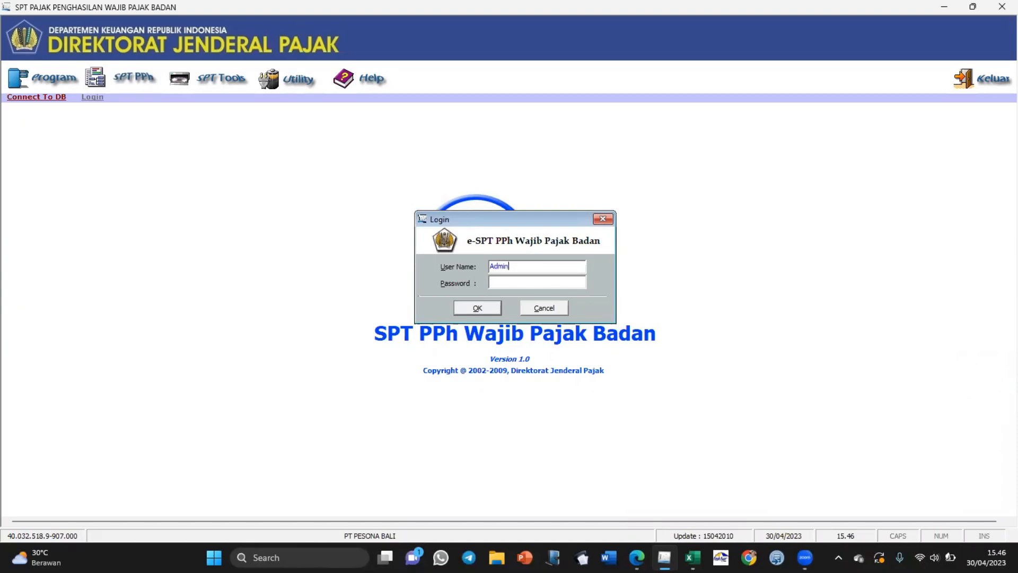
# Step: Log in to e-SPT and open PT PESONA BALI's taxpayer profile from Utility
pyautogui.click(551, 282)
pyautogui.click(484, 309)
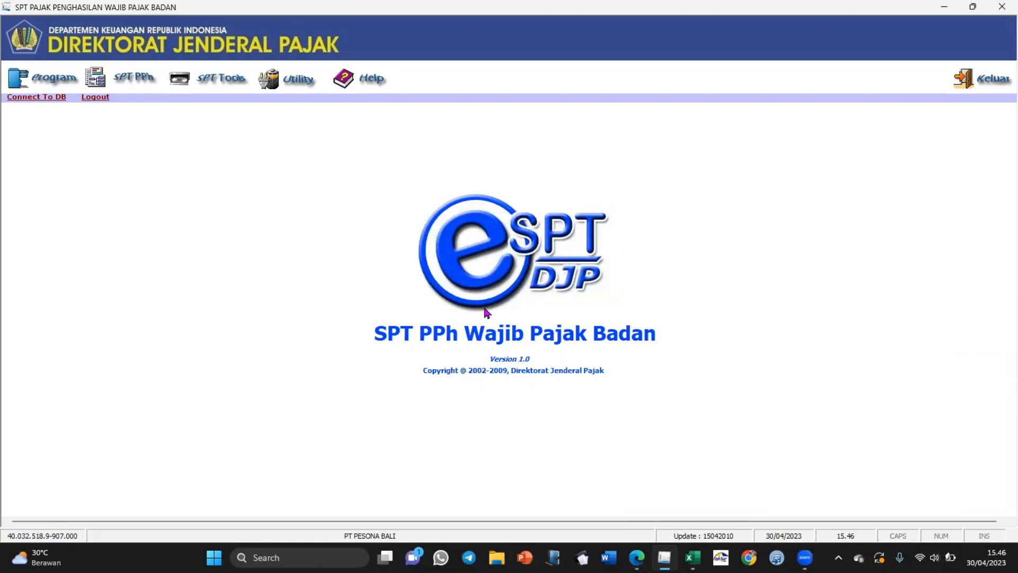
pyautogui.click(290, 79)
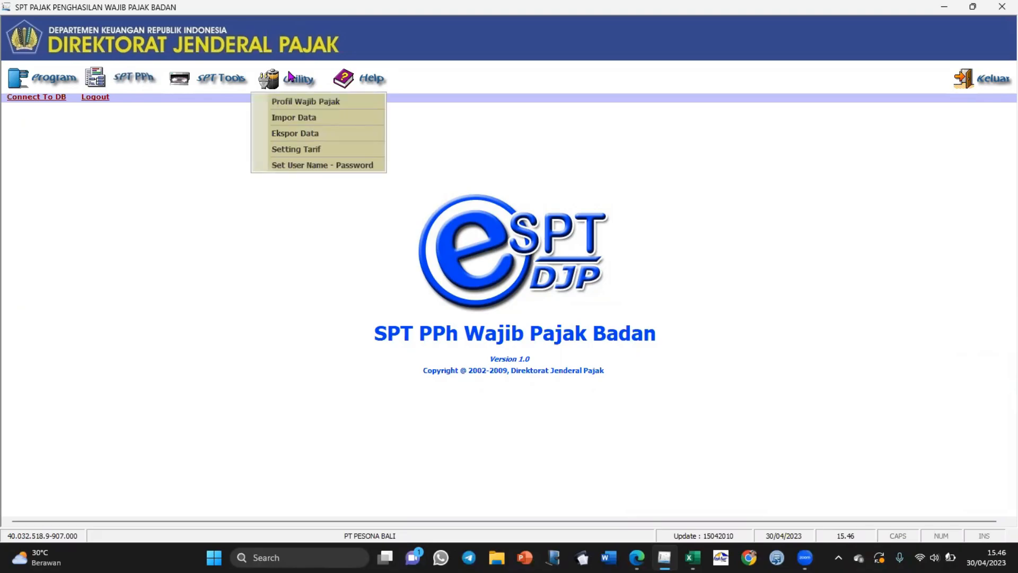
pyautogui.click(292, 102)
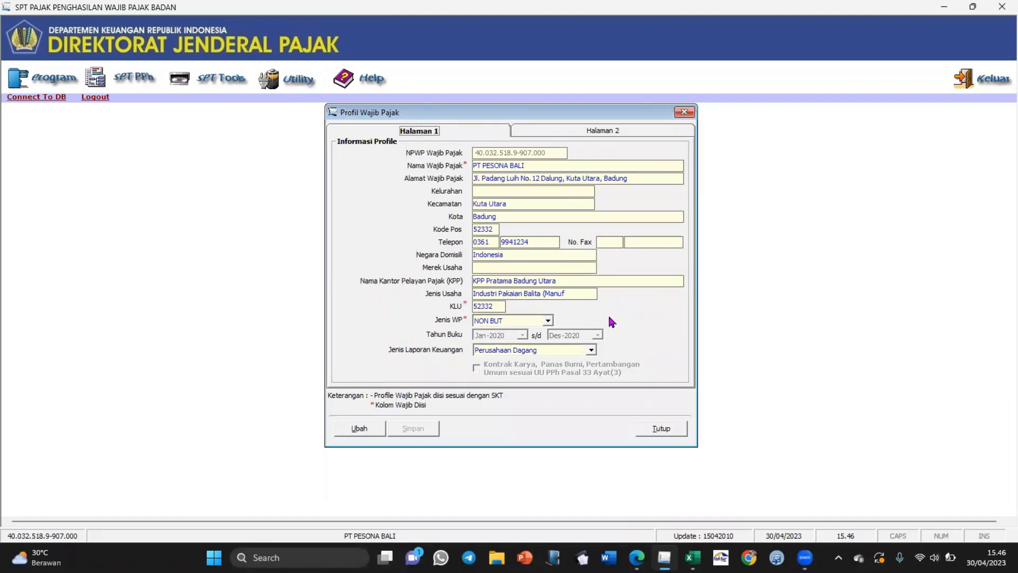
# Step: Switch to Buku Saku Pajak V3.pdf to view page 6's 2021 taxpayer data
pyautogui.hotkey('alt', 'Tab')
pyautogui.hotkey('alt', 'Tab')
pyautogui.scroll(-3, 545, 293)
pyautogui.scroll(3, 546, 295)
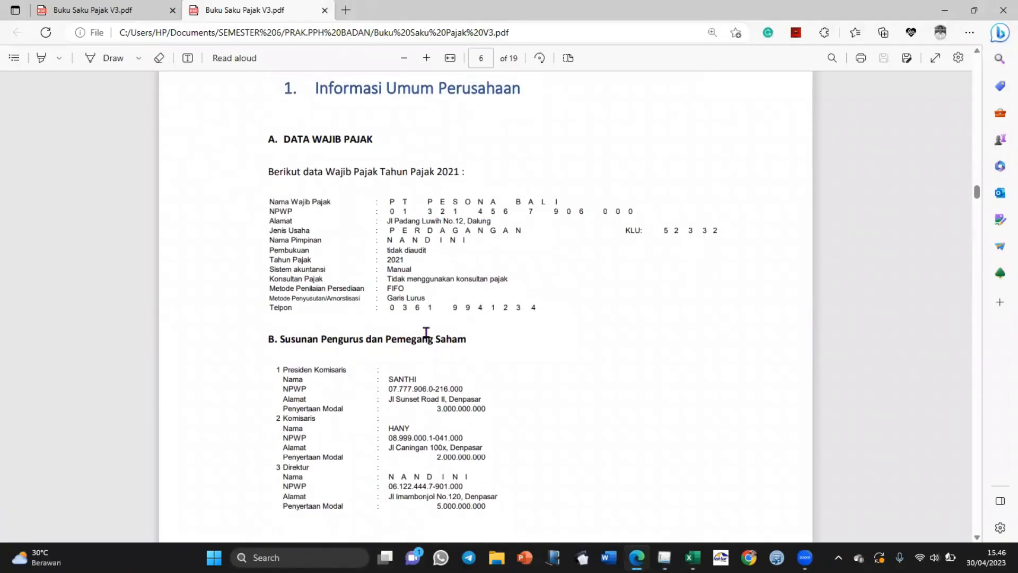
# Step: Go back from the handbook's company data to PT PESONA BALI's e-SPT taxpayer profile
pyautogui.hotkey('alt', 'Tab')
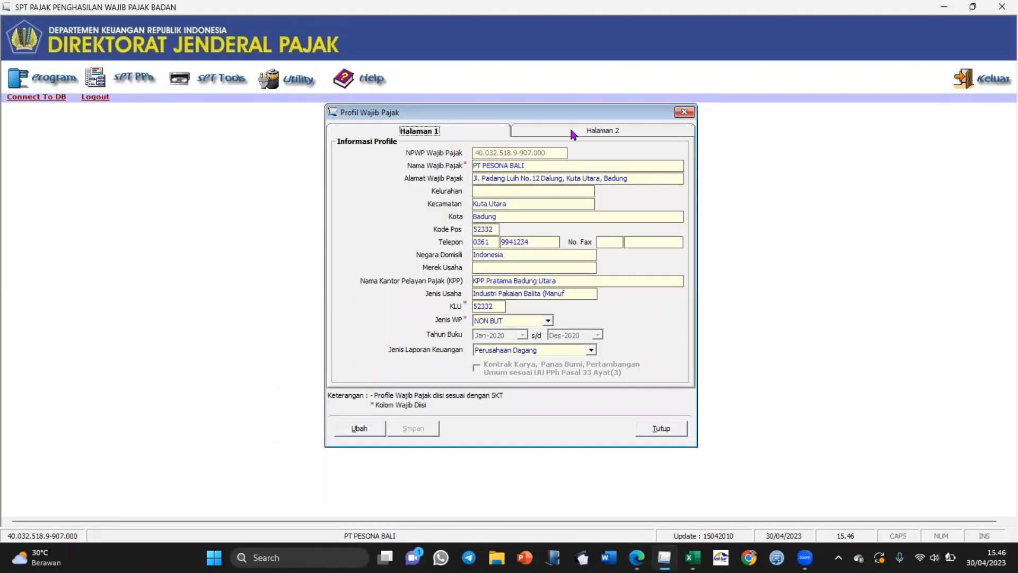
# Step: Show the profile's Halaman 2 with the already filled company leader and signing official details
pyautogui.click(536, 166)
pyautogui.click(549, 133)
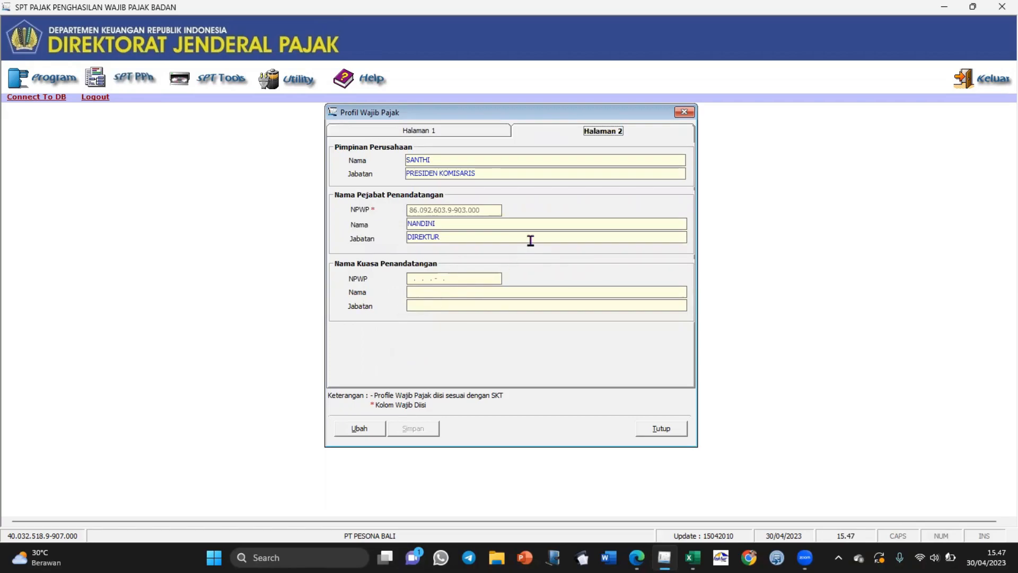
pyautogui.hotkey('alt', 'Tab')
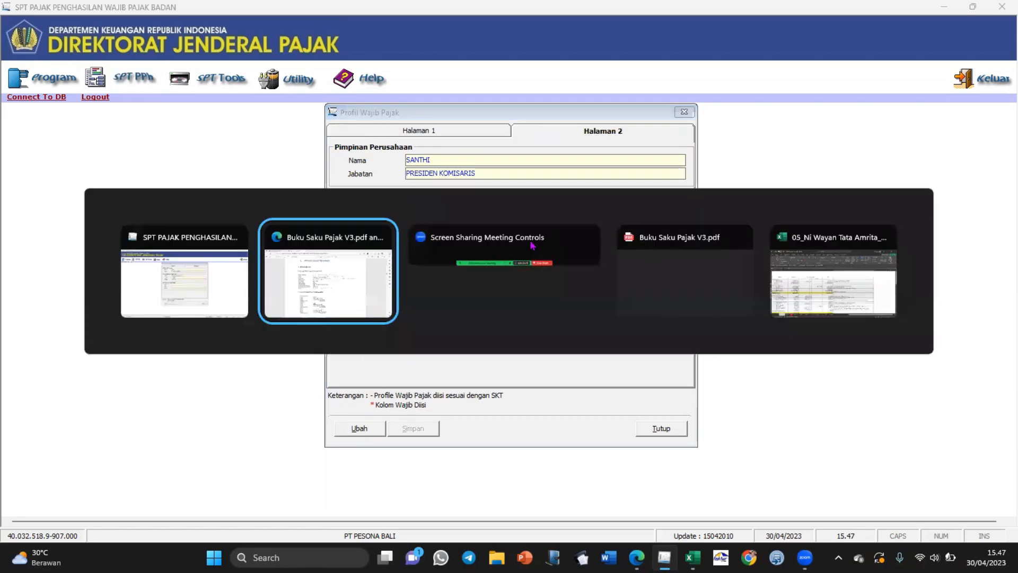
# Step: Check the director's 5.000.000.000 capital contribution in the handbook's section B, then return to e-SPT
pyautogui.scroll(-2, 424, 462)
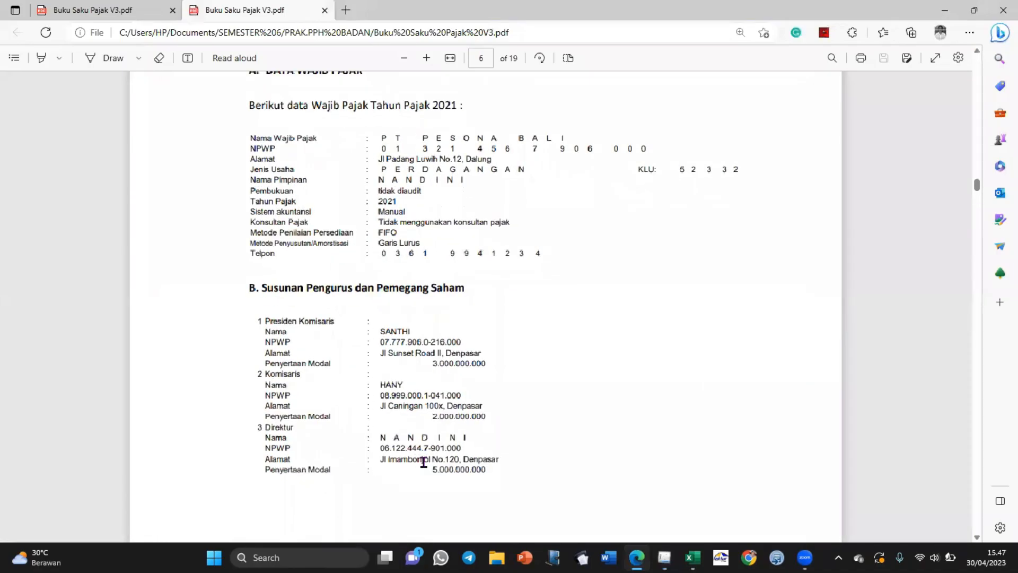
pyautogui.scroll(1, 424, 461)
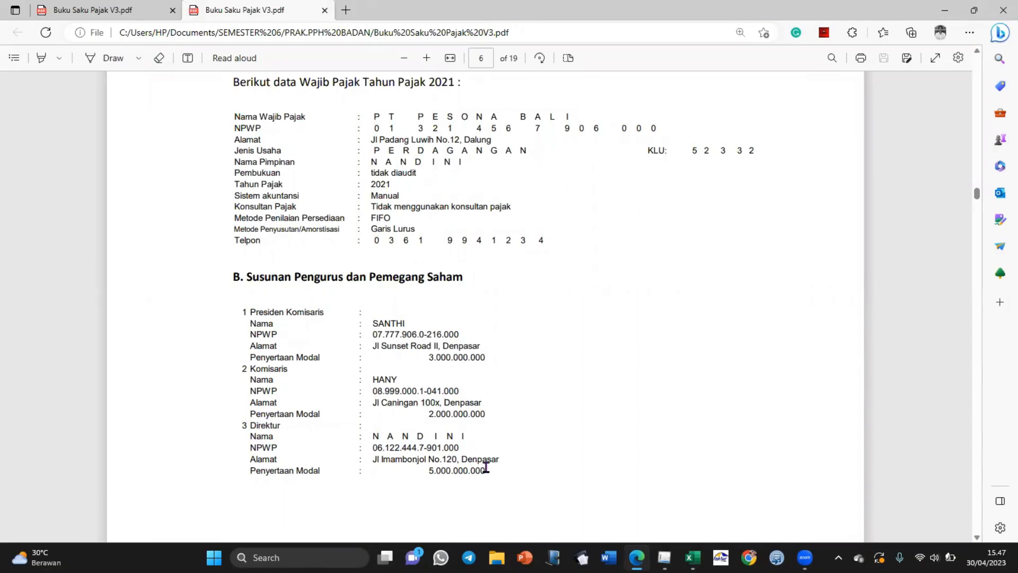
pyautogui.click(484, 467)
pyautogui.click(230, 457)
pyautogui.rightClick(230, 457)
pyautogui.hotkey('alt', 'Tab')
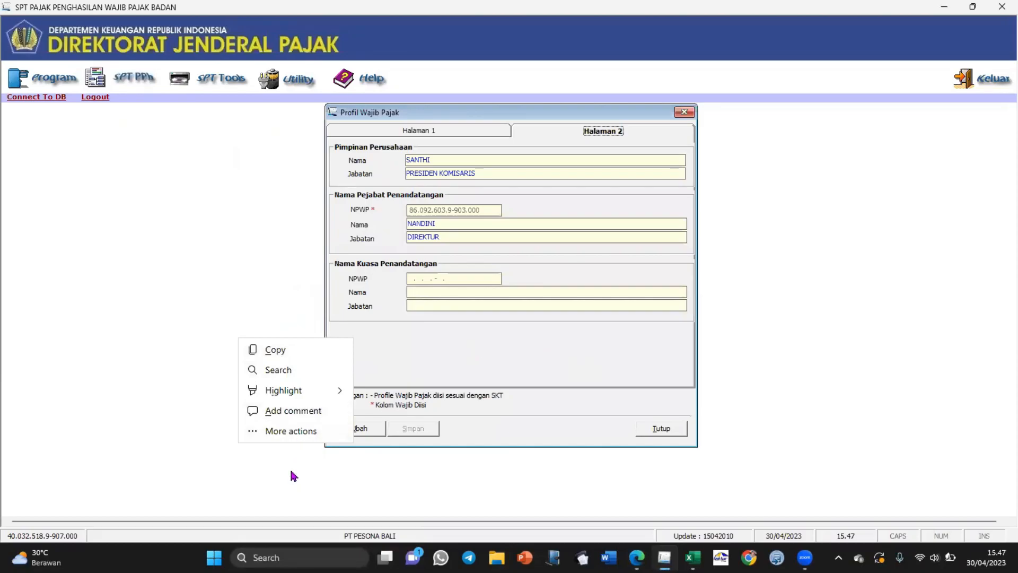
# Step: Close the taxpayer profile and save the 22% corporate and Pasal 25 rates in Setting Tarif
pyautogui.click(660, 434)
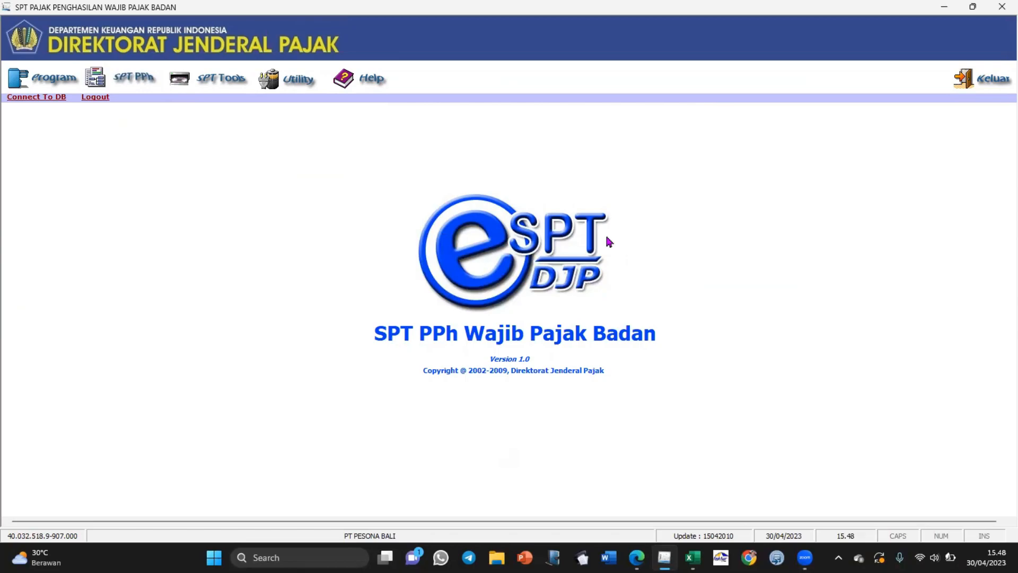
pyautogui.click(285, 83)
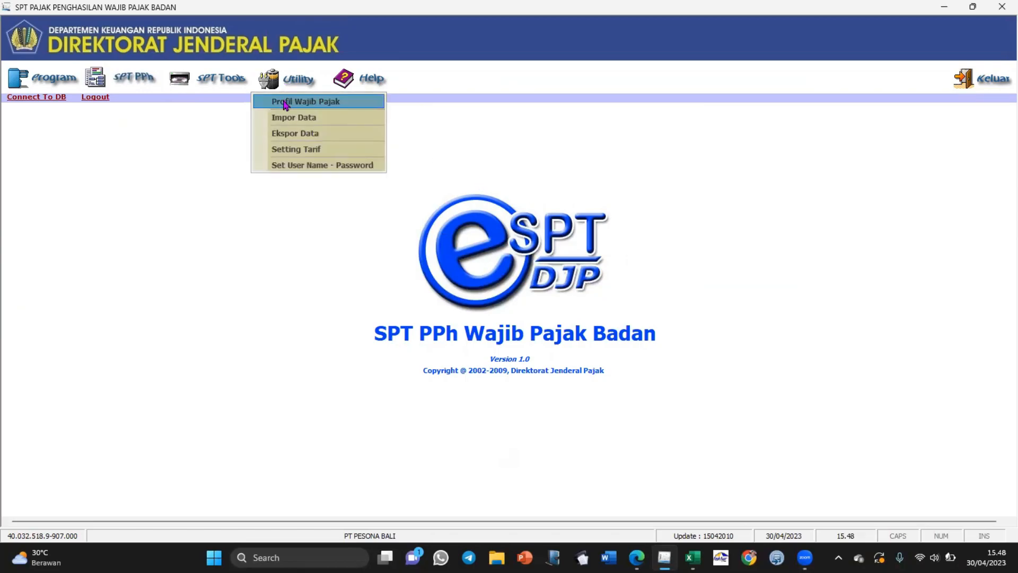
pyautogui.click(289, 154)
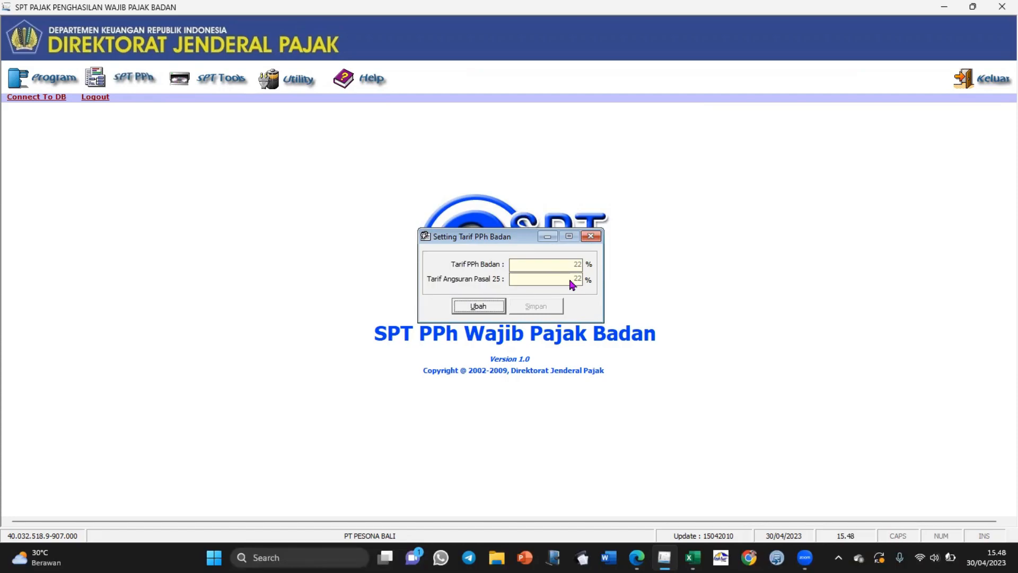
pyautogui.click(478, 308)
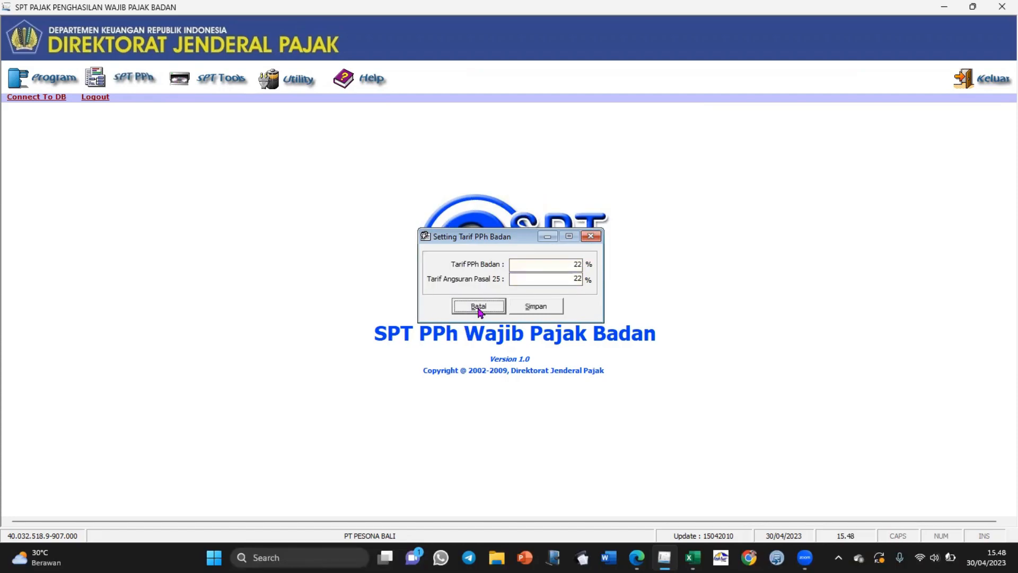
pyautogui.click(573, 263)
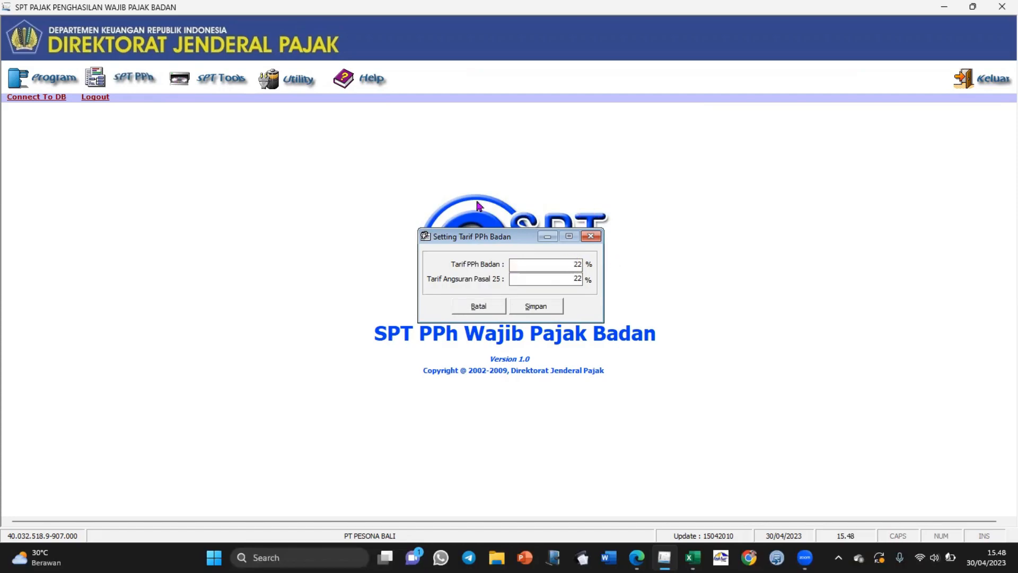
pyautogui.click(534, 313)
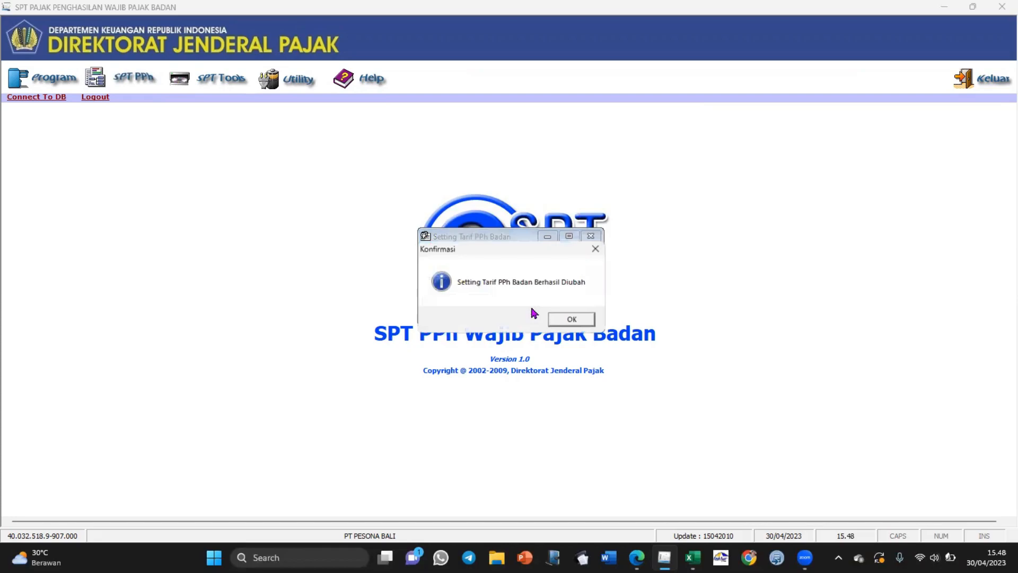
pyautogui.click(561, 322)
pyautogui.click(590, 236)
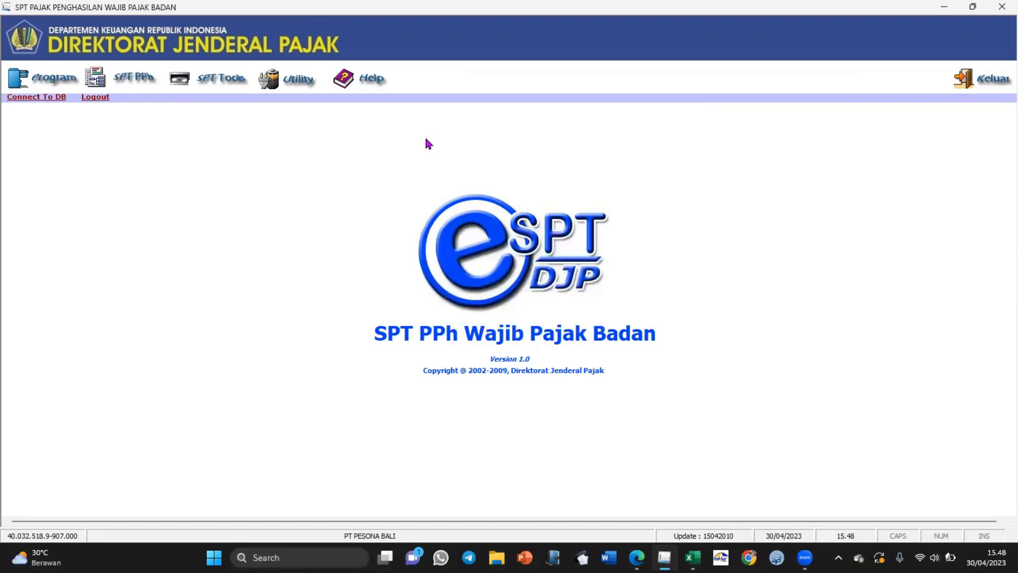
# Step: Return to e-SPT's main screen for PT PESONA BALI and bring up the Program menu
pyautogui.click(290, 82)
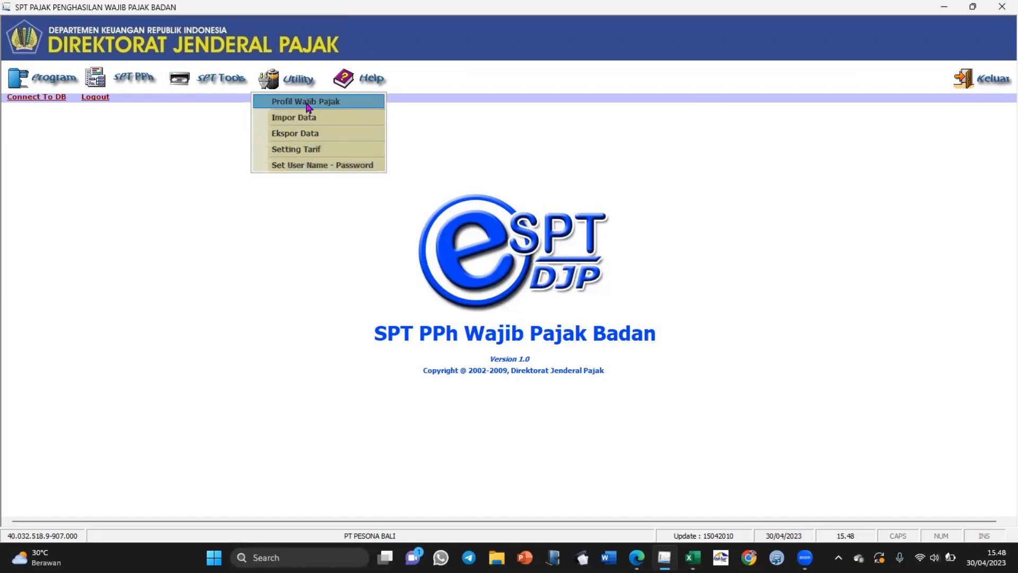
pyautogui.click(264, 184)
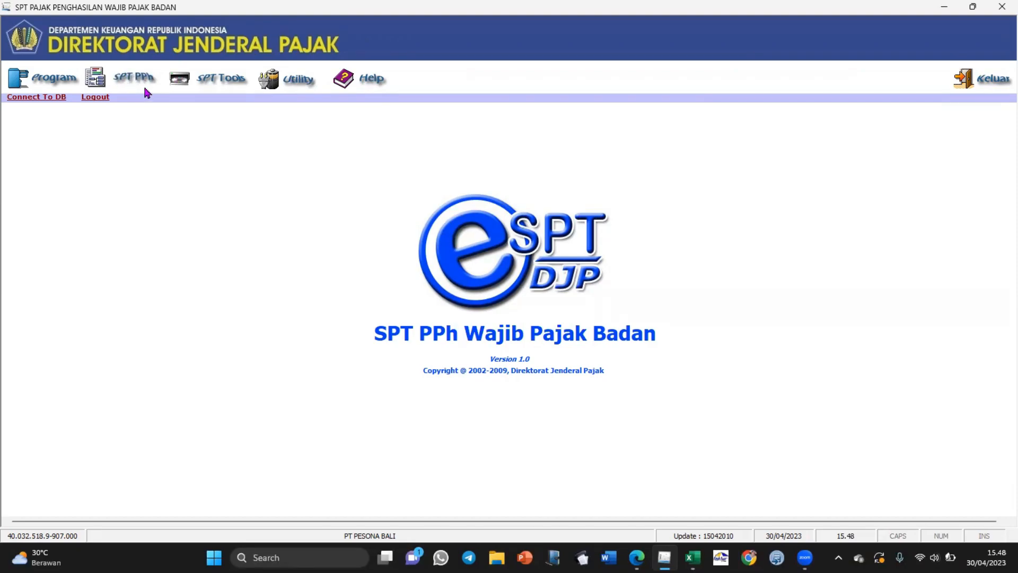
pyautogui.click(47, 80)
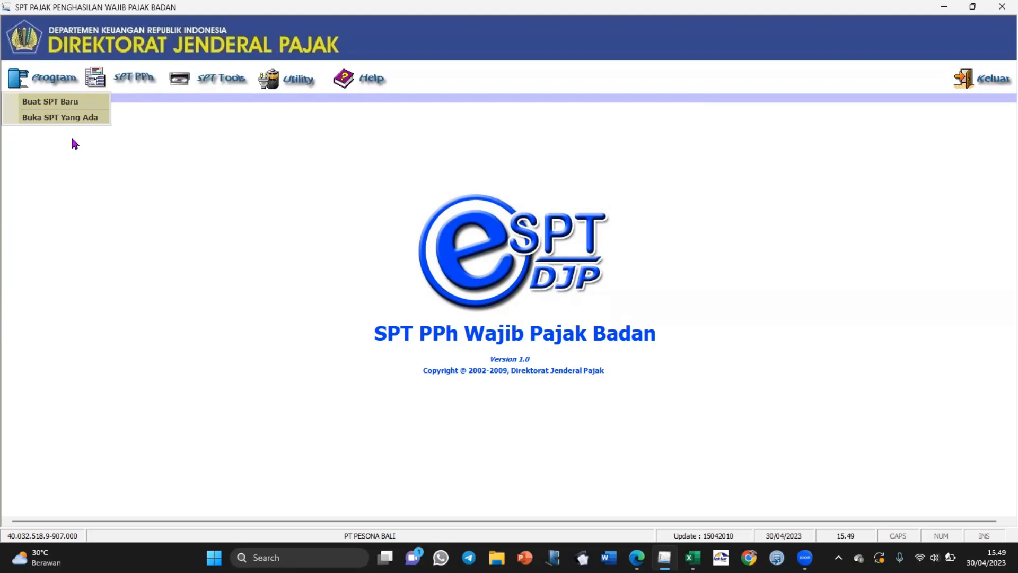
# Step: Start a new 2021 SPT, then cancel it
pyautogui.click(82, 102)
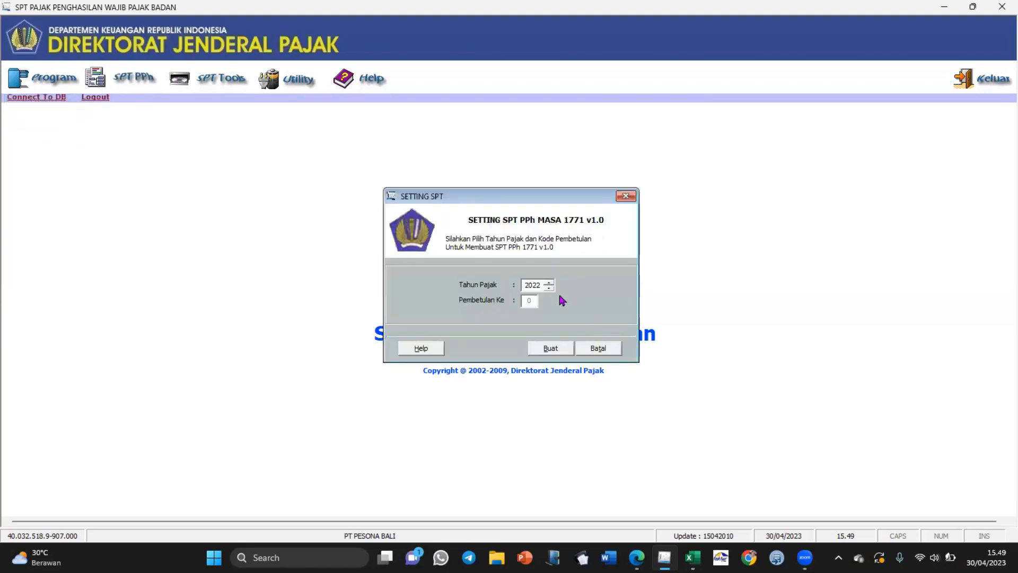
pyautogui.click(549, 289)
pyautogui.click(549, 289)
pyautogui.click(549, 283)
pyautogui.click(625, 196)
# Step: Open the existing 2021 SPT 1771 (Pembetulan 0) with 'Buka SPT untuk diedit kembali'
pyautogui.click(42, 83)
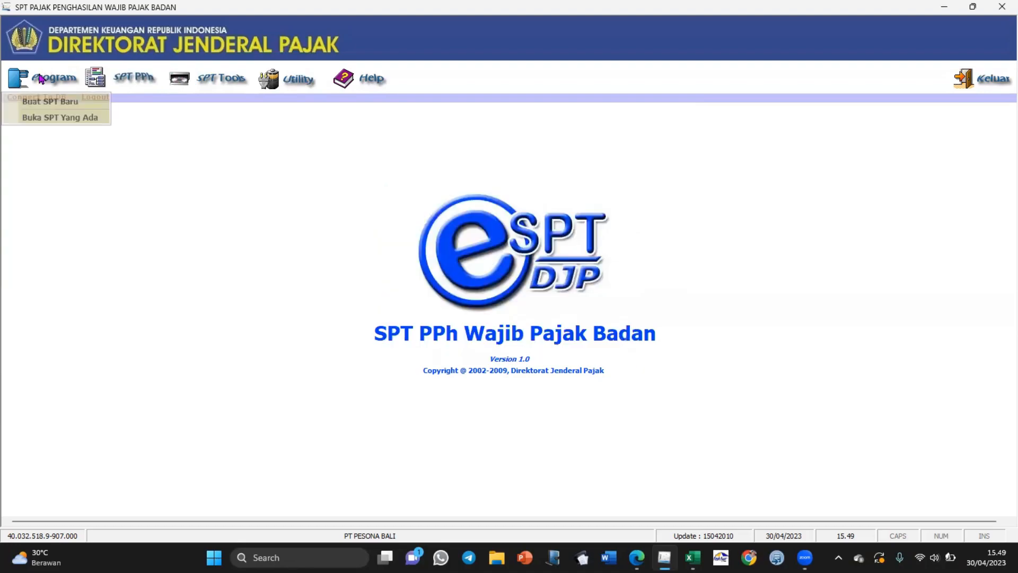
pyautogui.click(37, 119)
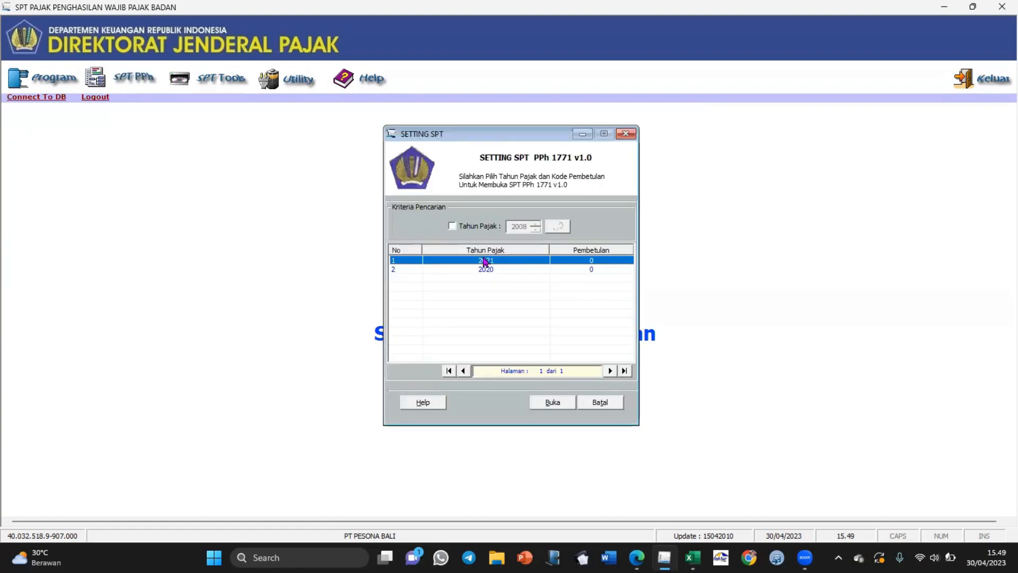
pyautogui.click(492, 271)
pyautogui.click(489, 261)
pyautogui.click(554, 403)
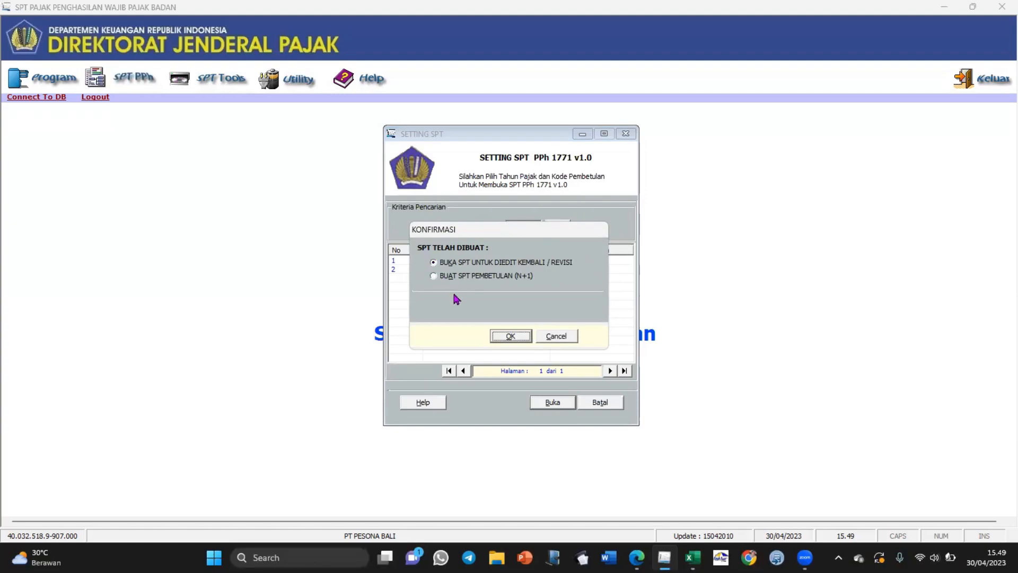
pyautogui.click(434, 276)
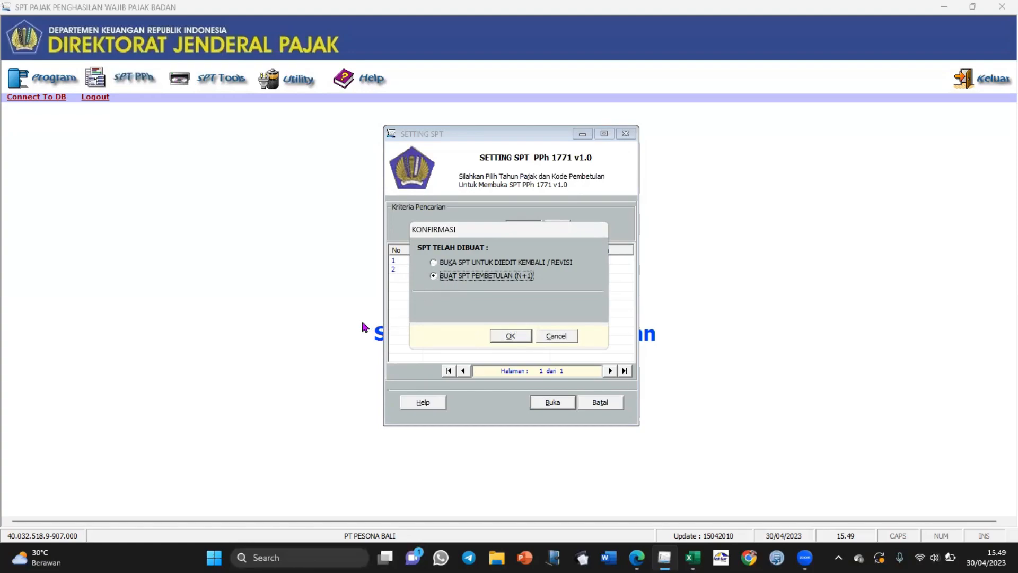
pyautogui.click(434, 263)
pyautogui.click(504, 336)
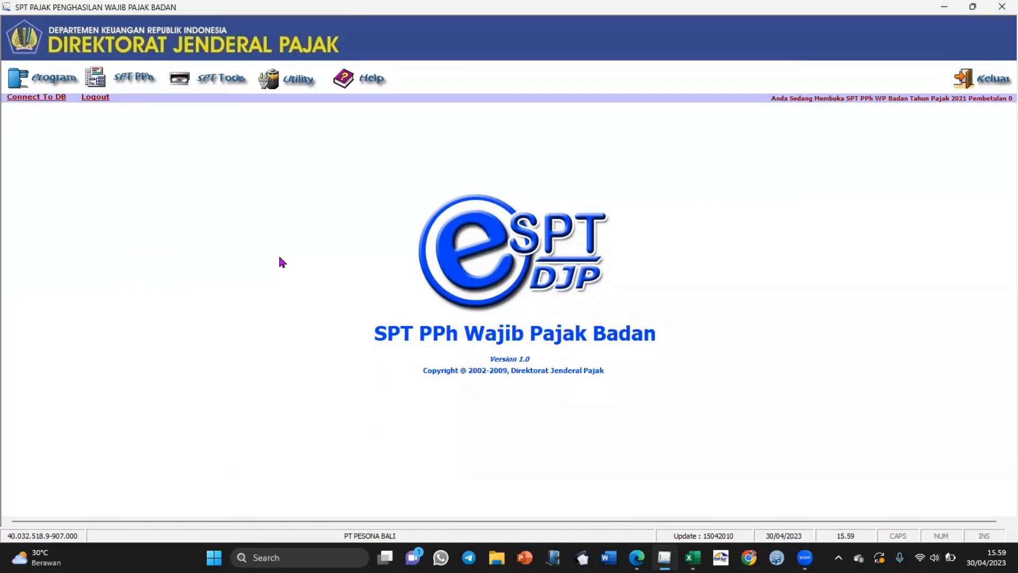
# Step: Open Daftar Penyusutan dan Amortisasi Fiskal and select its single computer asset entry
pyautogui.click(117, 81)
pyautogui.moveTo(122, 101)
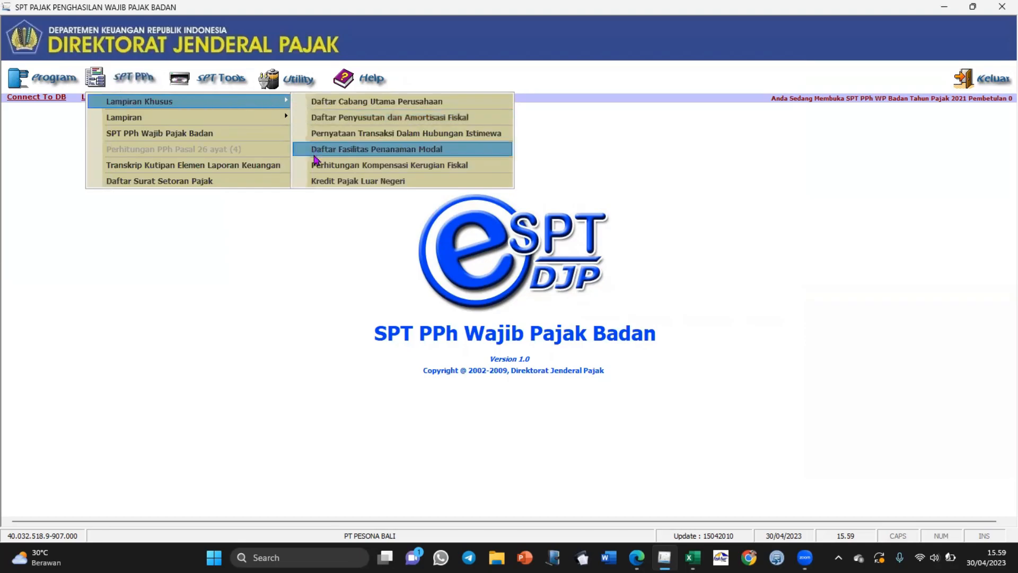
pyautogui.click(406, 118)
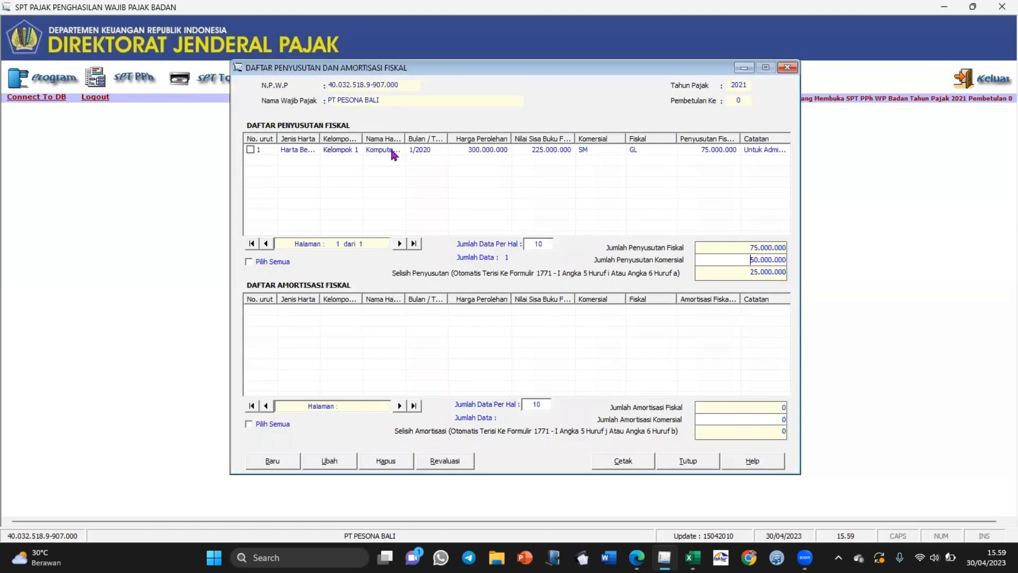
pyautogui.click(393, 155)
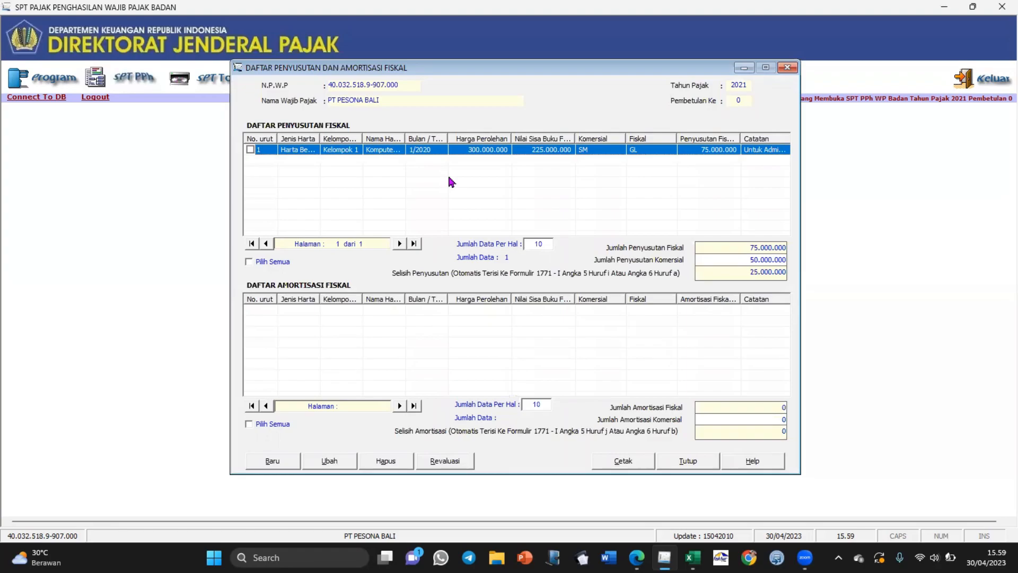
pyautogui.hotkey('alt', 'Tab')
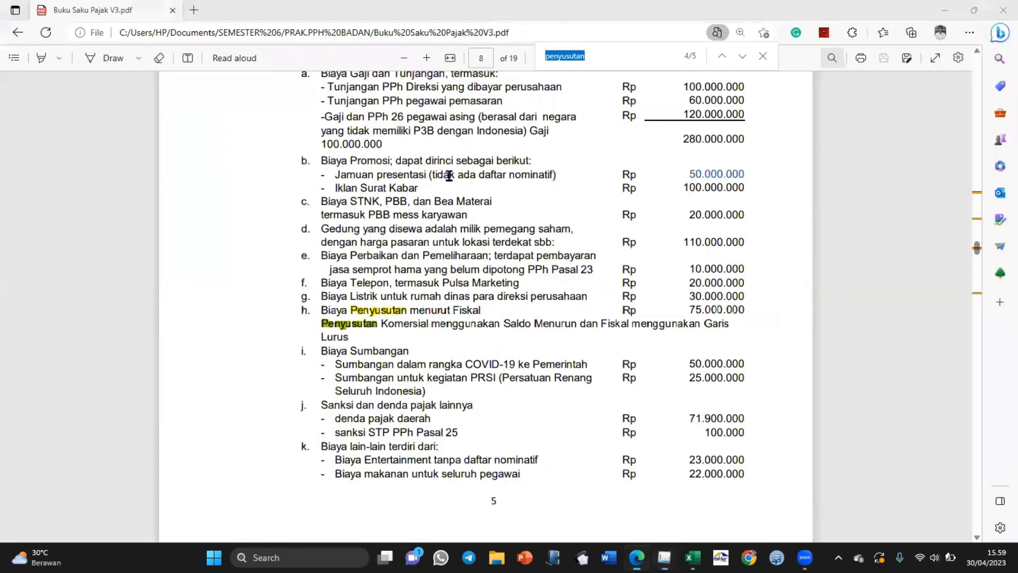
# Step: Locate the handbook's 'penyusutan' match and highlight the 75.000.000 fiscal depreciation figure
pyautogui.click(722, 56)
pyautogui.click(721, 56)
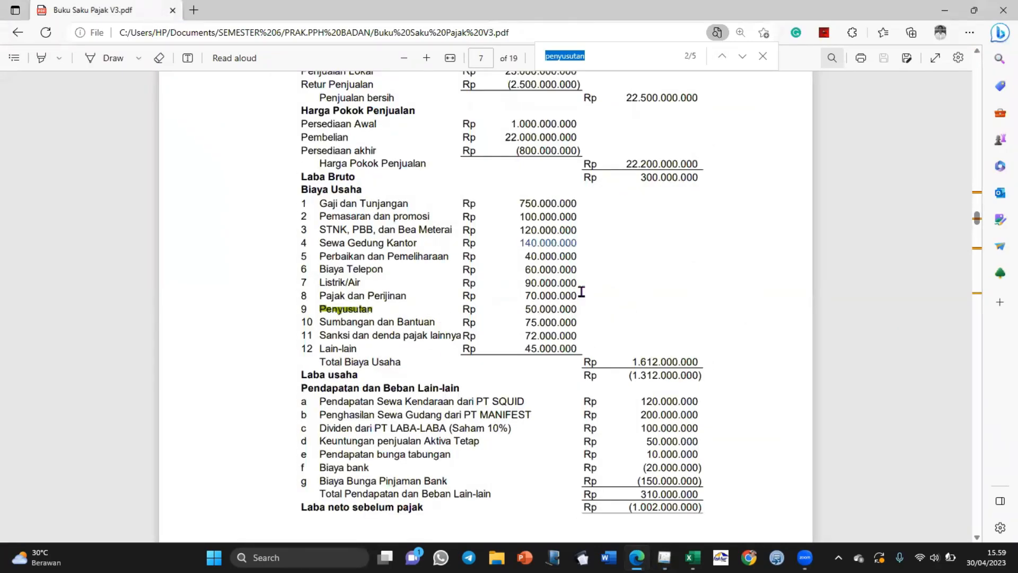
pyautogui.click(741, 57)
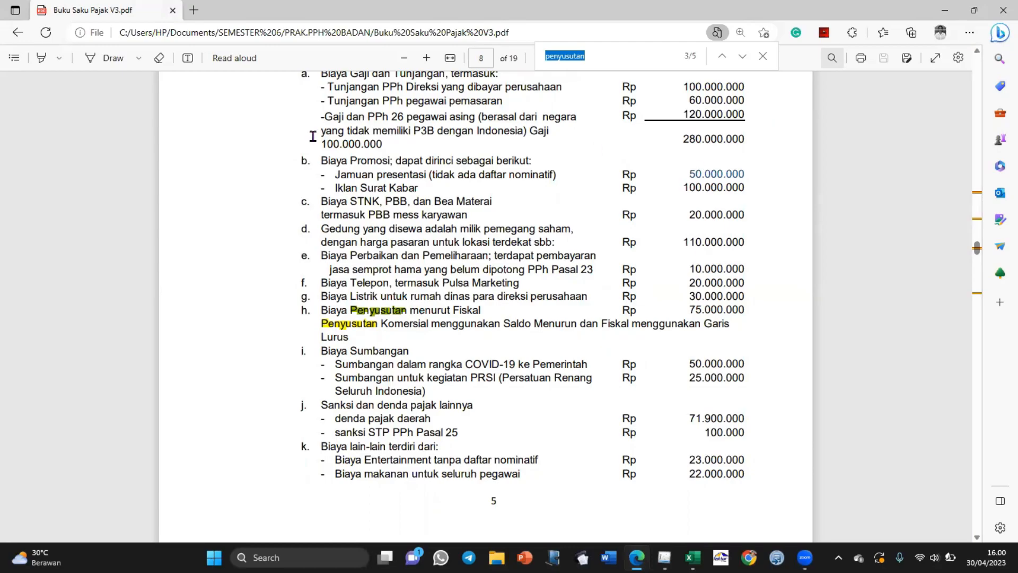
pyautogui.click(689, 309)
pyautogui.moveTo(760, 308); pyautogui.dragTo(688, 310)
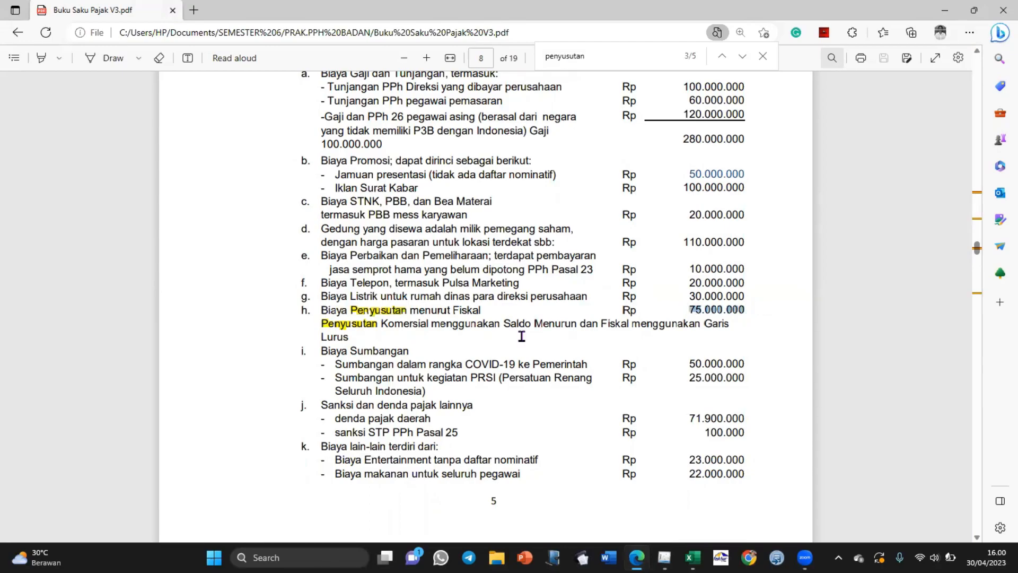
pyautogui.hotkey('alt', 'Tab')
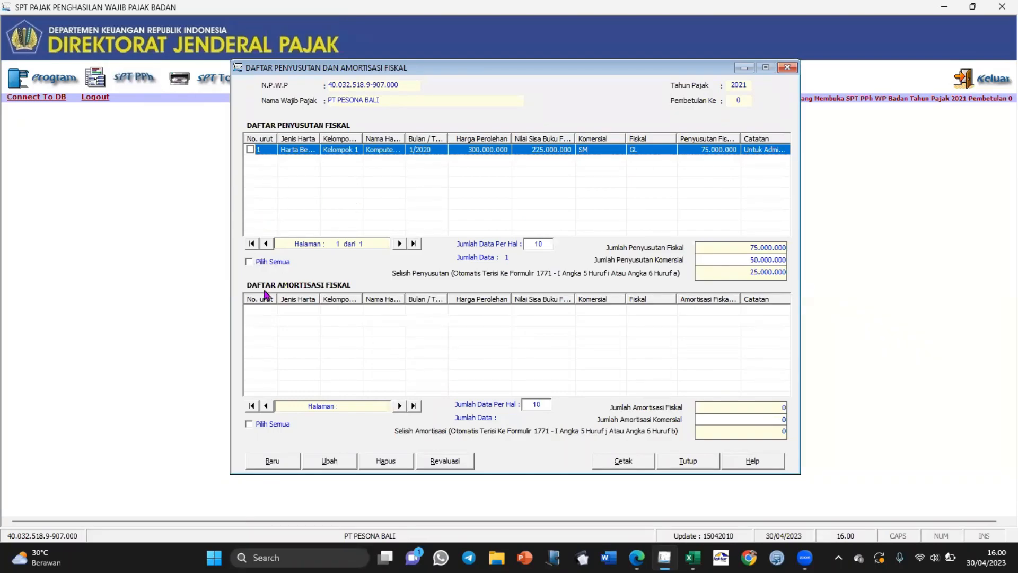
# Step: Add a new asset: Harta Berwujud, Kelompok 1, Semua jenis usaha, Komputer/Printer
pyautogui.click(268, 462)
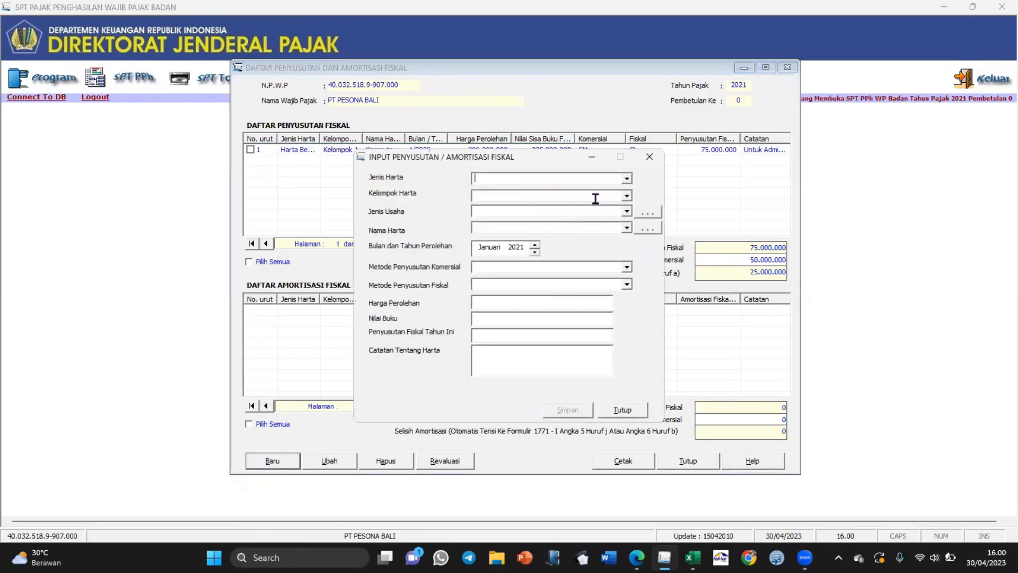
pyautogui.click(627, 178)
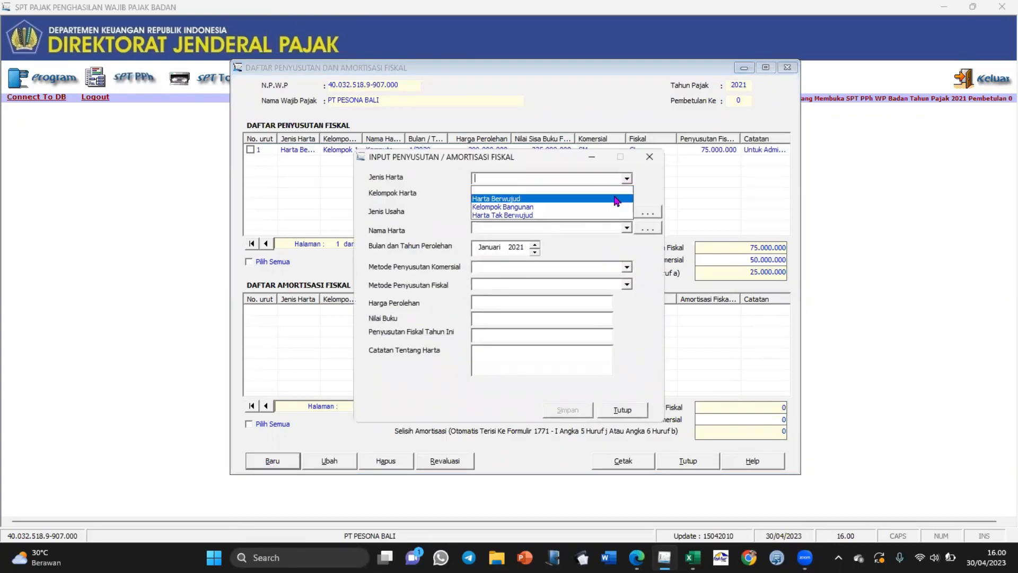
pyautogui.click(612, 197)
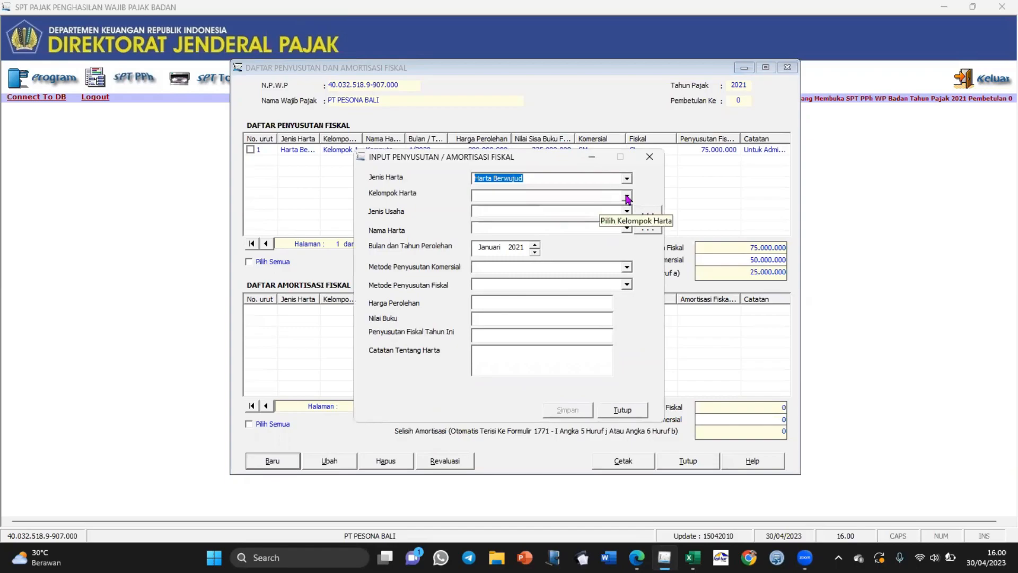
pyautogui.click(626, 195)
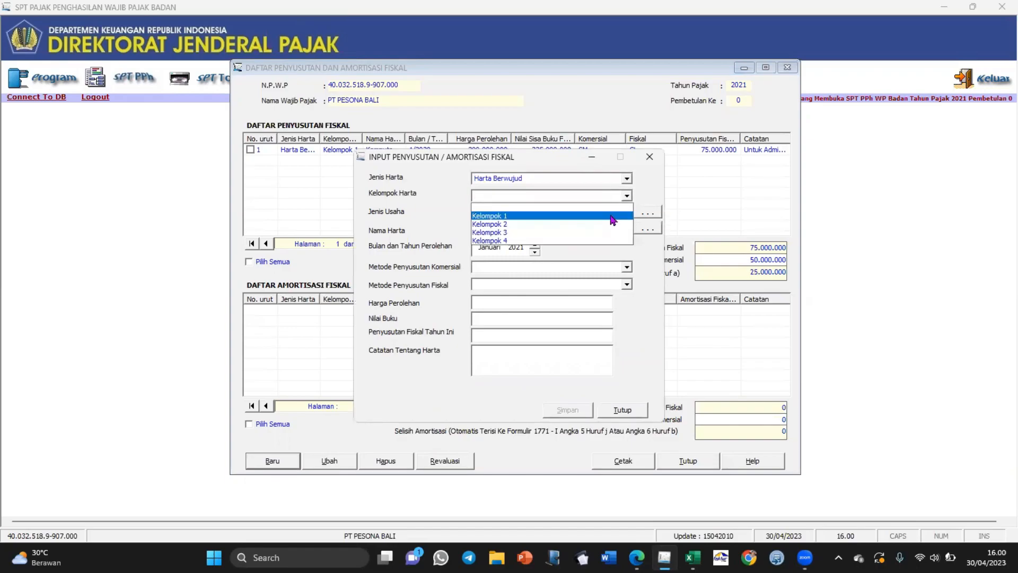
pyautogui.click(613, 216)
pyautogui.click(627, 211)
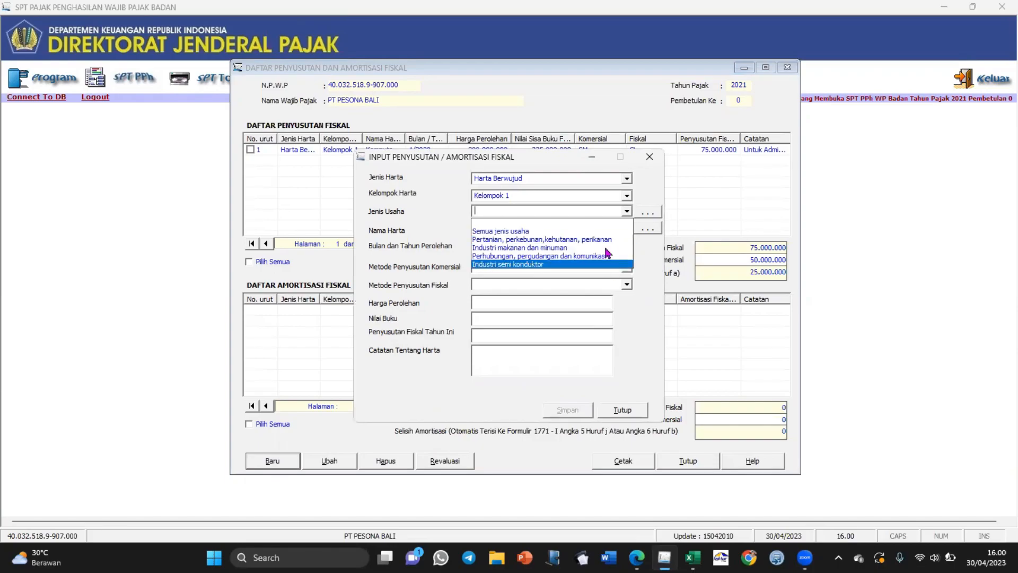
pyautogui.click(536, 231)
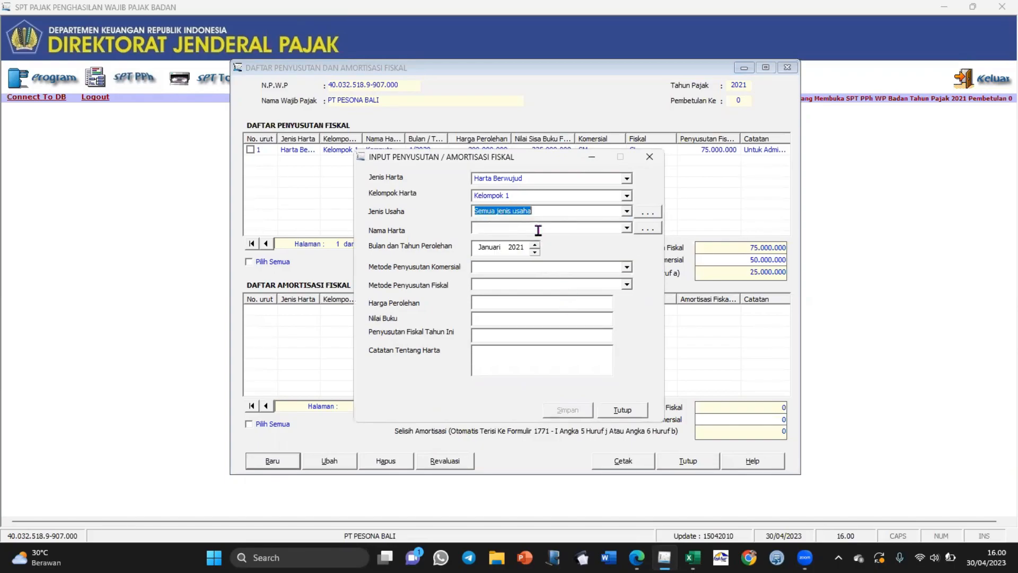
pyautogui.click(627, 227)
pyautogui.scroll(-1, 629, 269)
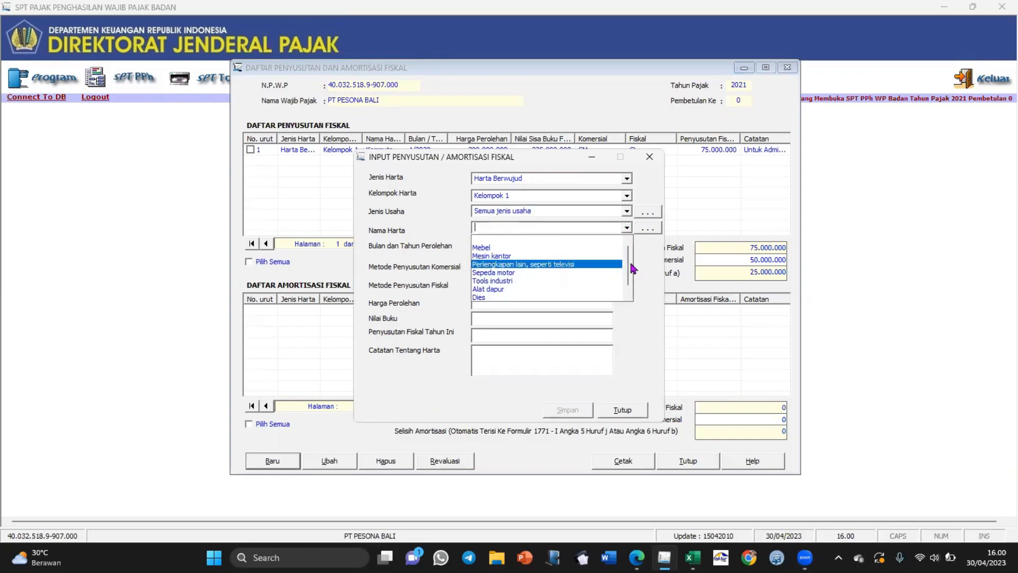
pyautogui.scroll(-1, 631, 268)
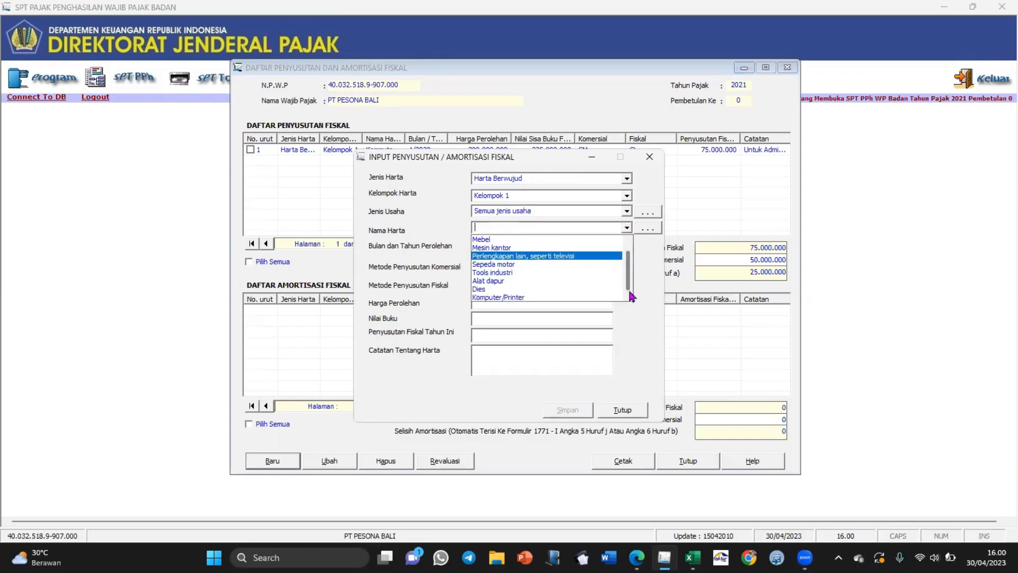
pyautogui.click(597, 297)
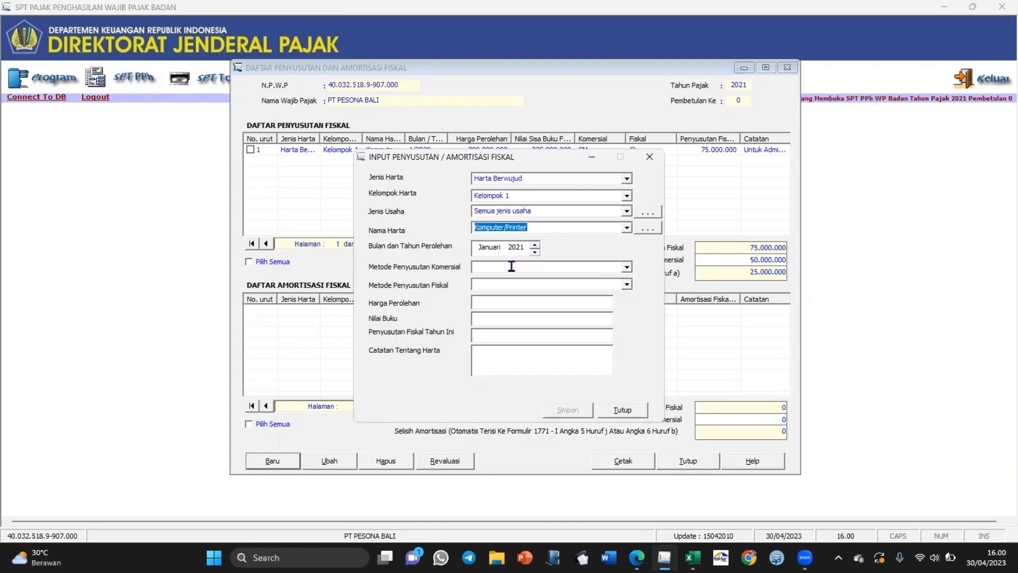
# Step: Set Saldo Menurun commercial and Garis Lurus fiscal methods, 350.000.000 cost, note Admin, and save
pyautogui.click(627, 268)
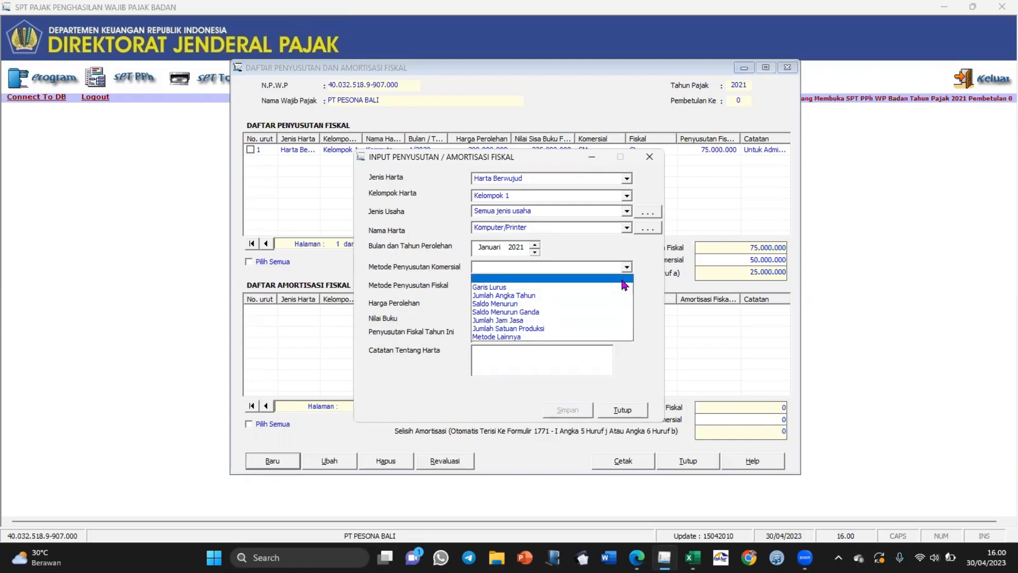
pyautogui.click(619, 296)
pyautogui.click(627, 286)
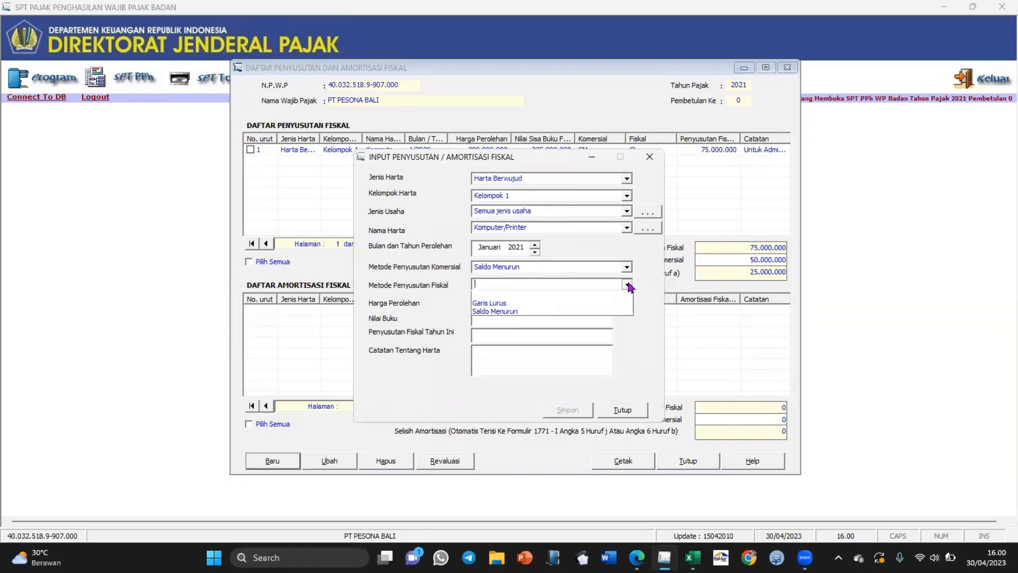
pyautogui.click(610, 306)
pyautogui.click(577, 302)
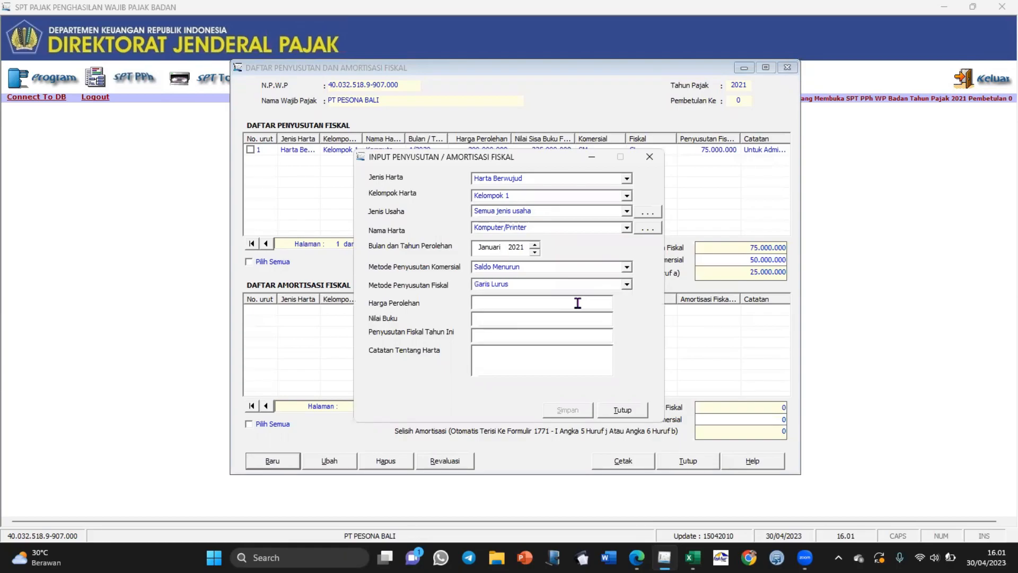
pyautogui.write('35')
pyautogui.write('0.000.000')
pyautogui.press('Tab')
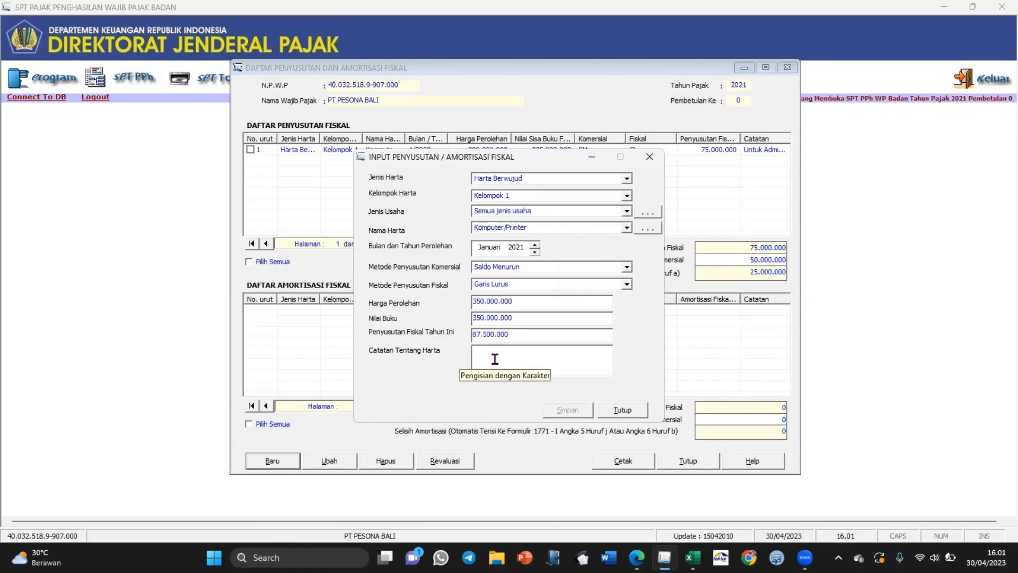
pyautogui.write('Admin')
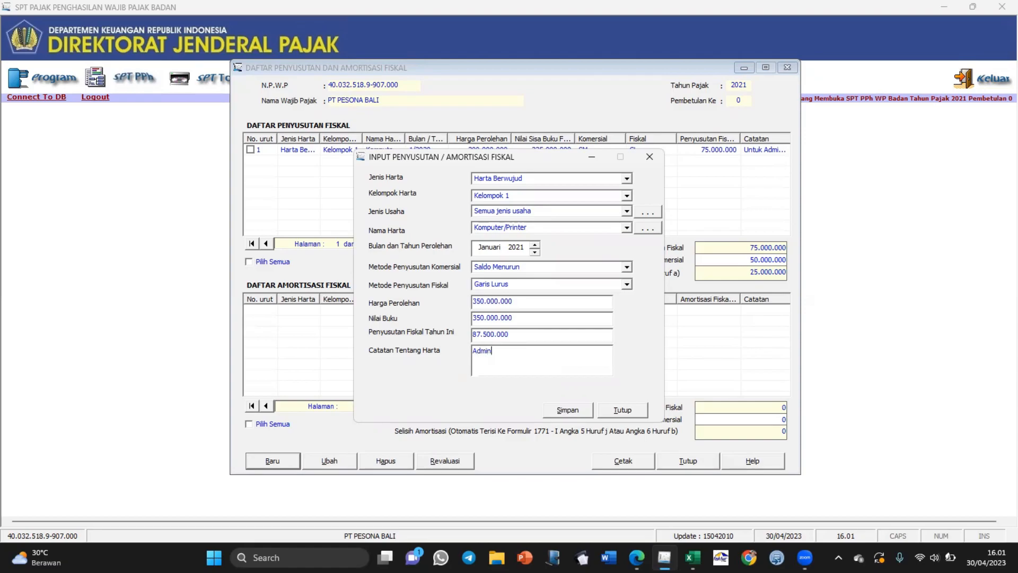
pyautogui.click(577, 413)
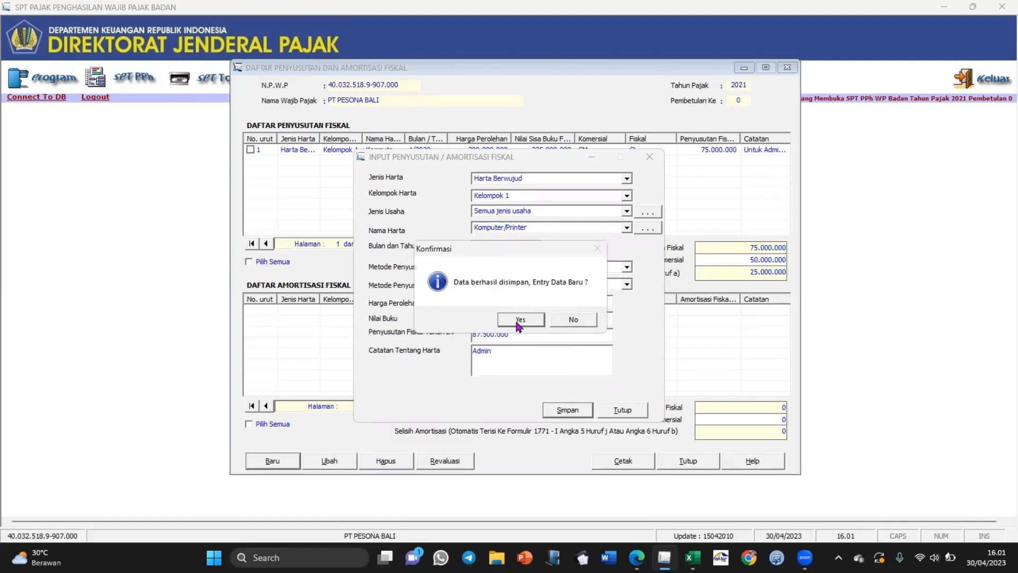
pyautogui.click(571, 319)
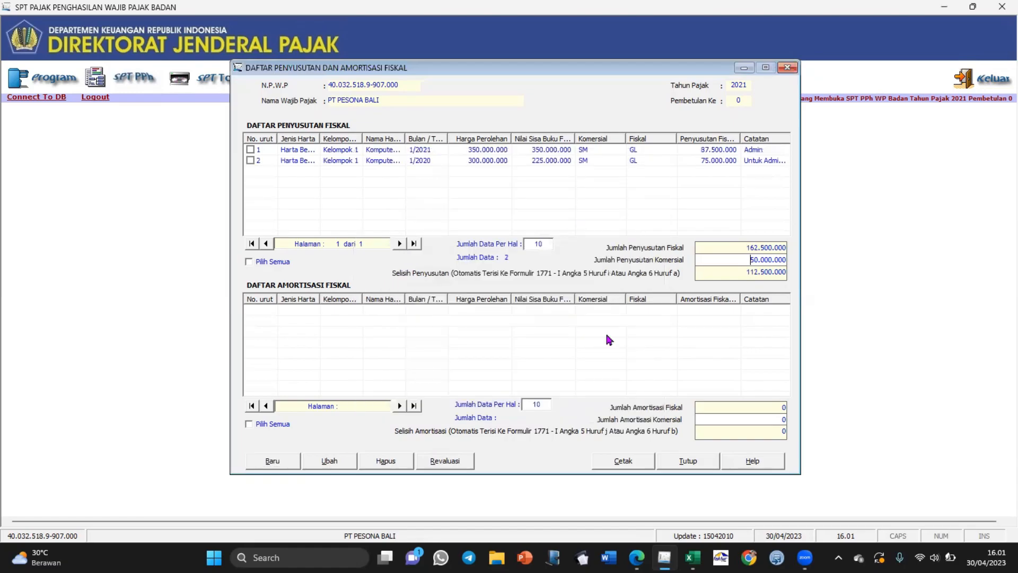
# Step: Delete the newly added 1/2021 Komputer/Printer asset row
pyautogui.click(585, 162)
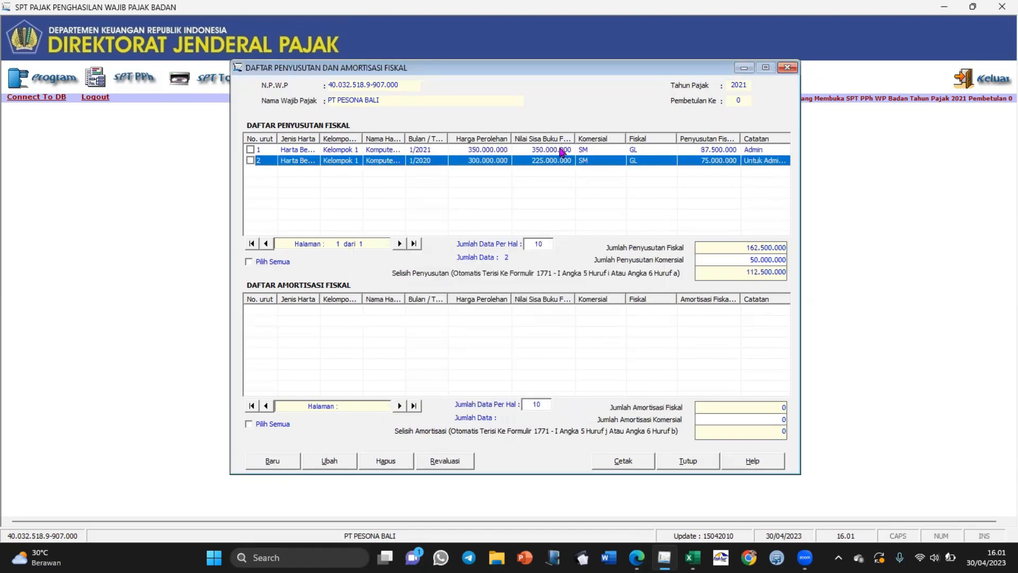
pyautogui.click(562, 151)
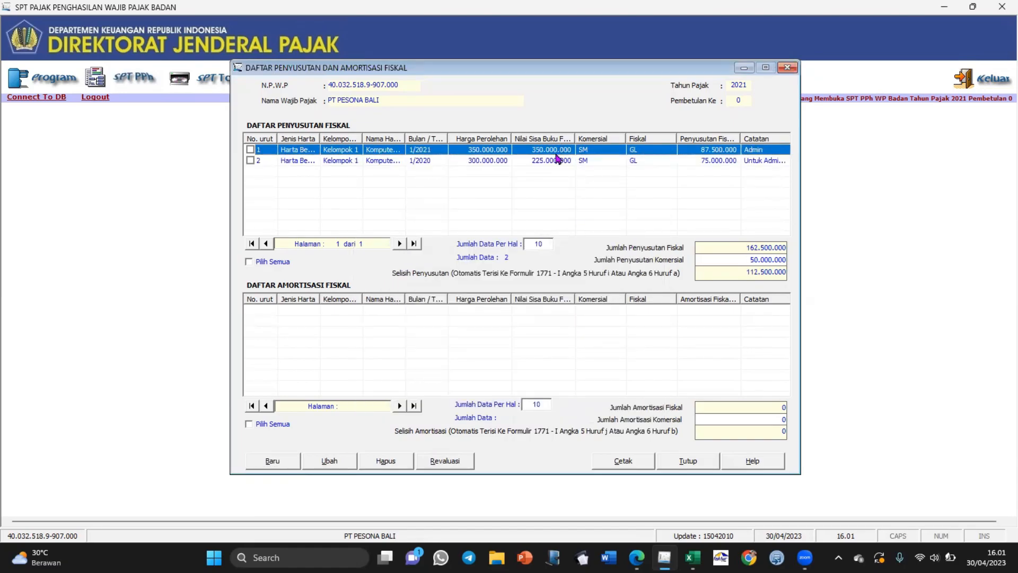
pyautogui.click(451, 161)
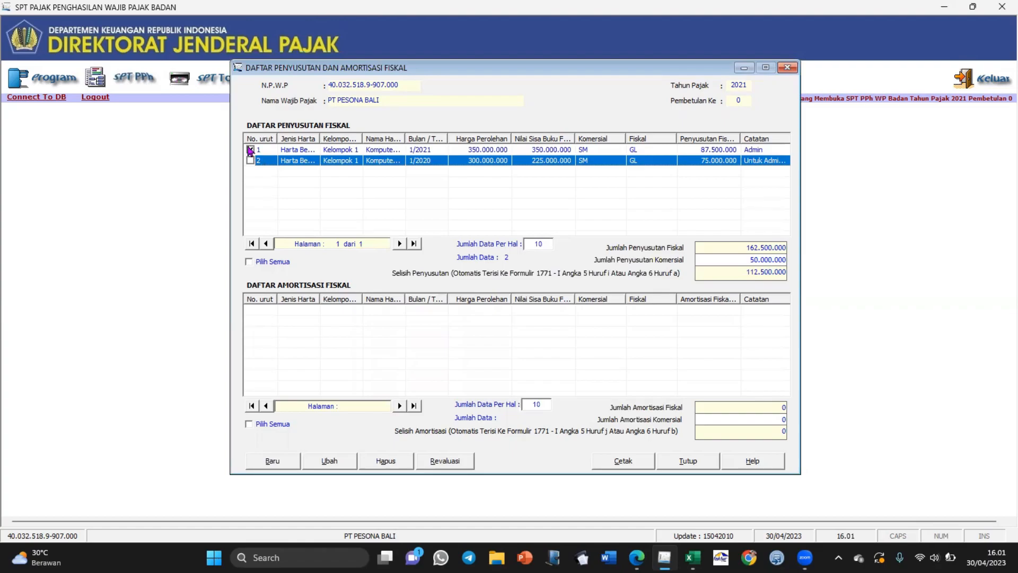
pyautogui.click(389, 462)
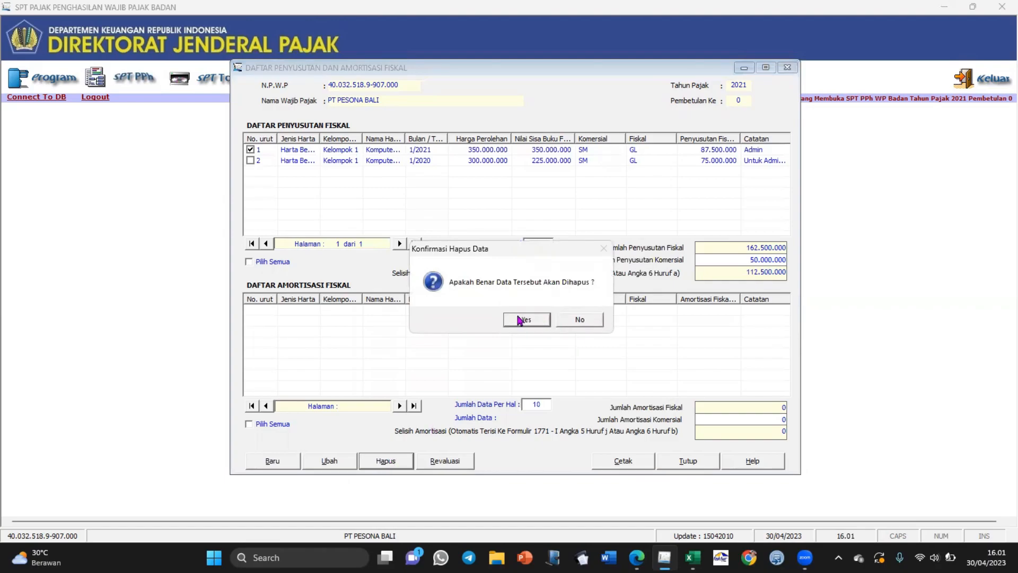
pyautogui.click(518, 321)
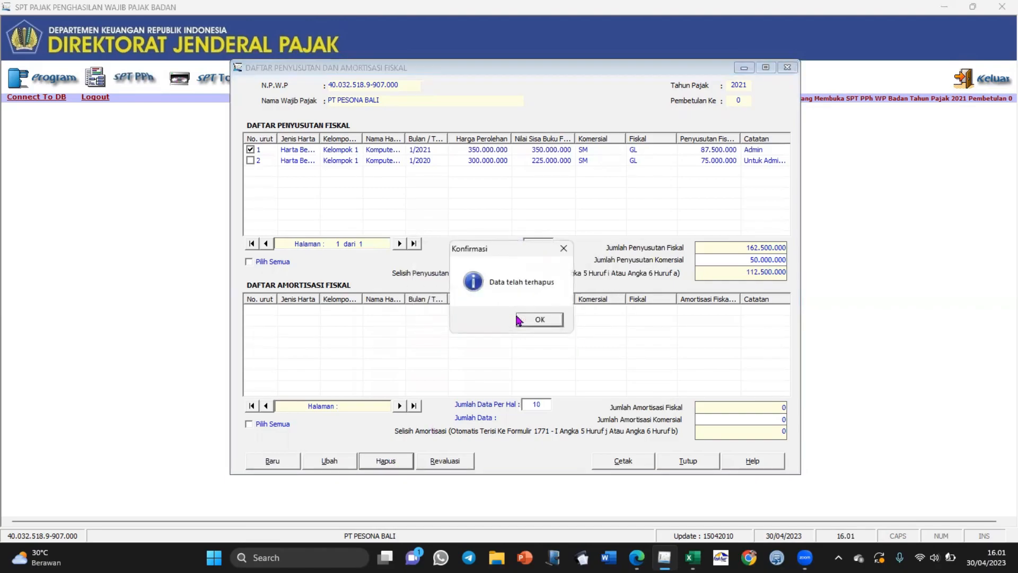
pyautogui.click(530, 321)
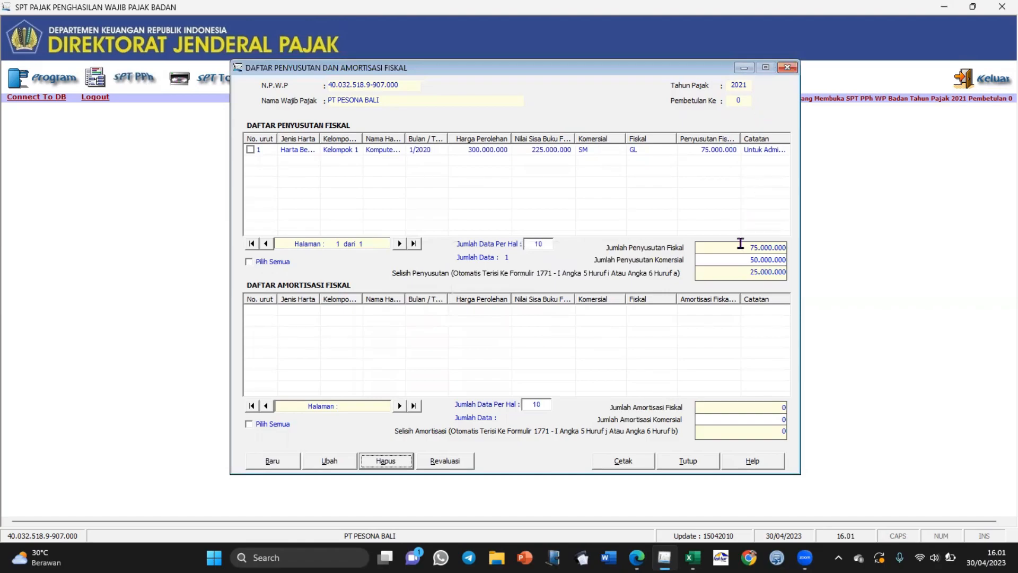
# Step: Re-enter 50.000.000 as the commercial depreciation total, leaving a 25.000.000 difference
pyautogui.moveTo(736, 259); pyautogui.dragTo(805, 260)
pyautogui.press('BackSpace')
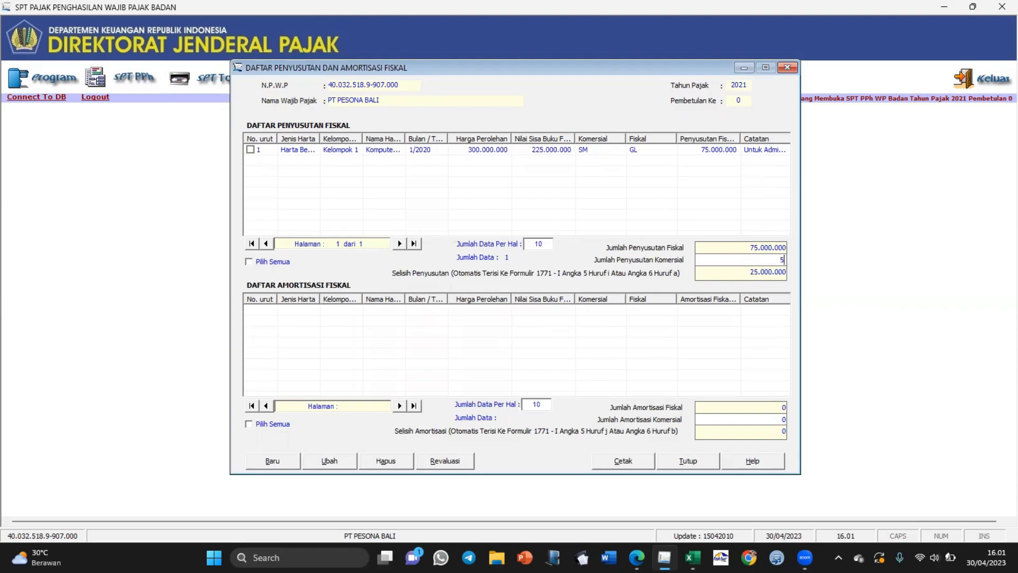
pyautogui.press('Tab')
pyautogui.moveTo(746, 273); pyautogui.dragTo(799, 271)
pyautogui.click(735, 335)
# Step: Close the depreciation list, open Formulir 1771-VI's affiliate list, then bring up the handbook PDF
pyautogui.click(788, 68)
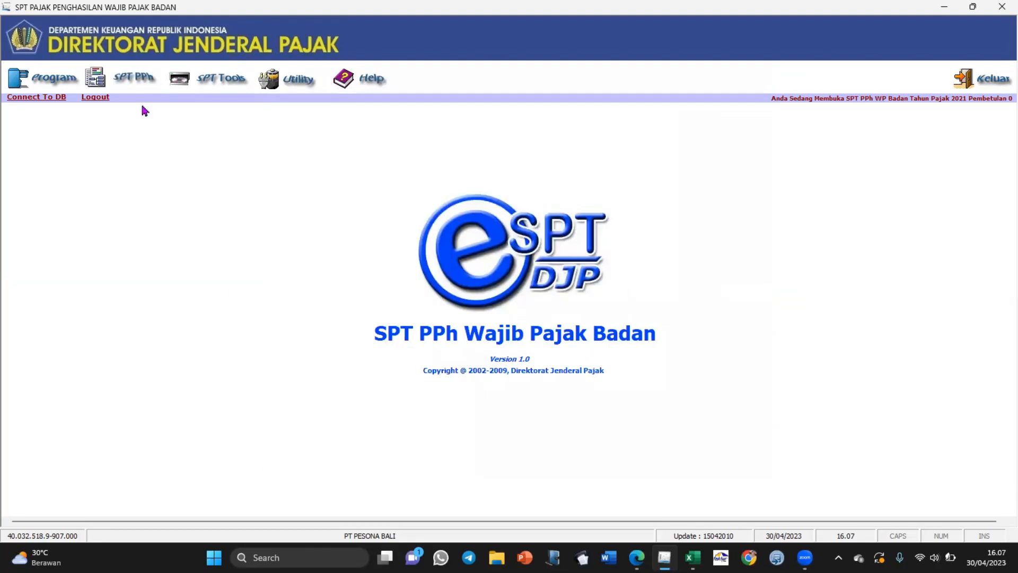
pyautogui.click(121, 85)
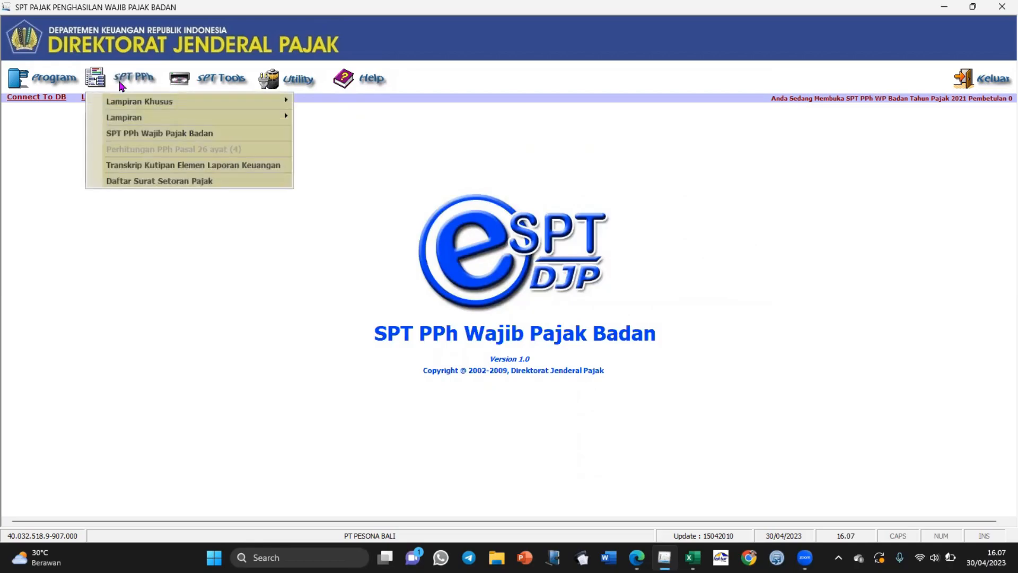
pyautogui.moveTo(127, 106)
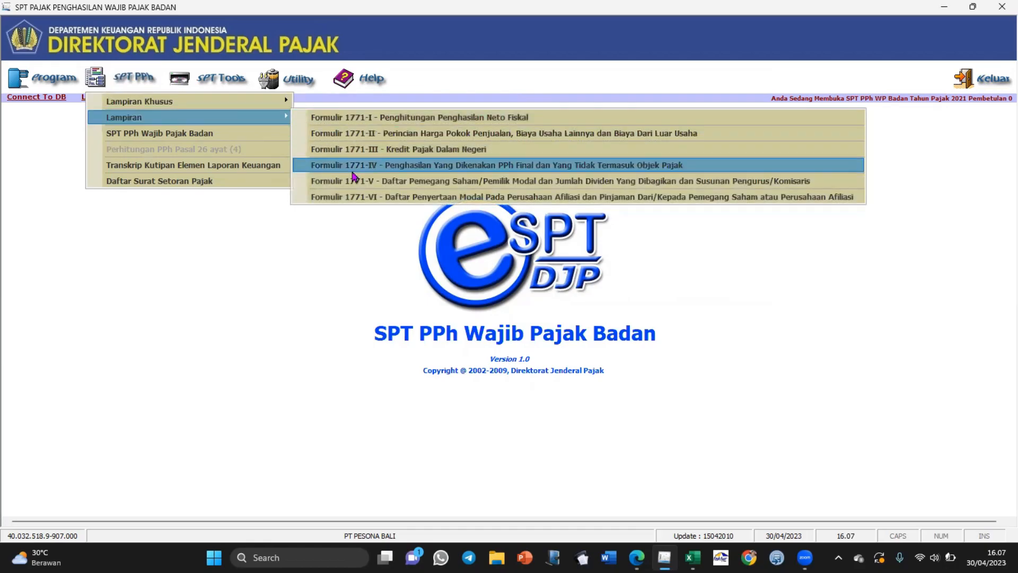
pyautogui.click(355, 197)
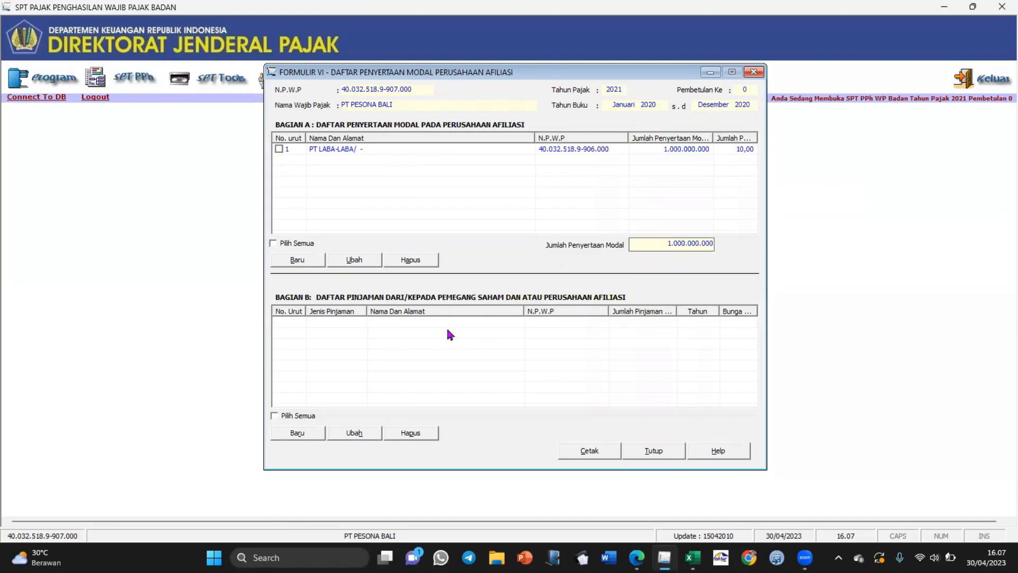
pyautogui.hotkey('alt', 'Tab')
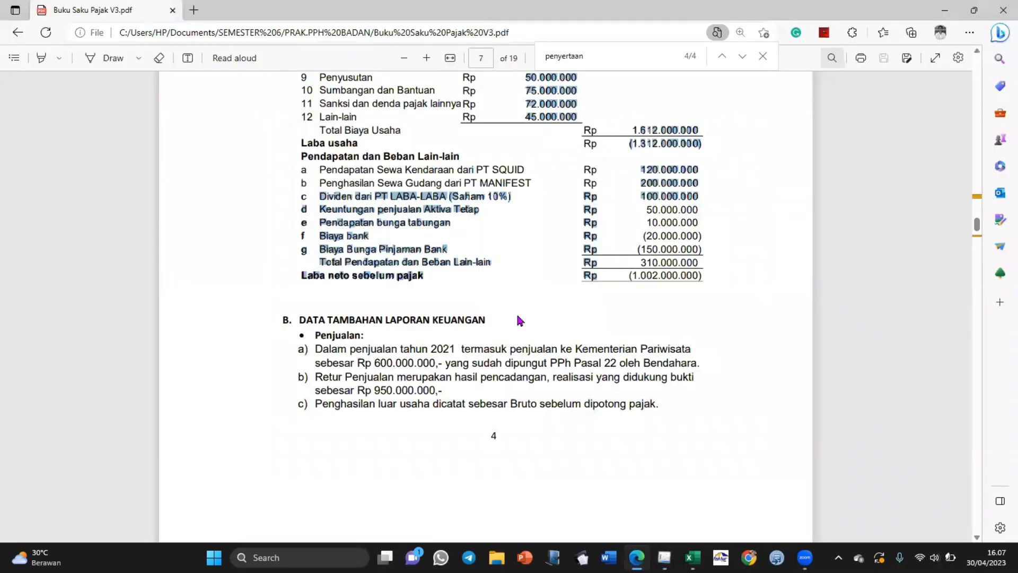
# Step: Select the handbook's 'Dividen dari PT LABA-LABA (Saham 10%)' line, then return to e-SPT
pyautogui.scroll(-4, 520, 320)
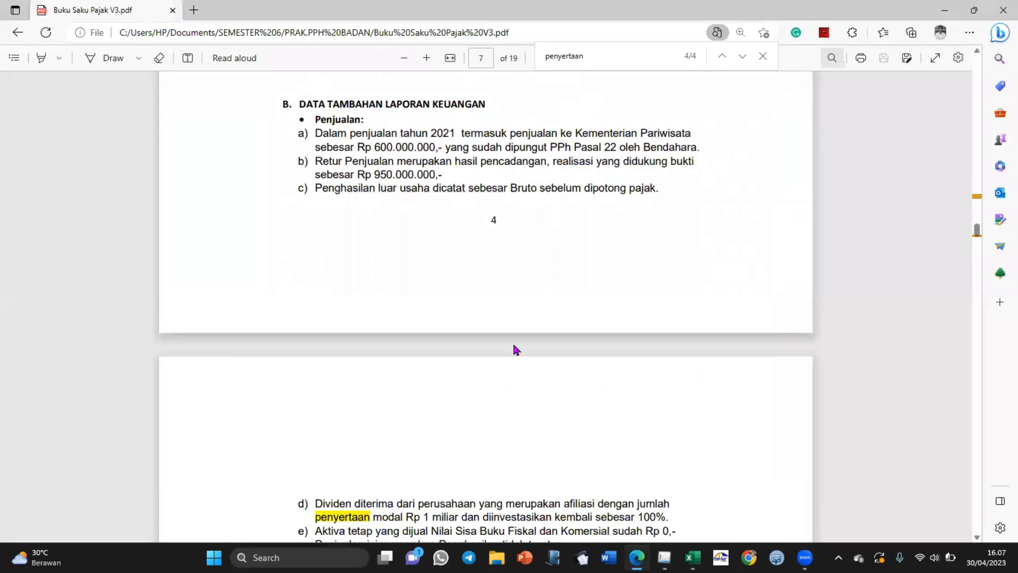
pyautogui.scroll(-2, 516, 348)
pyautogui.scroll(-3, 517, 349)
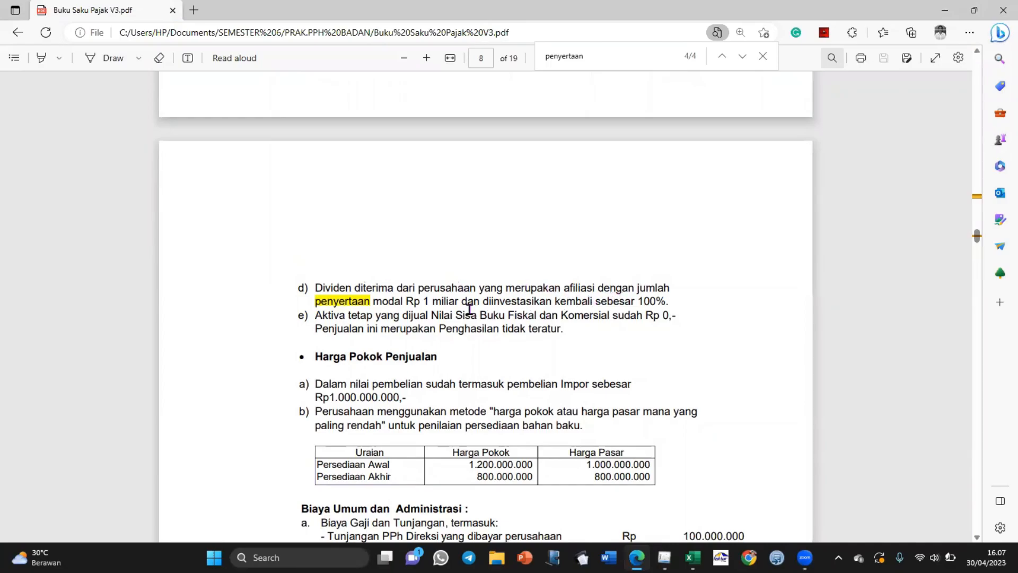
pyautogui.scroll(1, 592, 308)
pyautogui.scroll(8, 592, 308)
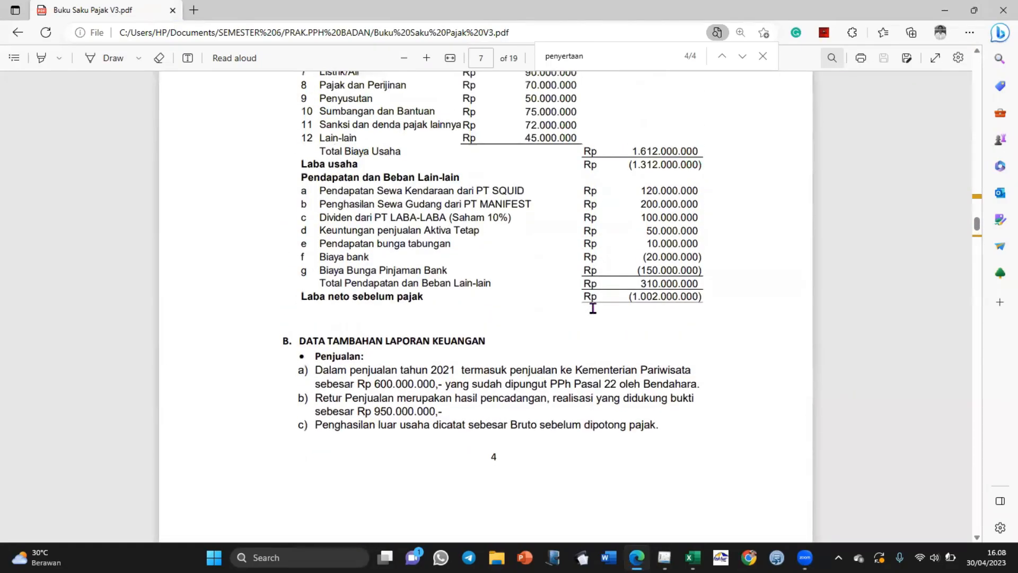
pyautogui.moveTo(321, 217); pyautogui.dragTo(651, 218)
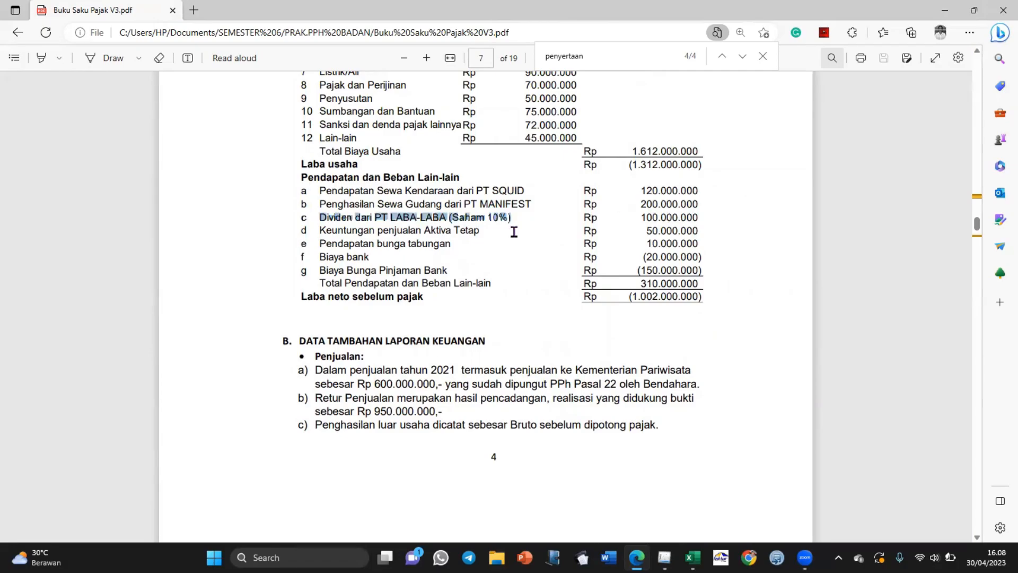
pyautogui.hotkey('alt', 'Tab')
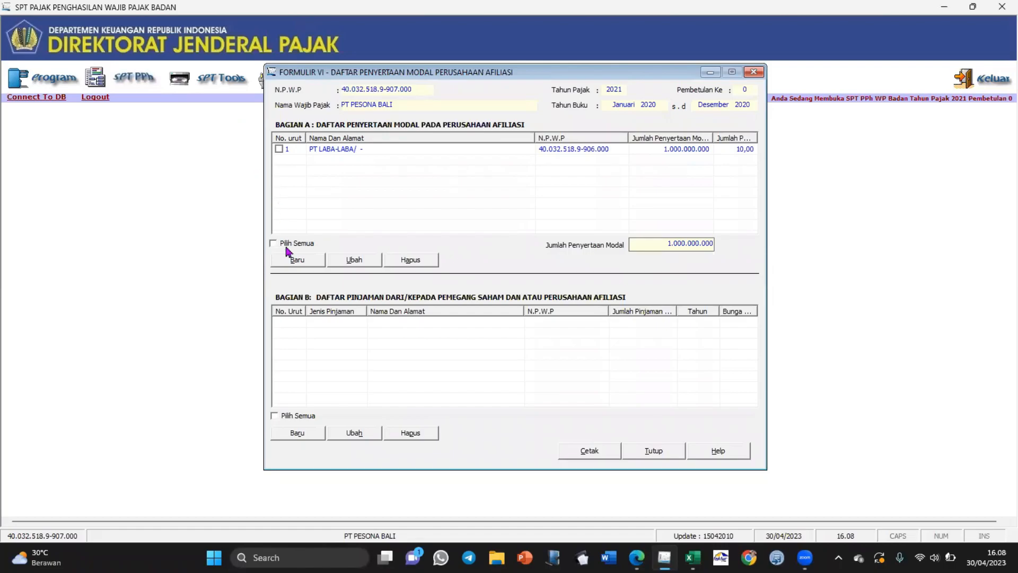
# Step: Add and save a test affiliate investment entry for PT KUMBANG in Formulir VI
pyautogui.click(297, 260)
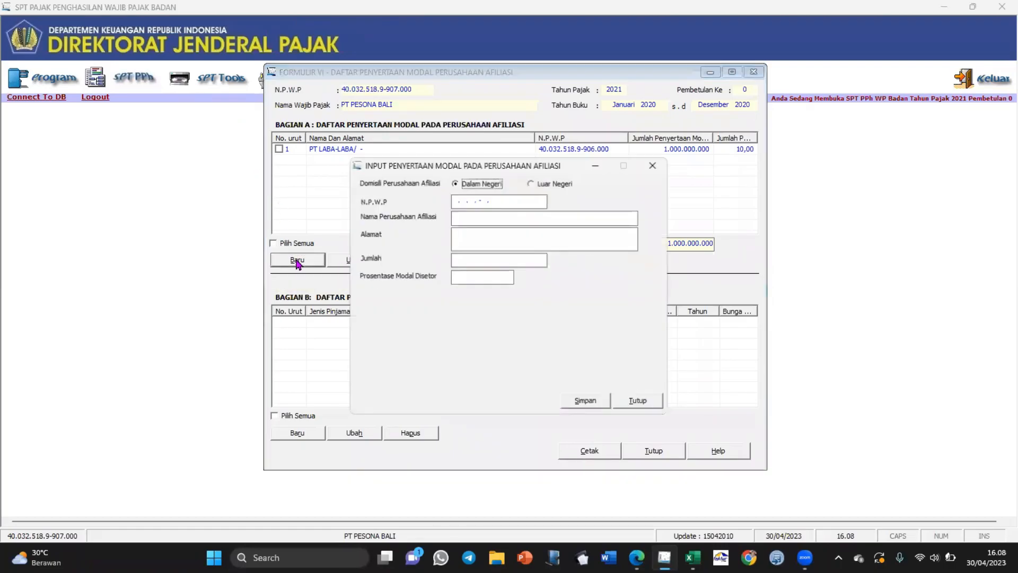
pyautogui.click(452, 201)
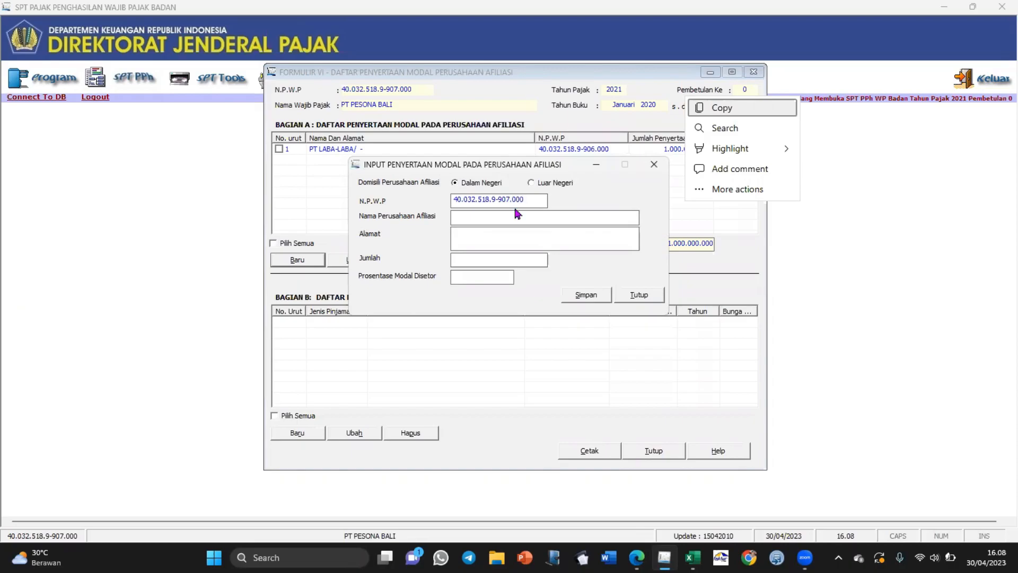
pyautogui.press('capslock')
pyautogui.write('PT KUMB')
pyautogui.write('ANG-1.200.000.000')
pyautogui.press('Tab')
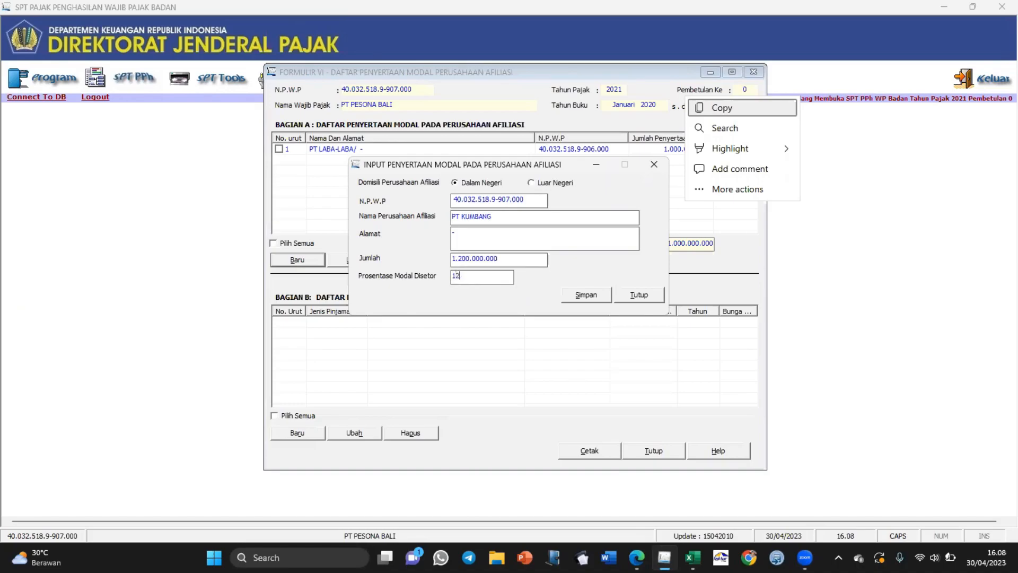
pyautogui.click(592, 297)
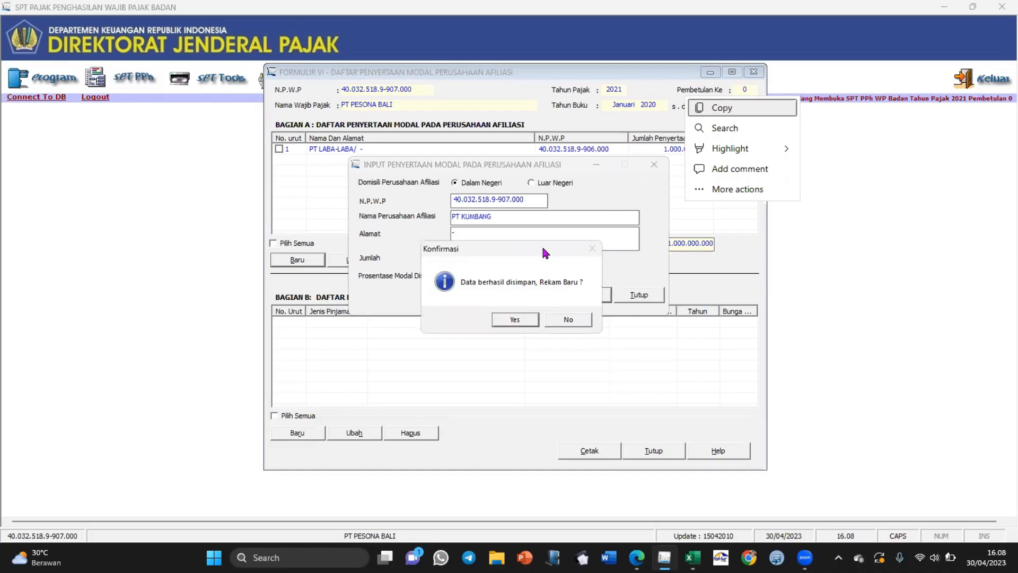
pyautogui.click(568, 320)
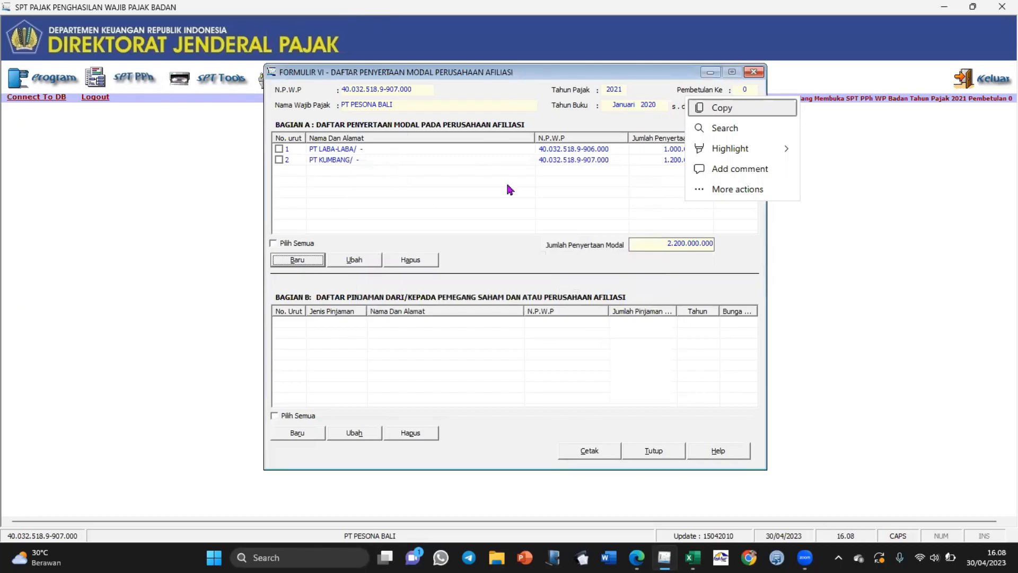
# Step: Delete the PT KUMBANG row, leaving only PT LABA-LABA, and close Formulir VI
pyautogui.click(279, 159)
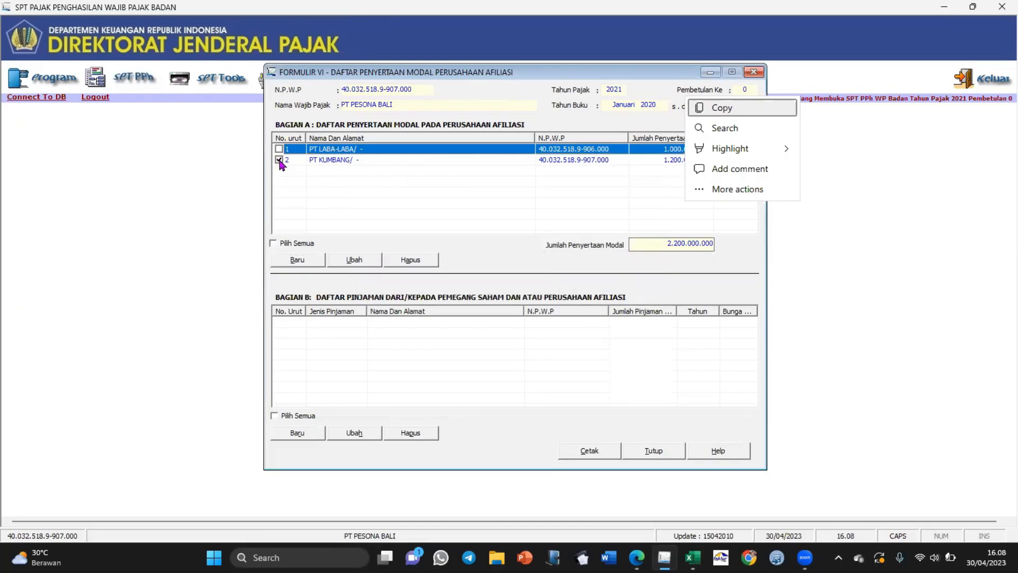
pyautogui.click(407, 260)
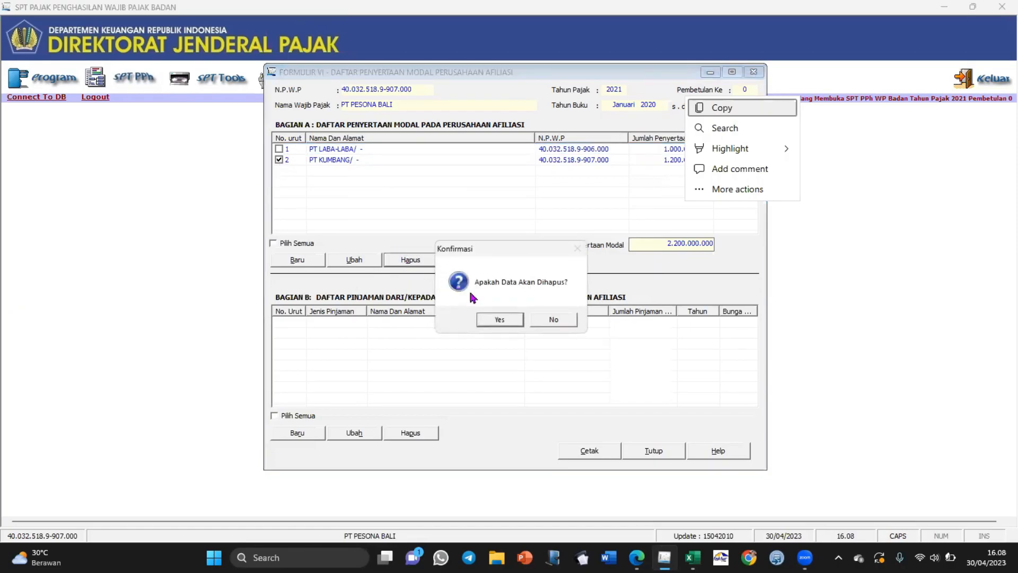
pyautogui.click(499, 317)
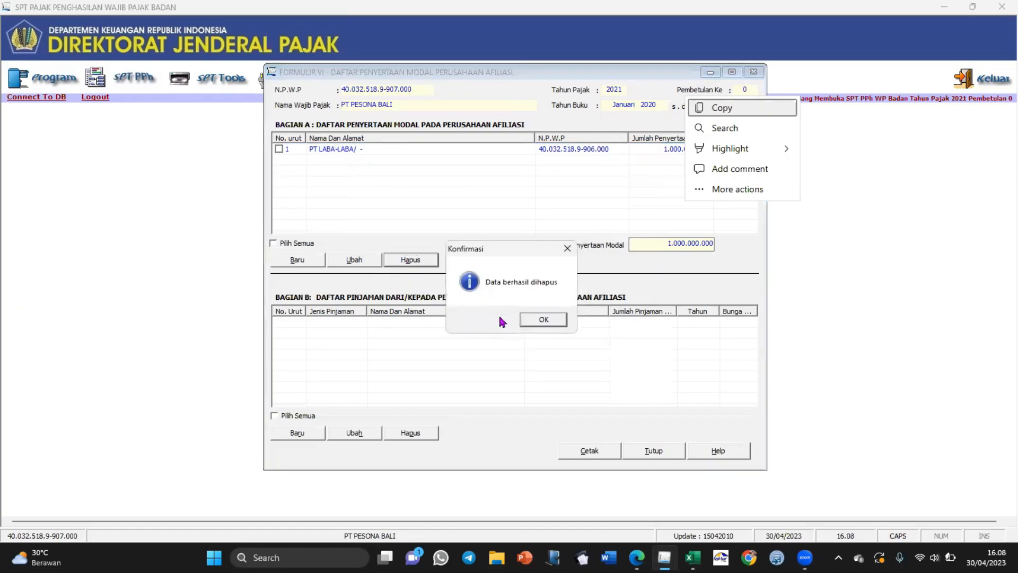
pyautogui.click(535, 321)
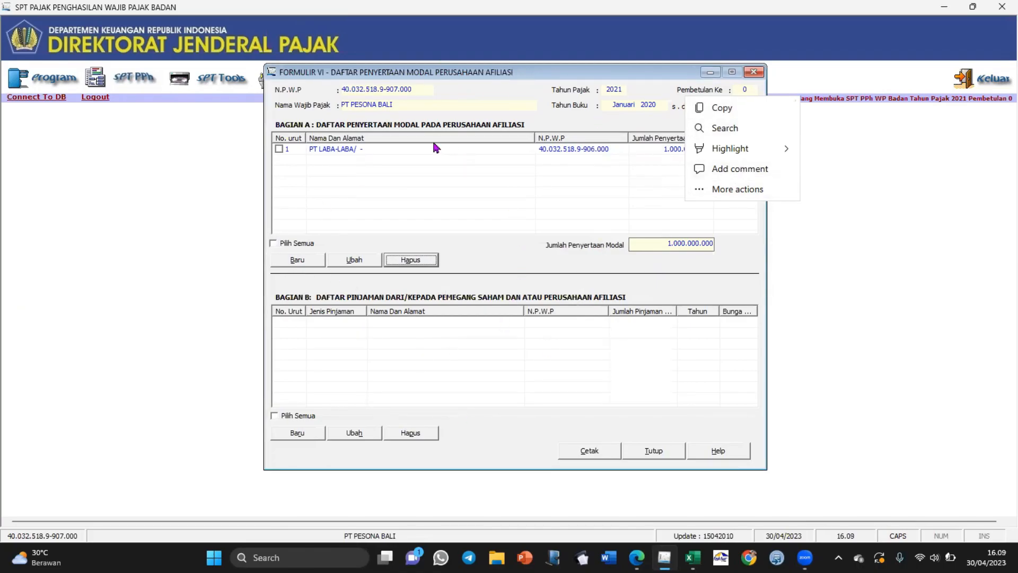
pyautogui.click(757, 72)
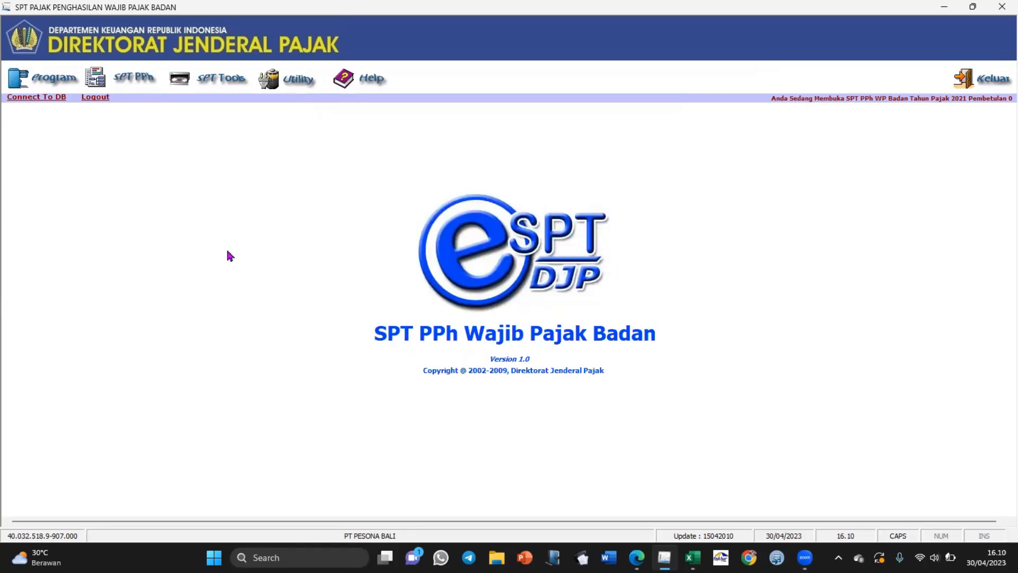
# Step: Open Formulir 1771-V, showing three shareholders totalling 10.000.000.000, then bring up the handbook PDF
pyautogui.click(131, 84)
pyautogui.moveTo(171, 120)
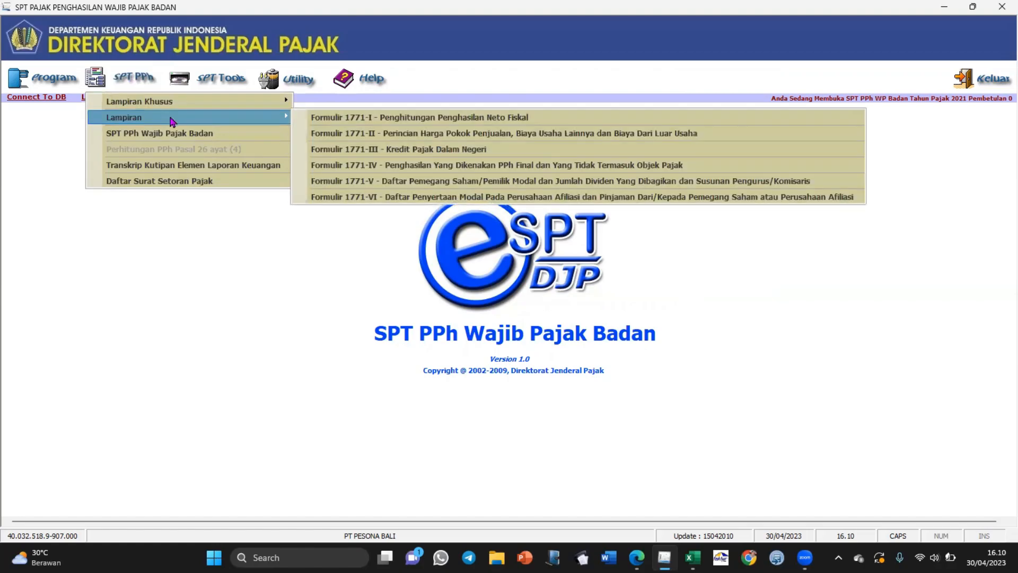
pyautogui.click(368, 182)
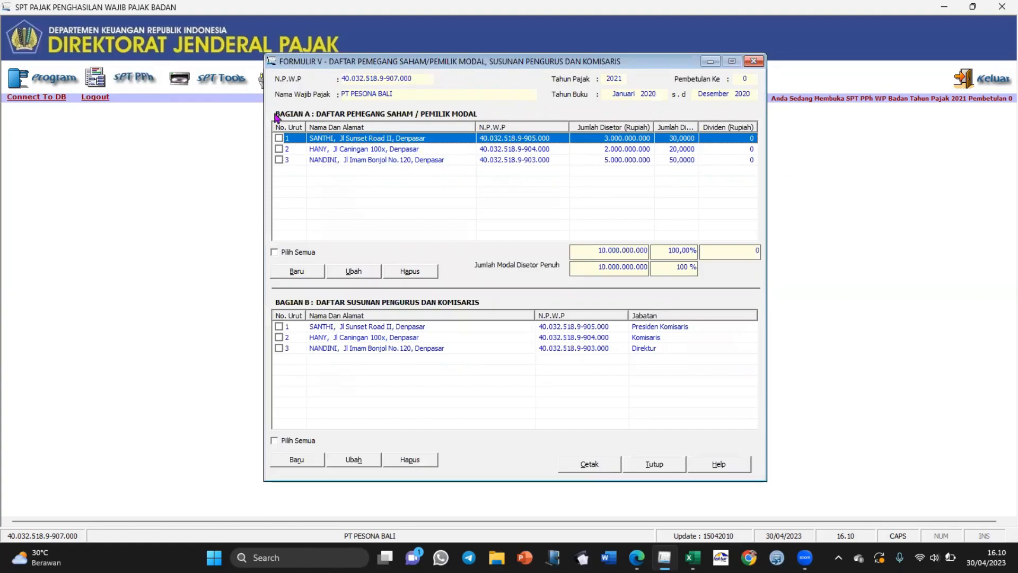
pyautogui.hotkey('alt', 'Tab')
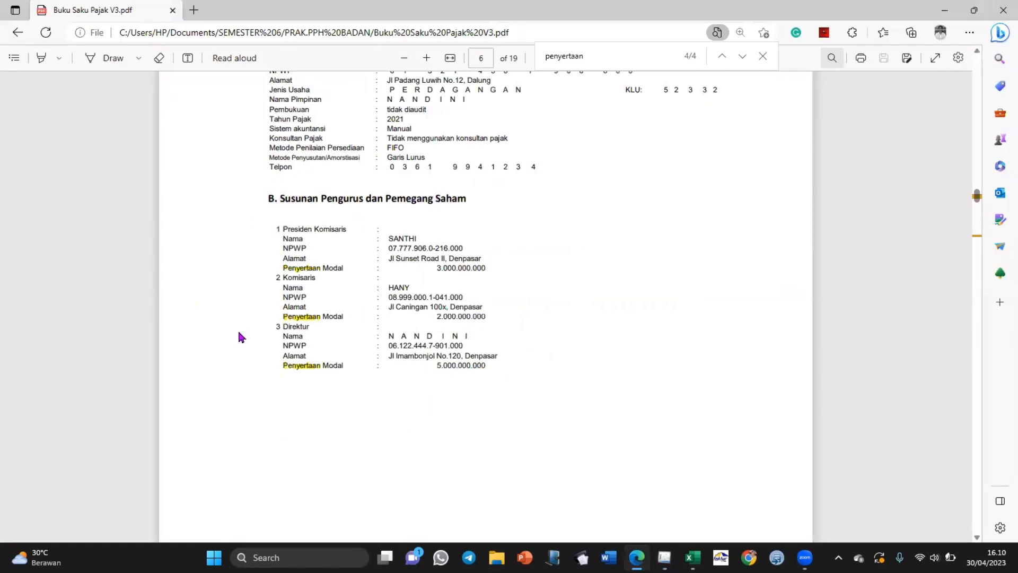
# Step: Return from the handbook's section B capital amounts to e-SPT Formulir 1771-V
pyautogui.hotkey('alt', 'Tab')
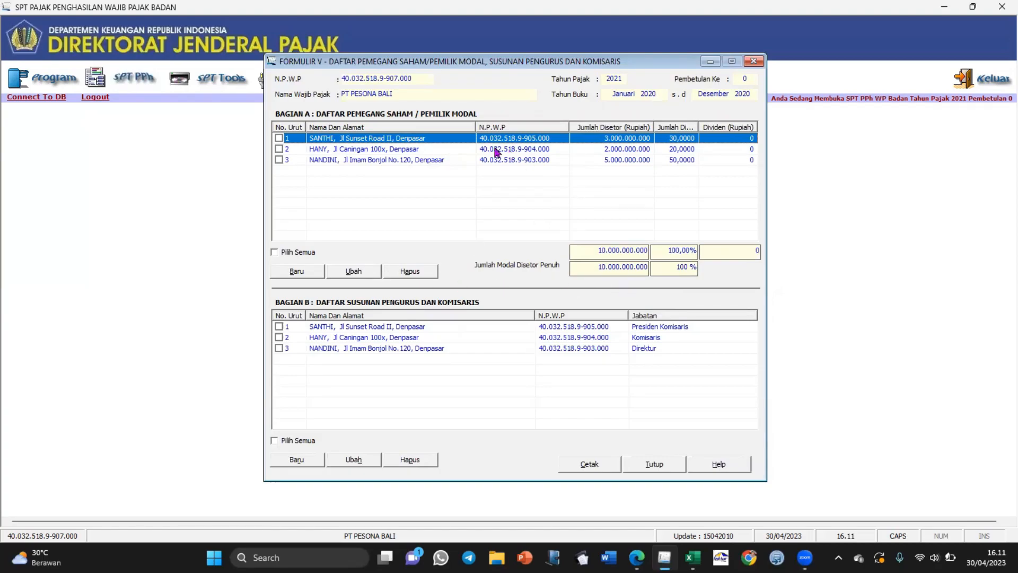
# Step: Change fully paid-up capital in the third shareholder's record to 11.000.000.000 and save
pyautogui.click(279, 139)
pyautogui.click(279, 160)
pyautogui.click(278, 139)
pyautogui.click(353, 272)
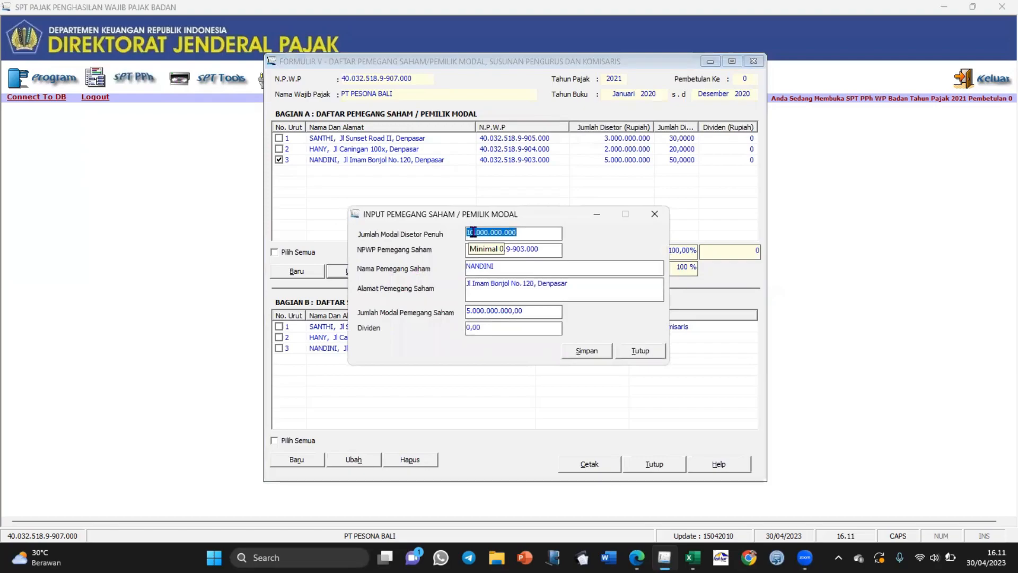
pyautogui.click(535, 229)
pyautogui.press('BackSpace')
pyautogui.write('1')
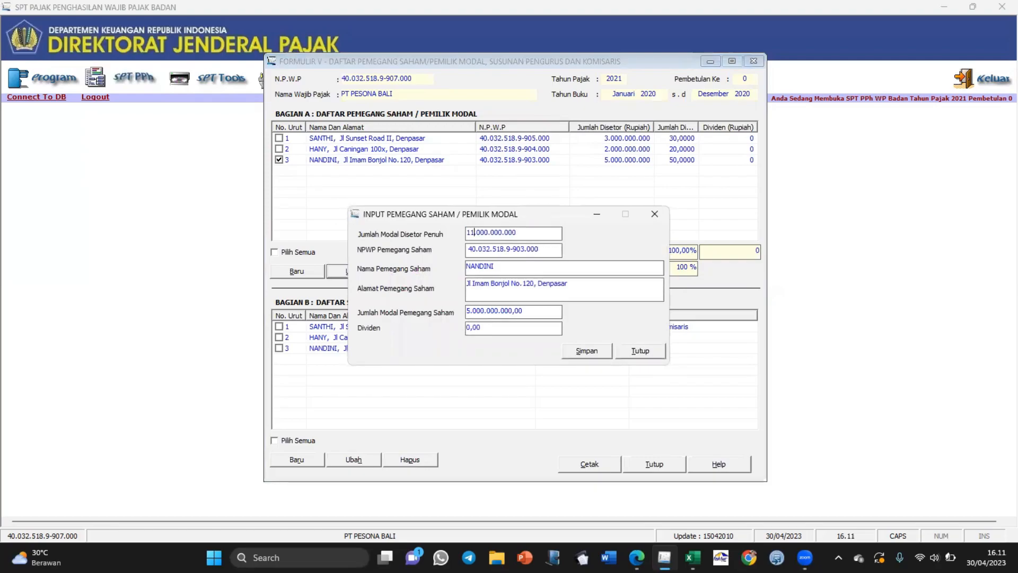
pyautogui.click(594, 352)
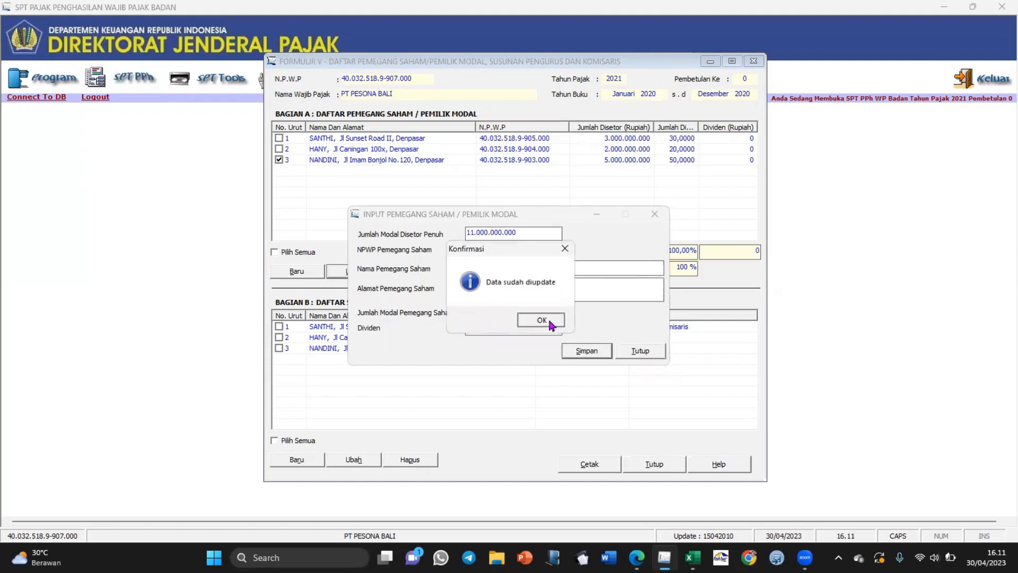
pyautogui.click(551, 324)
# Step: Compare the 11.000.000.000 paid-up capital against the 10.000.000.000 shareholder total
pyautogui.moveTo(598, 266); pyautogui.dragTo(652, 274)
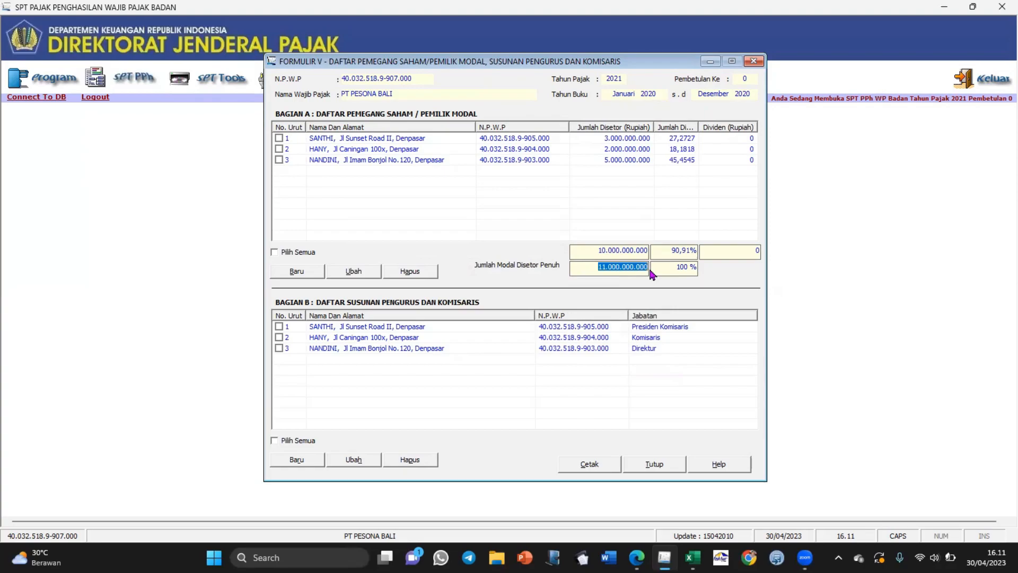
pyautogui.click(626, 266)
pyautogui.moveTo(596, 252); pyautogui.dragTo(616, 255)
pyautogui.doubleClick(617, 255)
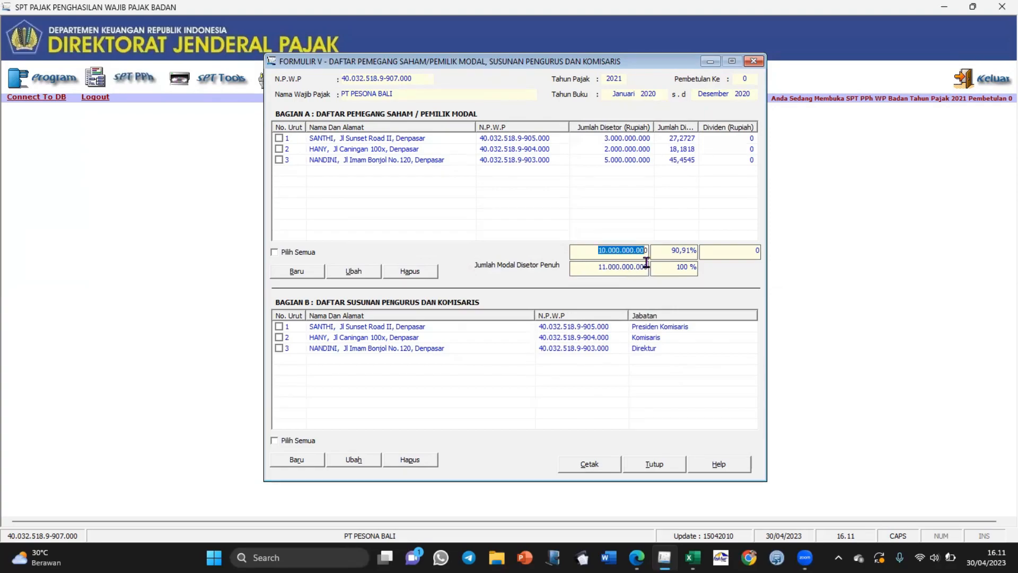
pyautogui.click(595, 249)
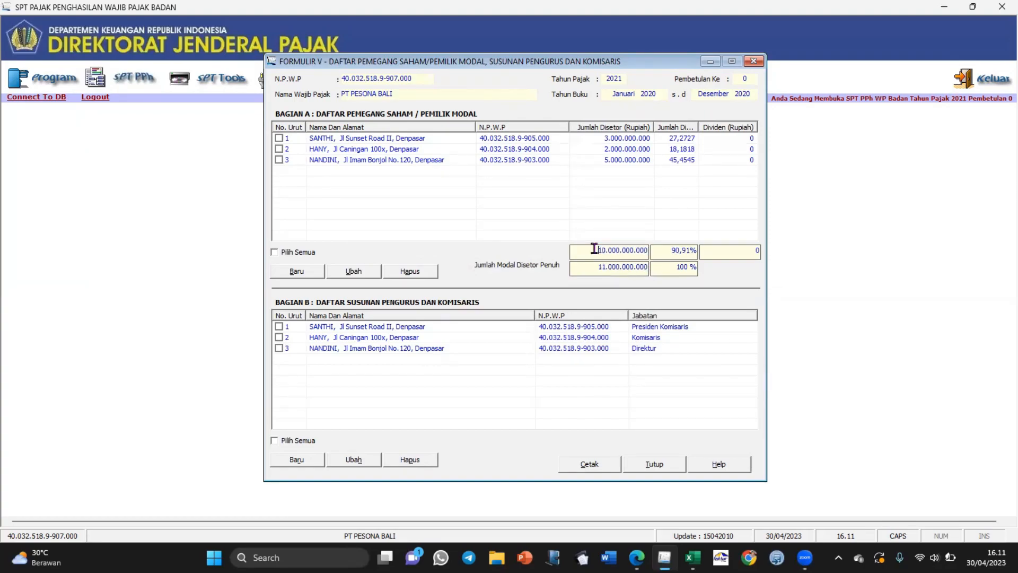
pyautogui.click(300, 273)
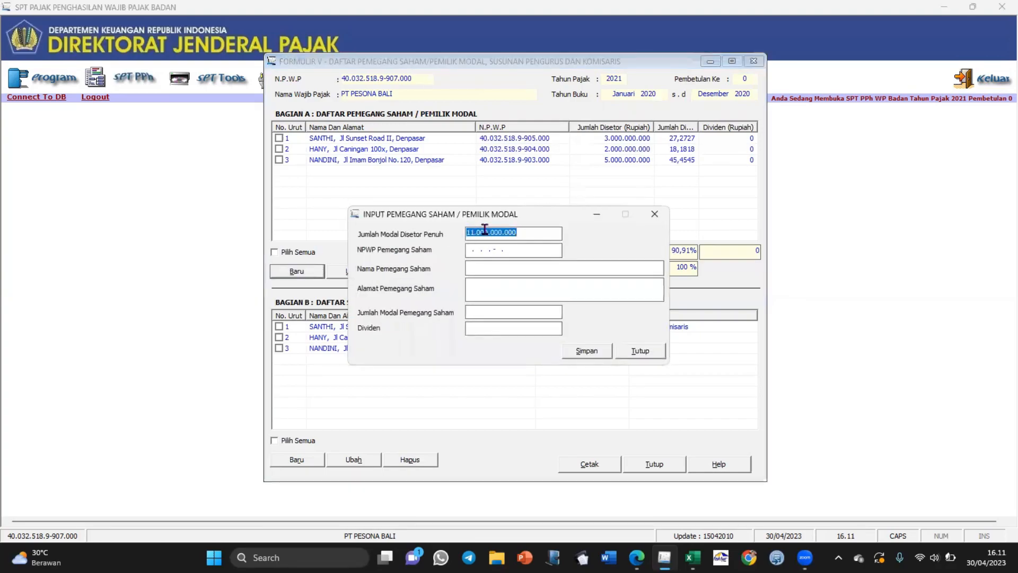
pyautogui.click(469, 251)
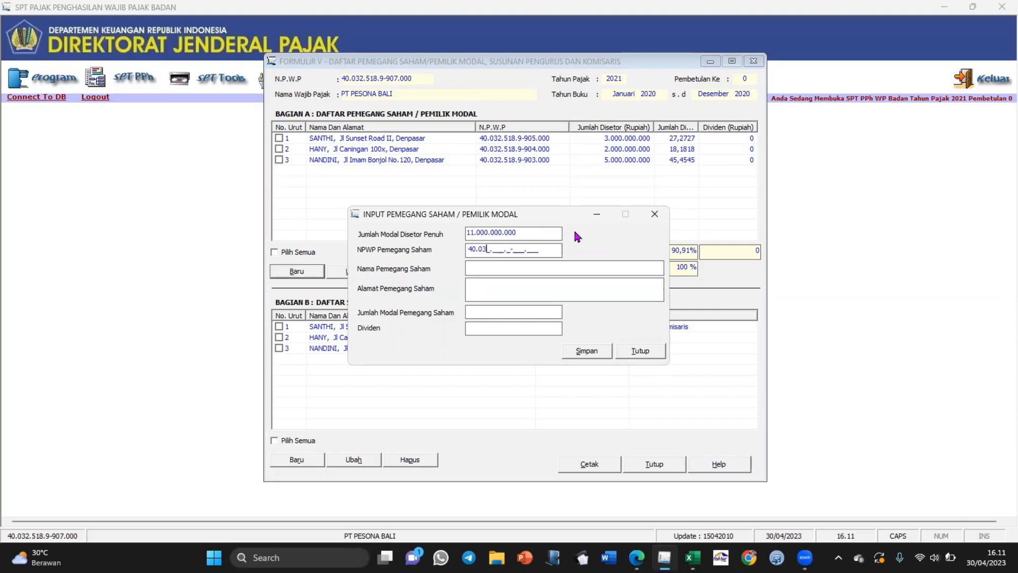
pyautogui.write('40.032.518.9-901.000')
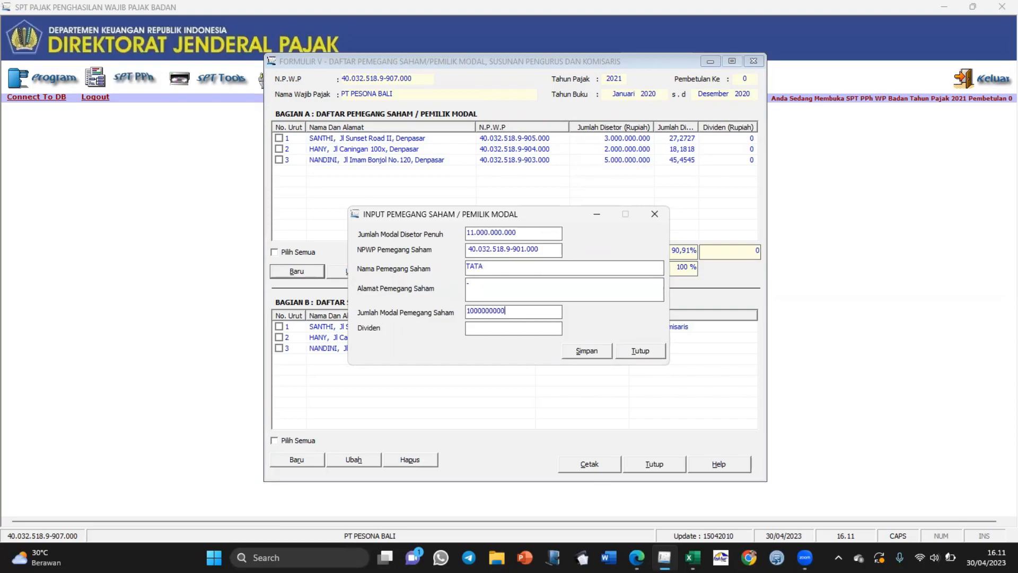
pyautogui.press('Tab')
pyautogui.press('Tab')
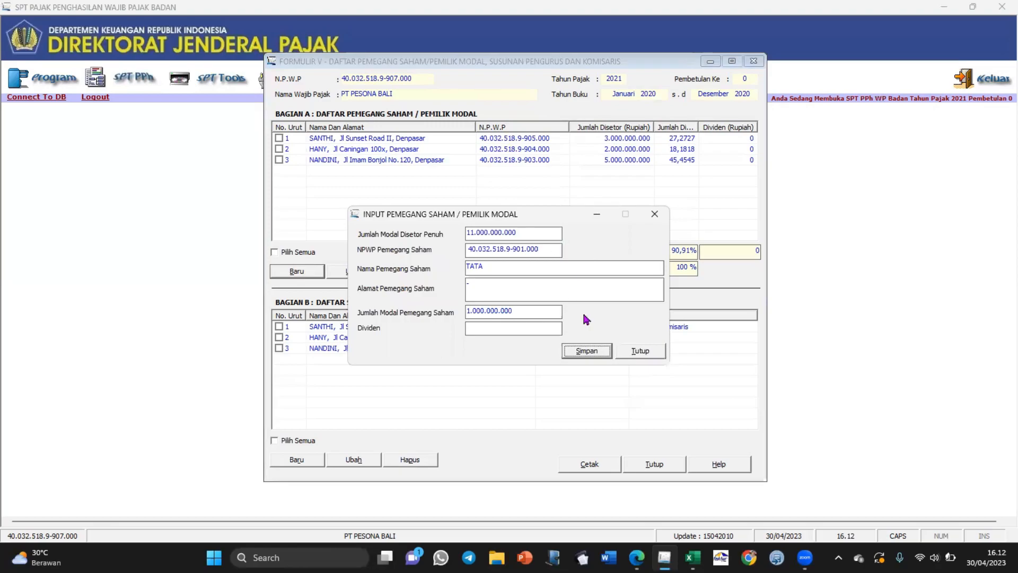
pyautogui.click(584, 352)
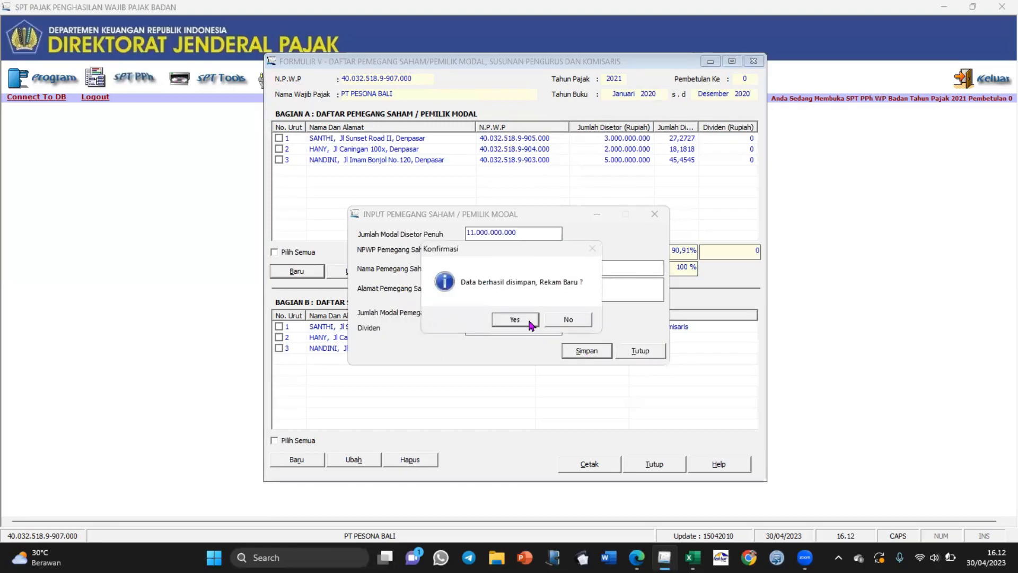
pyautogui.click(567, 320)
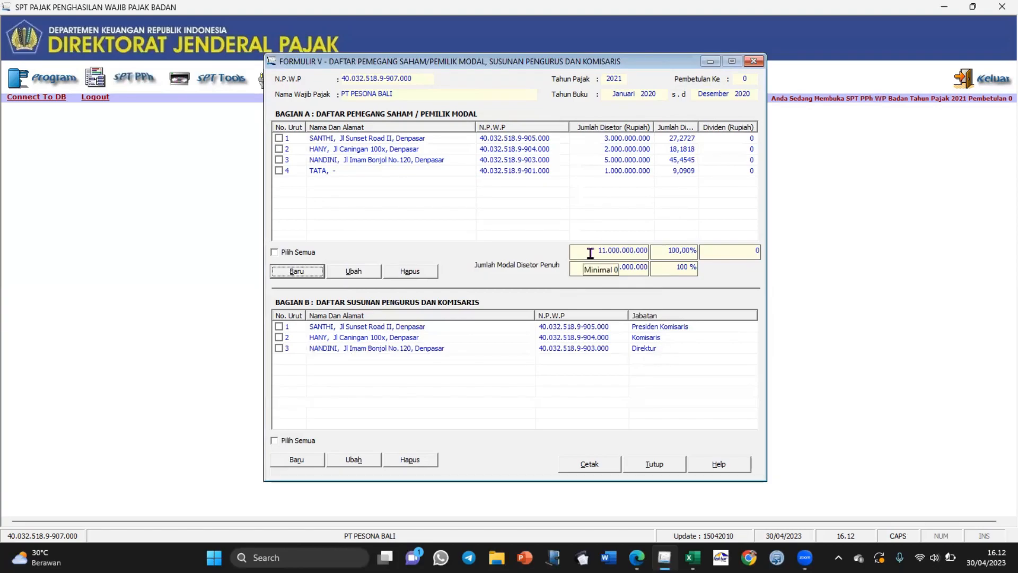
pyautogui.moveTo(592, 267); pyautogui.dragTo(655, 271)
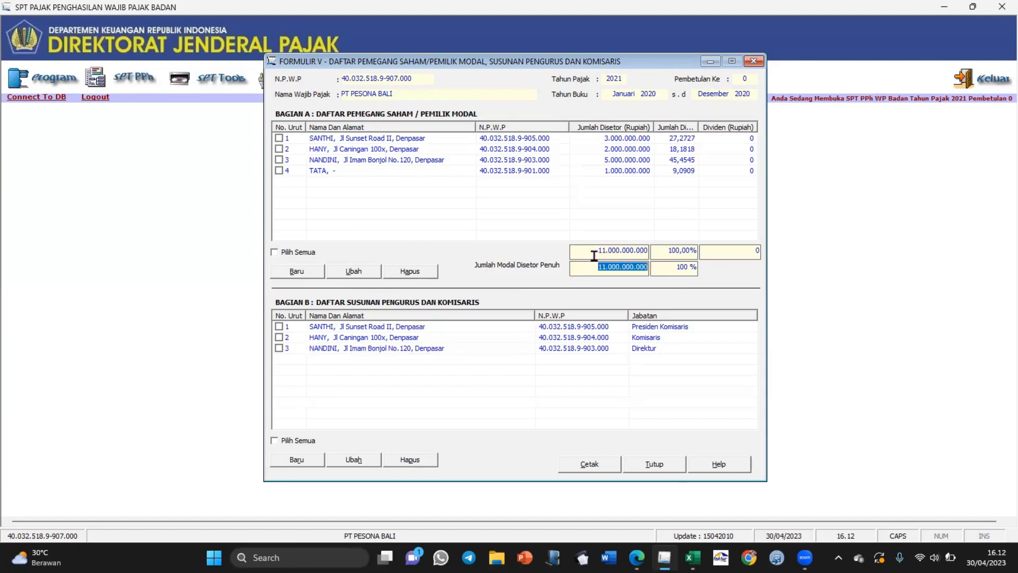
pyautogui.moveTo(591, 252); pyautogui.dragTo(650, 253)
pyautogui.click(653, 269)
# Step: Delete the fourth shareholder from Formulir 1771-V
pyautogui.click(279, 170)
pyautogui.click(411, 272)
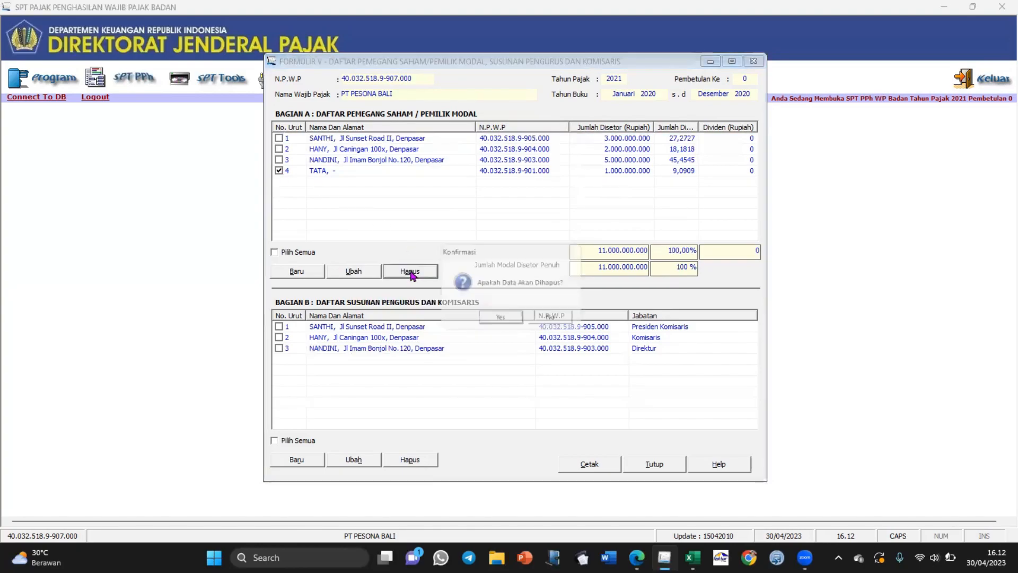
pyautogui.click(499, 320)
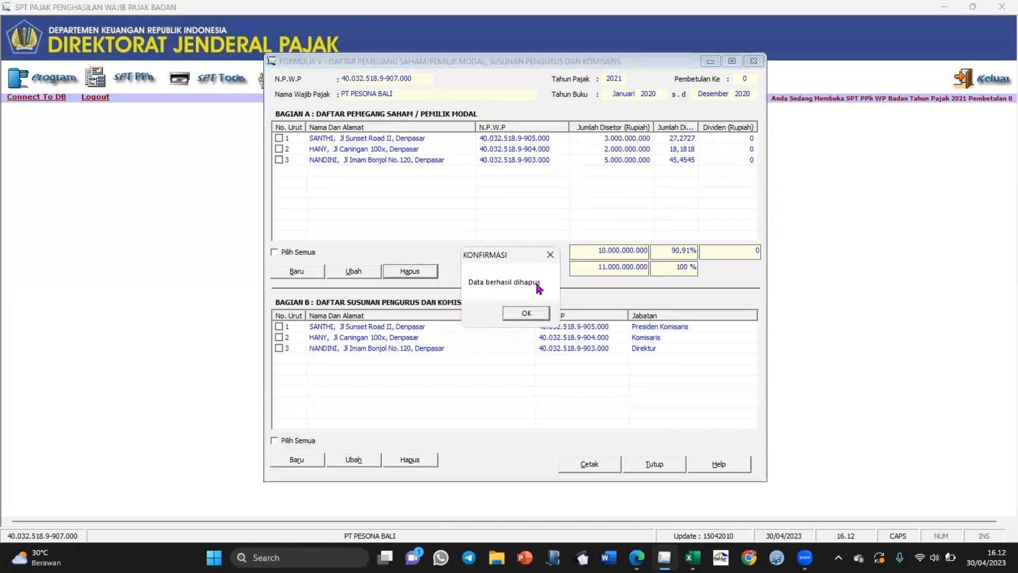
pyautogui.click(527, 313)
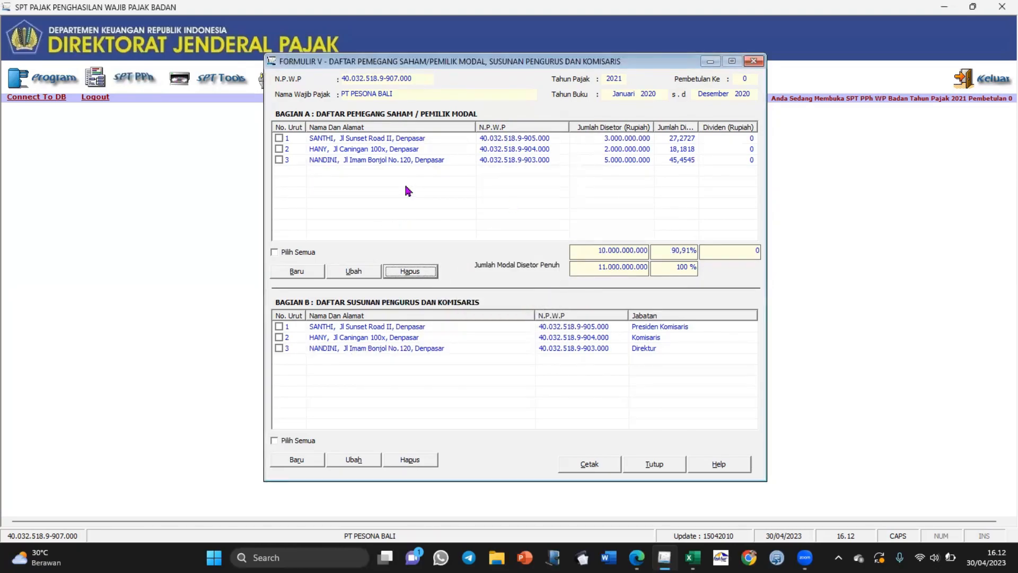
# Step: Correct fully paid-up capital in the third shareholder's record back to 10.000.000.000
pyautogui.click(284, 161)
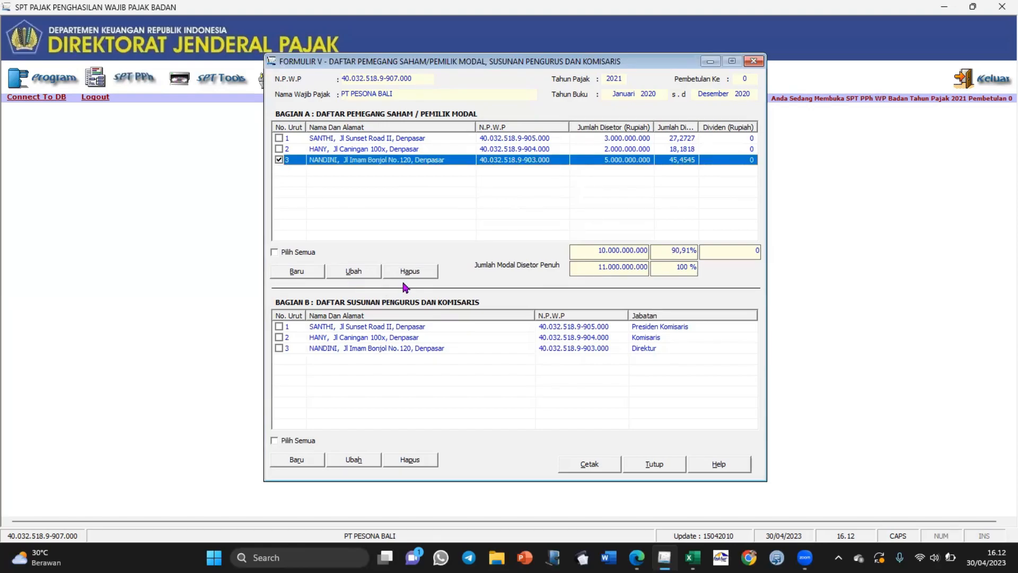
pyautogui.click(366, 272)
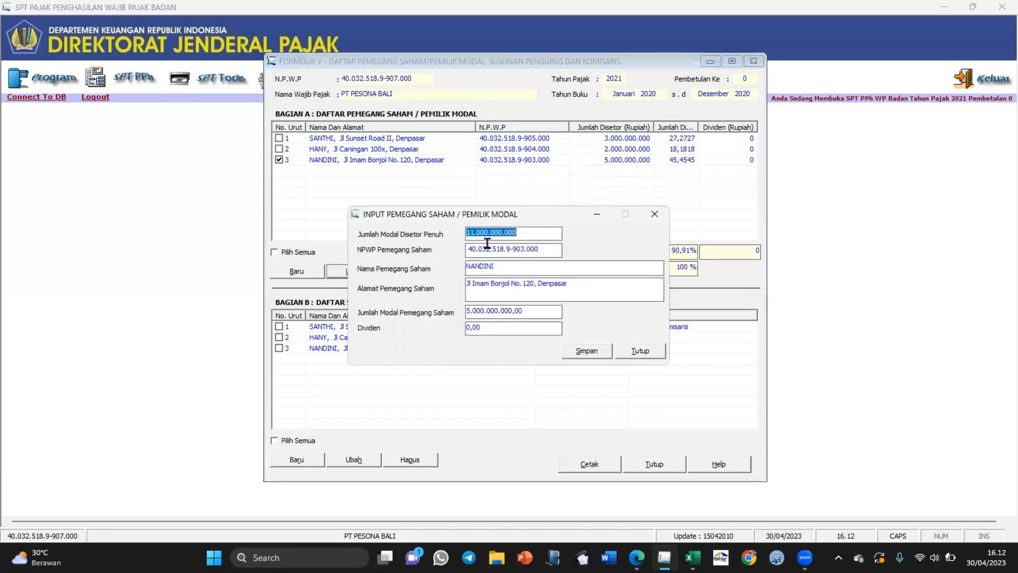
pyautogui.click(469, 233)
pyautogui.press('Delete')
pyautogui.write('0')
pyautogui.click(582, 352)
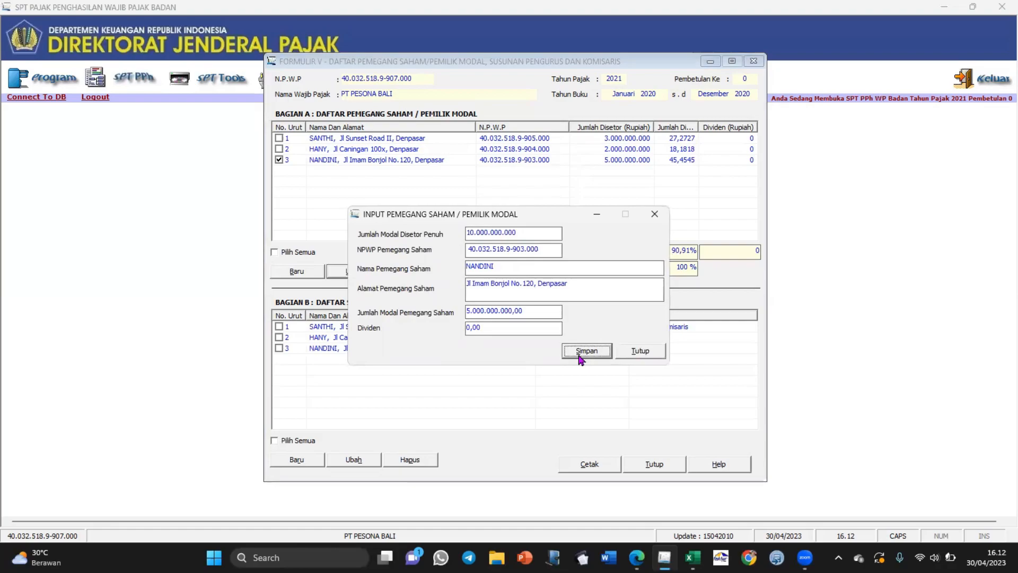
pyautogui.click(541, 319)
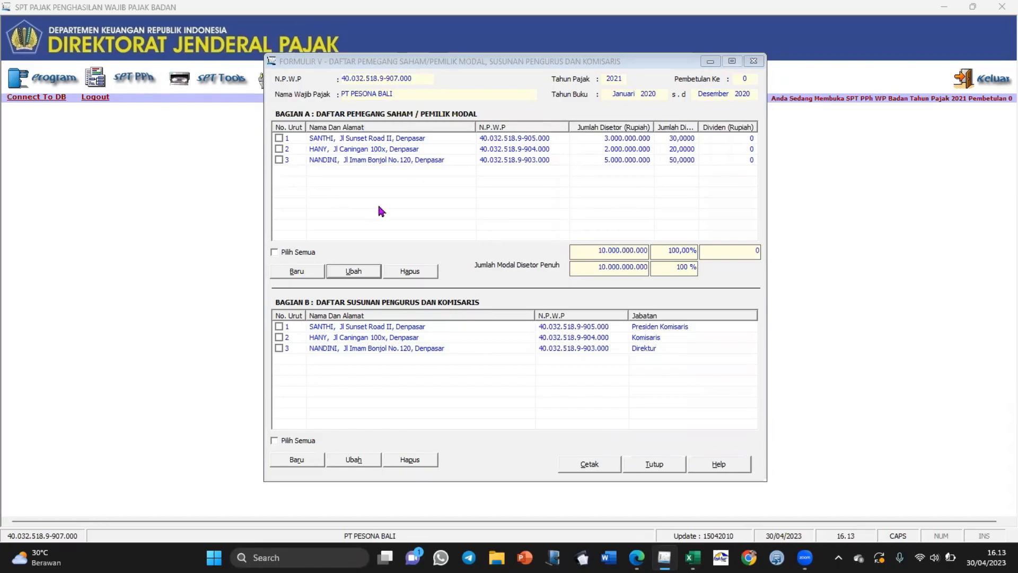
# Step: Check the shareholders against the handbook's section B list, then return to e-SPT
pyautogui.hotkey('alt', 'Tab')
pyautogui.hotkey('alt', 'Tab')
pyautogui.press('Tab')
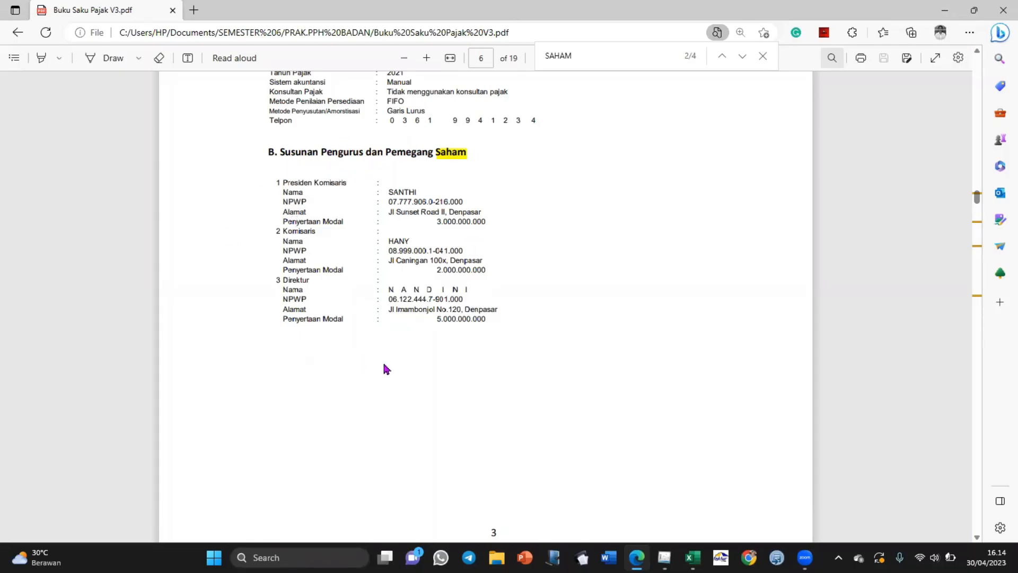
pyautogui.hotkey('alt', 'Tab')
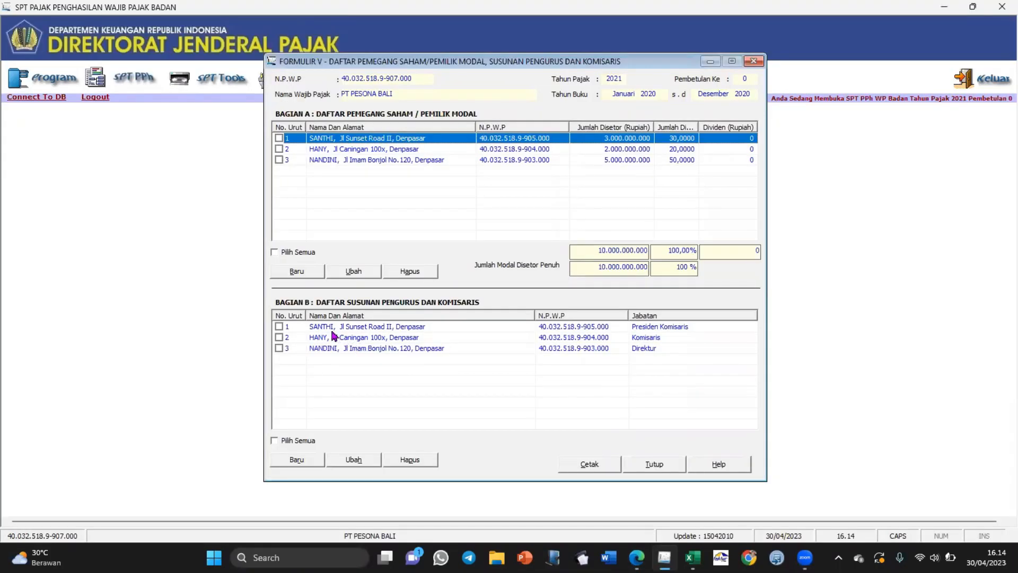
# Step: Add and save a new board member with the position Direktur Utama
pyautogui.click(332, 328)
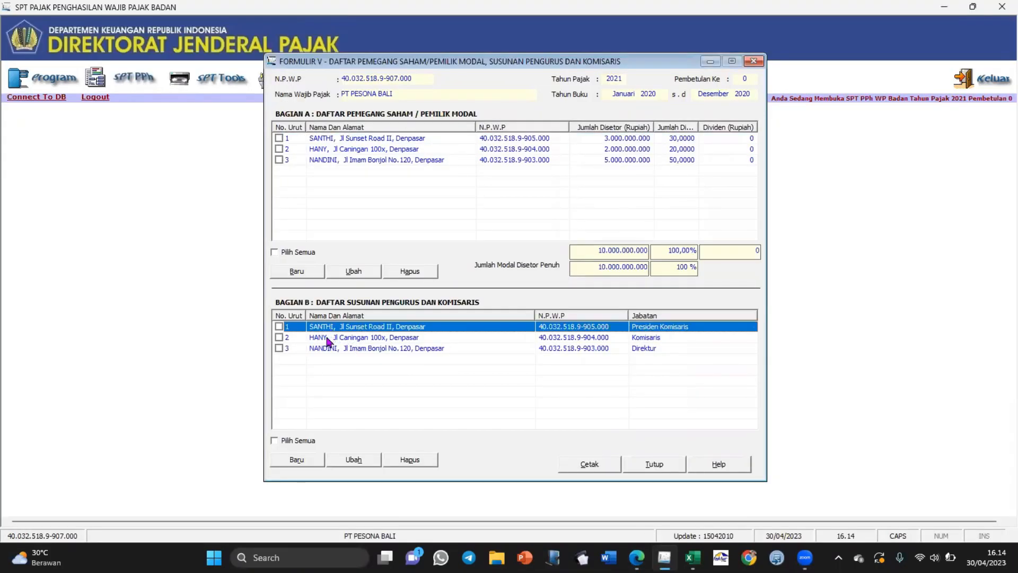
pyautogui.click(330, 339)
pyautogui.click(327, 349)
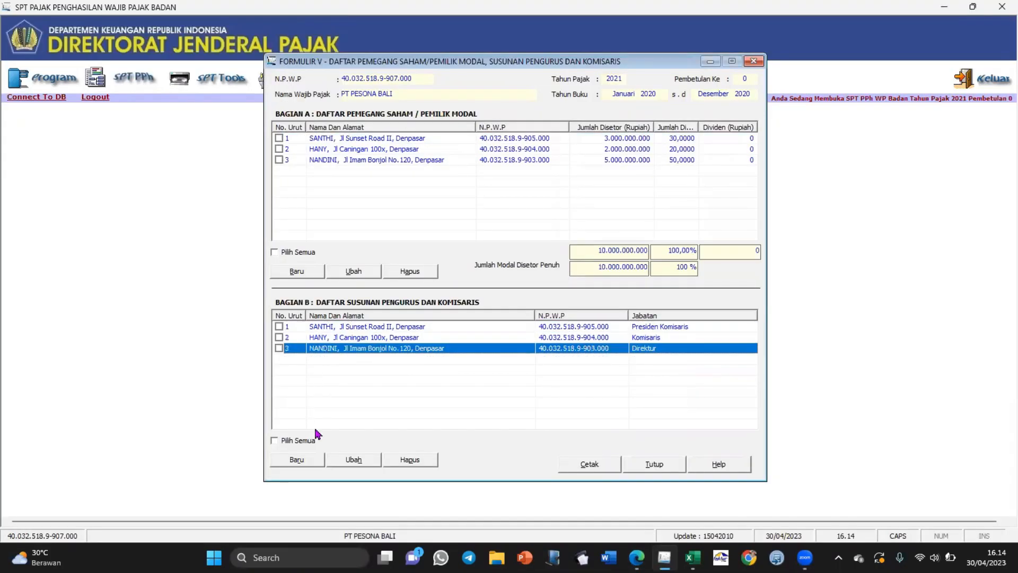
pyautogui.click(304, 461)
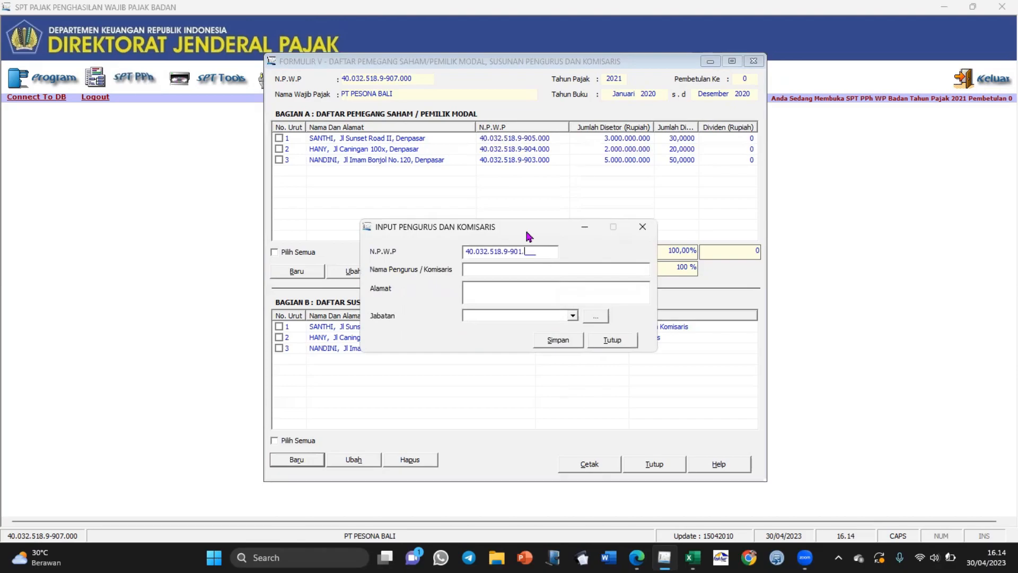
pyautogui.write('TATA')
pyautogui.press('Tab')
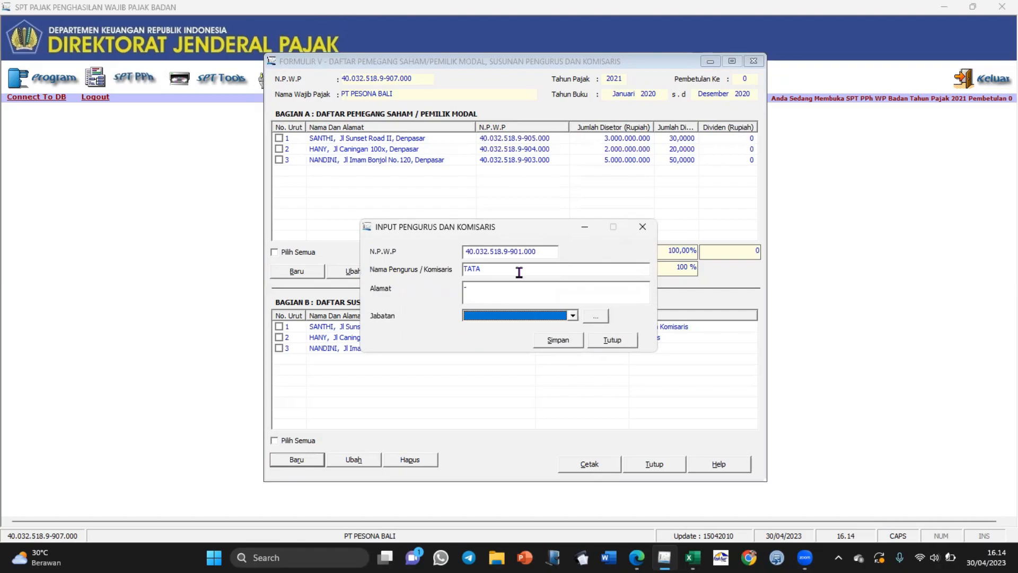
pyautogui.click(573, 316)
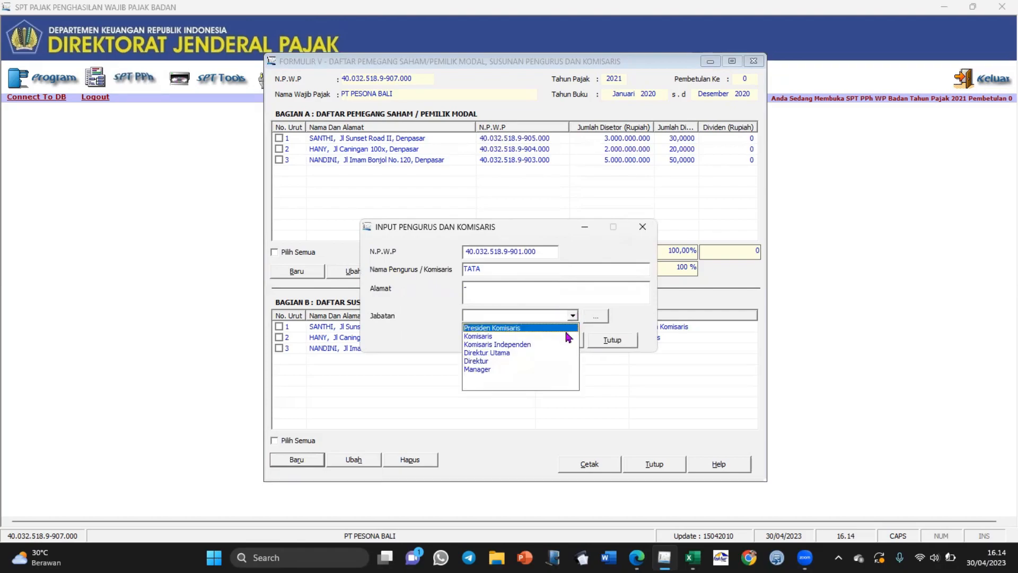
pyautogui.click(560, 352)
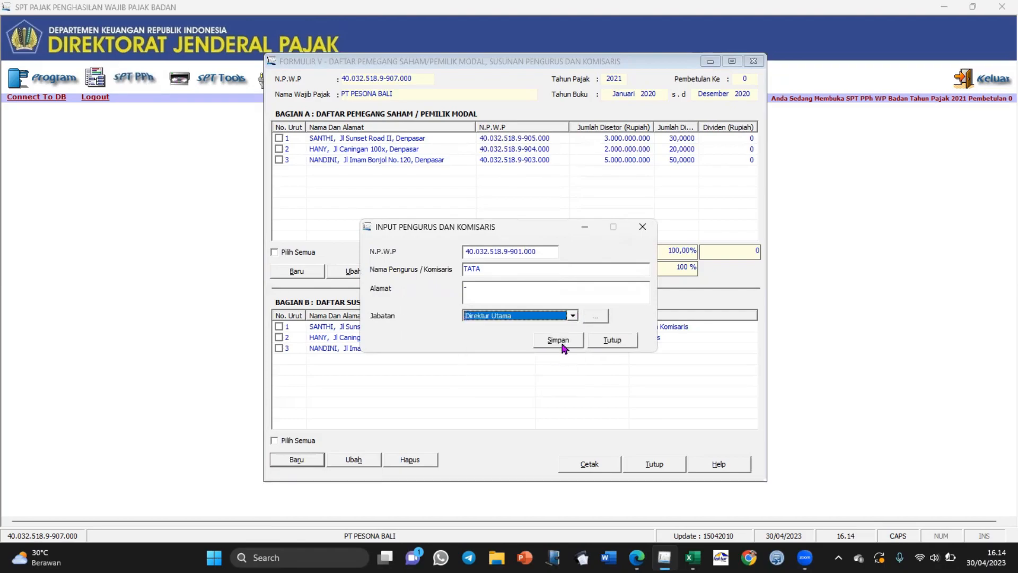
pyautogui.click(560, 344)
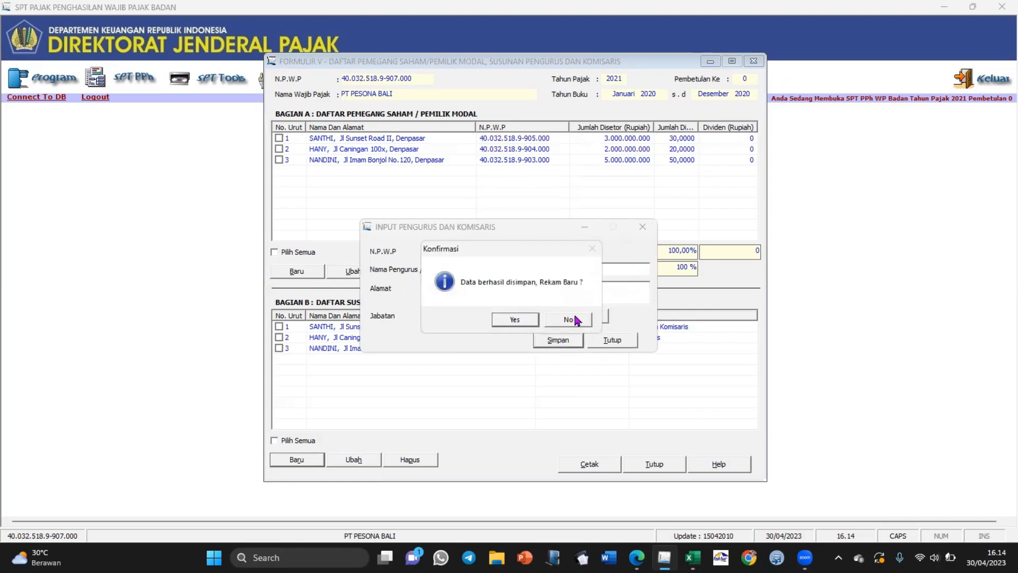
pyautogui.click(577, 321)
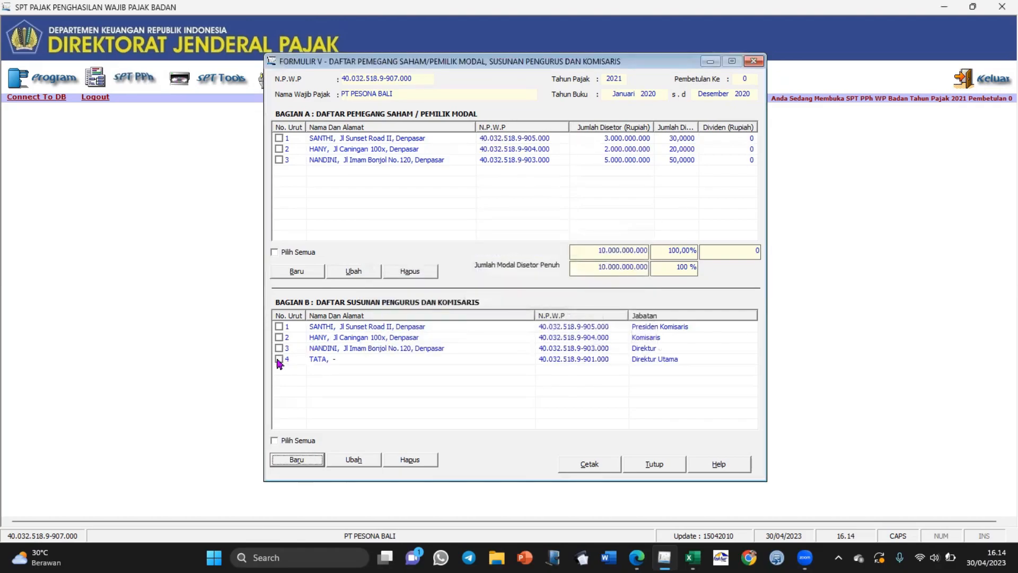
# Step: Delete the added Direktur Utama, keeping three board members, and close Formulir V
pyautogui.click(278, 360)
pyautogui.click(410, 459)
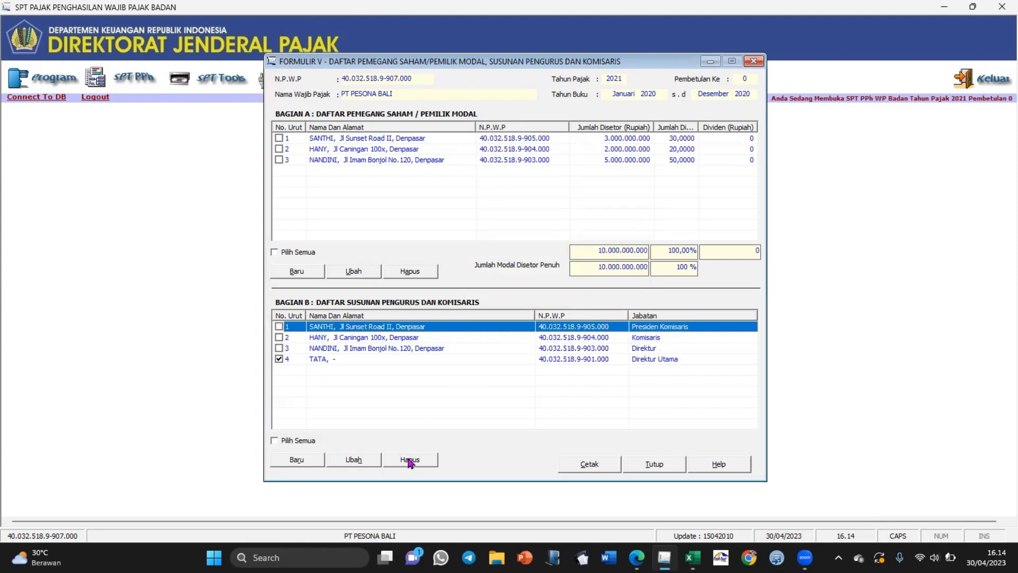
pyautogui.click(498, 320)
pyautogui.click(542, 320)
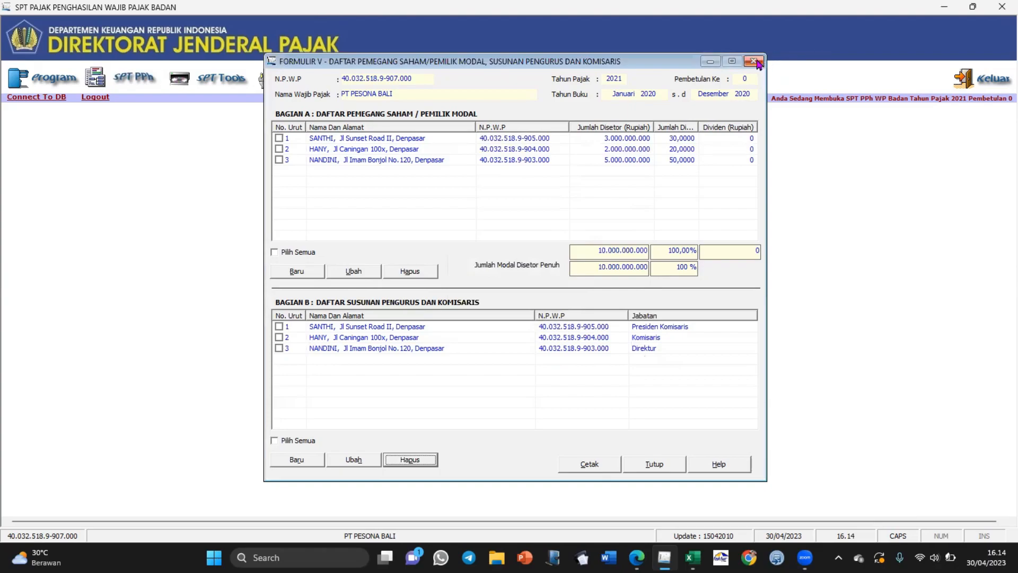
pyautogui.click(758, 63)
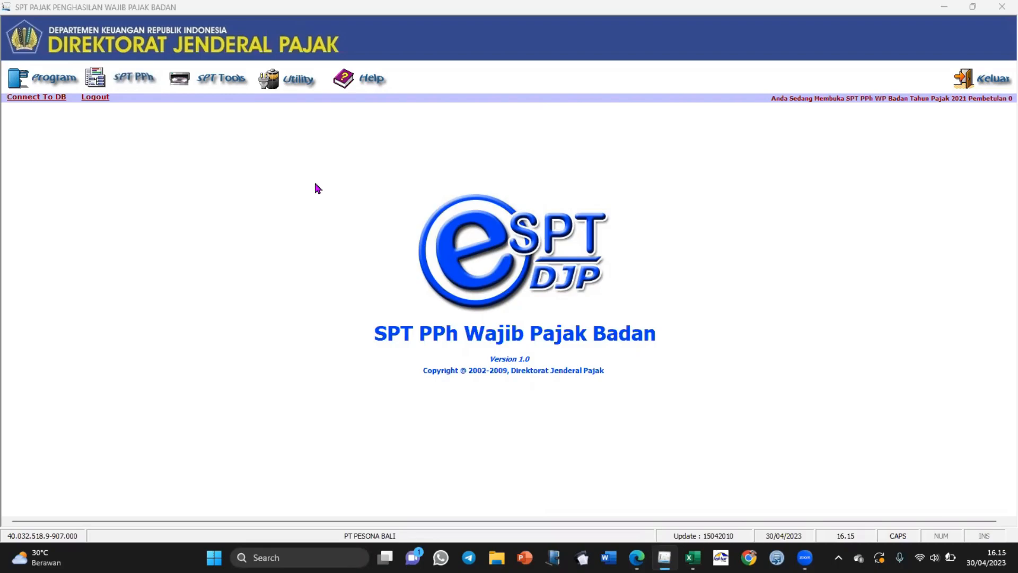
# Step: Open Formulir 1771-IV, check its 22.000.000 final-tax total, then switch to Excel
pyautogui.click(131, 78)
pyautogui.moveTo(142, 117)
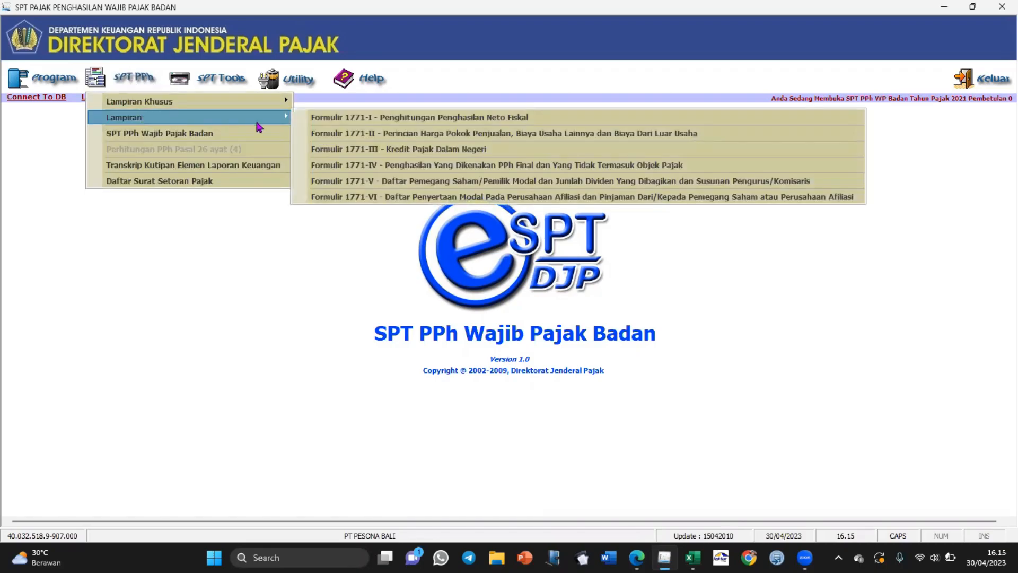
pyautogui.click(342, 165)
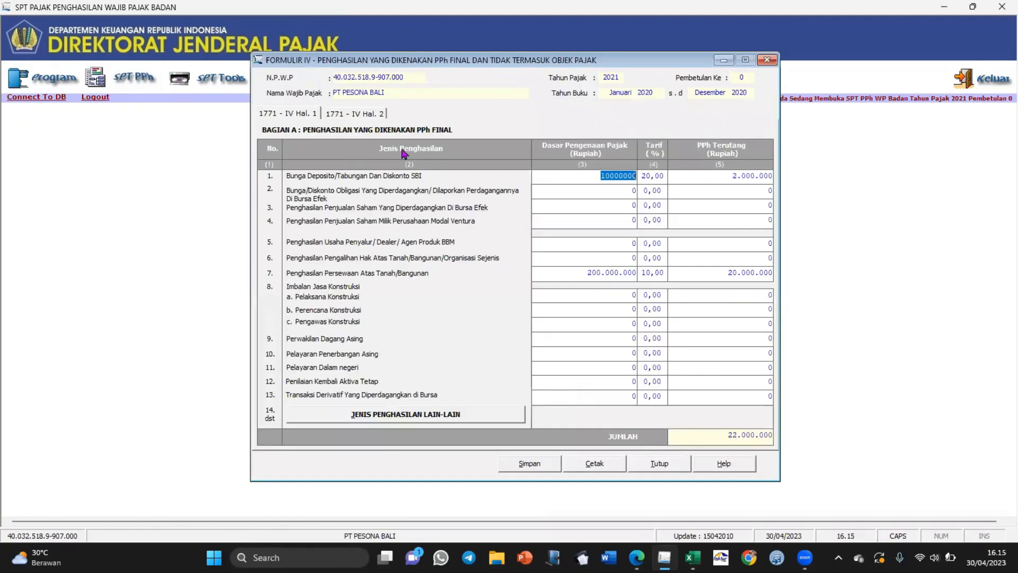
pyautogui.click(592, 233)
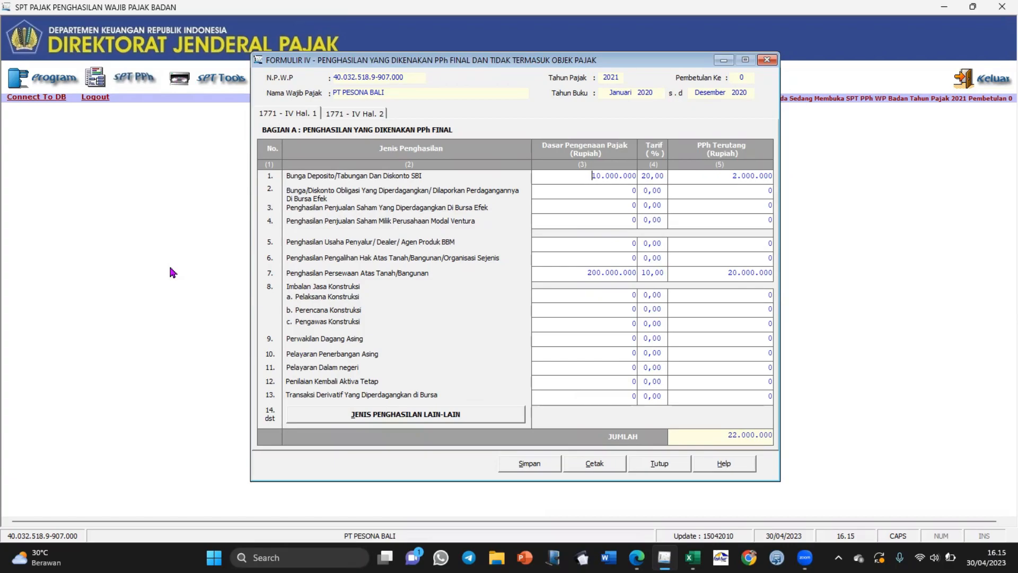
pyautogui.hotkey('alt', 'Tab')
pyautogui.hotkey('alt', 'Tab')
pyautogui.hotkey('alt', 'Tab')
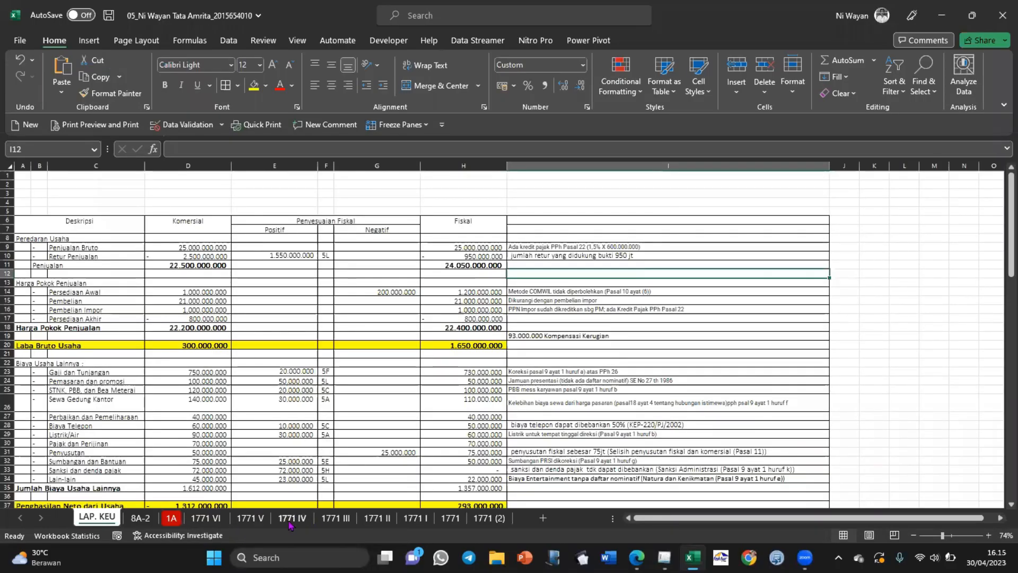
# Step: On Excel's 1771 IV sheet, inspect the deposit interest and building rental tax base formulas
pyautogui.click(293, 518)
pyautogui.scroll(-3, 358, 322)
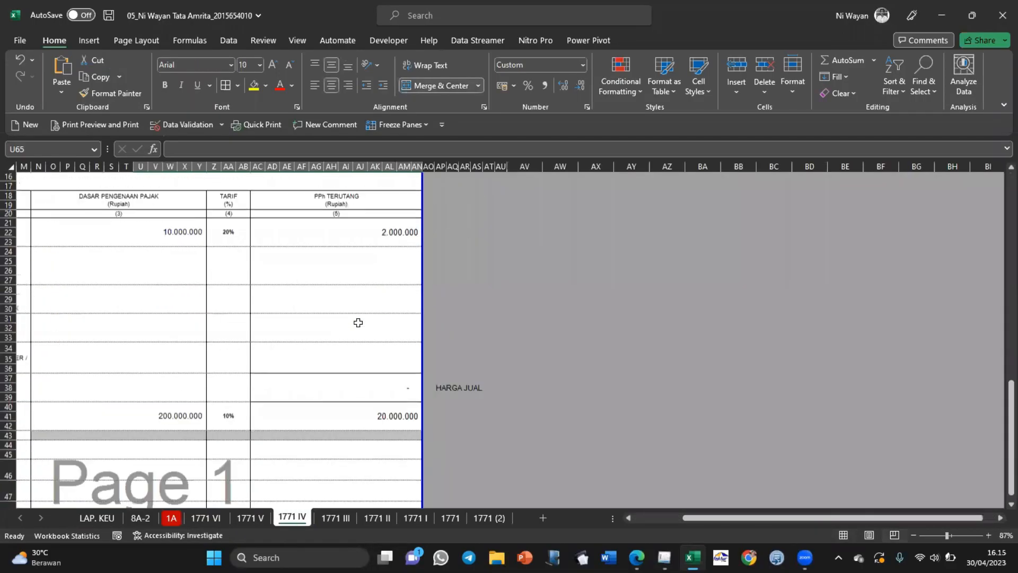
pyautogui.scroll(1, 358, 322)
pyautogui.hscroll(-3, 358, 322)
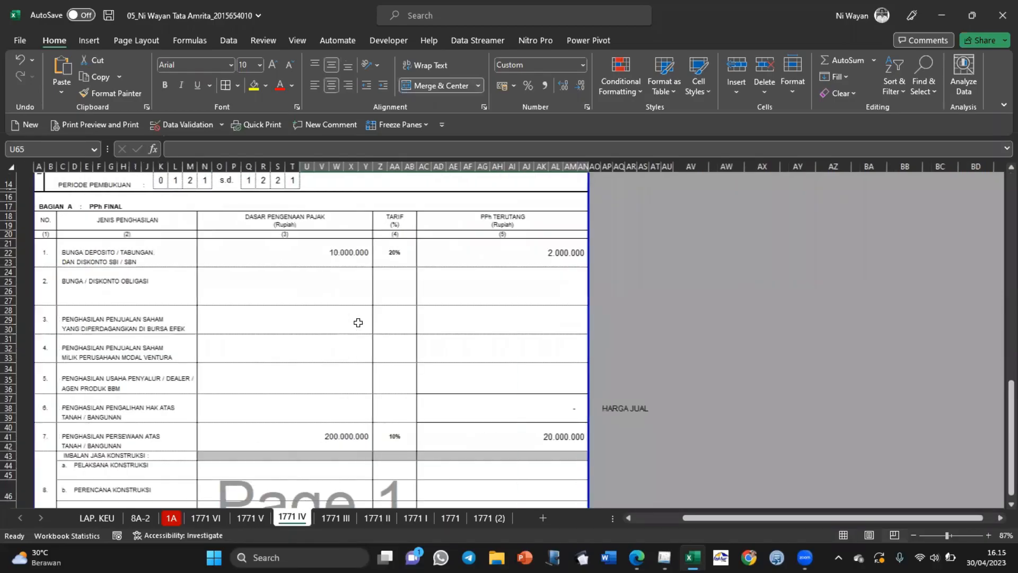
pyautogui.click(308, 250)
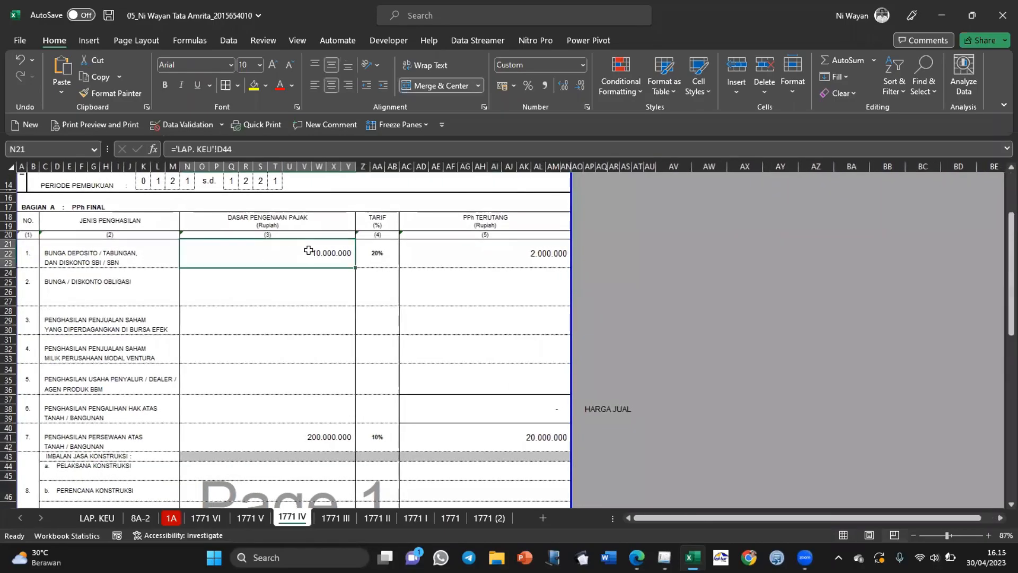
pyautogui.click(270, 433)
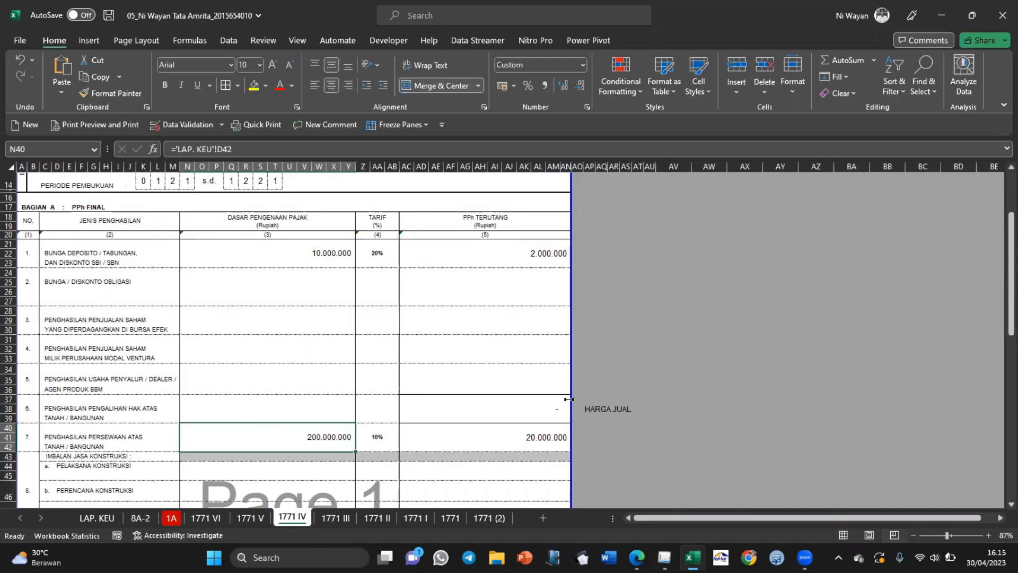
pyautogui.scroll(-3, 569, 399)
pyautogui.scroll(2, 568, 398)
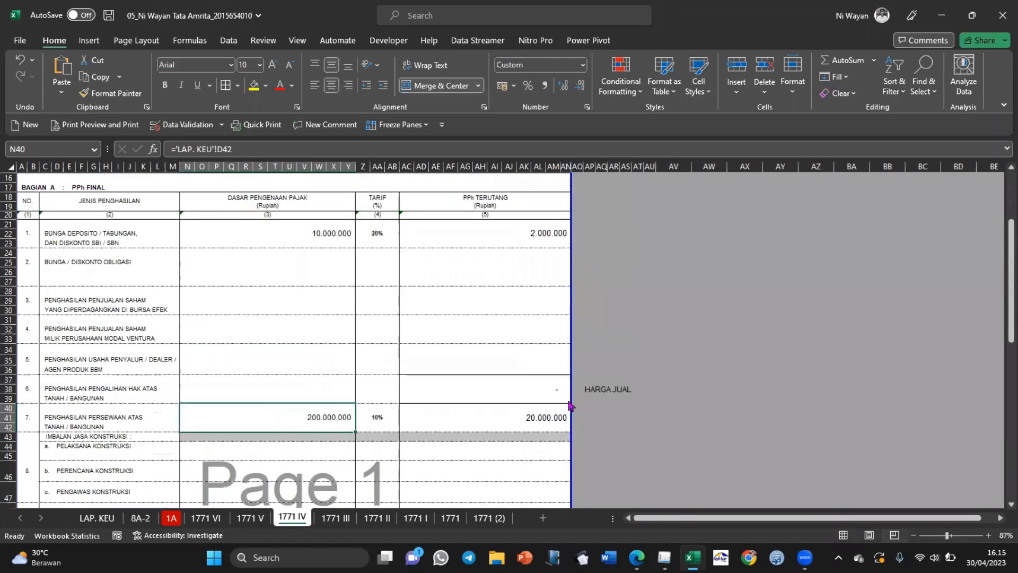
# Step: Look up the share dividend figure in the handbook PDF, then return to Excel
pyautogui.press('capslock')
pyautogui.hotkey('alt', 'Tab')
pyautogui.hotkey('alt', 'Tab')
pyautogui.hotkey('alt', 'Tab')
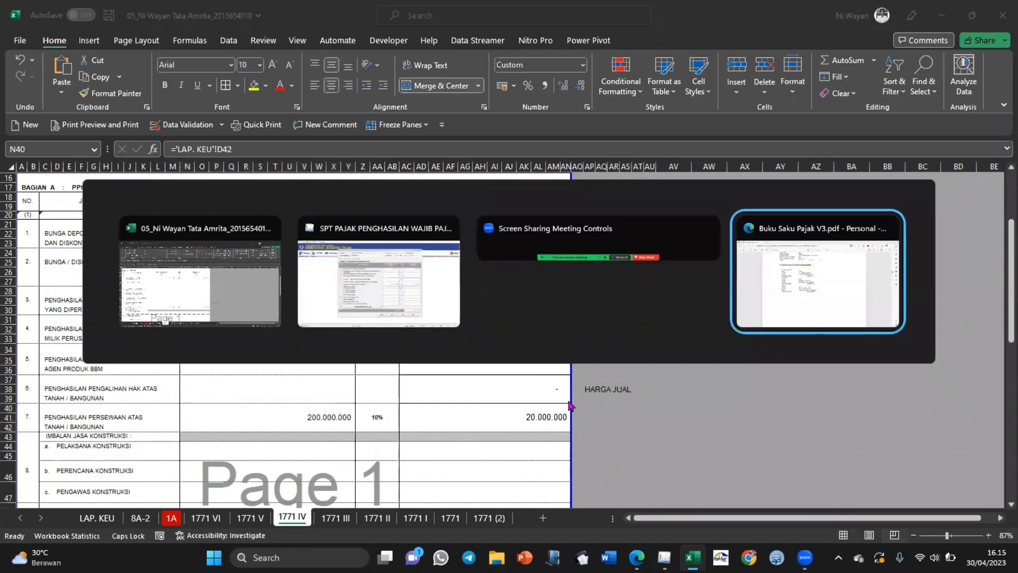
pyautogui.press('Return')
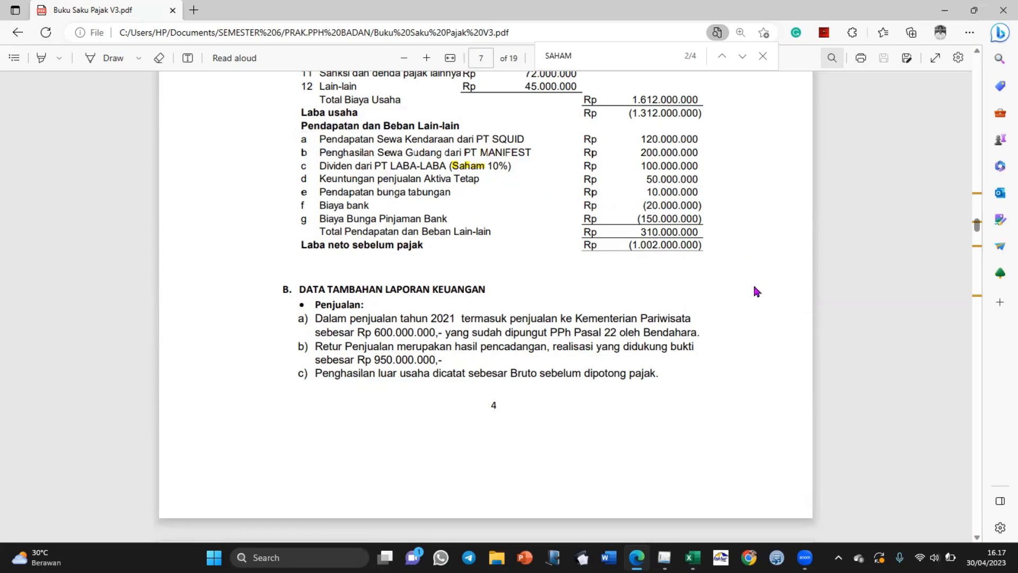
pyautogui.hotkey('alt', 'Tab')
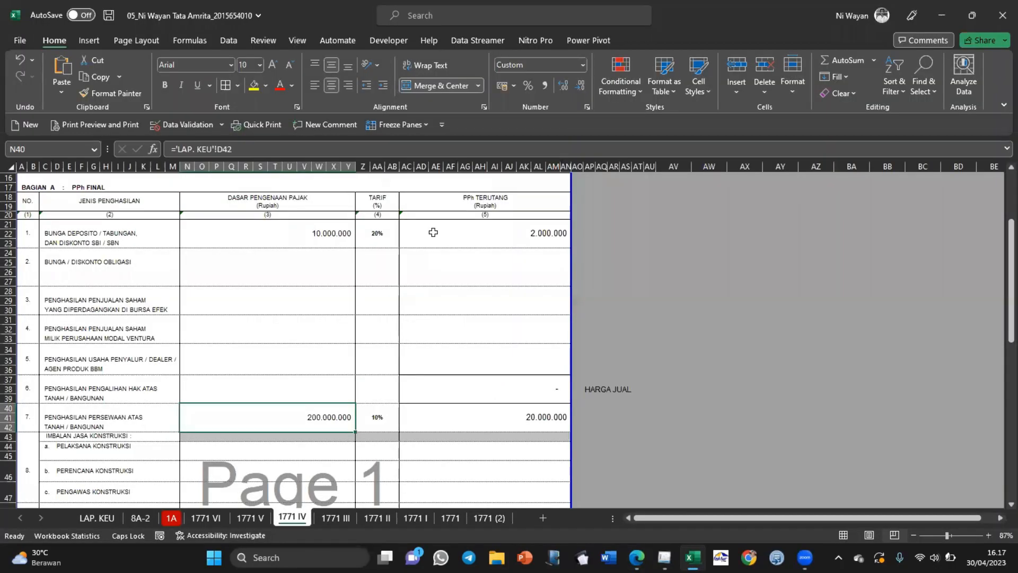
# Step: Check the PPh Final bases N21 and N40 and their rates (20% in Z21, 10% in Z40)
pyautogui.click(332, 232)
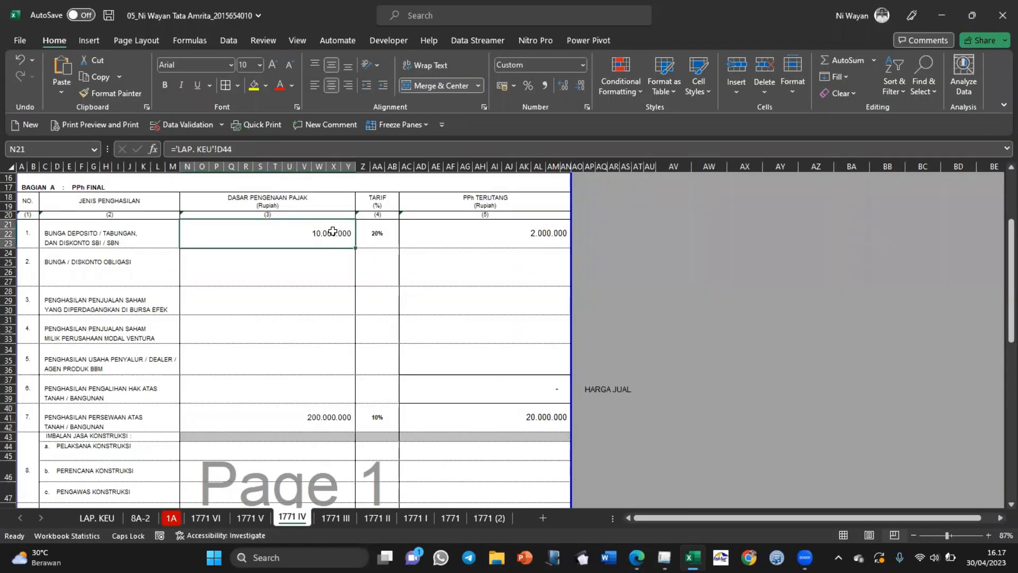
pyautogui.doubleClick(333, 232)
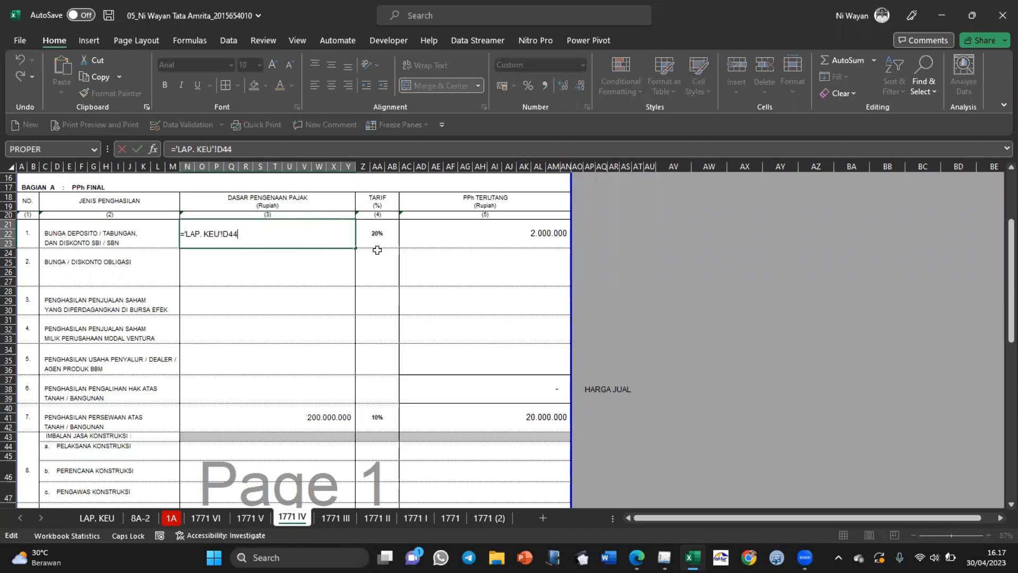
pyautogui.press('Escape')
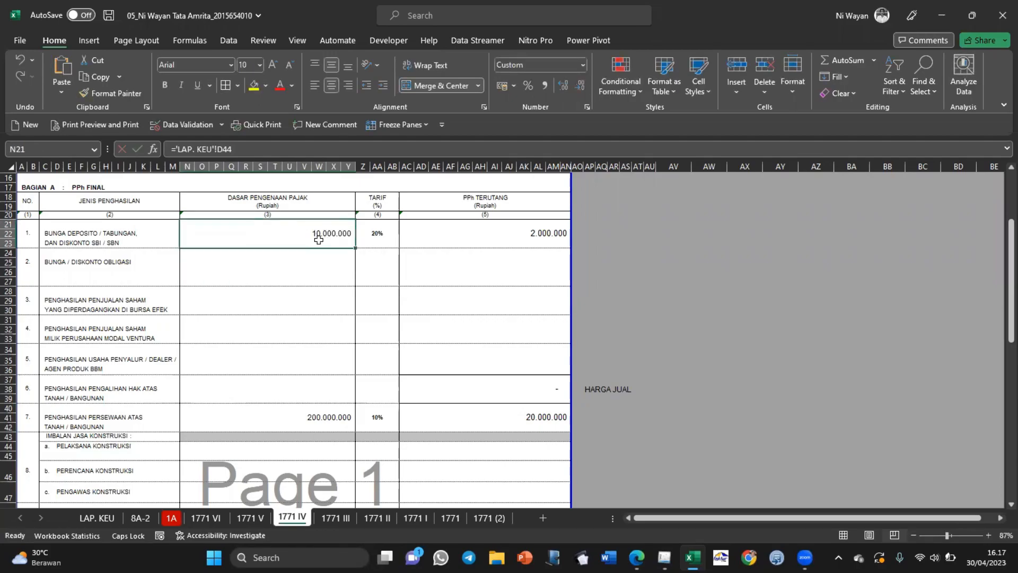
pyautogui.click(316, 415)
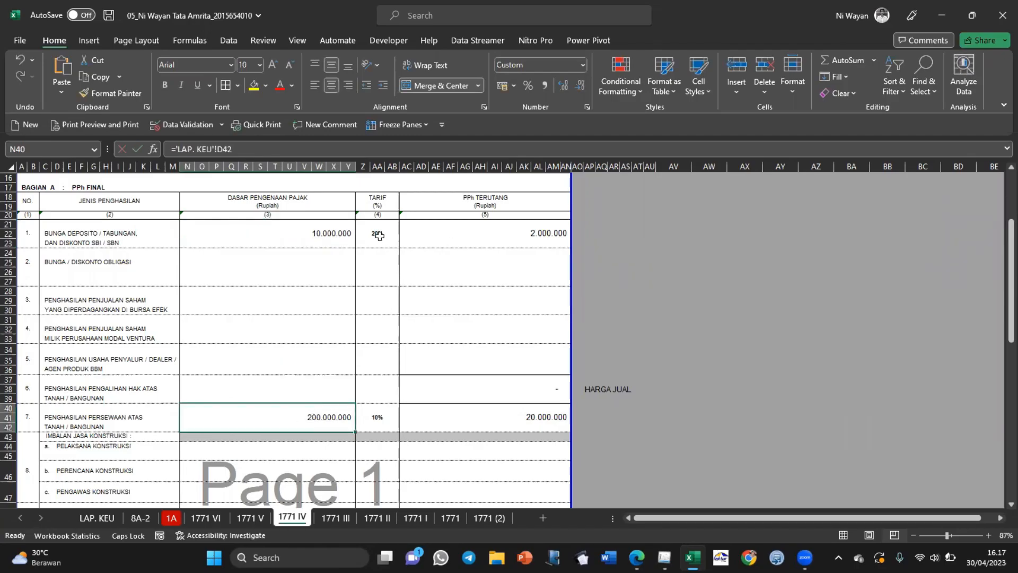
pyautogui.click(380, 235)
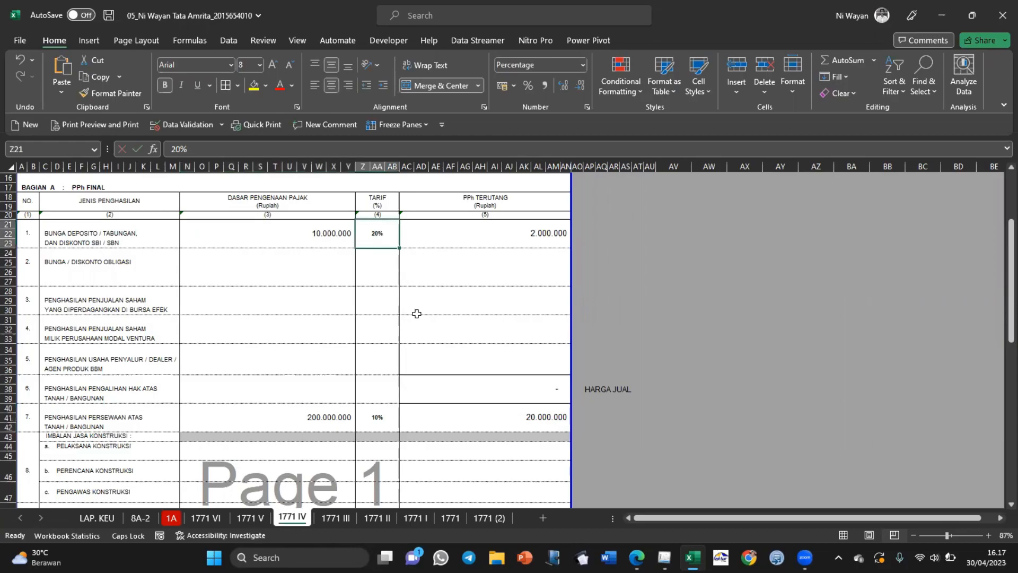
pyautogui.click(377, 420)
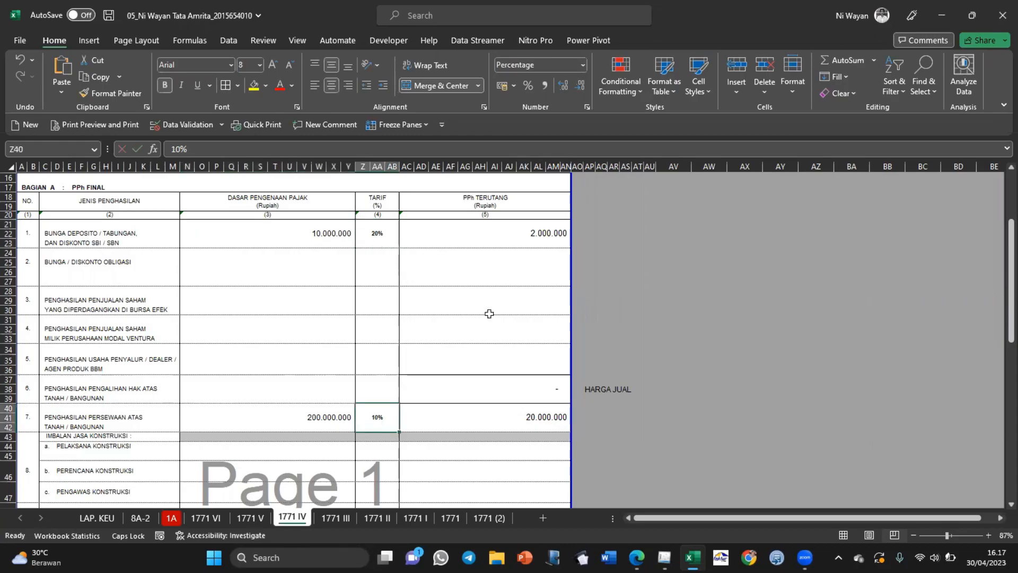
# Step: Inspect the AC21 and AC40 tax-due formulas, then return to e-SPT's Formulir IV
pyautogui.doubleClick(523, 236)
pyautogui.press('Return')
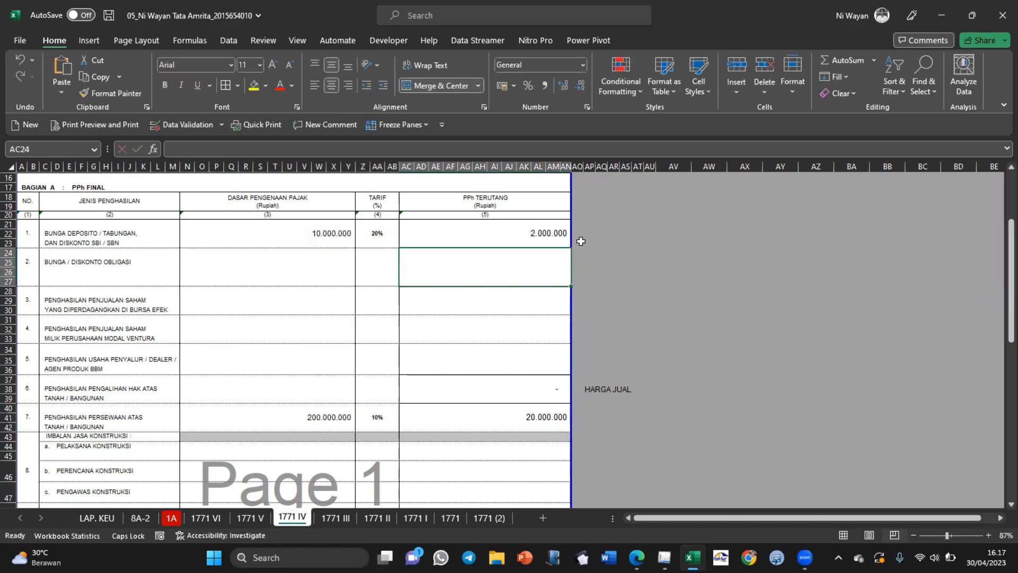
pyautogui.doubleClick(516, 422)
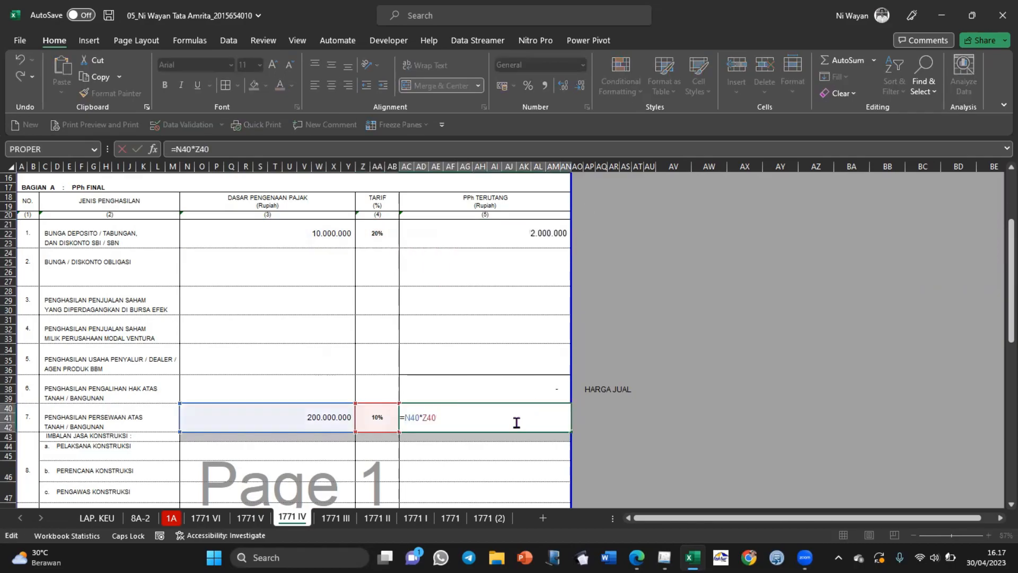
pyautogui.press('Return')
pyautogui.hotkey('alt', 'Tab')
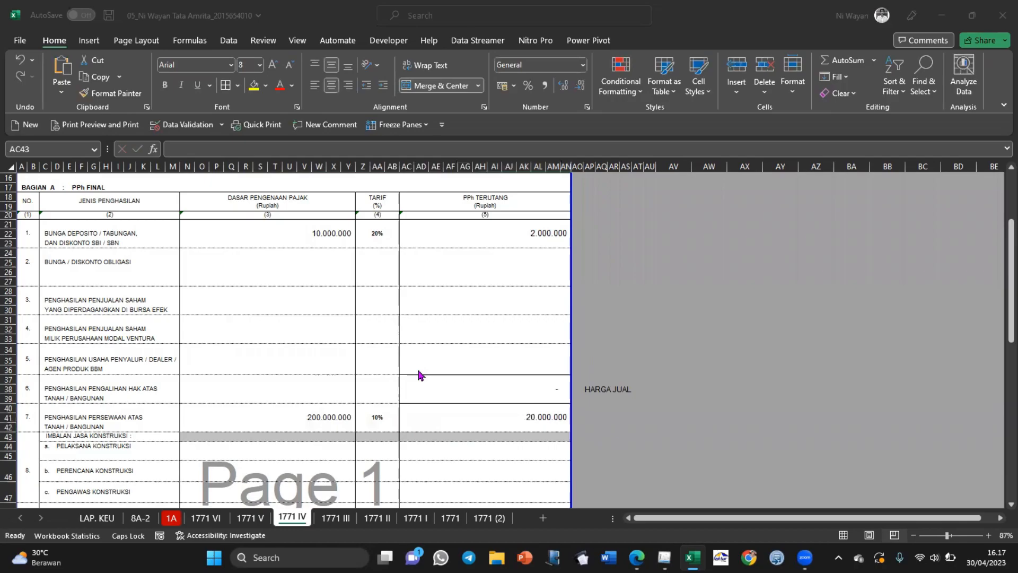
pyautogui.hotkey('alt', 'Tab')
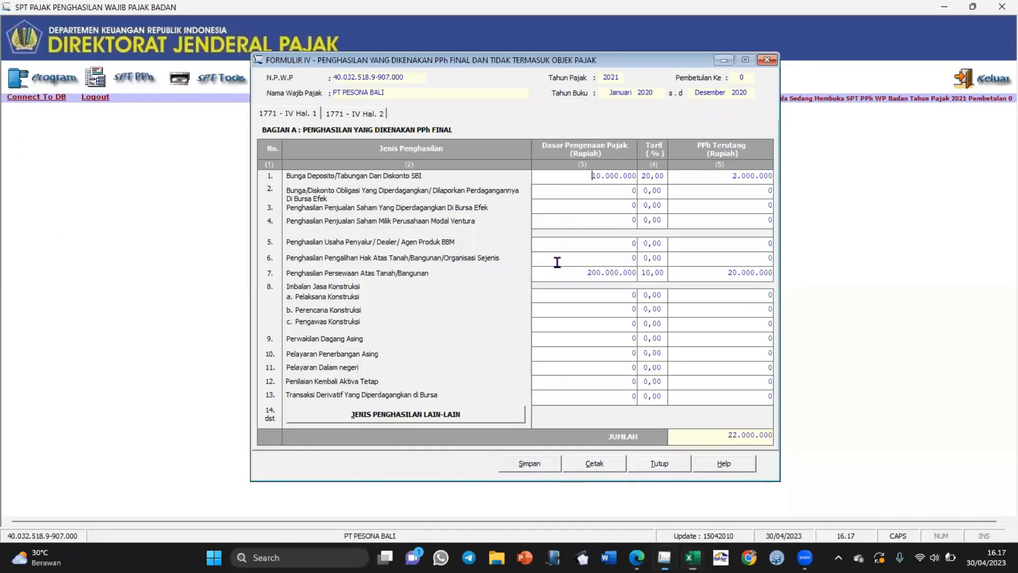
# Step: Save the Formulir IV PPh Final entries totalling 22.000.000 and go to page 2 (Bagian B)
pyautogui.click(697, 180)
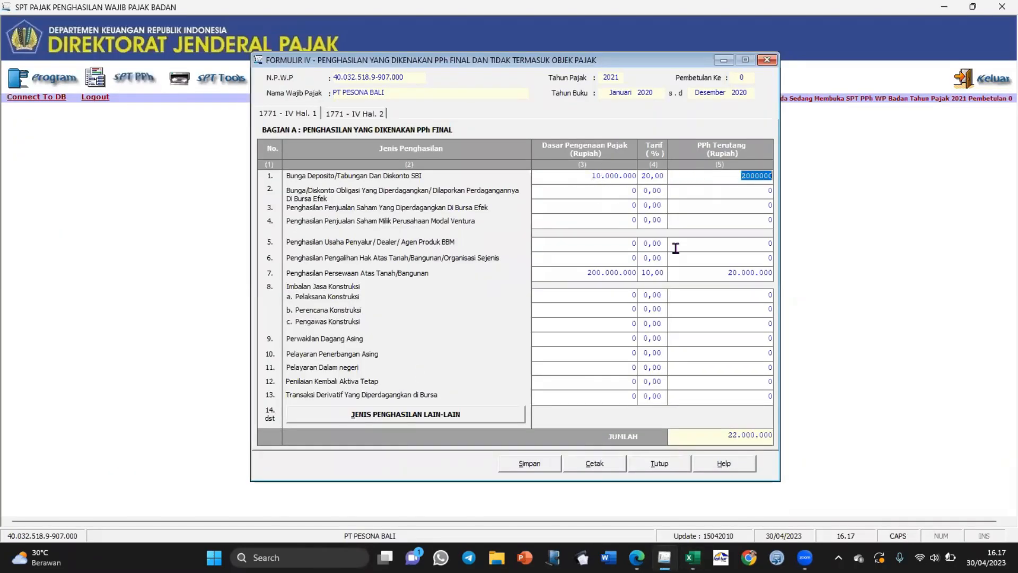
pyautogui.click(540, 466)
pyautogui.click(501, 319)
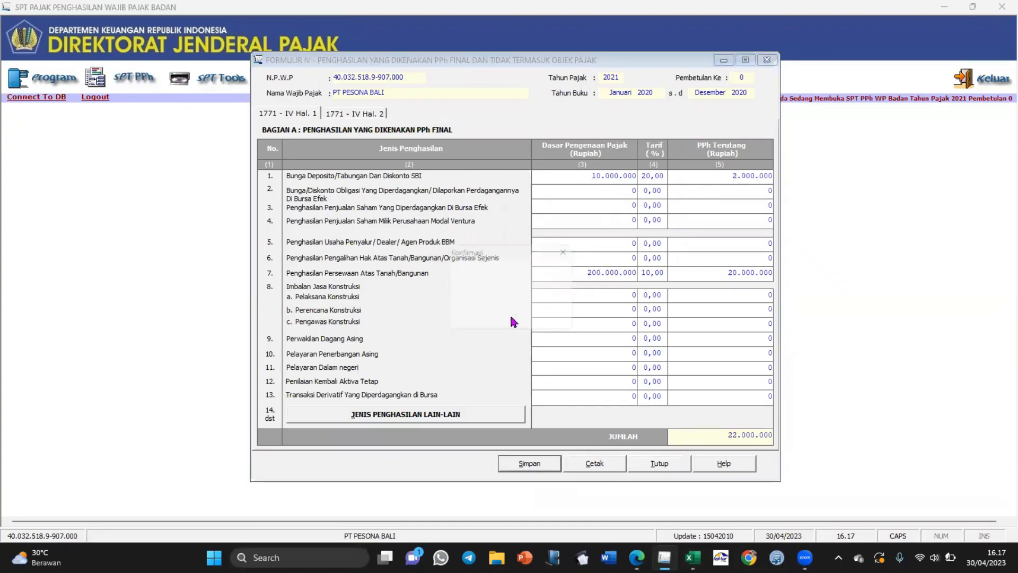
pyautogui.click(541, 319)
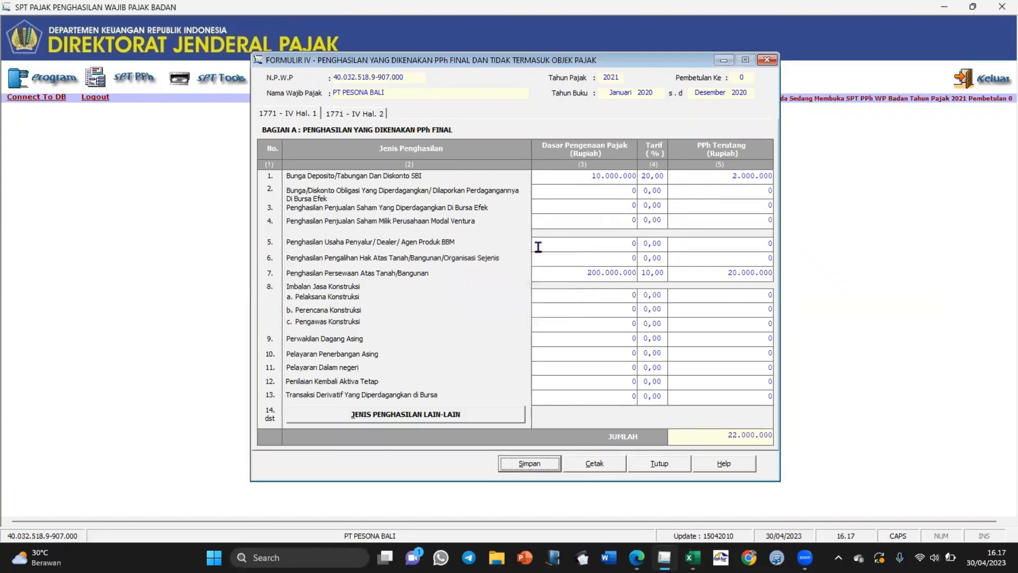
pyautogui.click(369, 114)
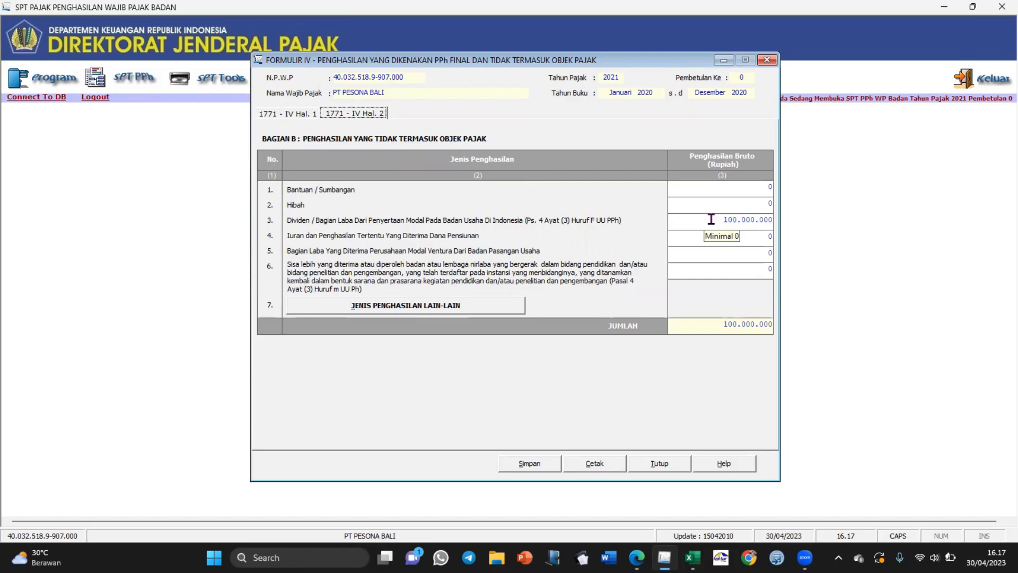
pyautogui.hotkey('alt', 'Tab')
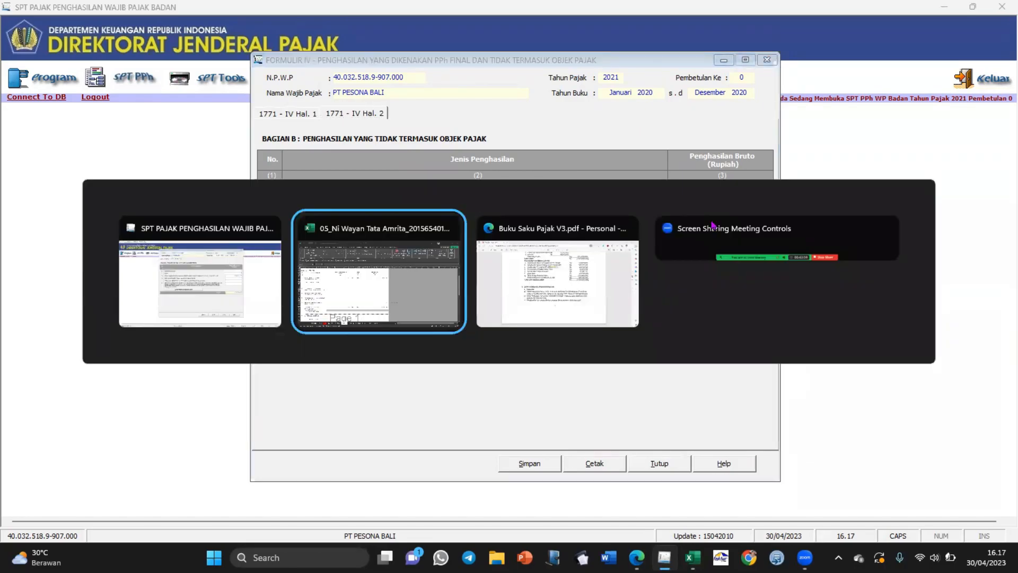
# Step: Confirm Excel's Bagian B dividend cell U63 (100.000.000) links to LAP. KEU, then view the handbook PDF
pyautogui.scroll(-10, 403, 424)
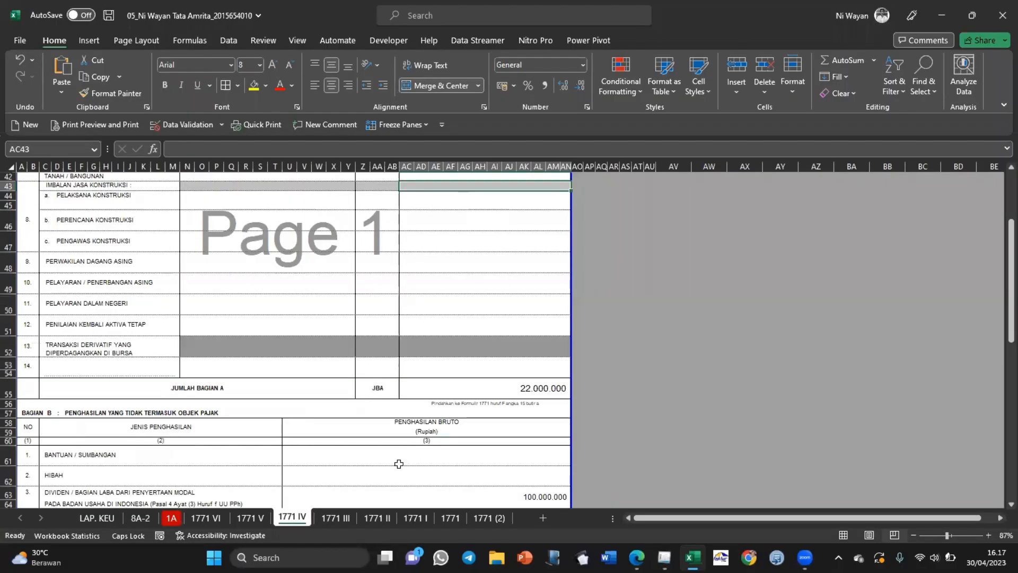
pyautogui.click(415, 383)
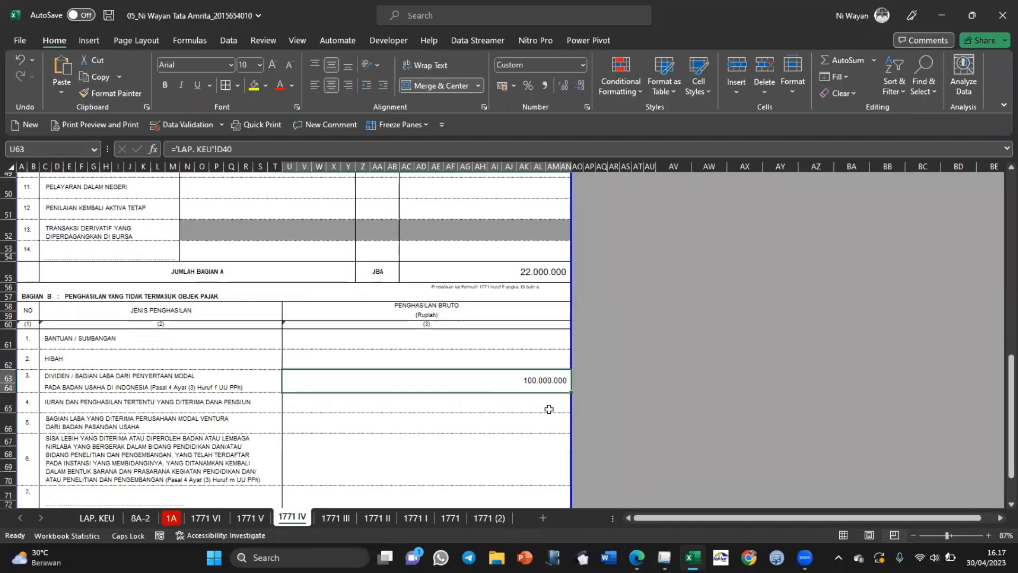
pyautogui.hotkey('alt', 'Tab')
pyautogui.hotkey('alt', 'Tab')
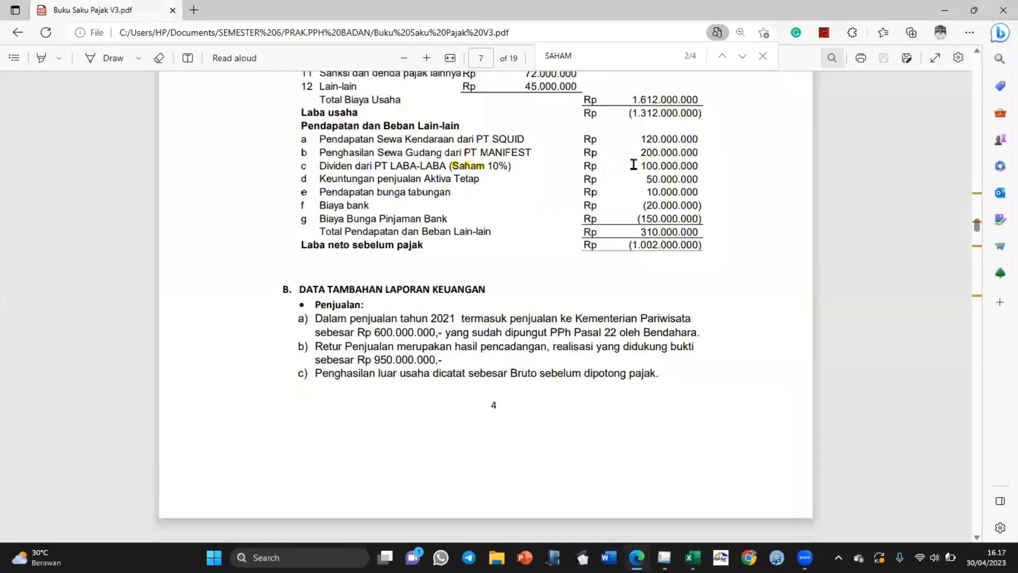
pyautogui.scroll(-5, 610, 223)
pyautogui.scroll(-2, 577, 279)
pyautogui.scroll(7, 578, 278)
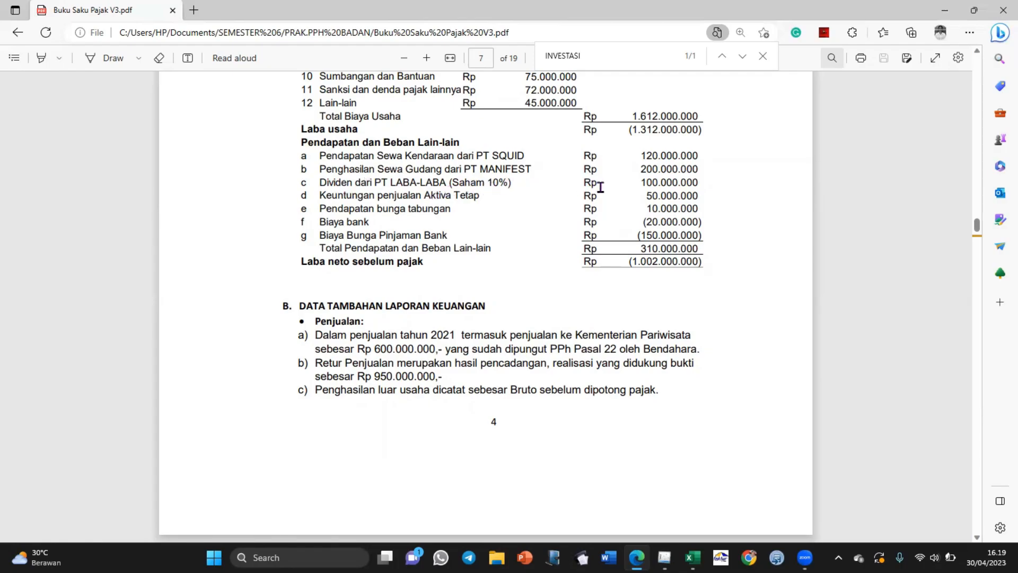
# Step: Verify the 100.000.000 PT LABA-LABA dividend and page 8 reinvestment note in the handbook PDF
pyautogui.moveTo(639, 186); pyautogui.dragTo(691, 186)
pyautogui.click(619, 263)
pyautogui.scroll(-4, 619, 264)
pyautogui.scroll(-3, 619, 263)
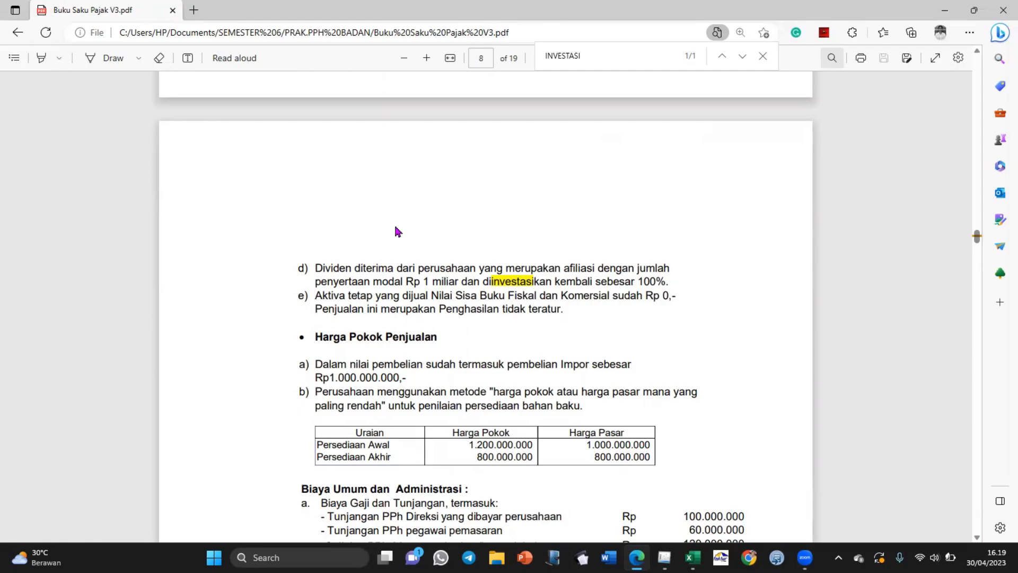
pyautogui.hotkey('alt', 'Tab')
pyautogui.hotkey('alt', 'Tab')
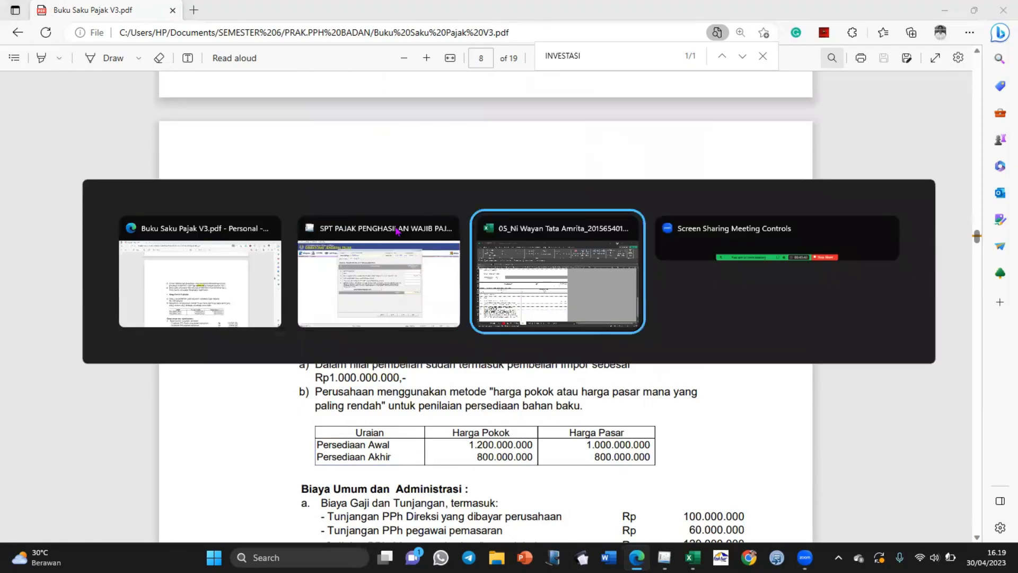
pyautogui.scroll(-2, 473, 375)
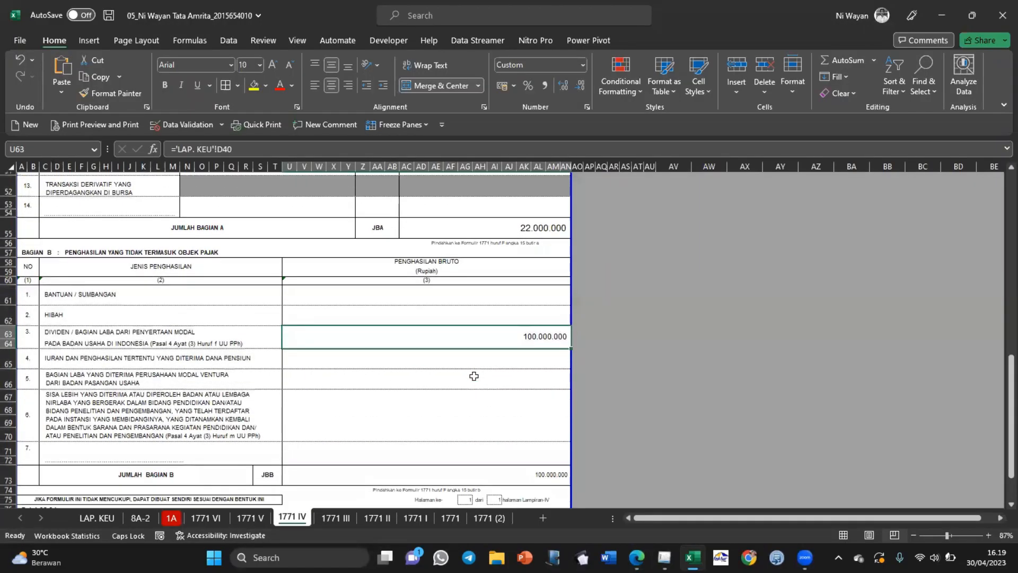
pyautogui.scroll(-1, 474, 376)
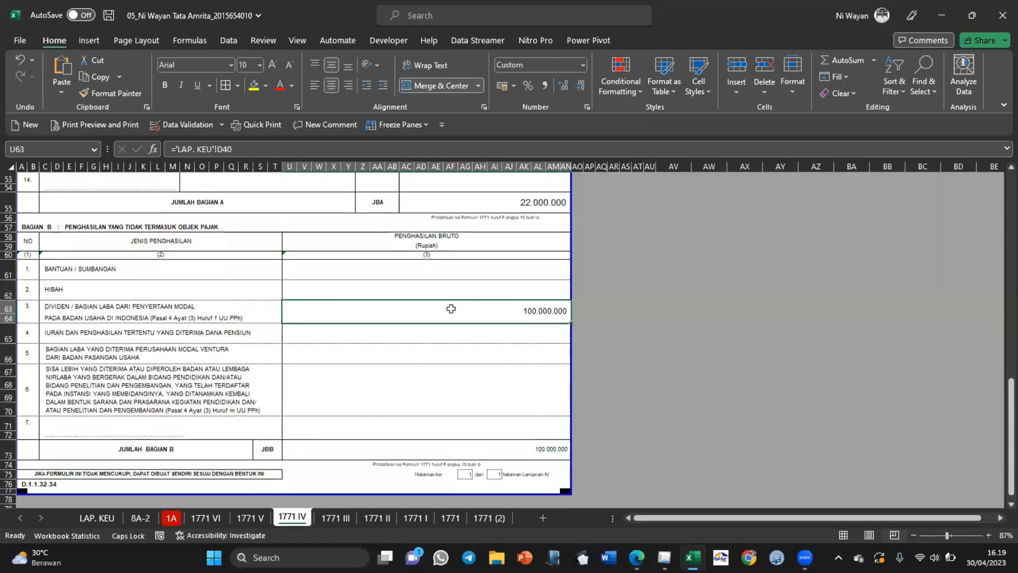
pyautogui.hotkey('alt', 'Tab')
pyautogui.hotkey('alt', 'Tab')
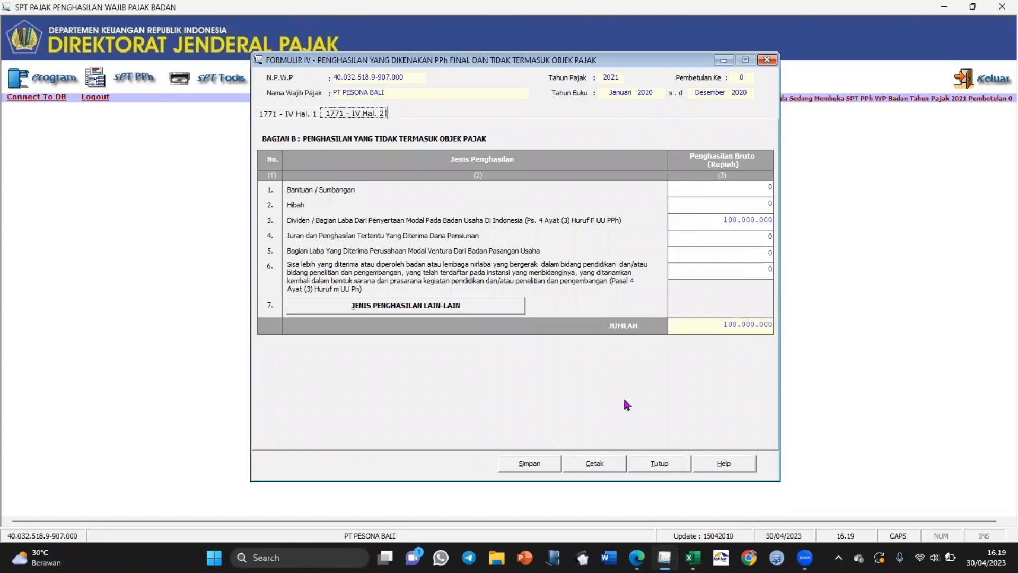
# Step: Save the Formulir IV Bagian B entries and close the open forms
pyautogui.click(529, 464)
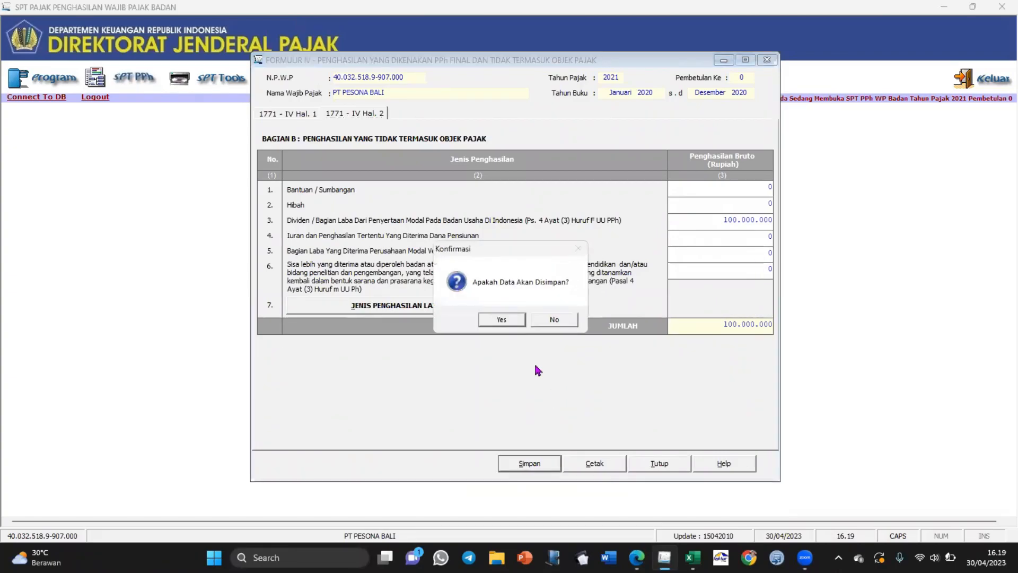
pyautogui.click(497, 320)
pyautogui.click(540, 320)
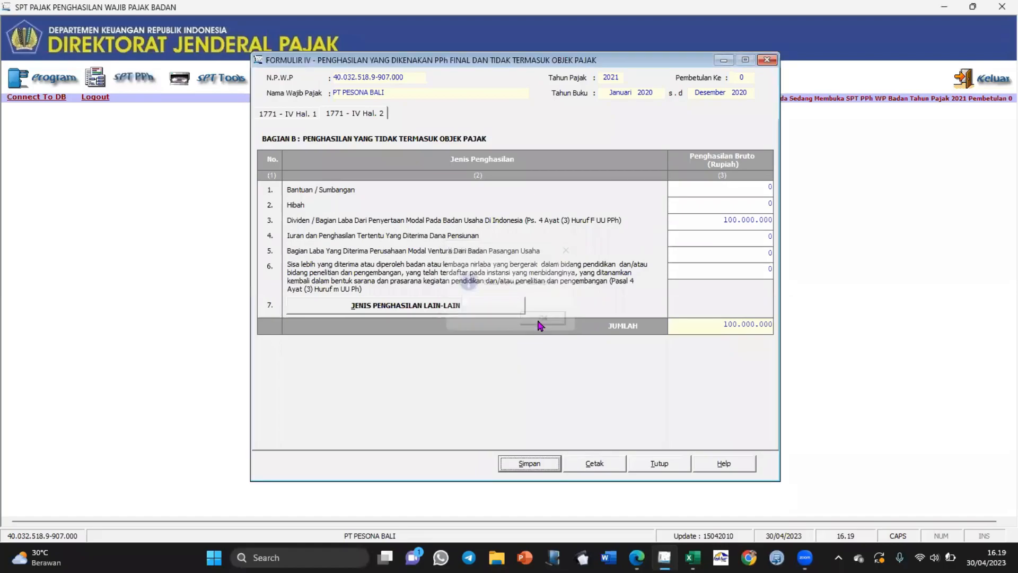
pyautogui.click(767, 61)
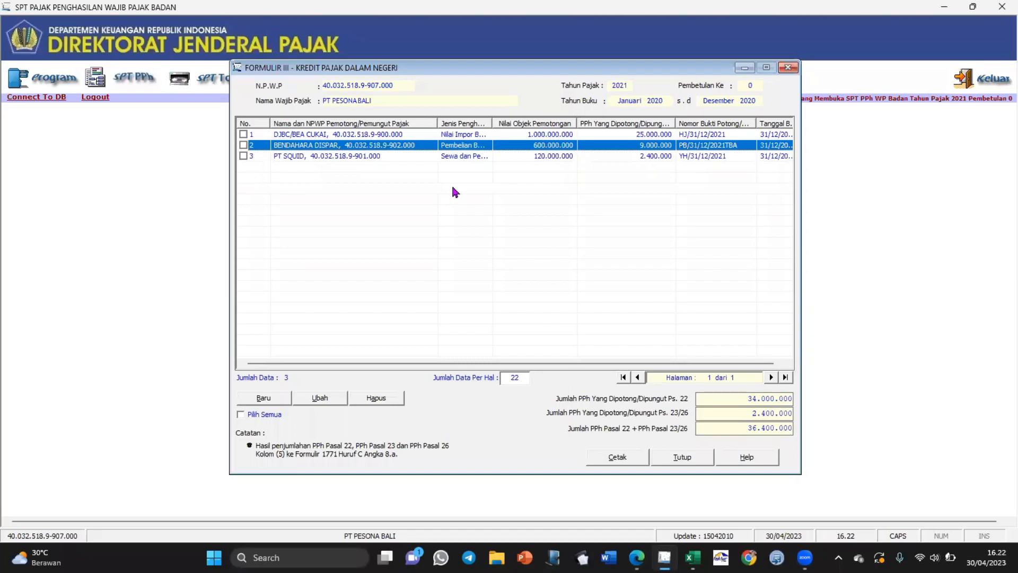
pyautogui.click(789, 68)
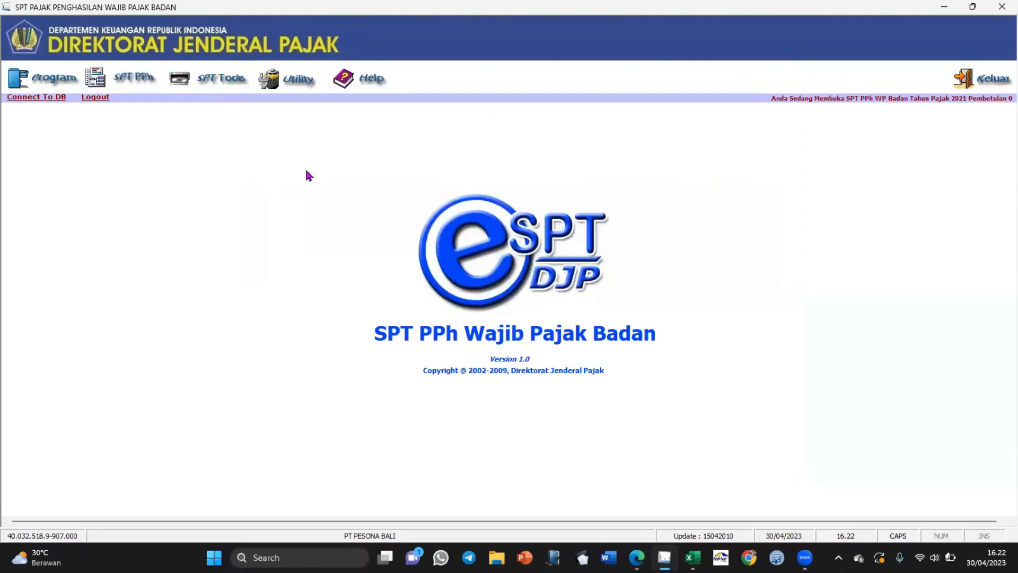
# Step: Open Formulir 1771-III and review its BENDAHARA DISPAR and PT SQUID credit entries
pyautogui.click(133, 80)
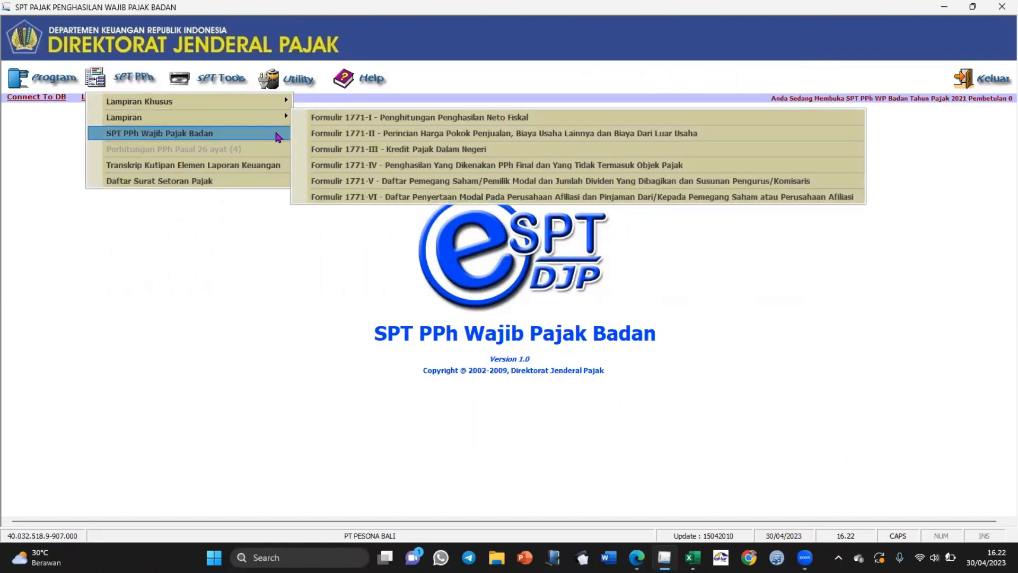
pyautogui.moveTo(273, 125)
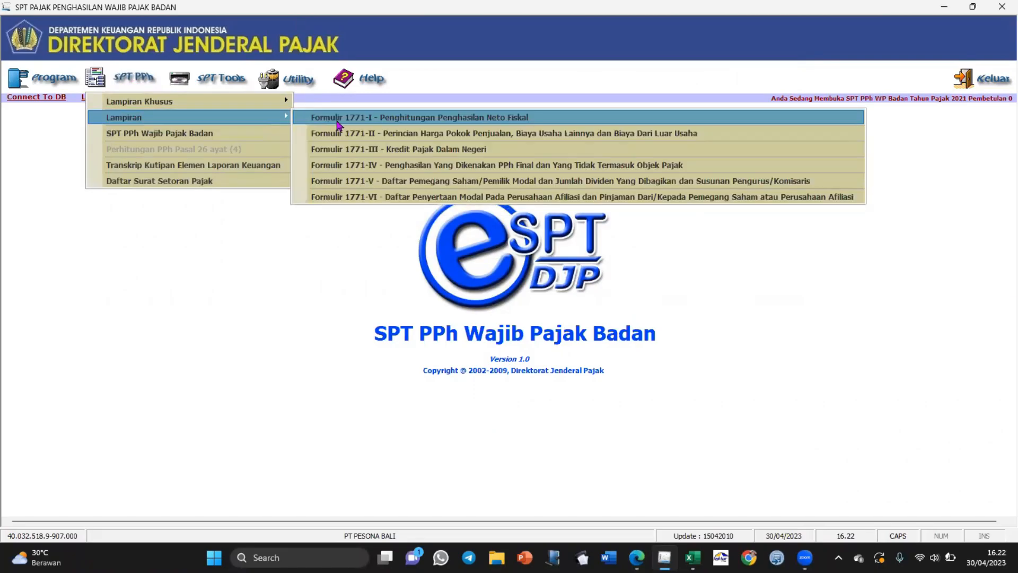
pyautogui.click(361, 150)
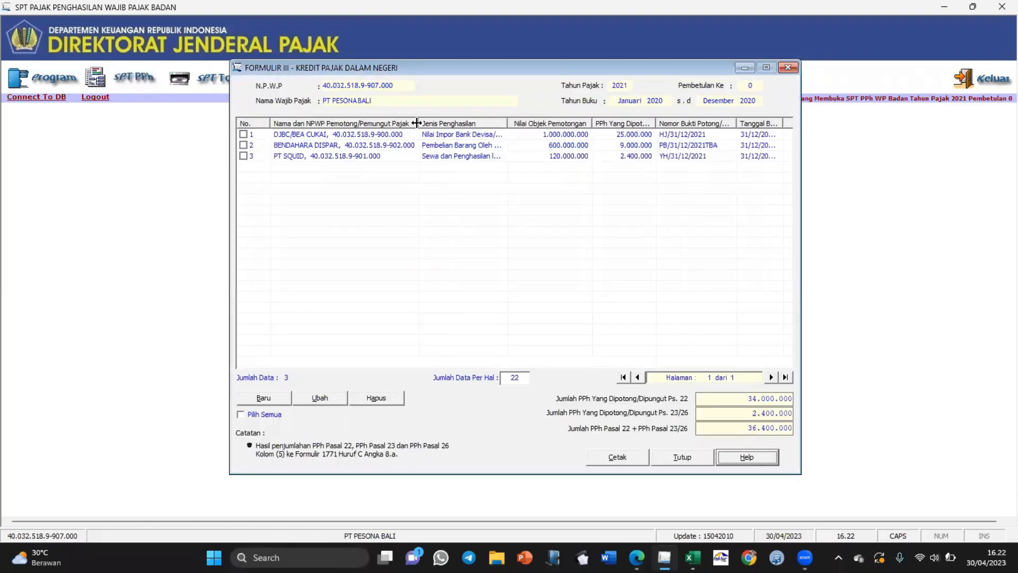
pyautogui.moveTo(416, 123); pyautogui.dragTo(396, 123)
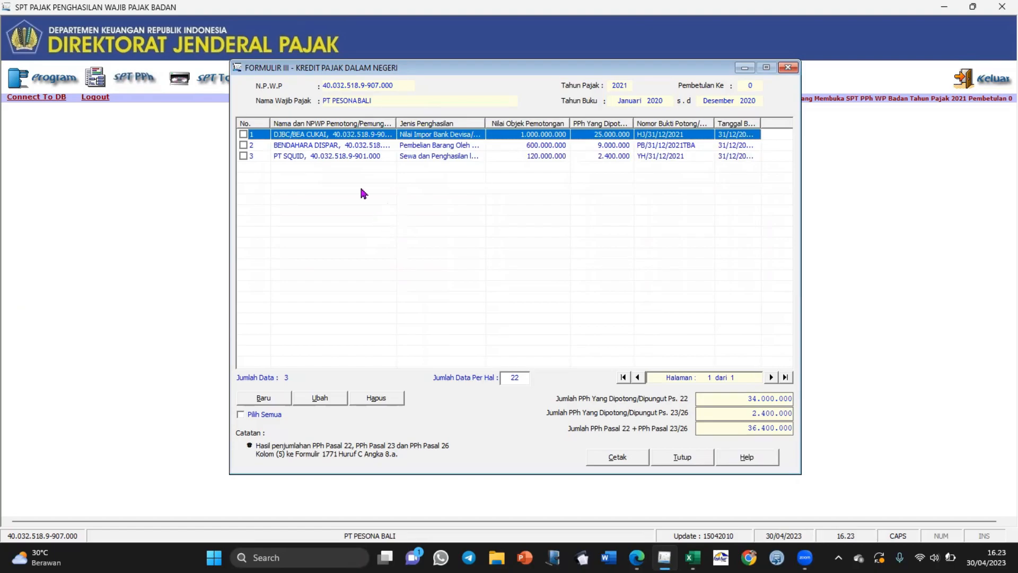
pyautogui.click(330, 146)
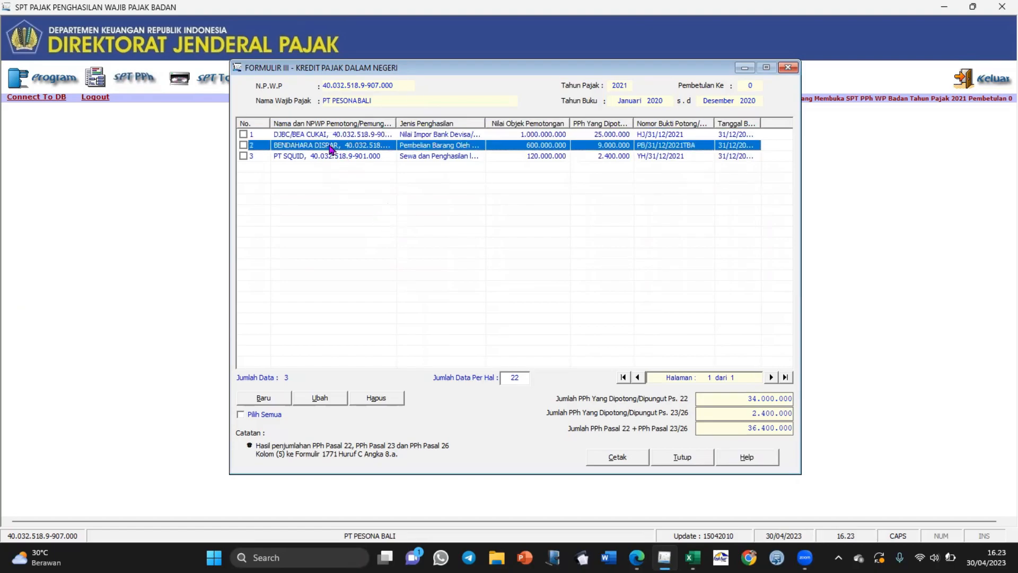
pyautogui.moveTo(483, 124); pyautogui.dragTo(548, 126)
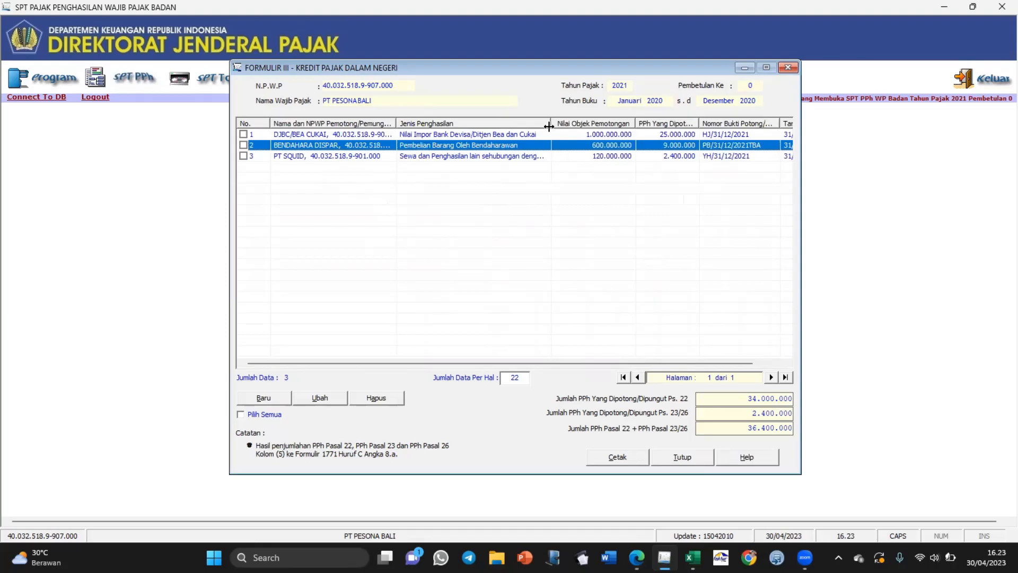
pyautogui.click(464, 157)
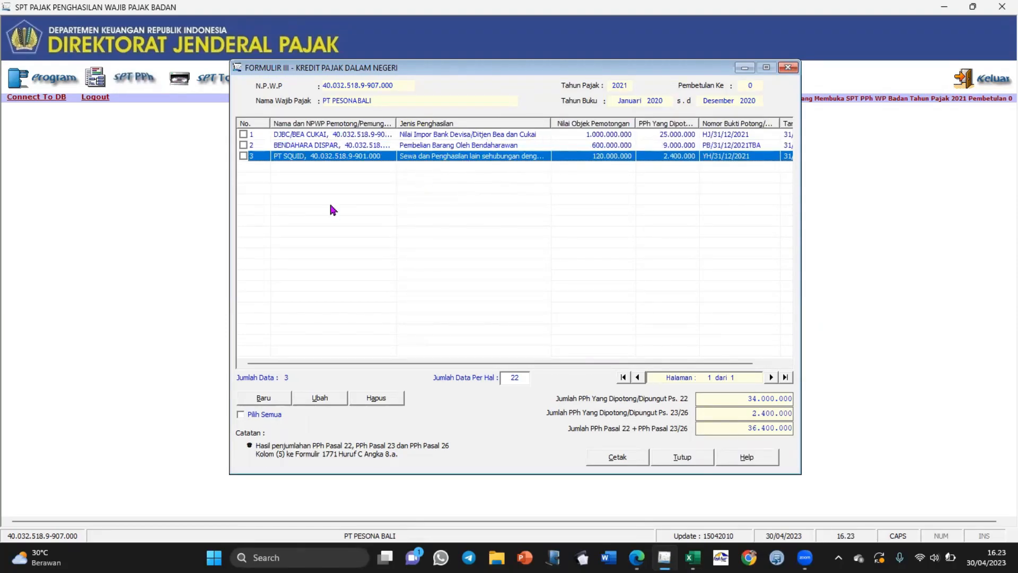
pyautogui.hotkey('alt', 'Tab')
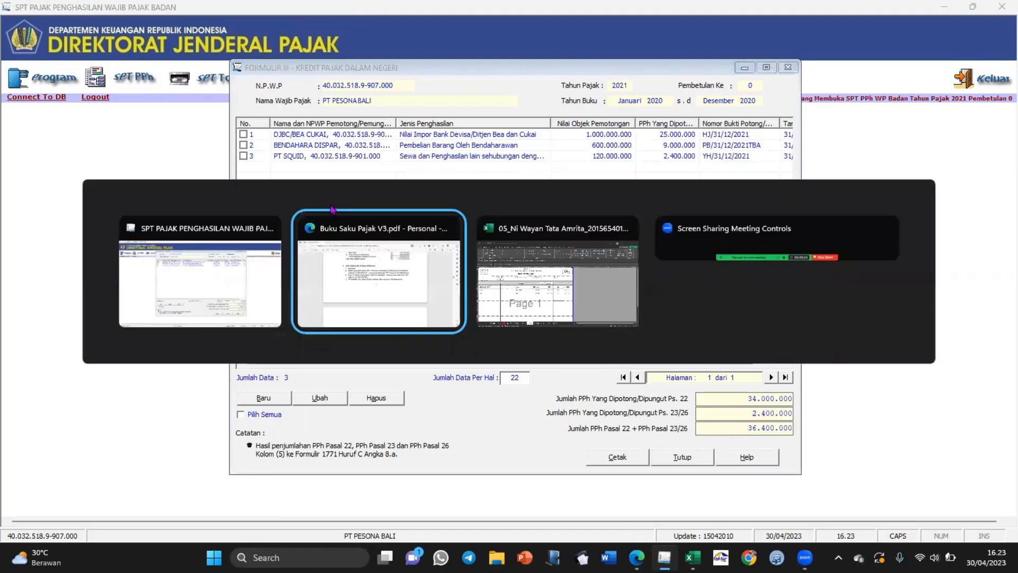
# Step: Locate page 7's Penjualan note on the Rp 600.000.000 sale with Pasal 22 collected by Bendahara
pyautogui.scroll(1, 524, 221)
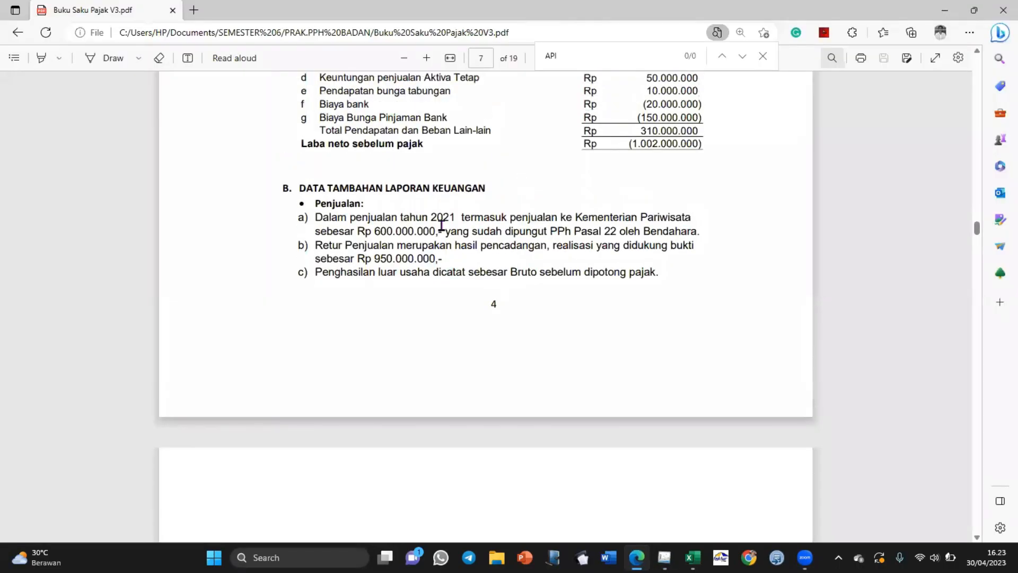
pyautogui.moveTo(316, 218)
pyautogui.mouseDown()
pyautogui.moveTo(430, 232)
pyautogui.moveTo(297, 213)
pyautogui.mouseUp()
pyautogui.click(284, 224)
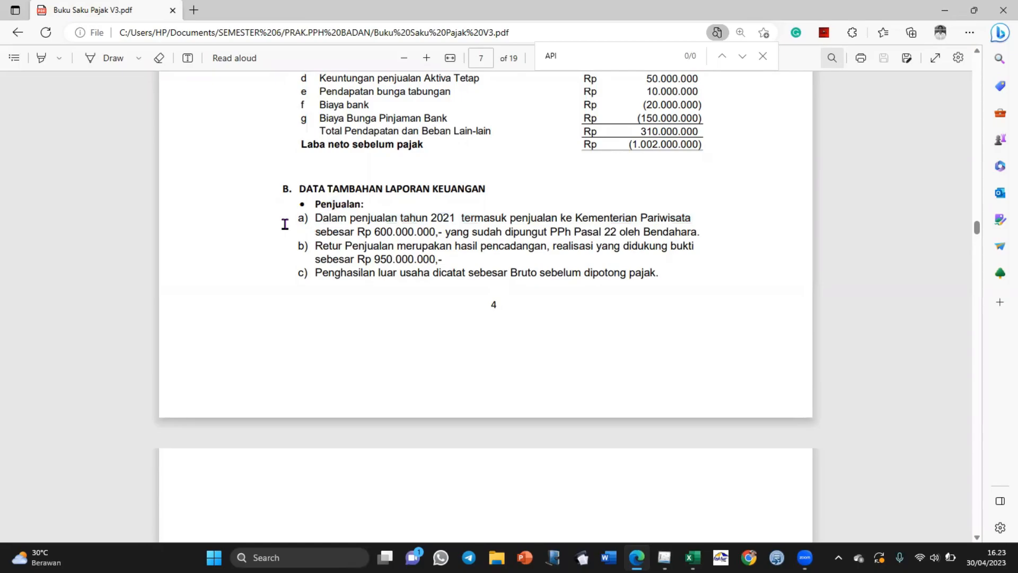
# Step: Review row 19 for BENDAHARA DISPAR: NPWP, Penjualan type, 600.000.000 base and 9.000.000 tax
pyautogui.hotkey('alt', 'Tab')
pyautogui.hotkey('alt', 'Tab')
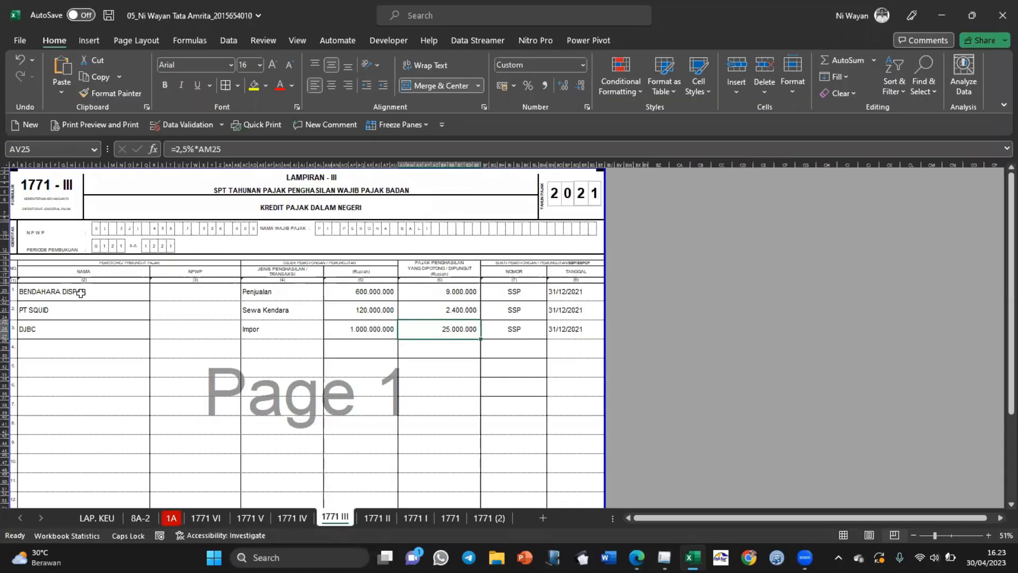
pyautogui.click(80, 292)
pyautogui.click(211, 291)
pyautogui.click(300, 295)
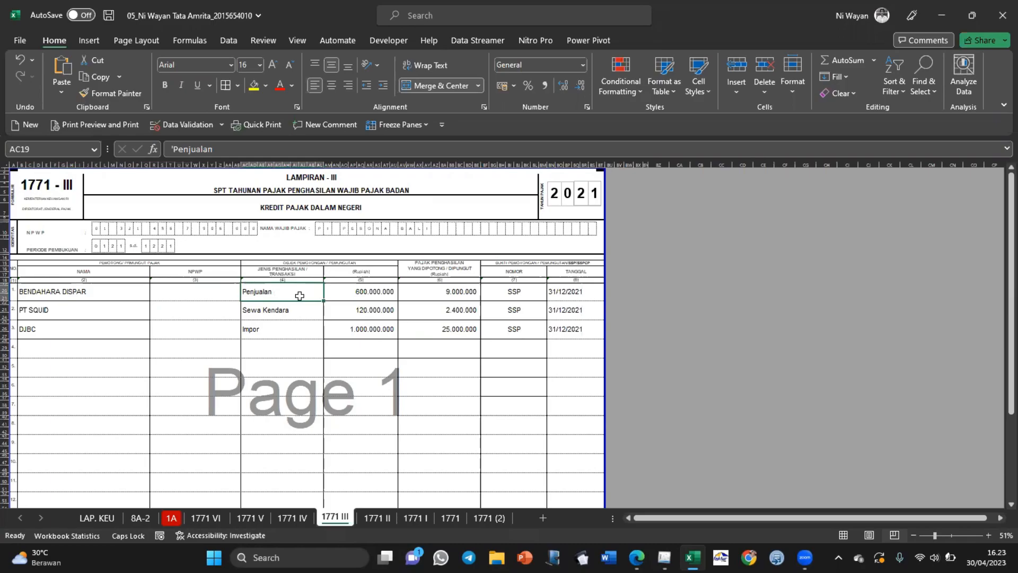
pyautogui.click(375, 294)
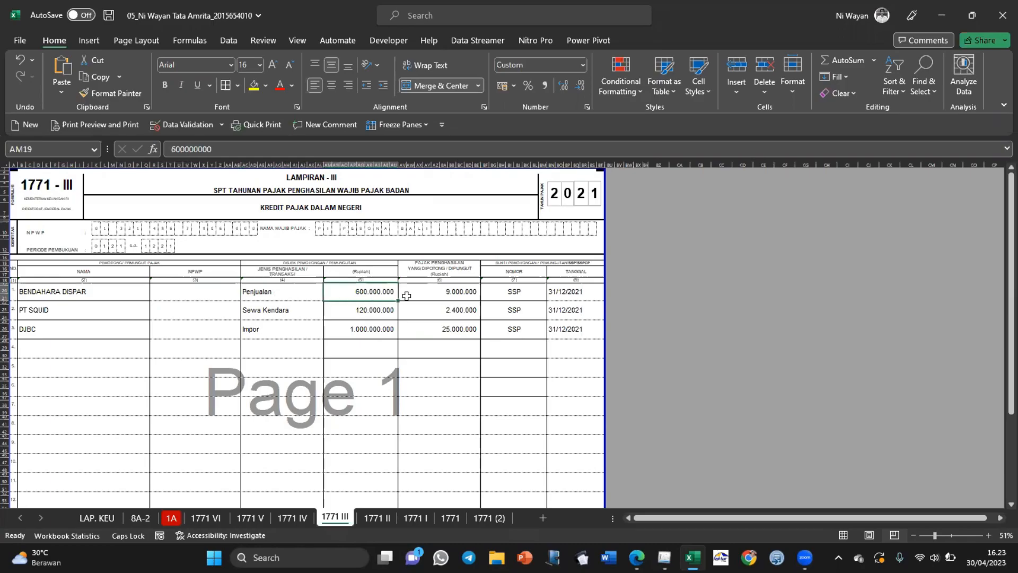
pyautogui.click(442, 291)
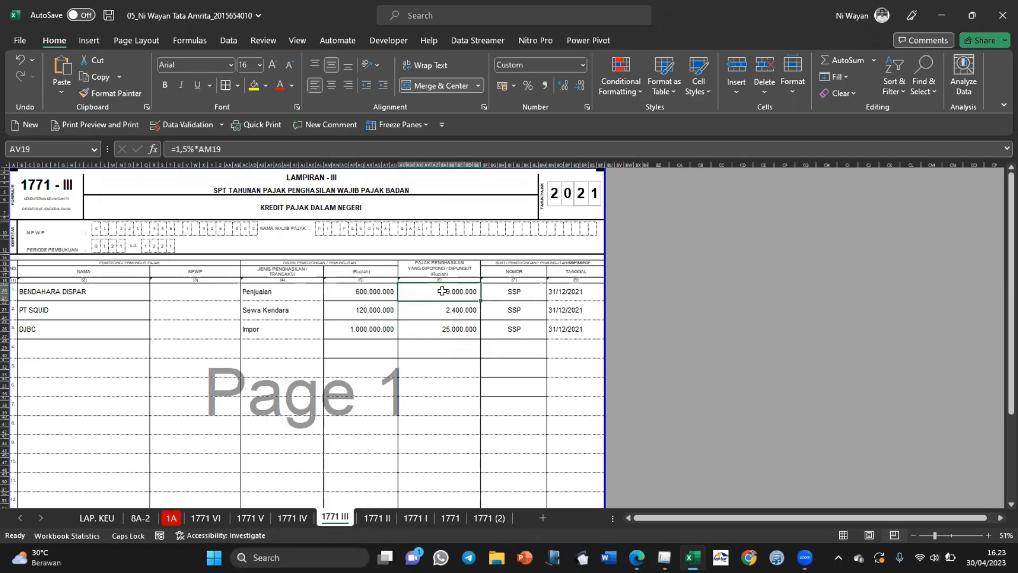
# Step: Confirm the 9.000.000 tax formula =1,5%*AM19 and check the row's withholding date and SSP proof
pyautogui.doubleClick(442, 291)
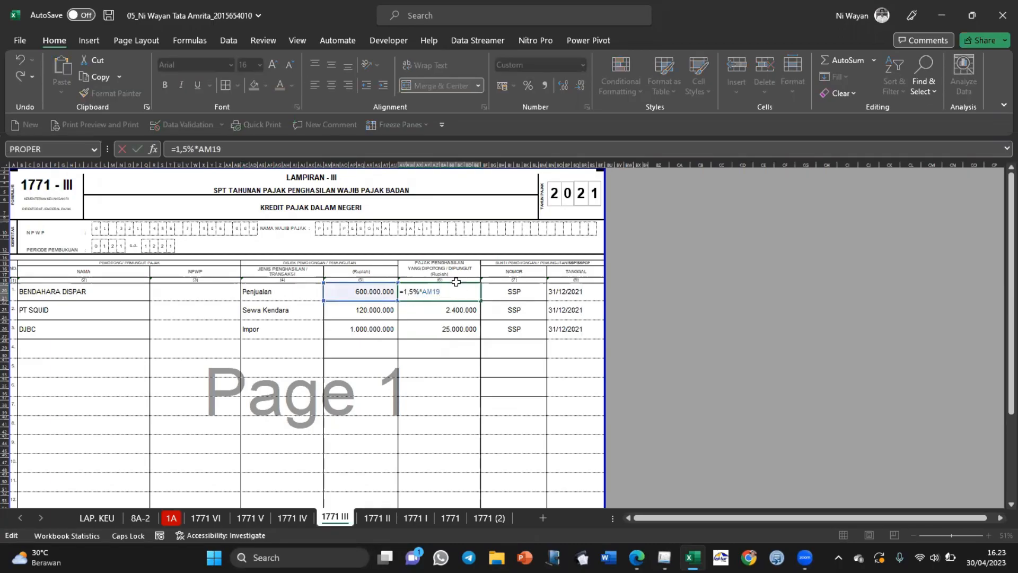
pyautogui.press('Return')
pyautogui.keyDown('ctrl'); pyautogui.scroll(2, 508, 298); pyautogui.keyUp('ctrl')
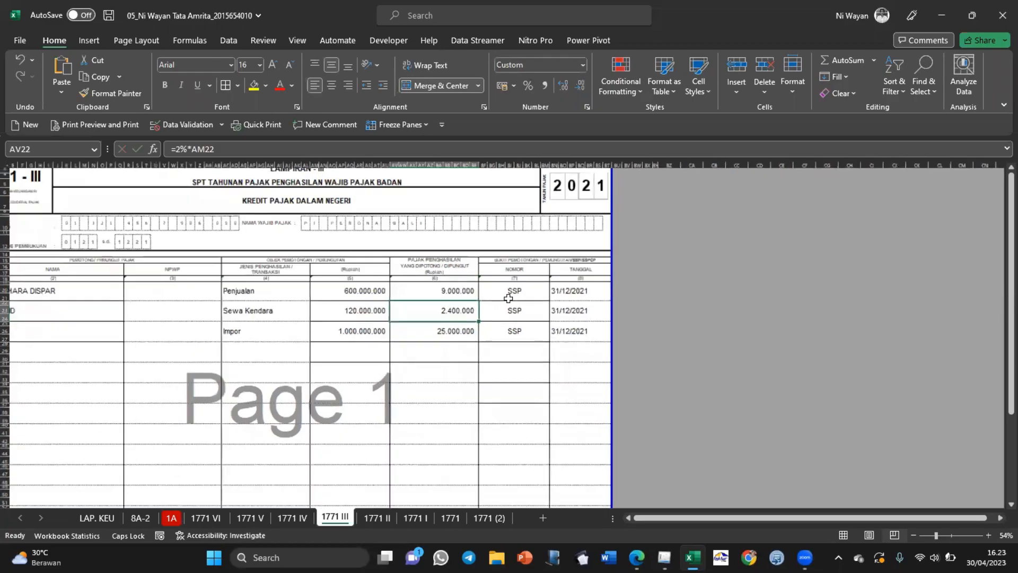
pyautogui.click(631, 297)
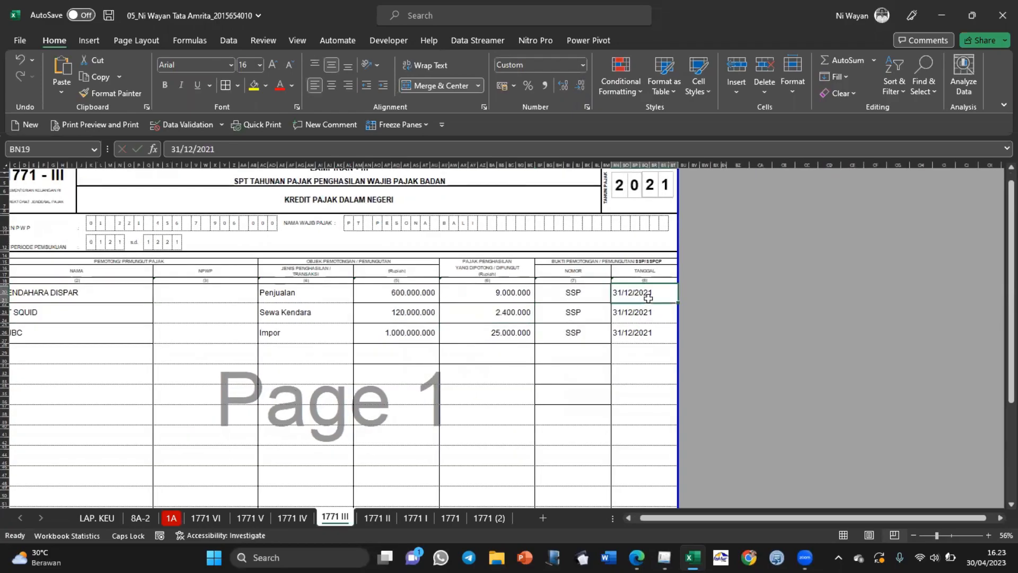
pyautogui.click(583, 292)
pyautogui.scroll(-2, 584, 293)
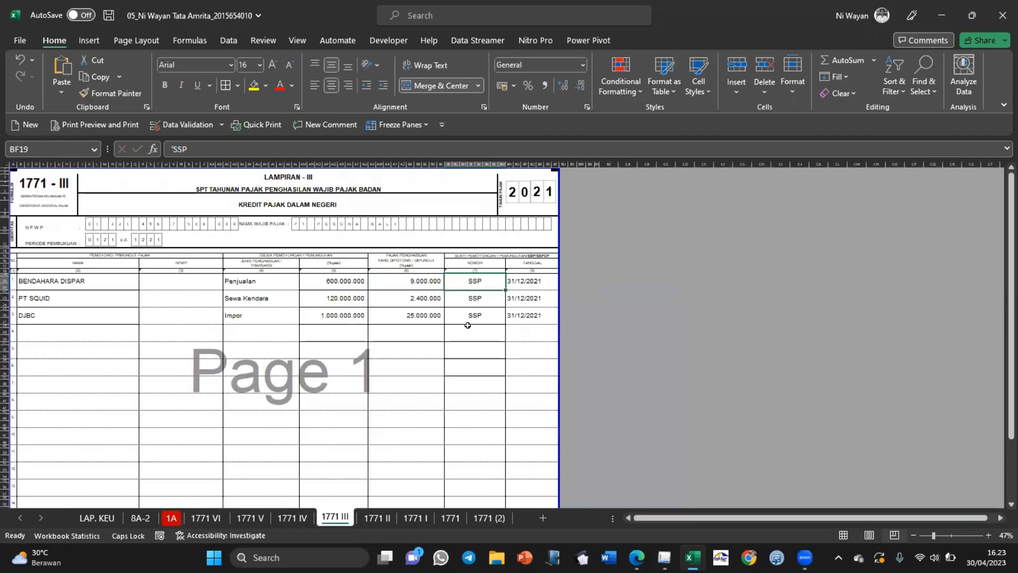
pyautogui.hotkey('alt', 'Tab')
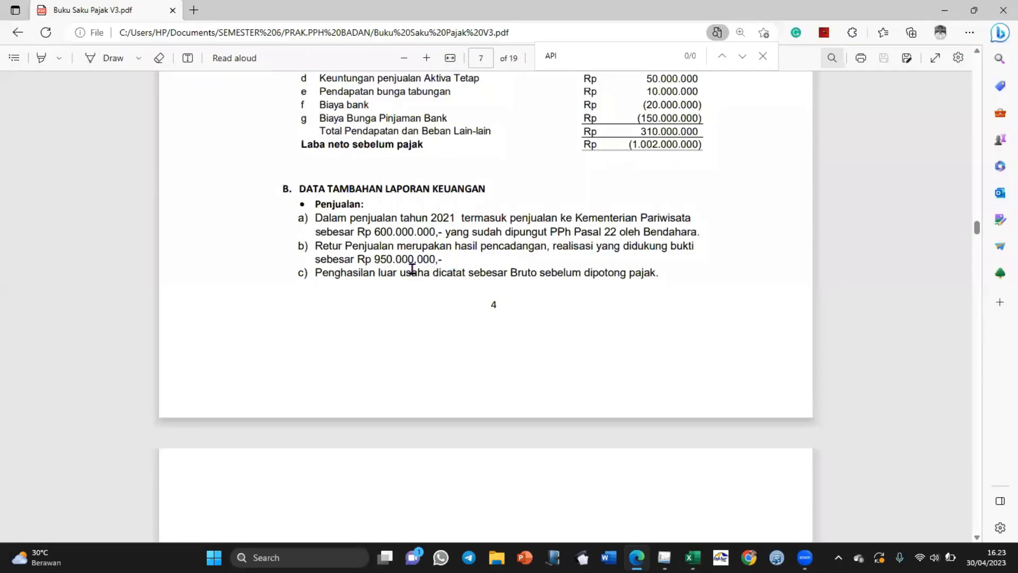
# Step: Find page 8's Rp1.000.000.000 import purchase note, then bring up Excel's DJBC row
pyautogui.scroll(-3, 431, 287)
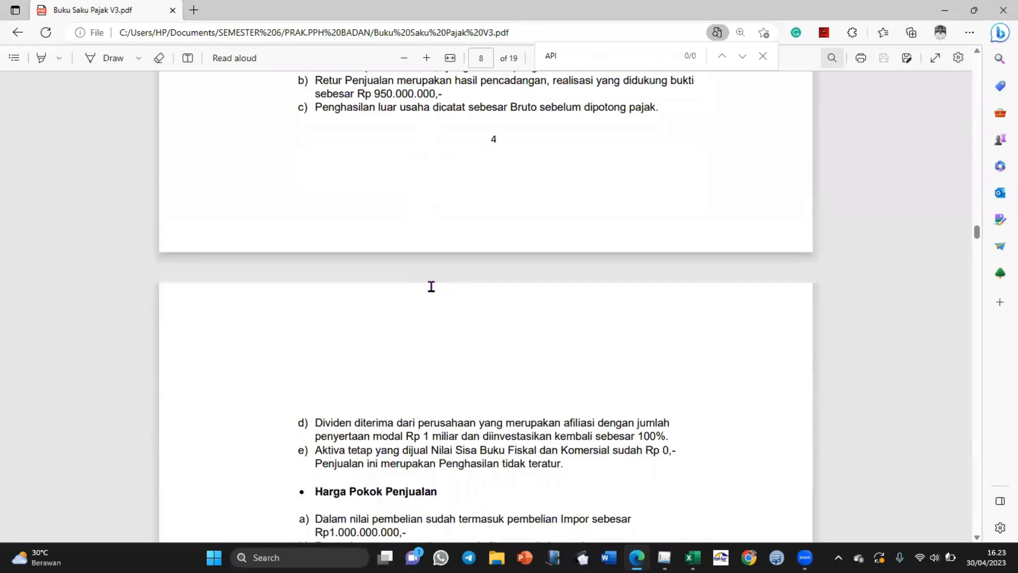
pyautogui.scroll(-1, 431, 286)
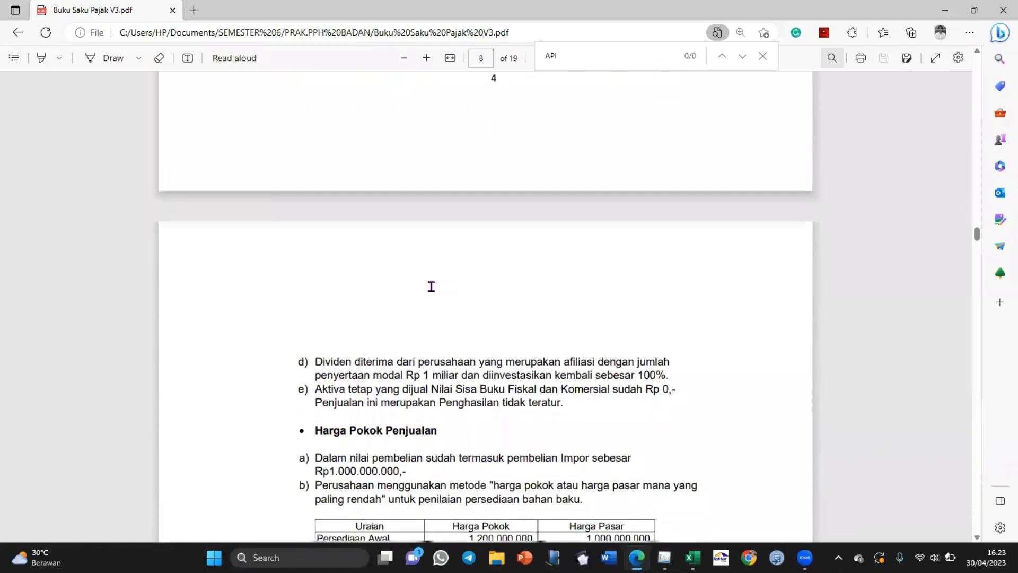
pyautogui.scroll(-3, 325, 396)
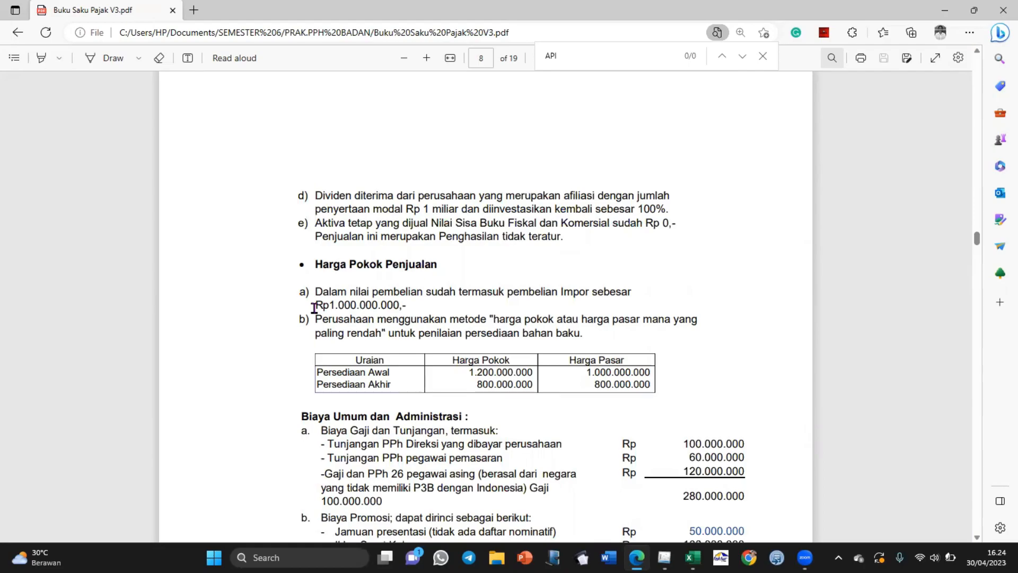
pyautogui.moveTo(413, 306); pyautogui.dragTo(312, 303)
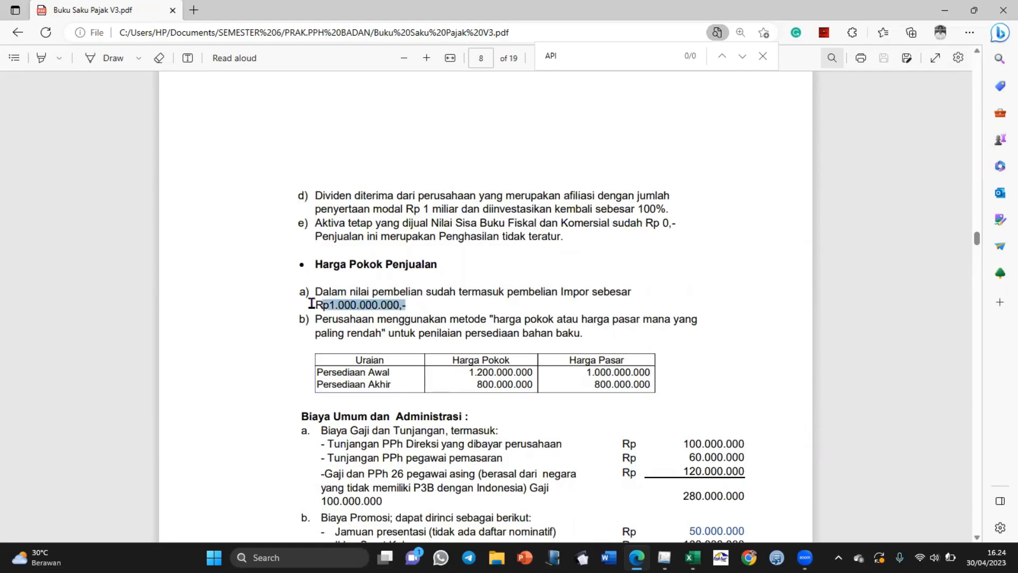
pyautogui.click(387, 305)
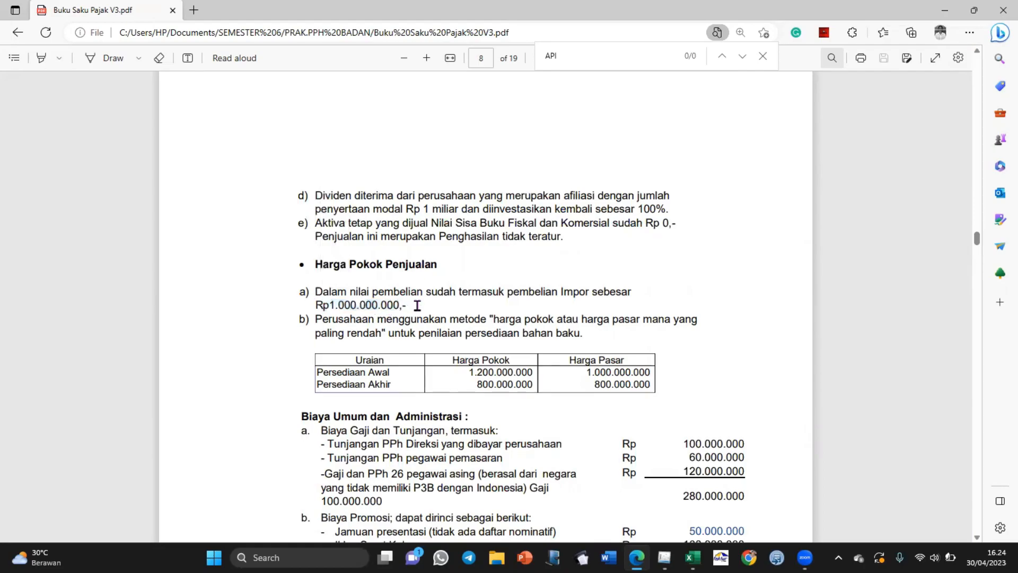
pyautogui.hotkey('alt', 'Tab')
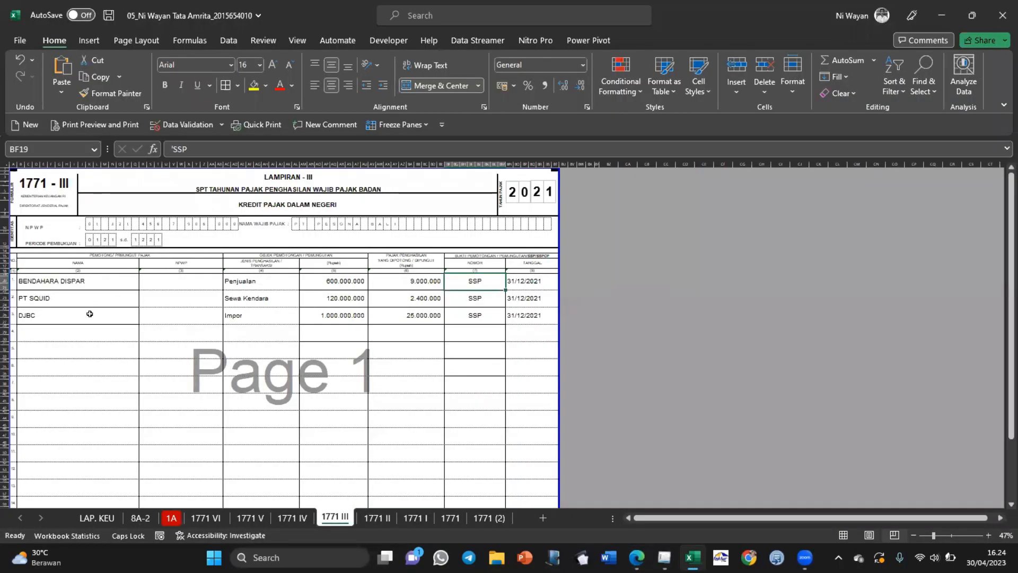
pyautogui.click(89, 314)
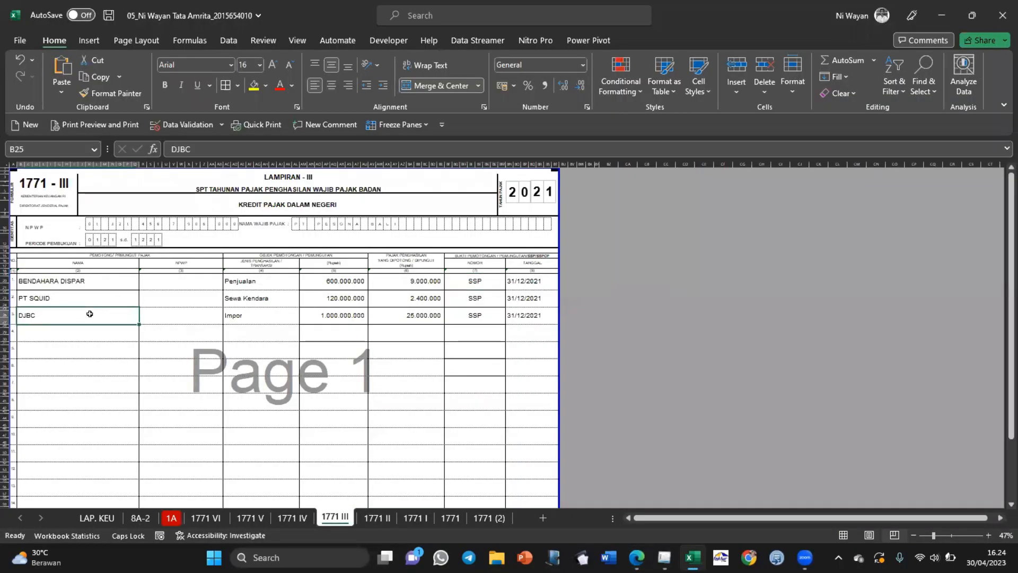
# Step: Check the DJBC import row: 1.000.000.000 base, SSP entry and 25.000.000 tax from =2,5%*AM25
pyautogui.keyDown('ctrl'); pyautogui.scroll(3, 154, 314); pyautogui.keyUp('ctrl')
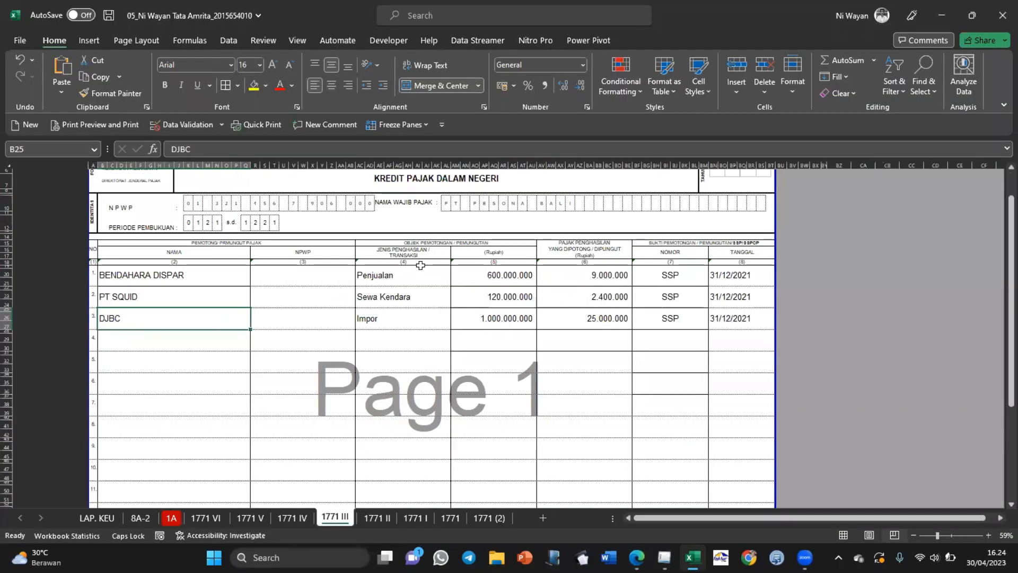
pyautogui.press('Right')
pyautogui.press('Right')
pyautogui.press('Right')
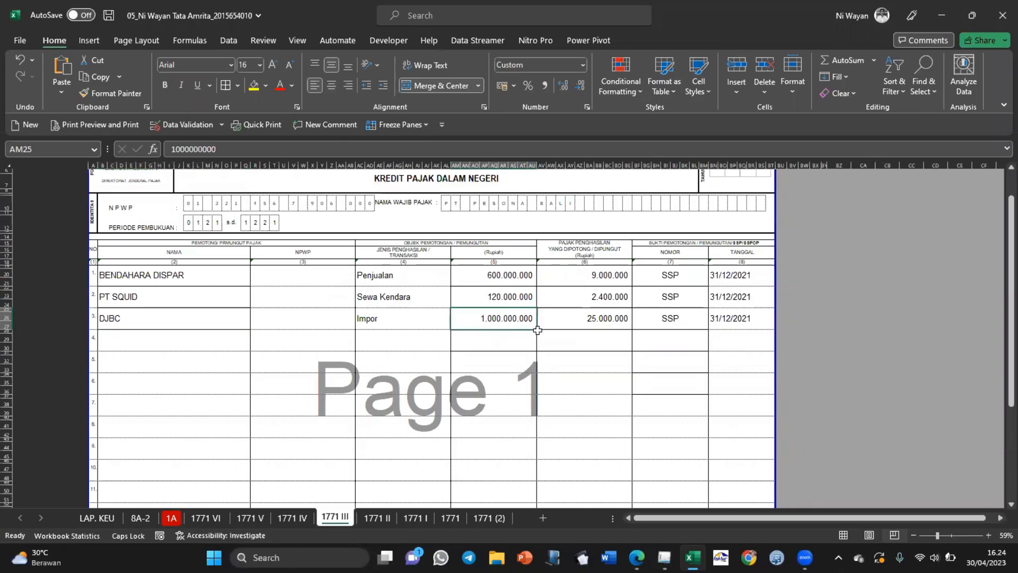
pyautogui.click(594, 321)
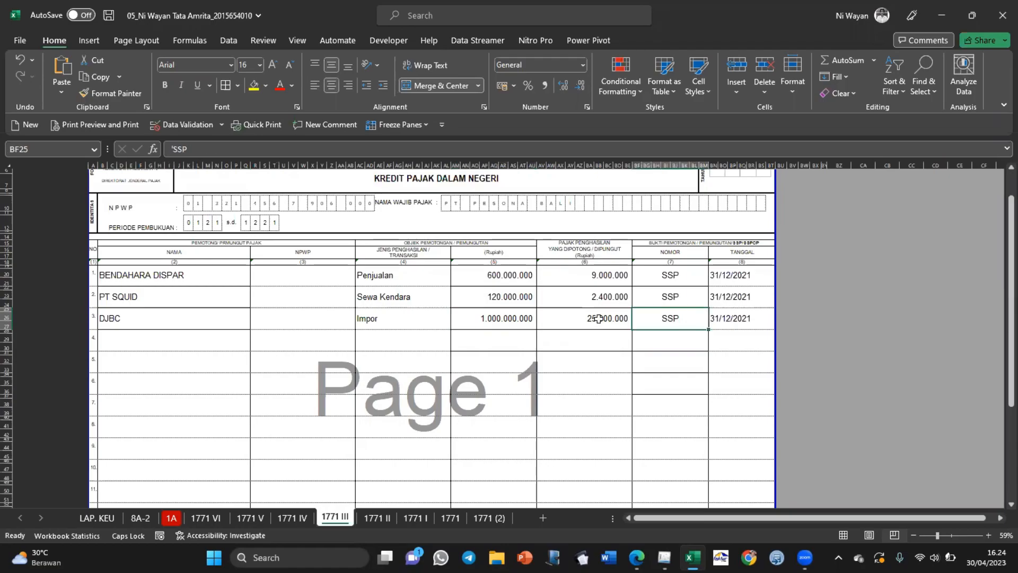
pyautogui.press('Right')
pyautogui.press('F2')
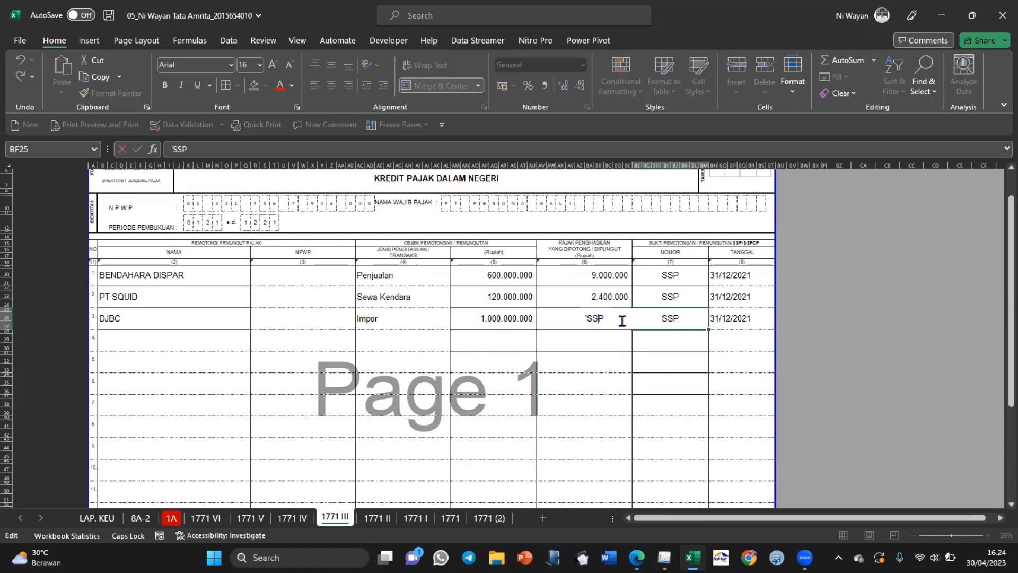
pyautogui.press('Return')
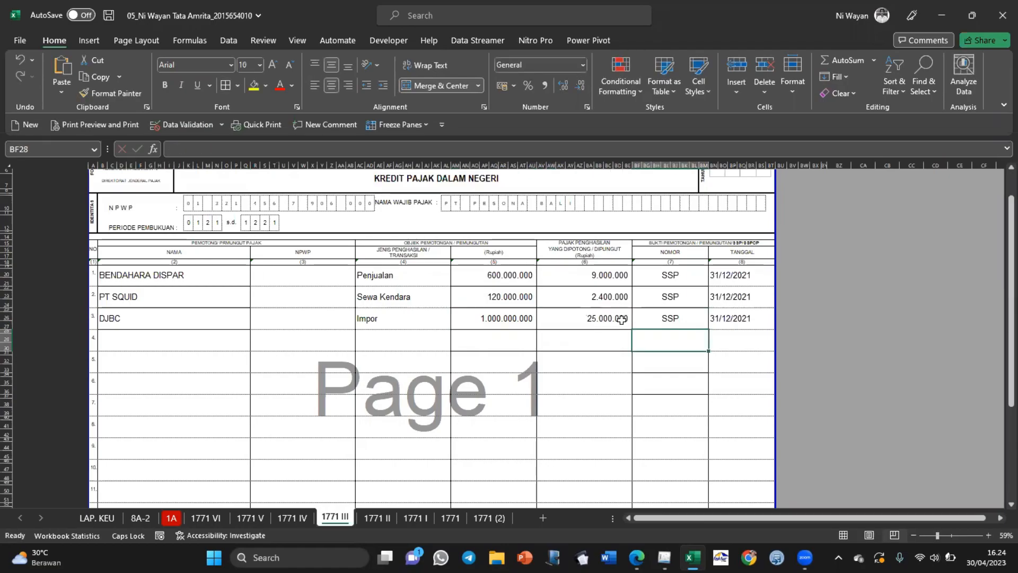
pyautogui.click(600, 315)
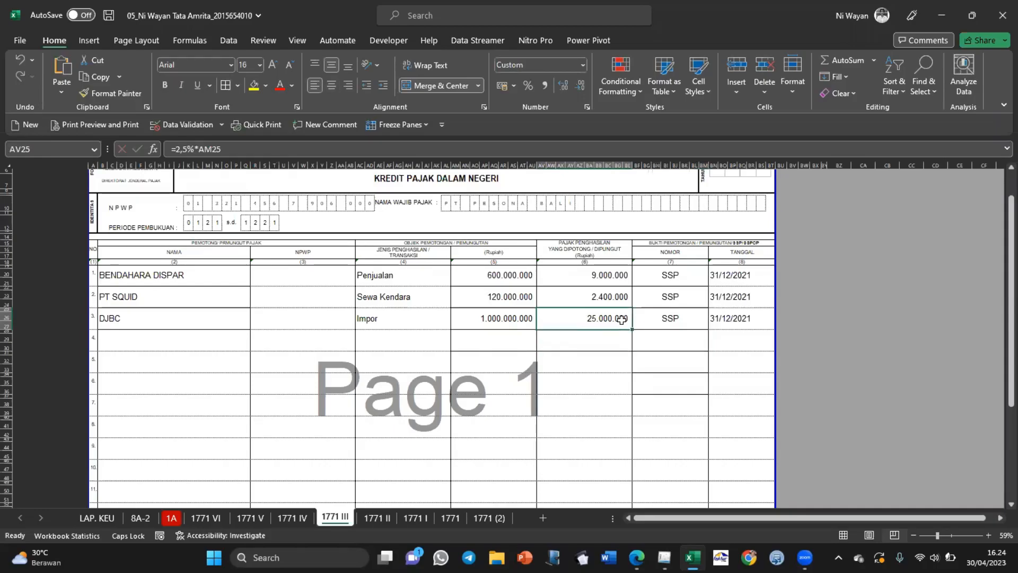
pyautogui.click(429, 149)
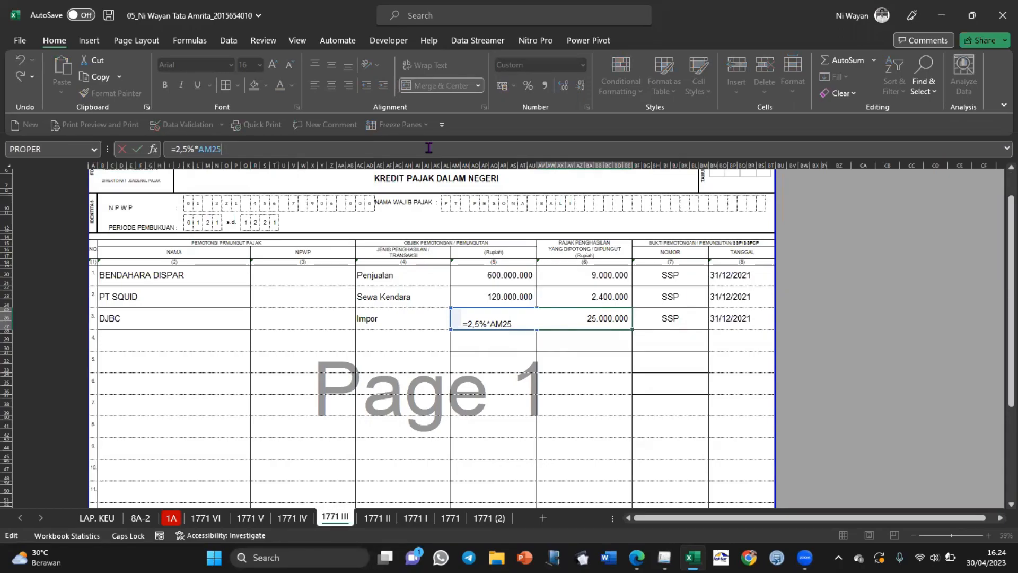
pyautogui.press('Return')
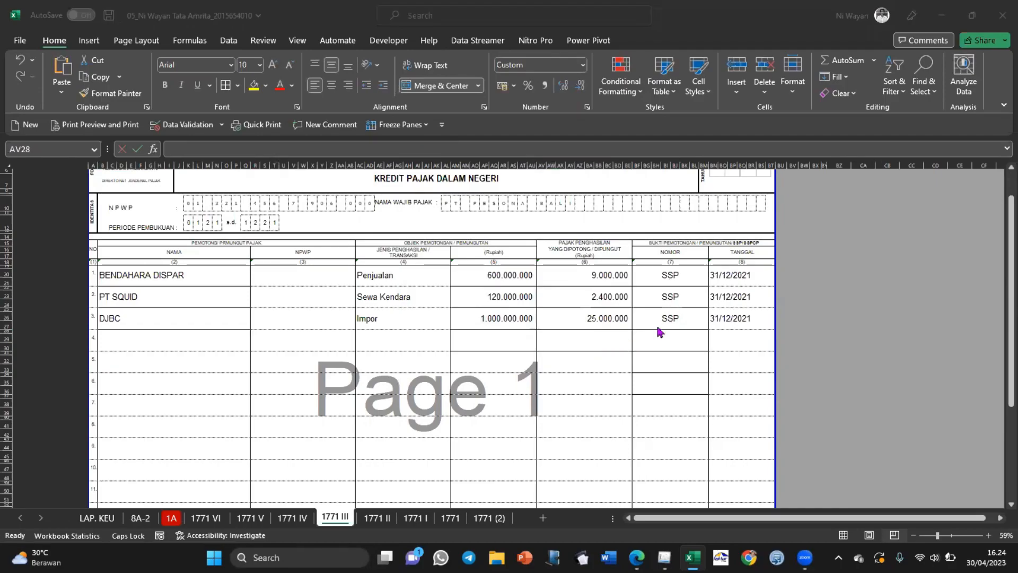
pyautogui.hotkey('alt', 'Tab')
pyautogui.scroll(-1, 522, 356)
# Step: Scroll the handbook to page 7's other income, including PT SQUID's 120.000.000 vehicle rental
pyautogui.scroll(15, 521, 356)
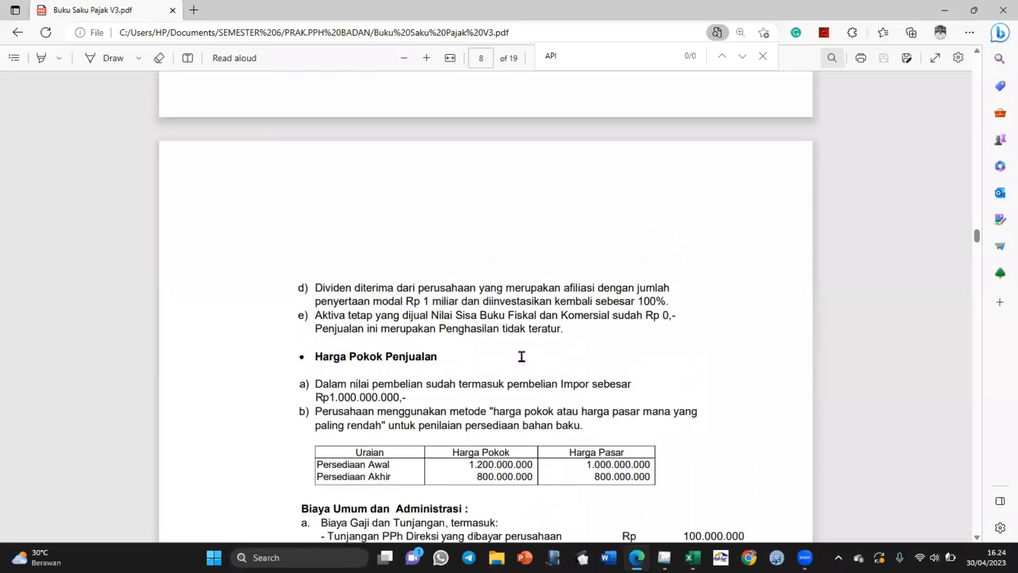
pyautogui.scroll(-2, 522, 356)
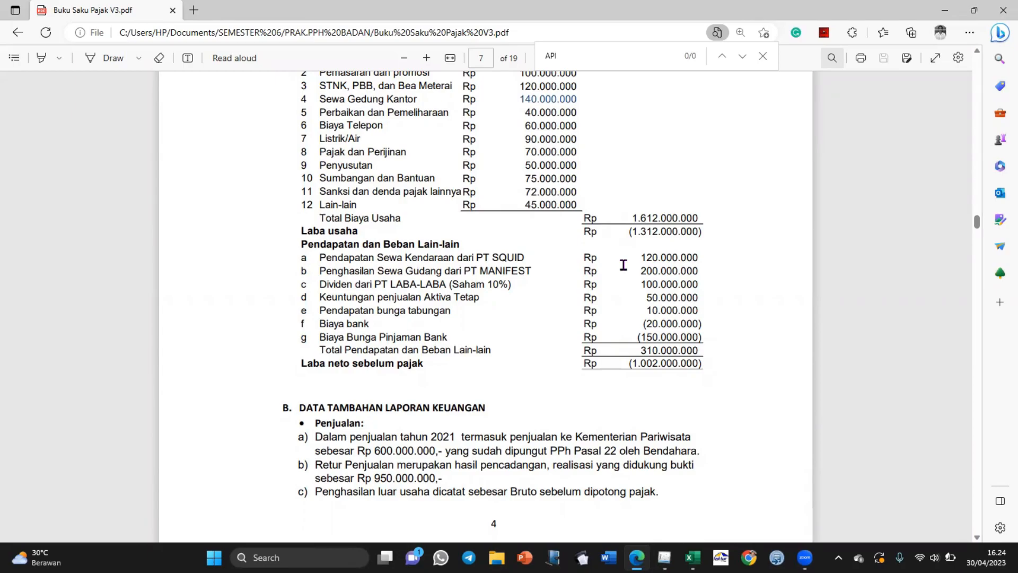
pyautogui.hotkey('alt', 'Tab')
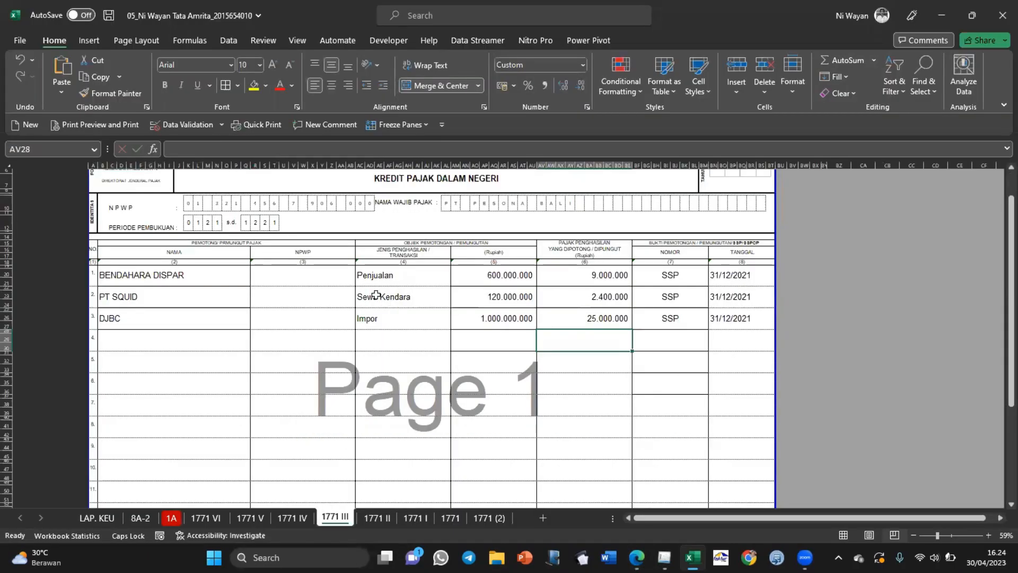
# Step: Confirm PT SQUID's 2.400.000 credit in AV22 is =2%*AM22 of its 120.000.000 rent
pyautogui.click(472, 297)
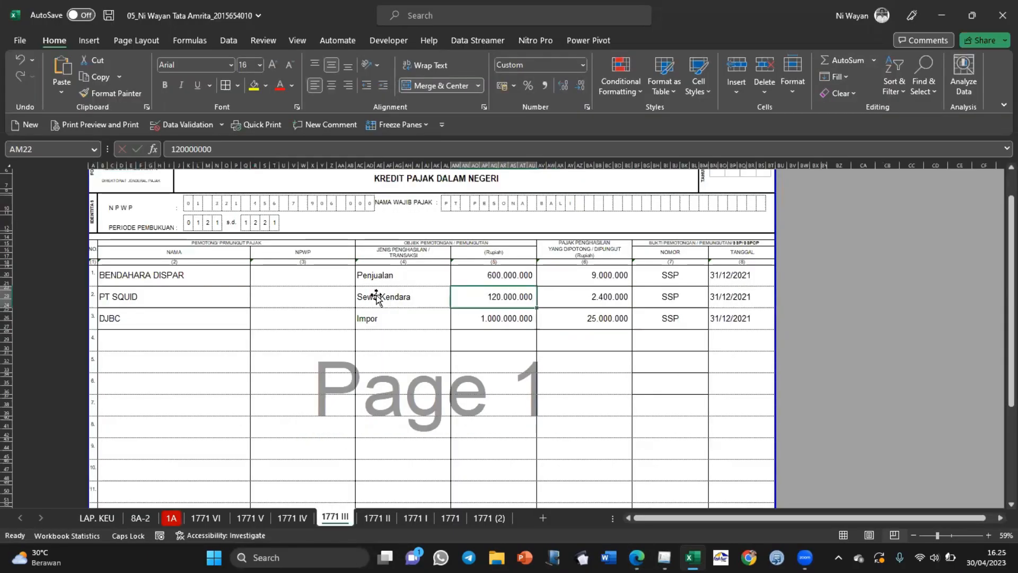
pyautogui.click(588, 311)
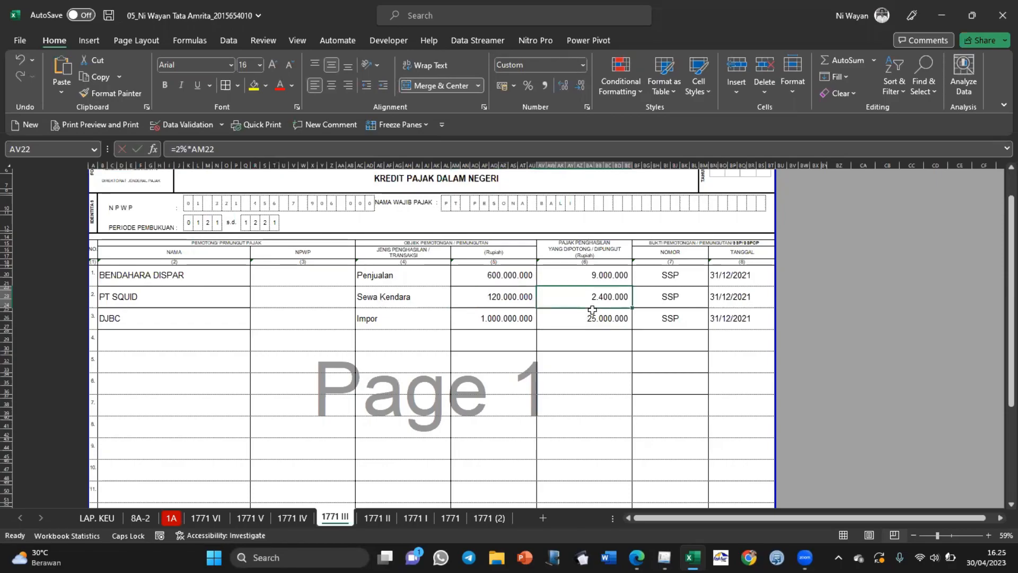
pyautogui.click(467, 149)
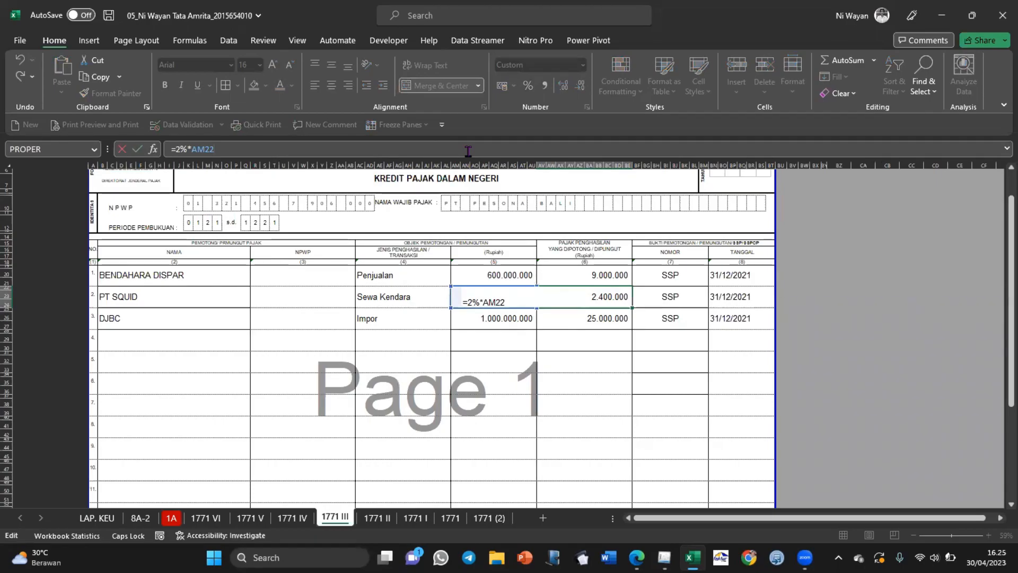
pyautogui.press('Return')
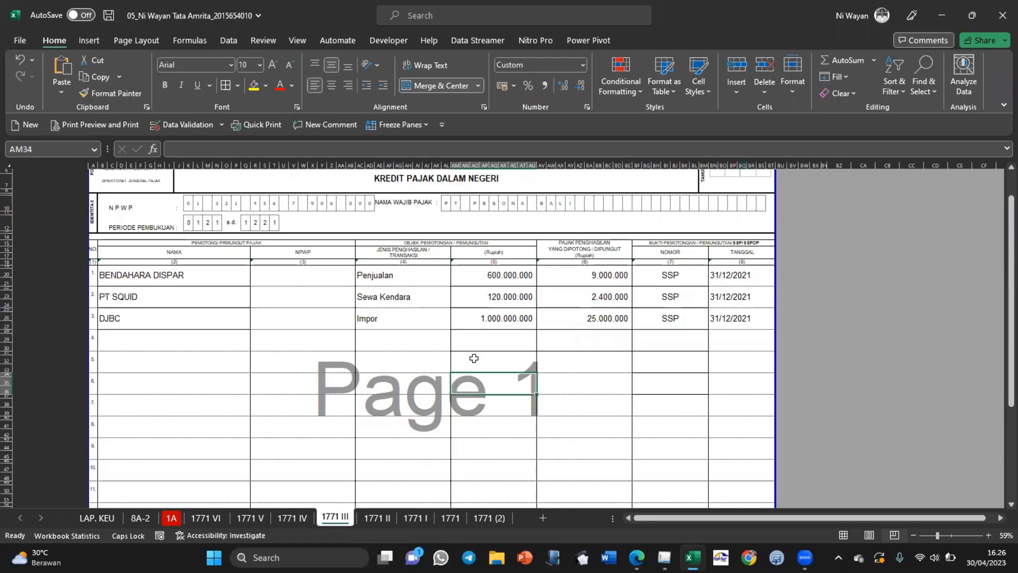
pyautogui.hotkey('alt', 'Tab')
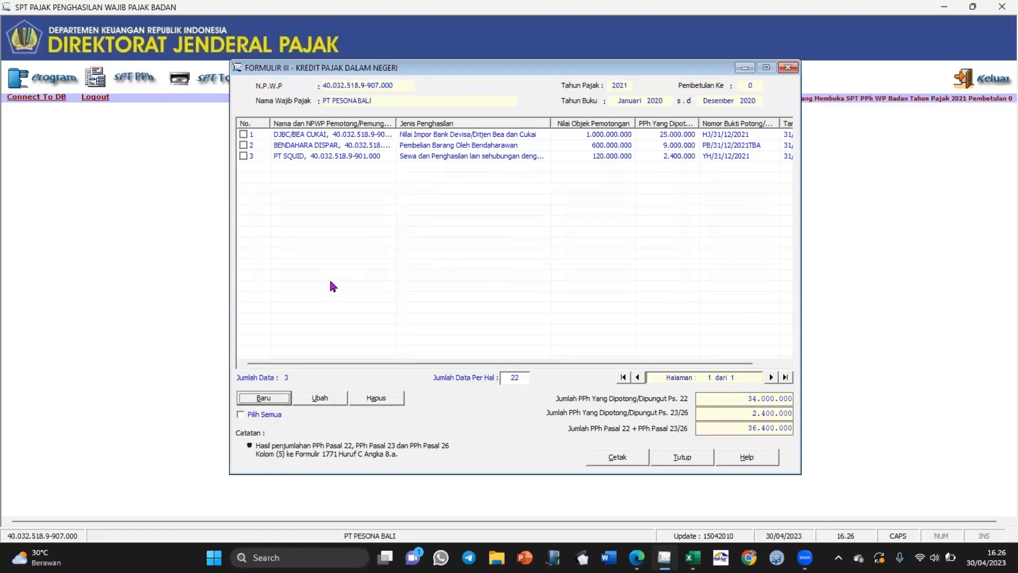
# Step: Start a PPh Pasal 23 Sewa credit UGG7J with gross 200.000.000 and tax 4.000.000
pyautogui.click(268, 401)
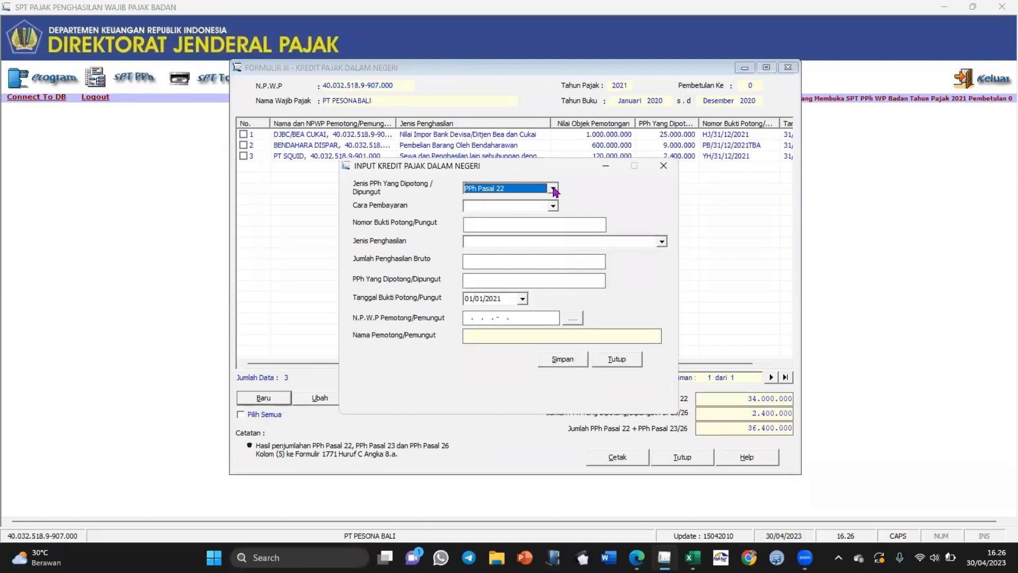
pyautogui.click(553, 189)
pyautogui.click(540, 216)
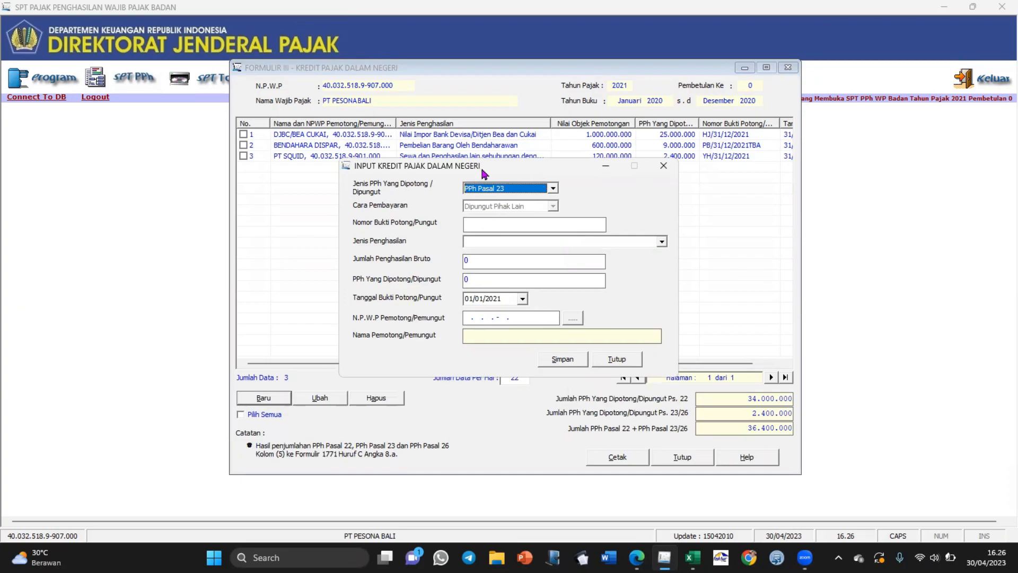
pyautogui.click(503, 227)
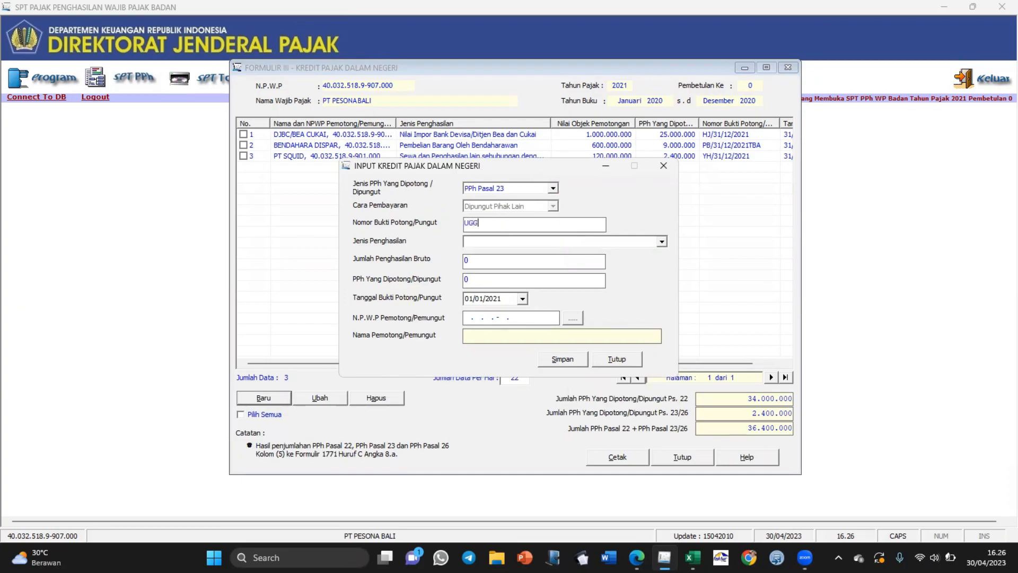
pyautogui.click(662, 242)
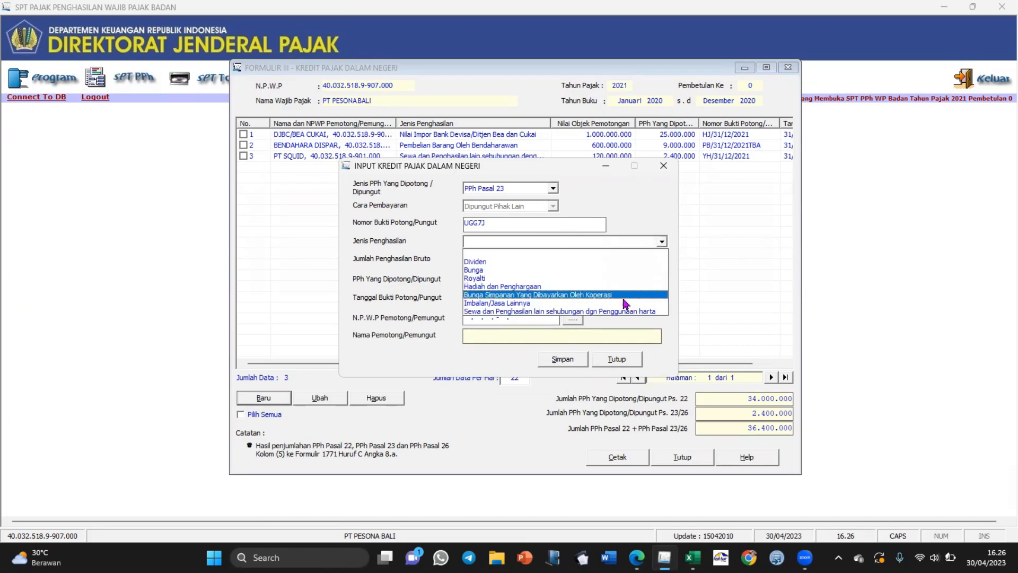
pyautogui.click(611, 312)
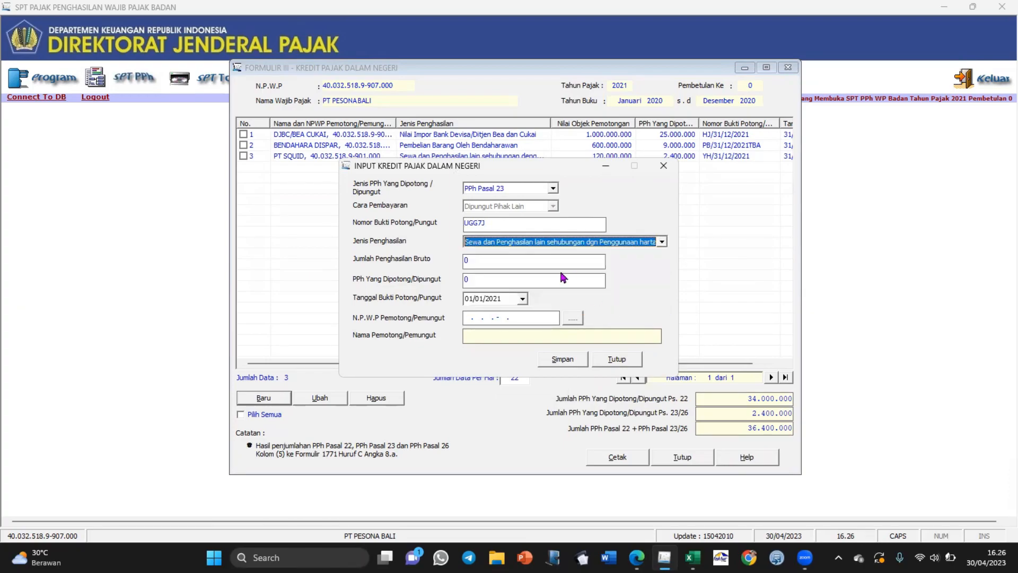
pyautogui.click(549, 263)
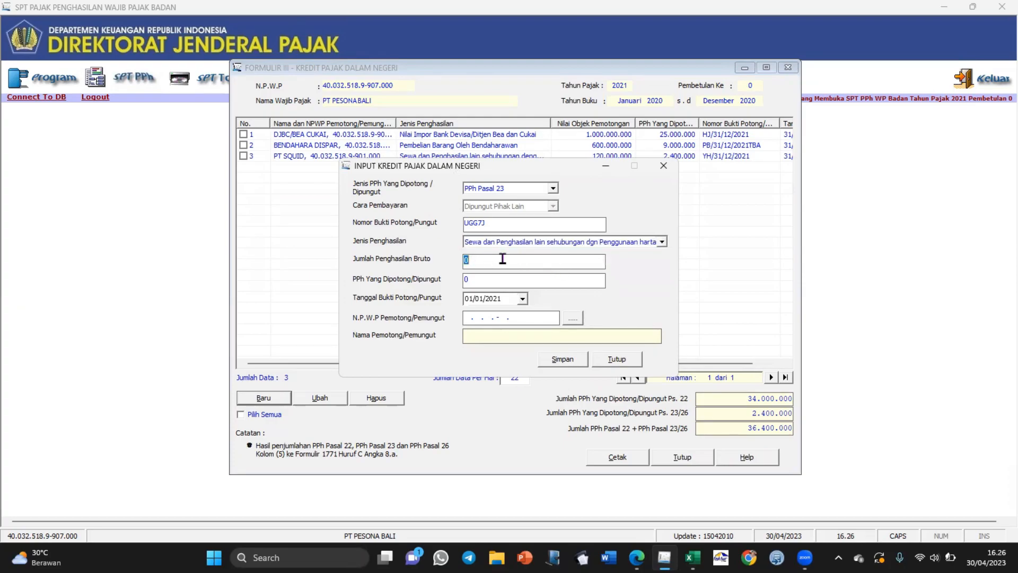
pyautogui.write('200.000.000')
pyautogui.press('Tab')
pyautogui.press('Tab')
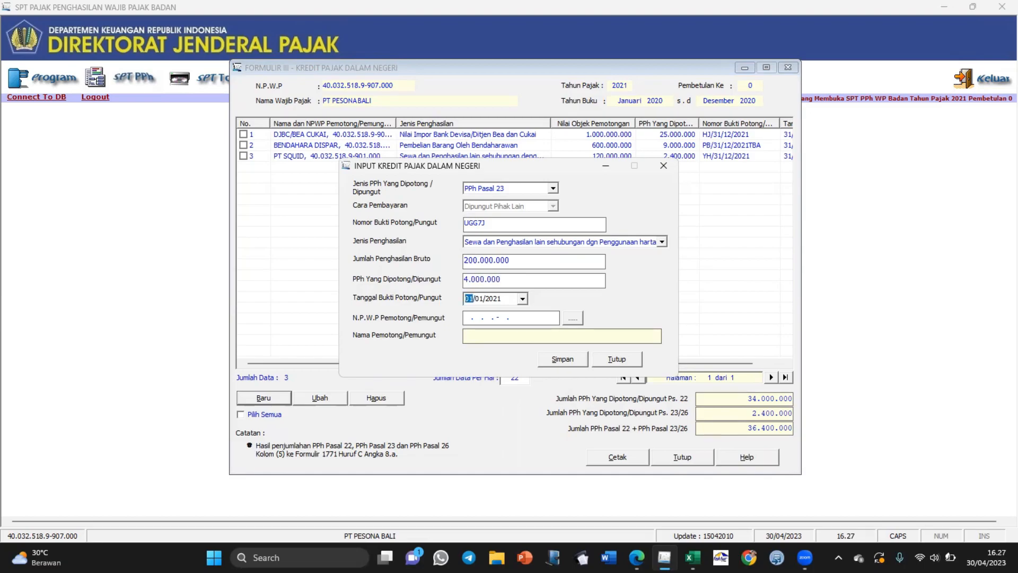
# Step: Date the withholding slip 31/12/2021 and bring up the list of registered withholders
pyautogui.click(522, 300)
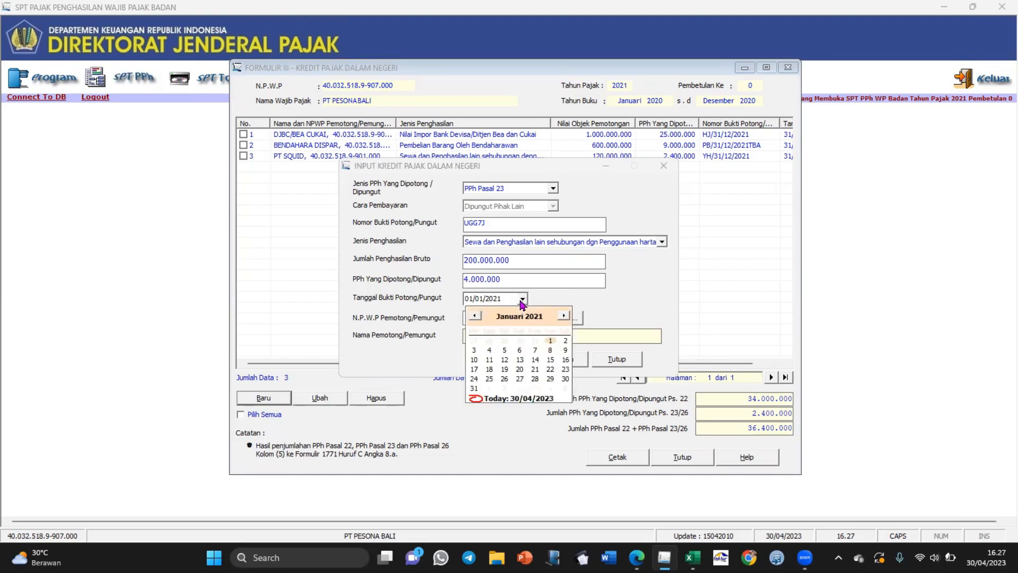
pyautogui.click(562, 317)
pyautogui.click(563, 317)
pyautogui.click(563, 316)
pyautogui.click(563, 316)
pyautogui.click(563, 316)
pyautogui.click(563, 317)
pyautogui.click(521, 317)
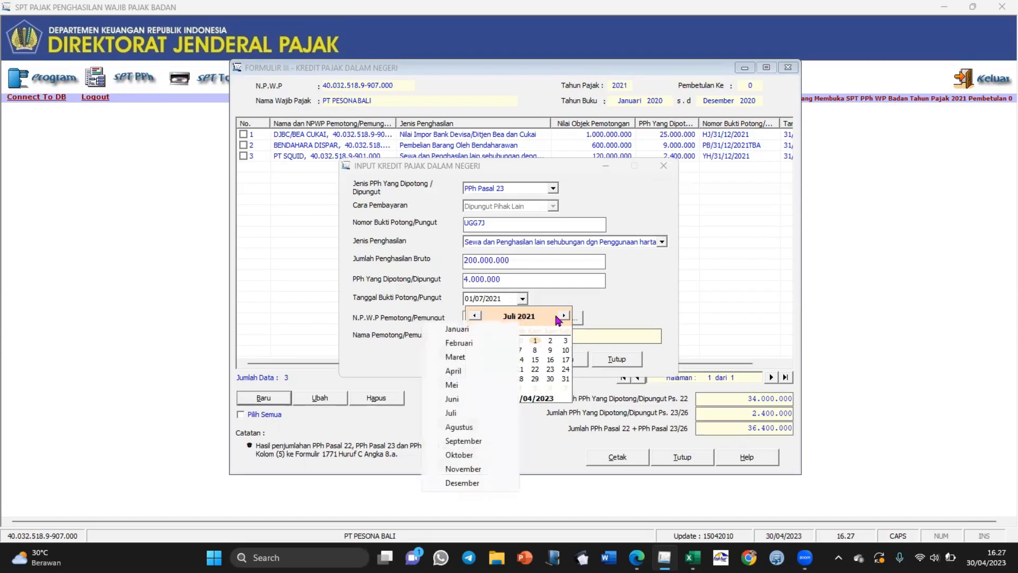
pyautogui.click(469, 485)
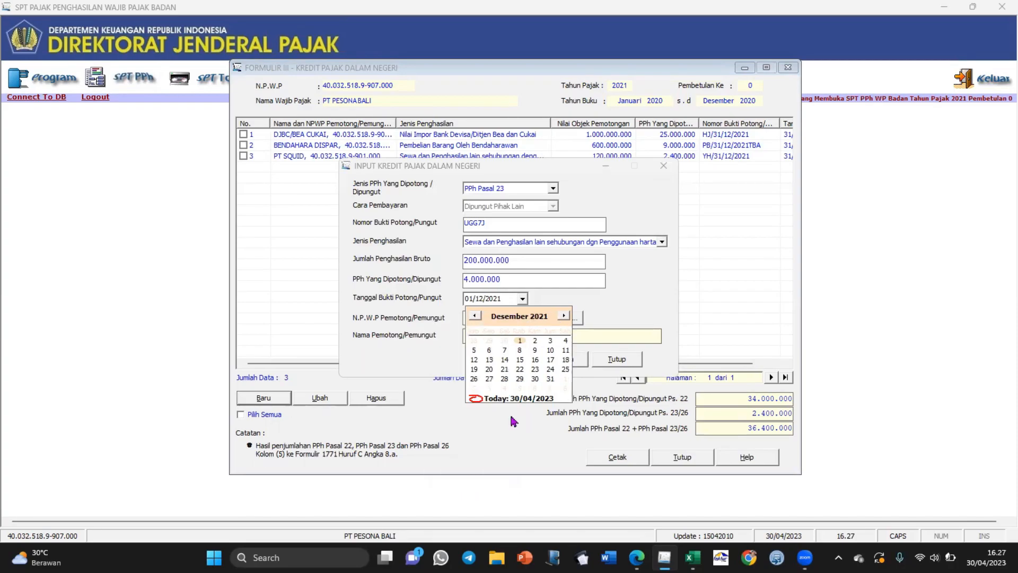
pyautogui.click(551, 381)
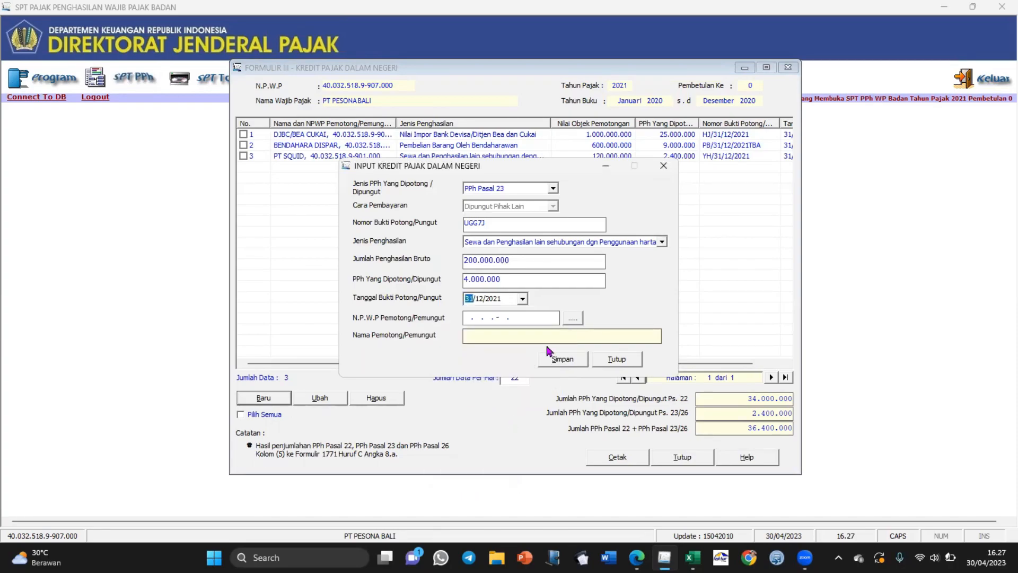
pyautogui.click(575, 318)
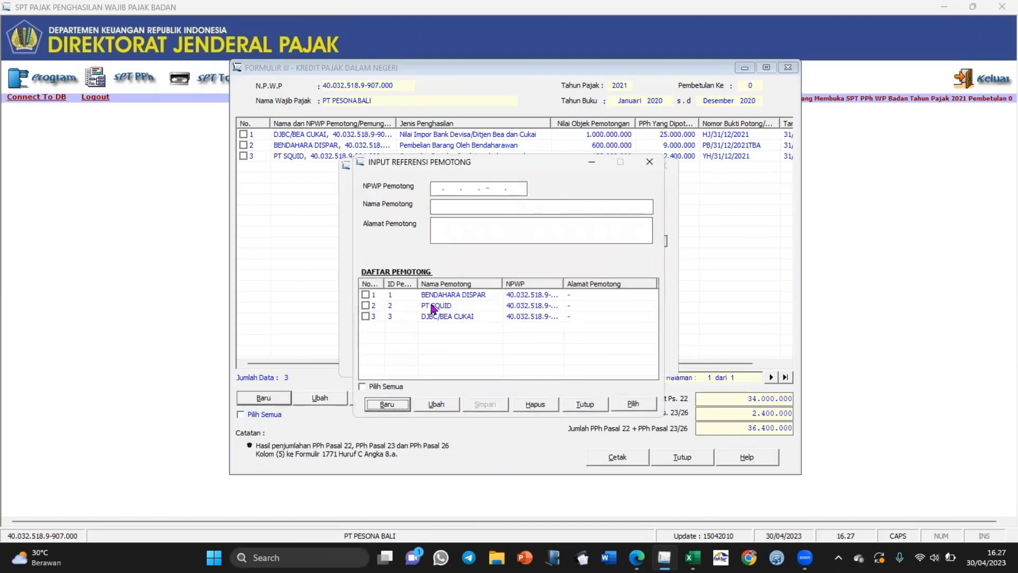
# Step: Assign PT SQUID as withholder and save UGG7J, raising Pasal 23/26 to 6.400.000
pyautogui.click(370, 308)
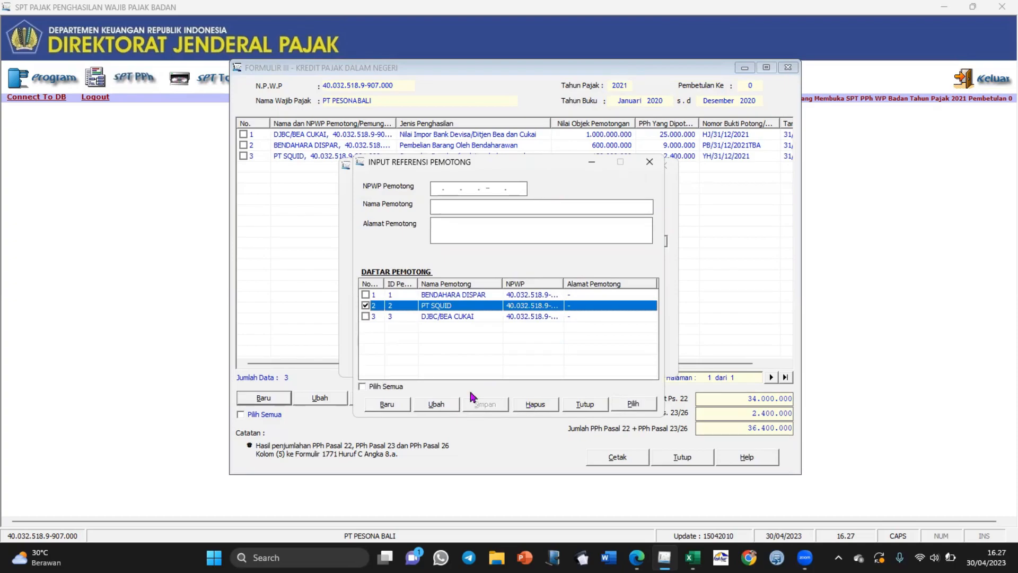
pyautogui.click(632, 404)
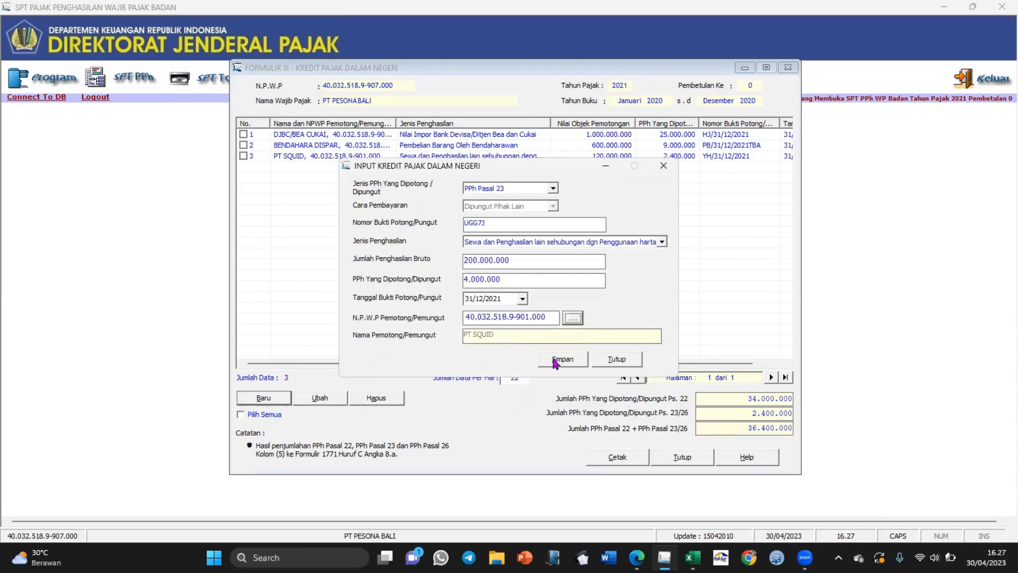
pyautogui.click(553, 360)
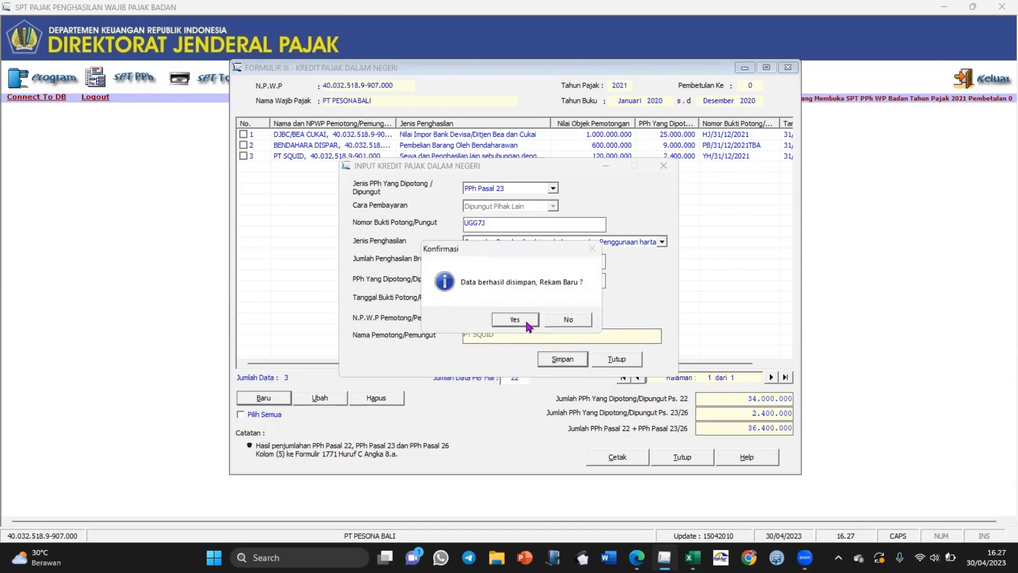
pyautogui.click(568, 319)
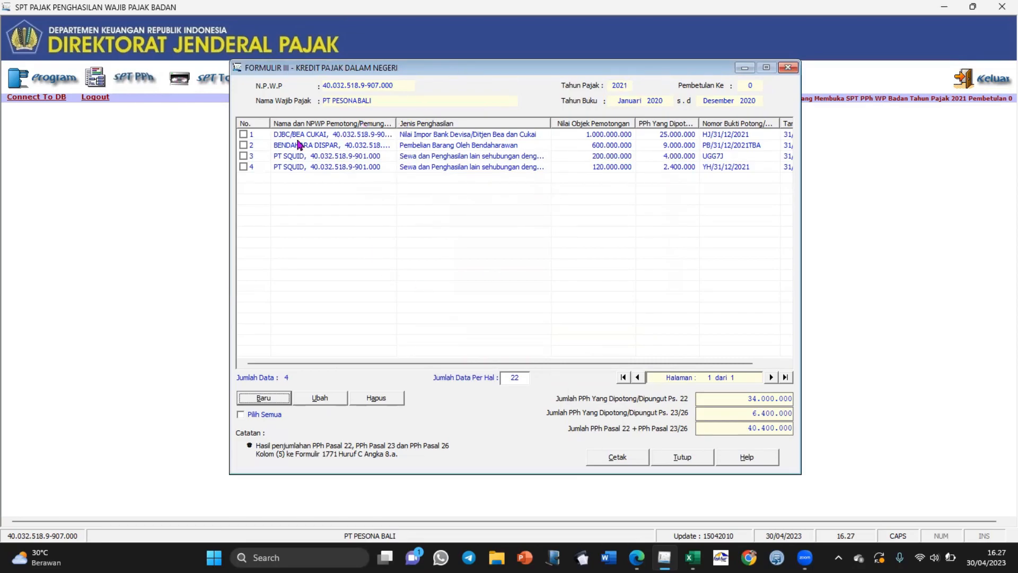
# Step: Delete the UGG7J PT SQUID row, returning Pasal 23/26 to 2.400.000 and total 36.400.000
pyautogui.click(243, 156)
pyautogui.click(364, 401)
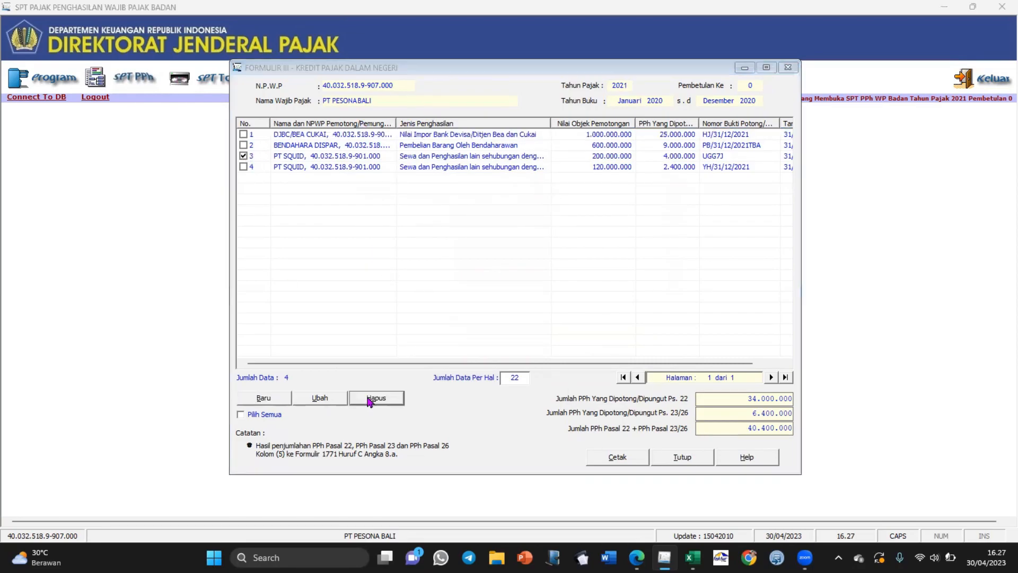
pyautogui.click(513, 323)
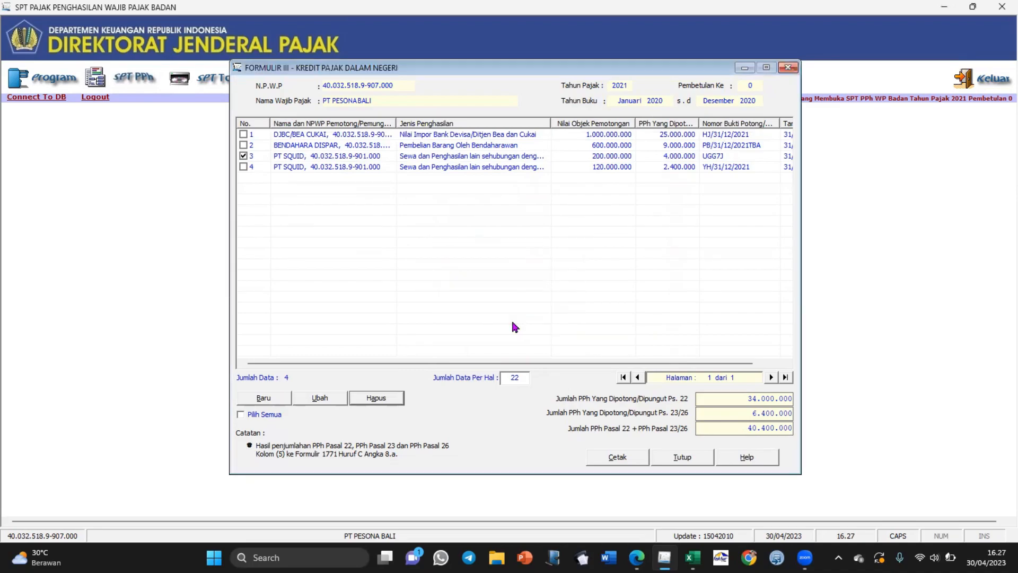
pyautogui.click(531, 320)
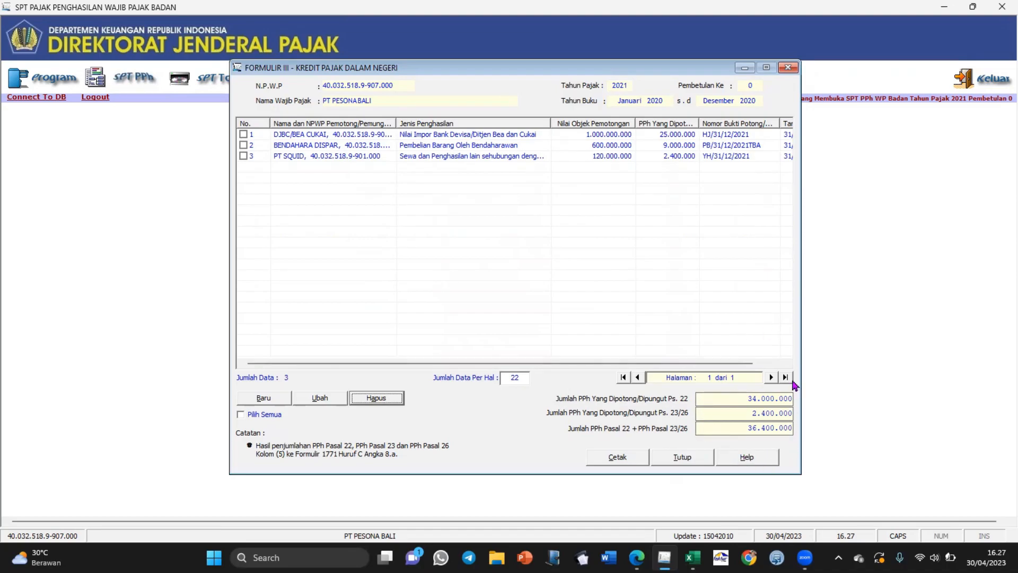
# Step: Confirm Excel's 1771 III total of 36.400.000 matches e-SPT, then close Formulir III
pyautogui.hotkey('alt', 'Tab')
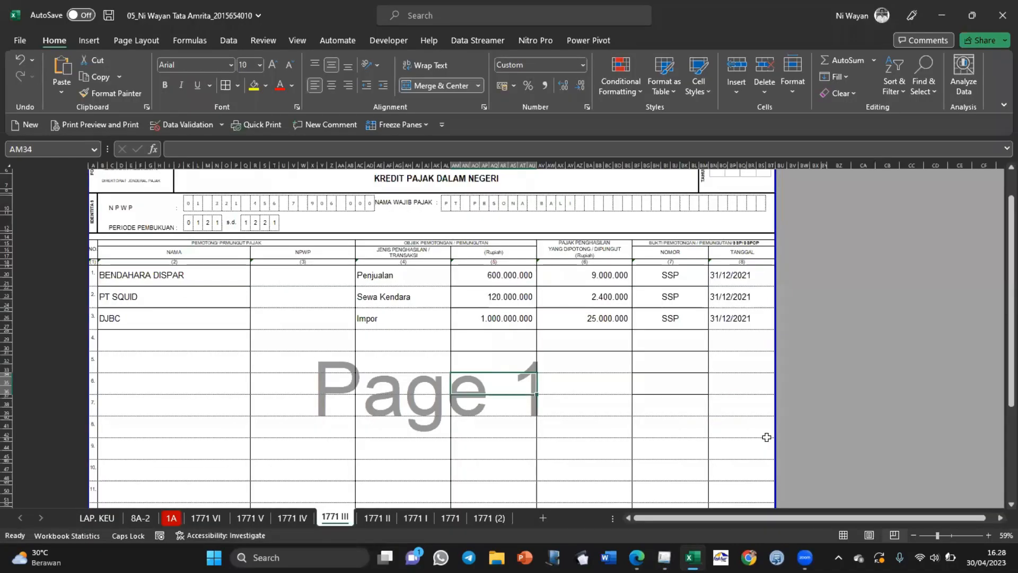
pyautogui.scroll(-15, 766, 436)
pyautogui.scroll(7, 766, 437)
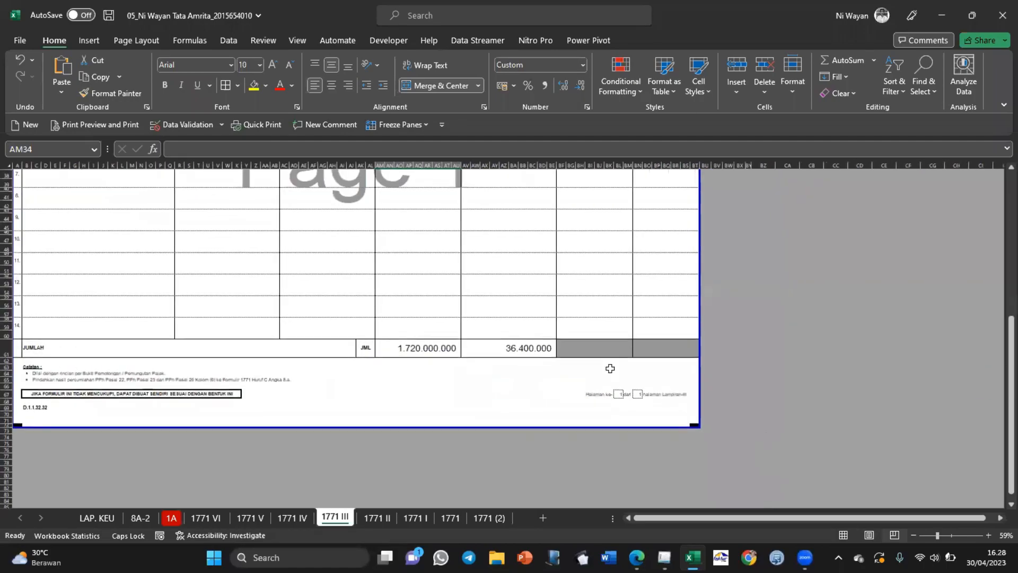
pyautogui.click(539, 348)
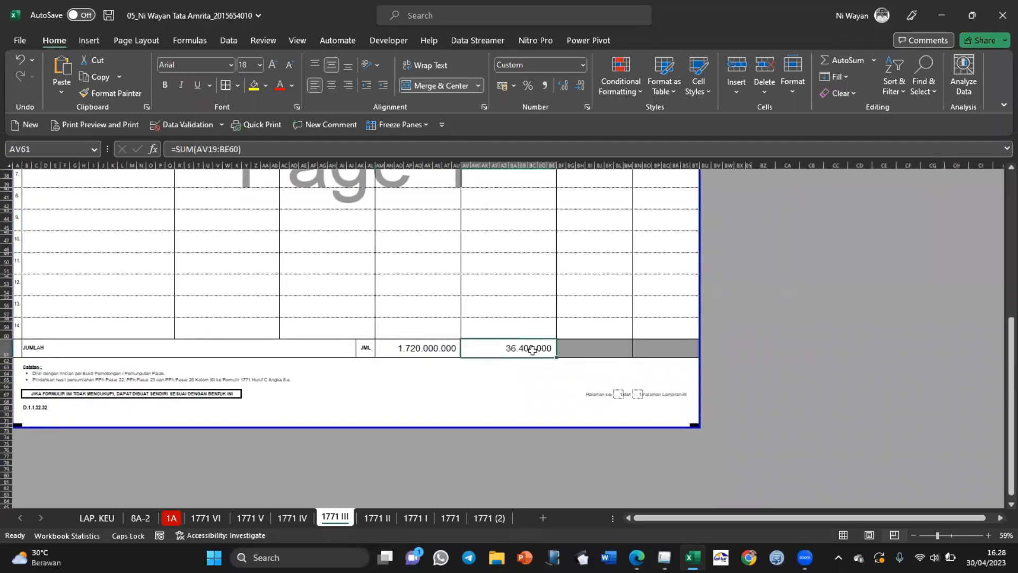
pyautogui.scroll(10, 532, 349)
pyautogui.scroll(-11, 532, 349)
pyautogui.rightClick(532, 353)
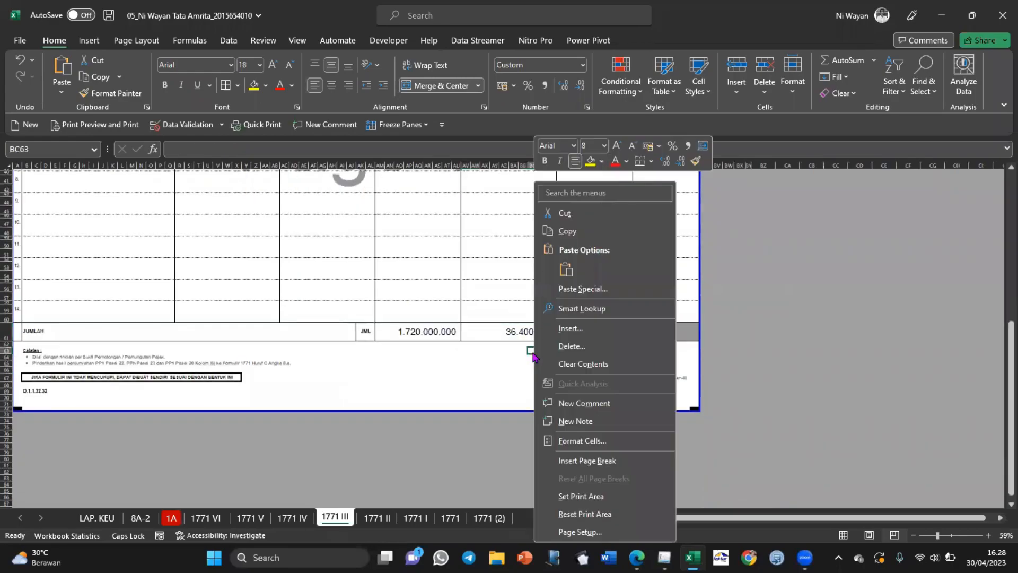
pyautogui.press('Escape')
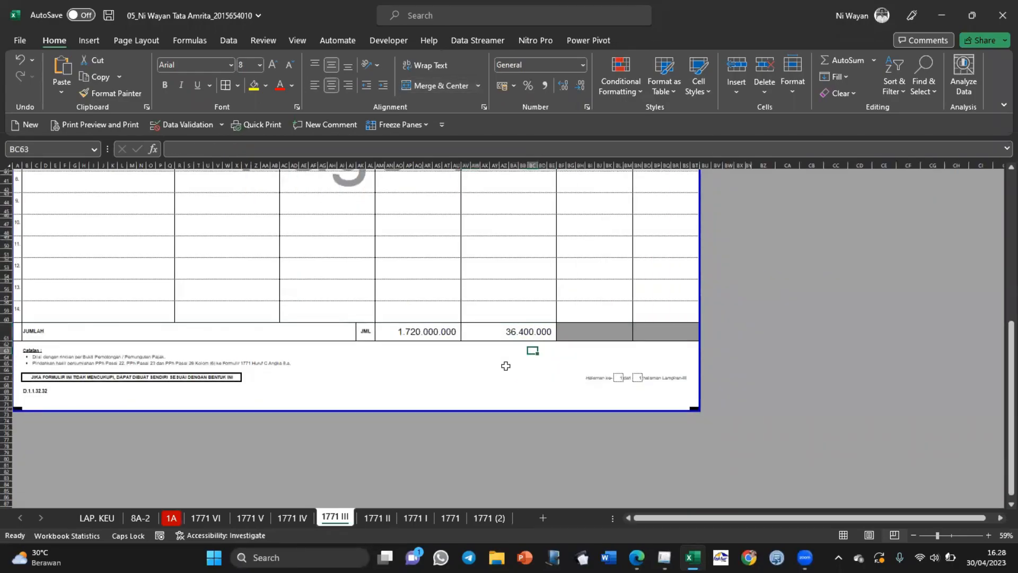
pyautogui.hotkey('alt', 'Tab')
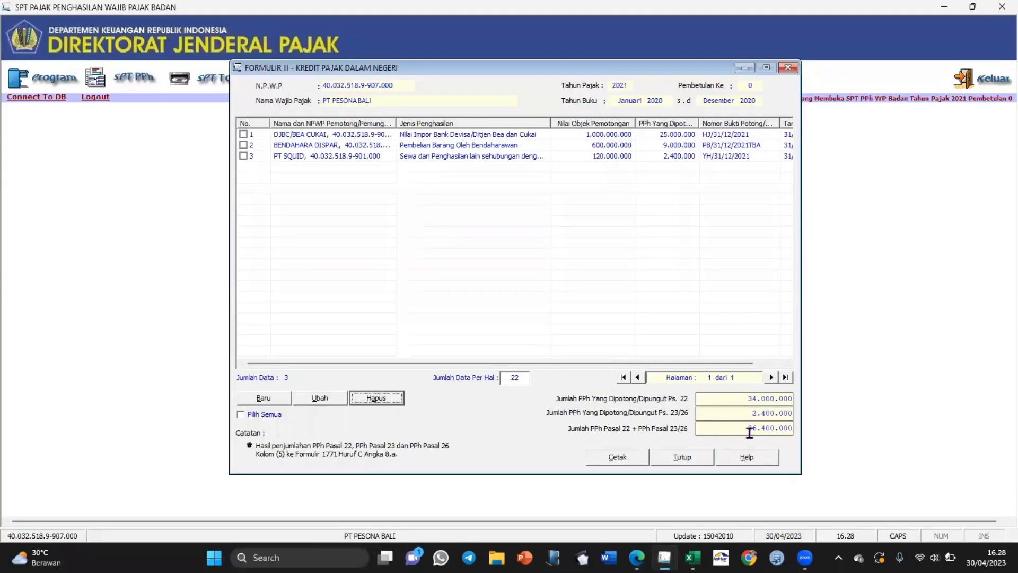
pyautogui.click(787, 67)
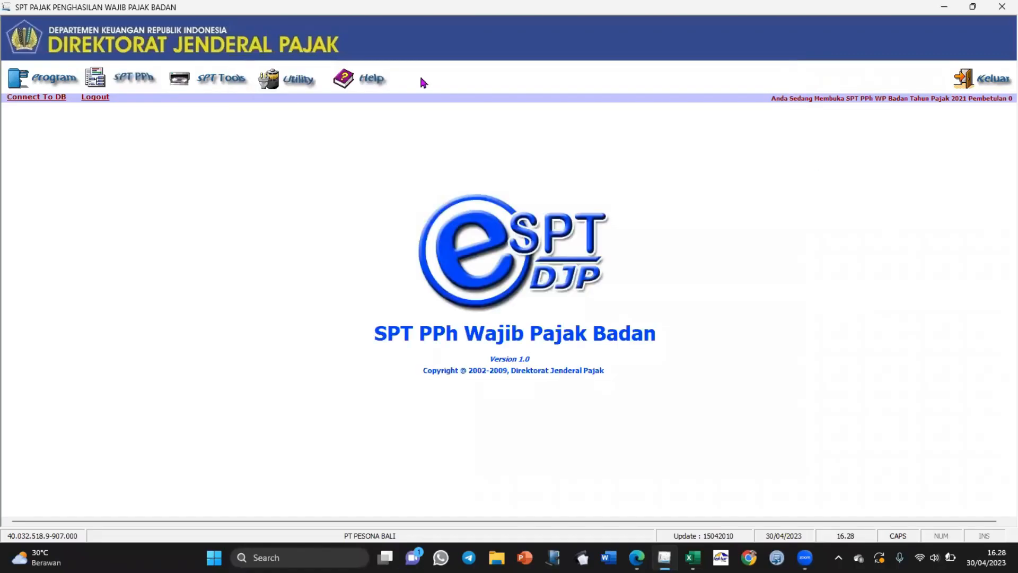
# Step: Open Formulir 1771-II from SPT PPh > Lampiran, accept row 1's purchase cost, and return to Excel
pyautogui.click(142, 74)
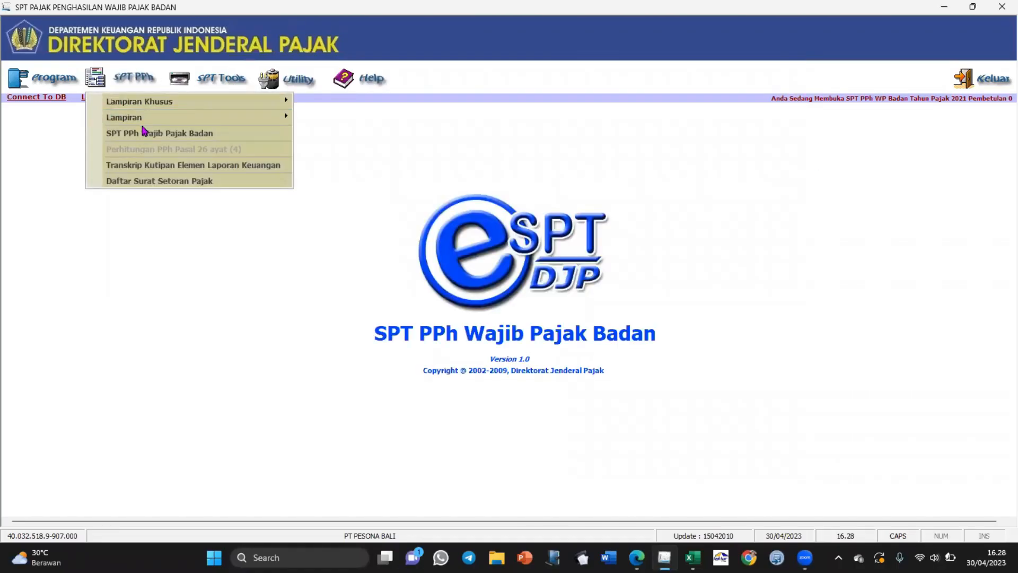
pyautogui.moveTo(169, 123)
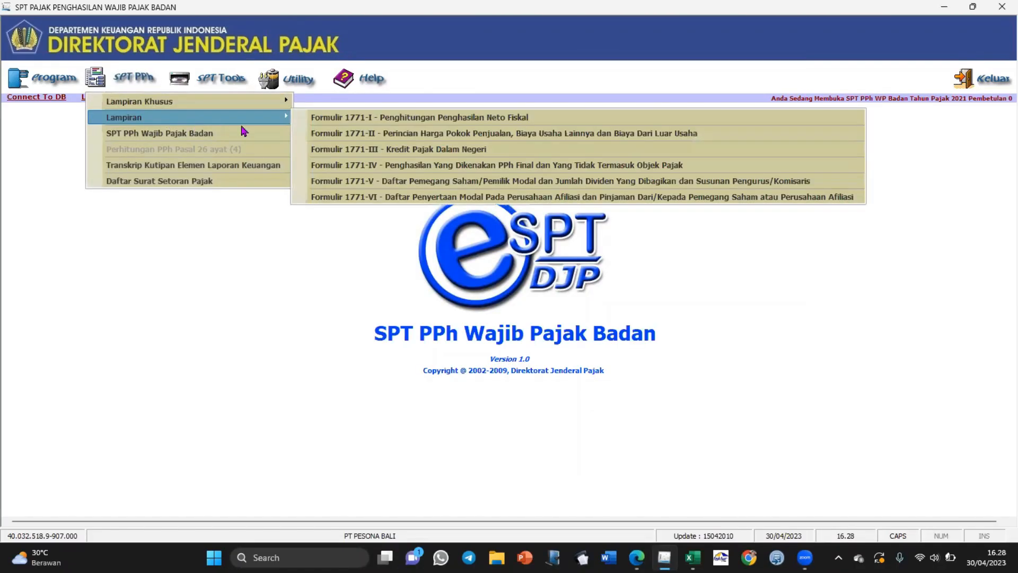
pyautogui.click(352, 136)
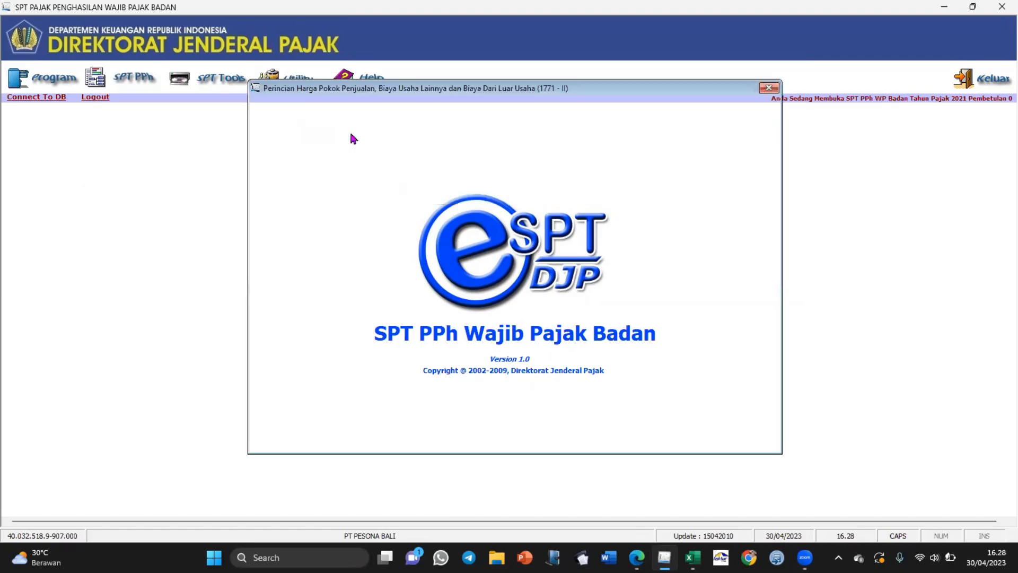
pyautogui.press('Return')
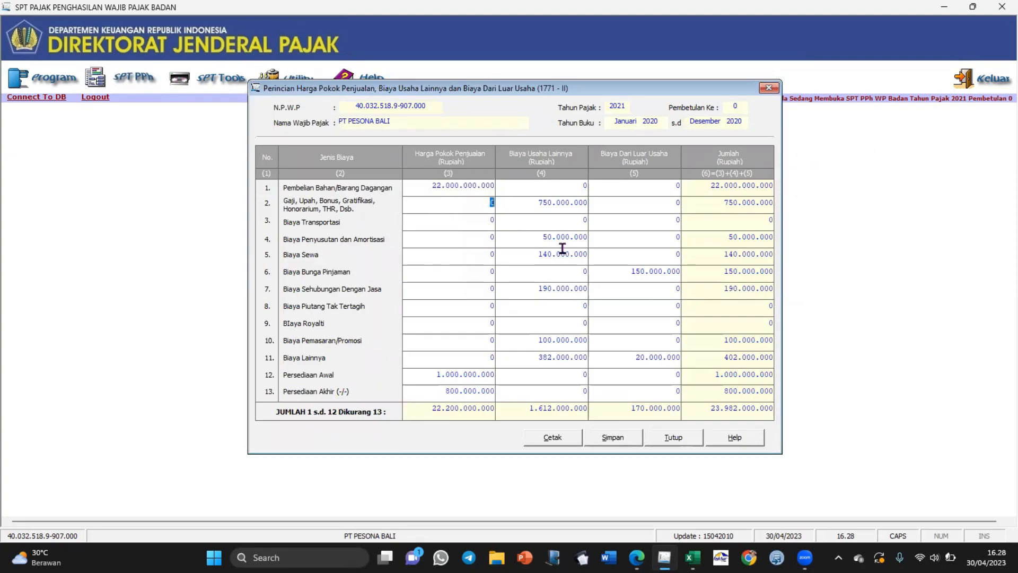
pyautogui.hotkey('alt', 'Tab')
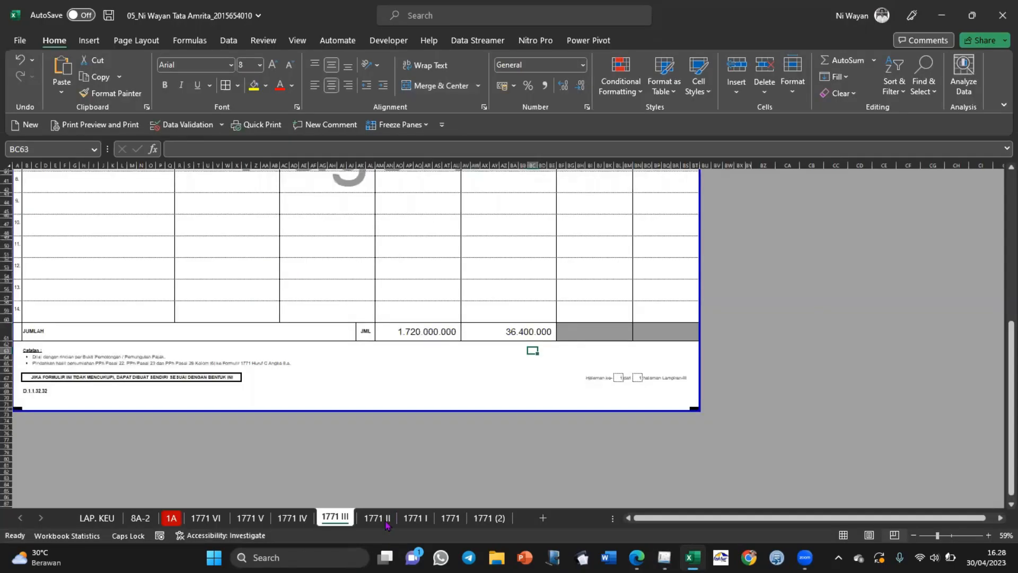
# Step: On the 1771 II sheet, trace the purchase, salaries, depreciation and transportation cost formulas
pyautogui.click(381, 520)
pyautogui.keyDown('ctrl'); pyautogui.scroll(5, 374, 330); pyautogui.keyUp('ctrl')
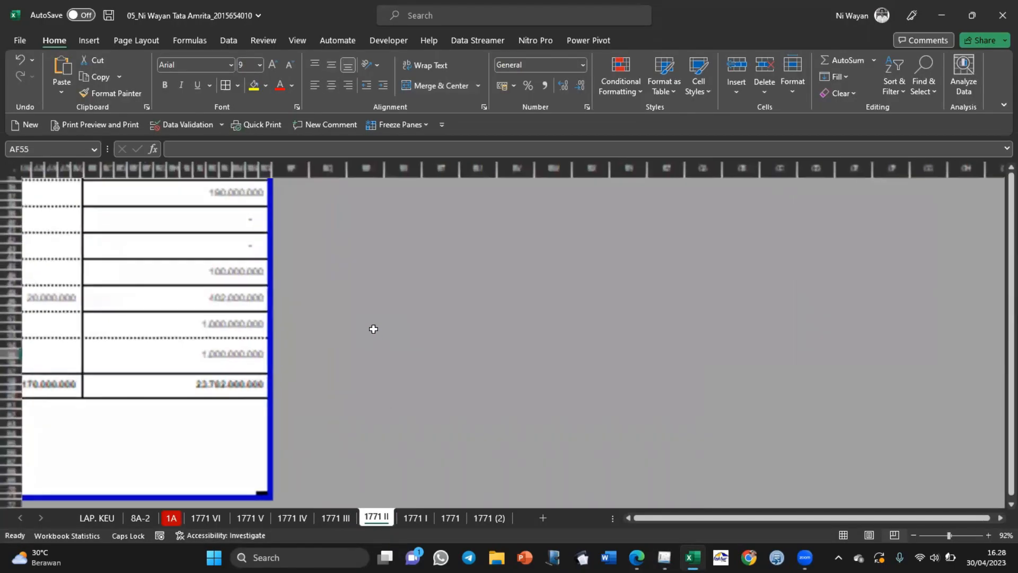
pyautogui.keyDown('ctrl'); pyautogui.scroll(-4, 374, 329); pyautogui.keyUp('ctrl')
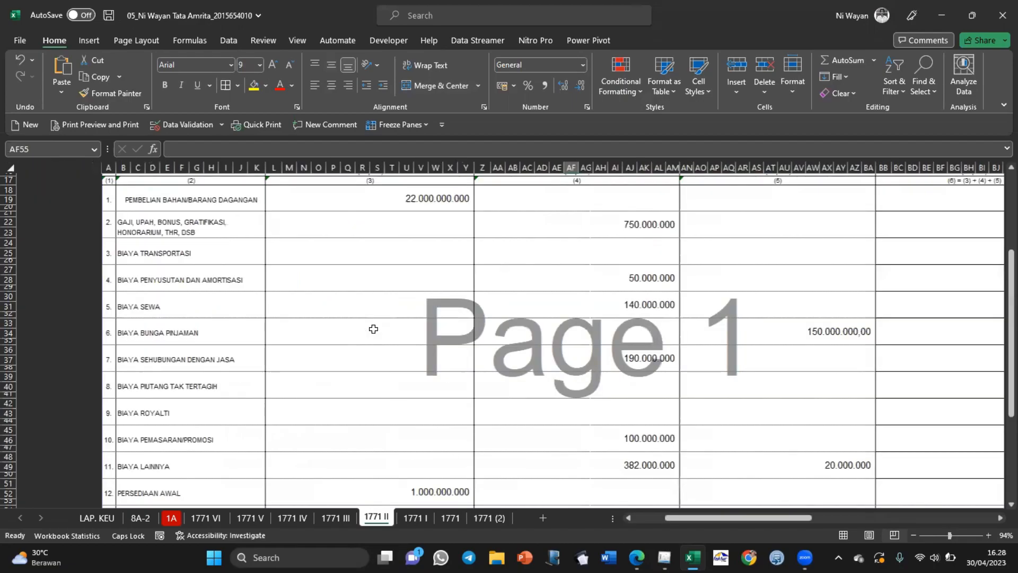
pyautogui.keyDown('ctrl'); pyautogui.scroll(2, 373, 329); pyautogui.keyUp('ctrl')
pyautogui.keyDown('ctrl'); pyautogui.scroll(1, 160, 267); pyautogui.keyUp('ctrl')
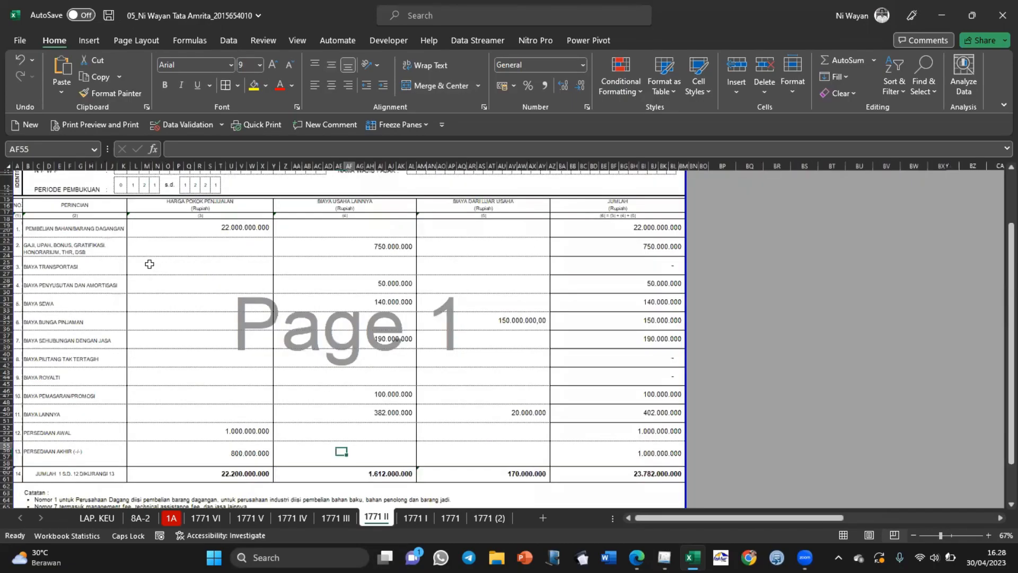
pyautogui.keyDown('ctrl'); pyautogui.scroll(2, 150, 264); pyautogui.keyUp('ctrl')
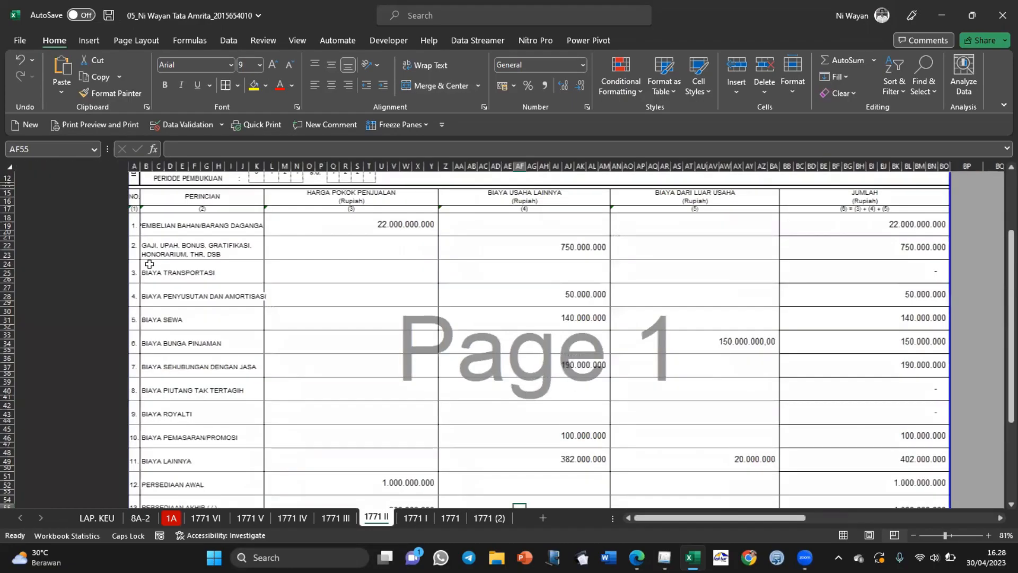
pyautogui.click(320, 282)
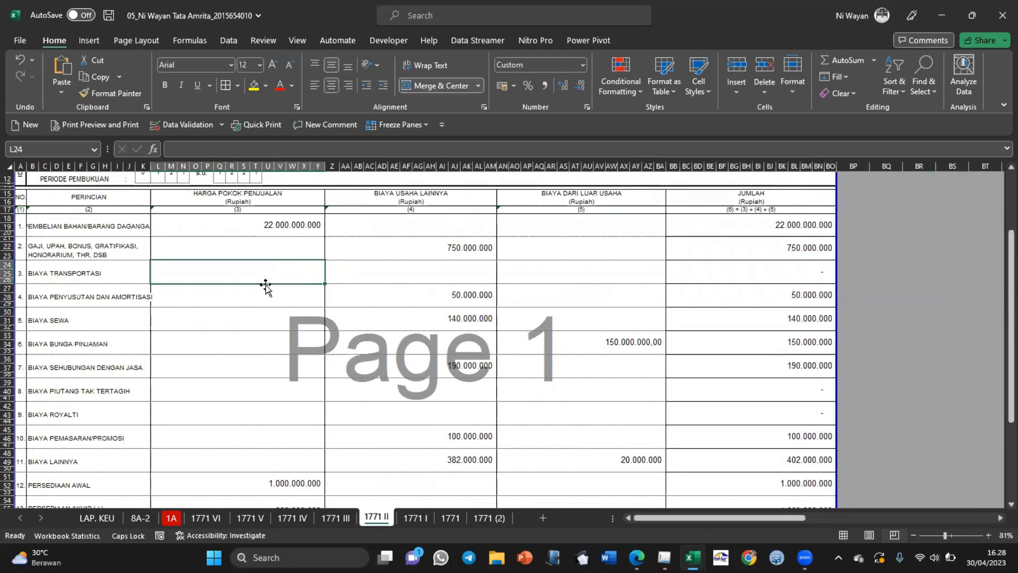
pyautogui.click(272, 218)
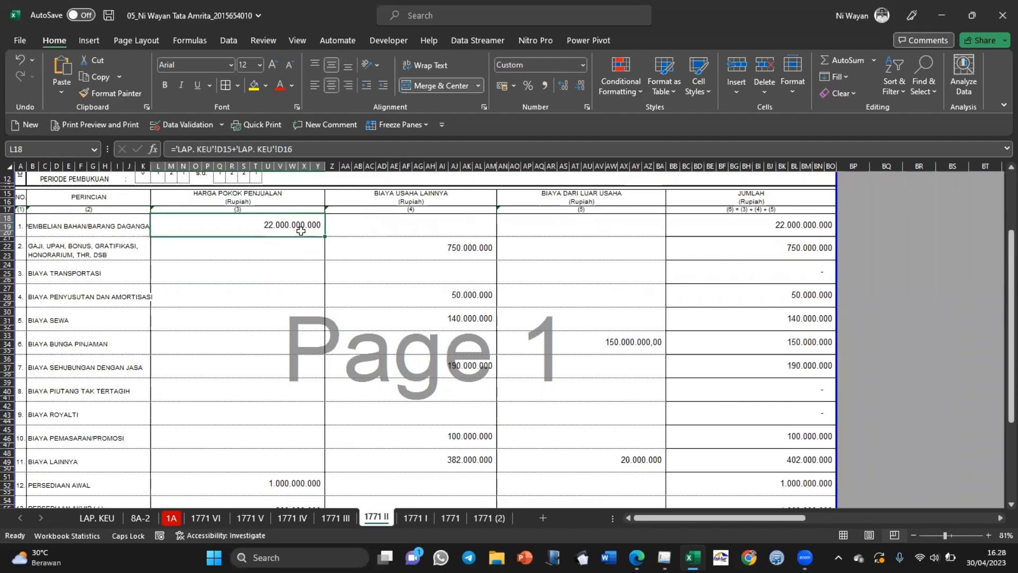
pyautogui.click(385, 251)
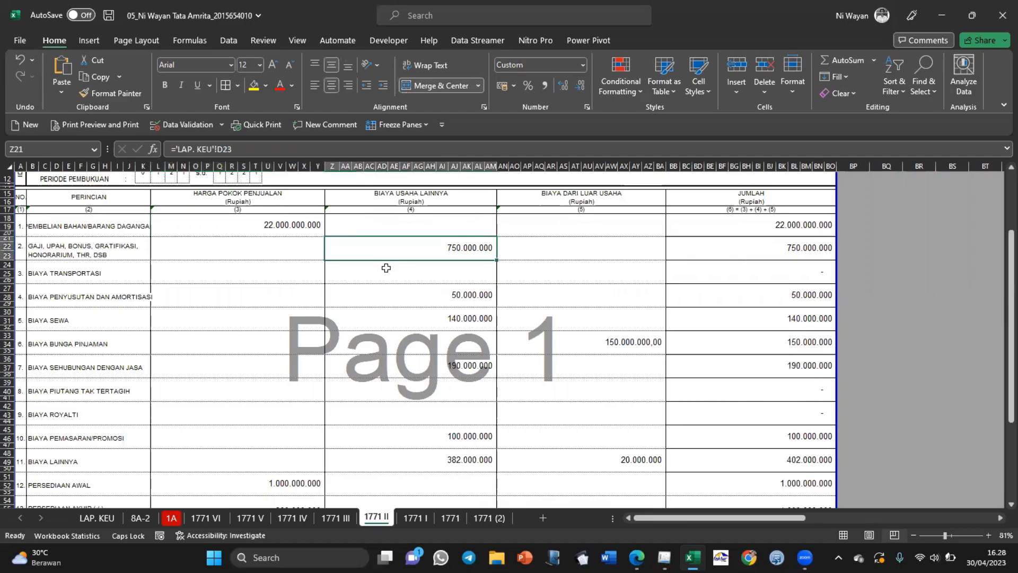
pyautogui.click(390, 297)
pyautogui.click(248, 231)
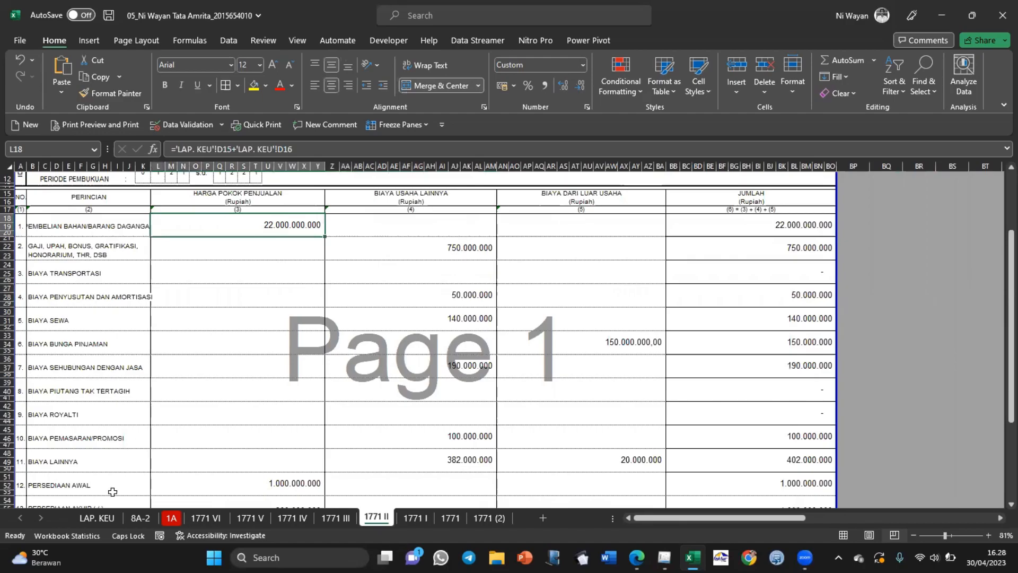
# Step: On LAP. KEU, check the electricity and water, salaries, and STNK/PBB/stamp duty expense amounts
pyautogui.click(96, 517)
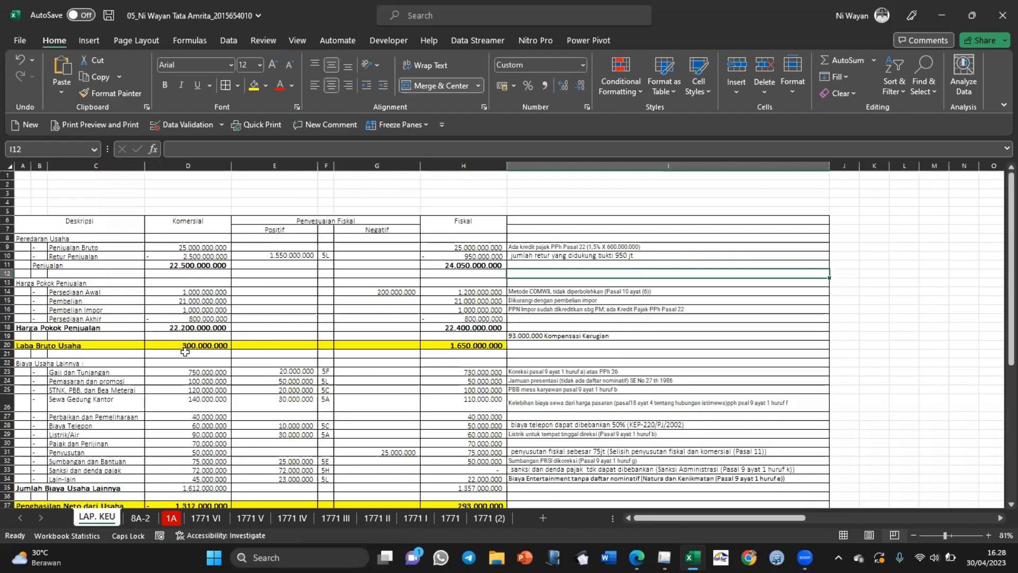
pyautogui.scroll(-3, 185, 352)
pyautogui.scroll(-3, 184, 352)
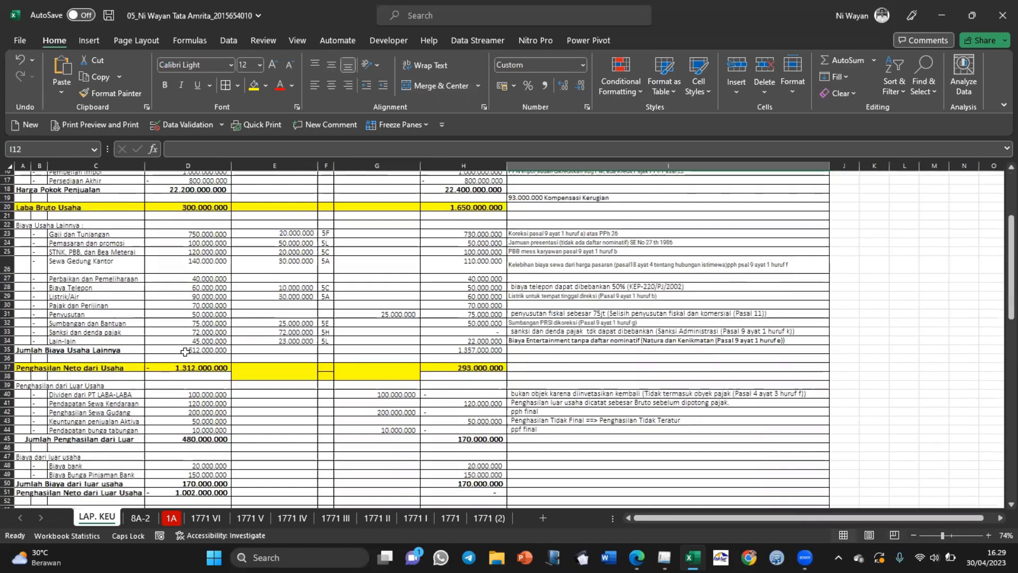
pyautogui.rightClick(184, 352)
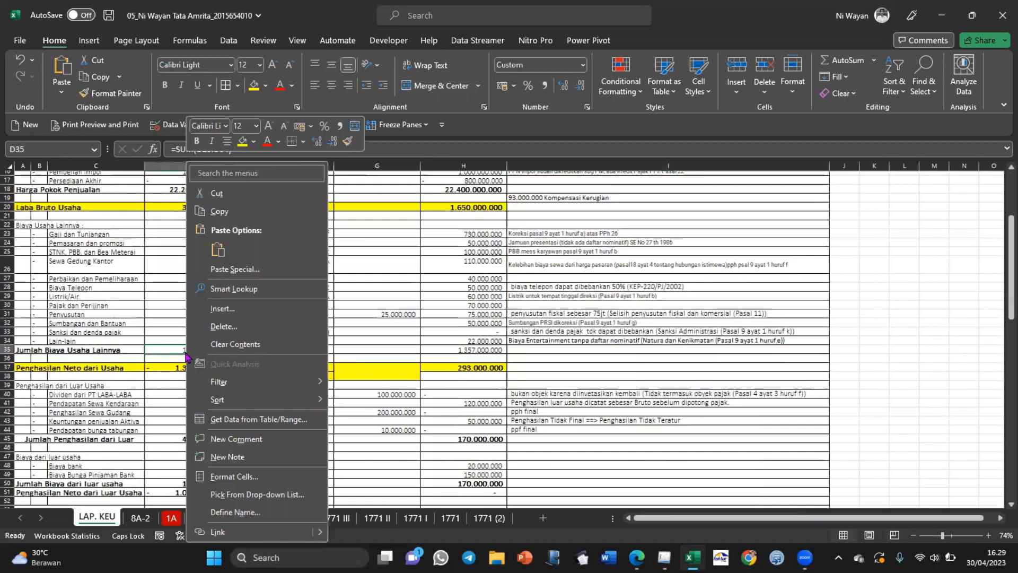
pyautogui.press('Escape')
pyautogui.click(172, 295)
pyautogui.keyDown('ctrl'); pyautogui.scroll(2, 173, 294); pyautogui.keyUp('ctrl')
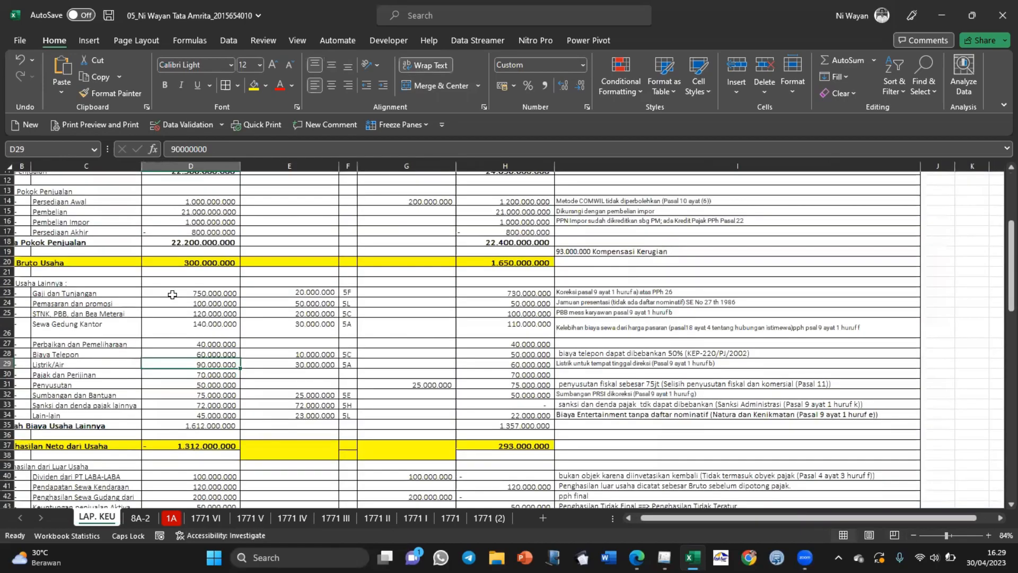
pyautogui.click(173, 295)
pyautogui.click(170, 312)
pyautogui.scroll(-1, 182, 392)
pyautogui.scroll(-2, 181, 392)
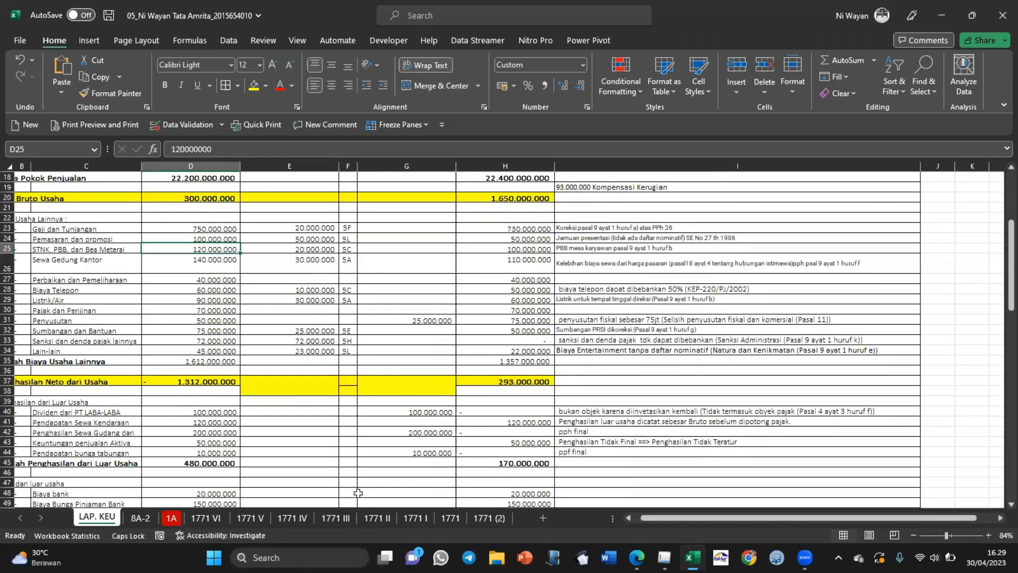
# Step: Recheck 1771 II's salaries figure and row 1 total, with row 14 totalling 23.782.000.000
pyautogui.click(376, 517)
pyautogui.scroll(1, 358, 334)
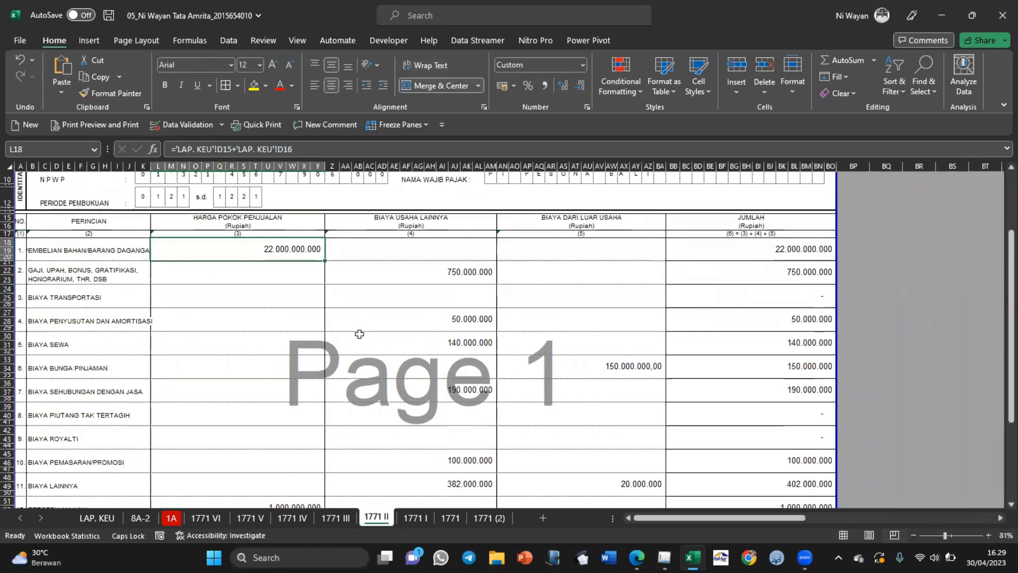
pyautogui.scroll(-1, 274, 243)
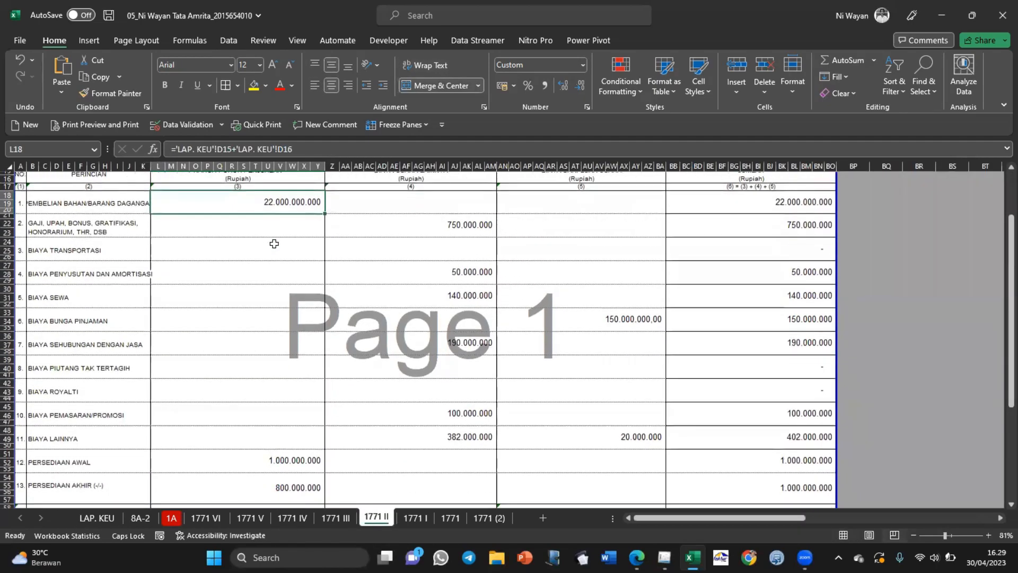
pyautogui.scroll(2, 273, 242)
pyautogui.click(424, 275)
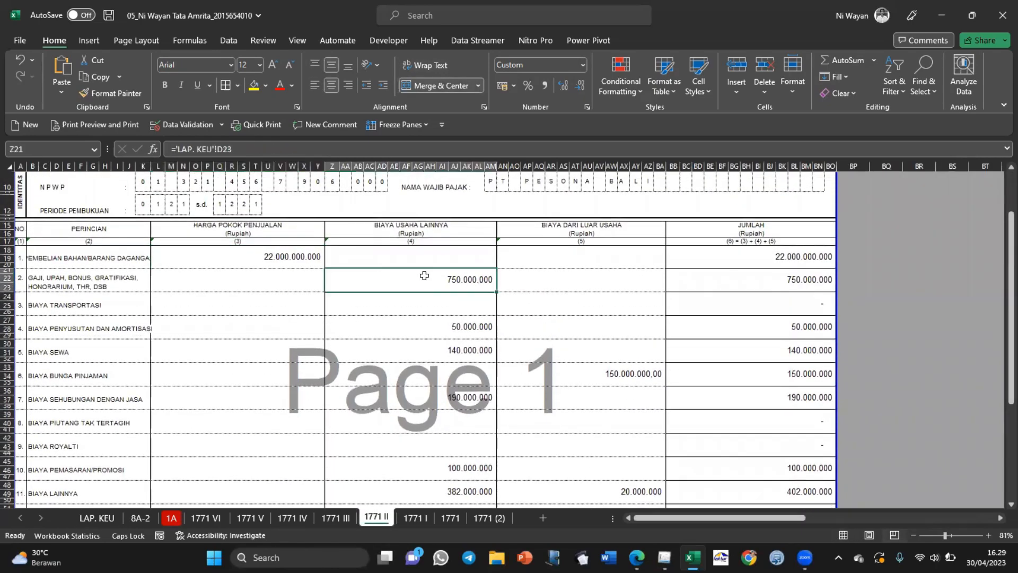
pyautogui.click(793, 258)
pyautogui.scroll(-5, 777, 375)
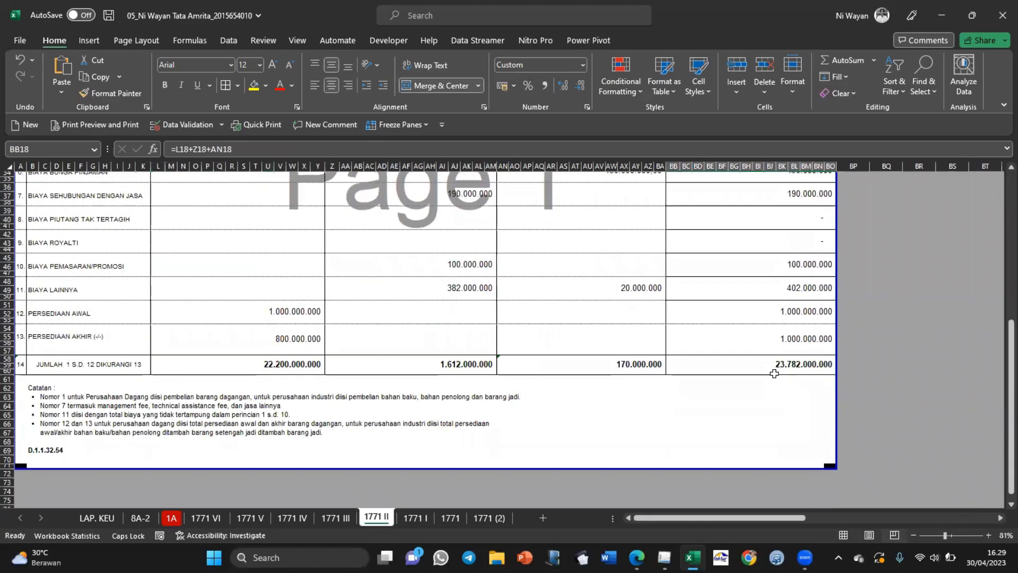
pyautogui.scroll(1, 774, 373)
pyautogui.scroll(2, 774, 373)
# Step: Re-commit the Harga Pokok Penjualan amounts in rows 1 through 11 of Rincian 1771-II
pyautogui.hotkey('alt', 'Tab')
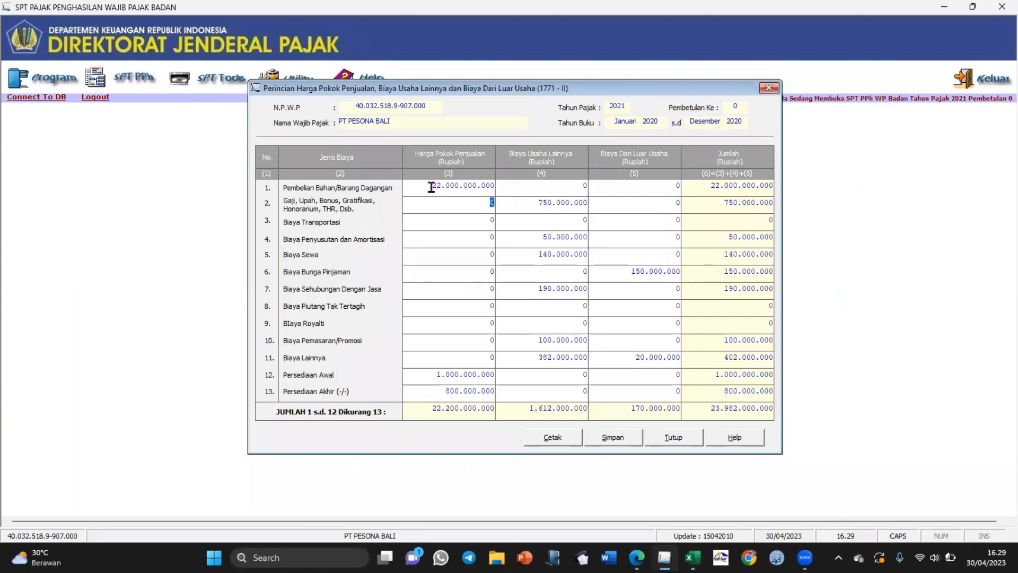
pyautogui.click(432, 186)
pyautogui.click(461, 202)
pyautogui.click(529, 204)
pyautogui.click(526, 239)
pyautogui.click(524, 253)
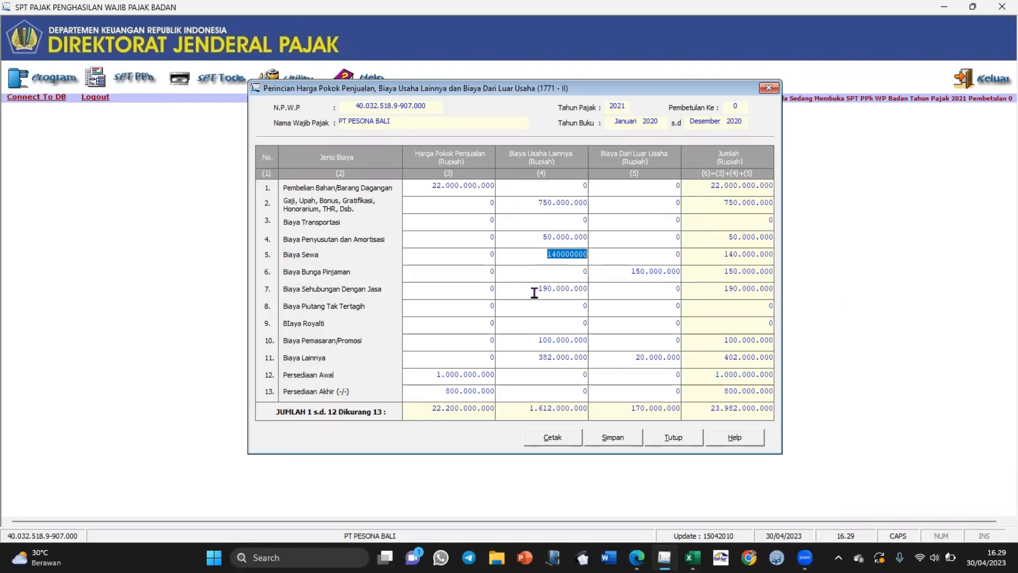
pyautogui.click(534, 291)
pyautogui.click(523, 344)
pyautogui.click(522, 357)
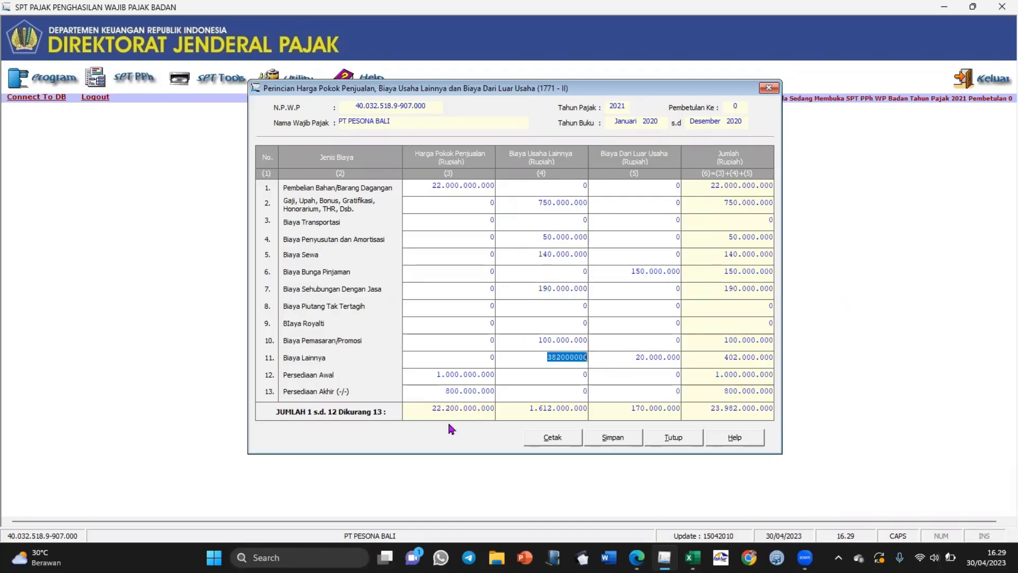
# Step: Check row 1's non-operating cost and the 23.982.000.000 grand total, then compare in Excel
pyautogui.moveTo(702, 188); pyautogui.dragTo(744, 266)
pyautogui.click(665, 188)
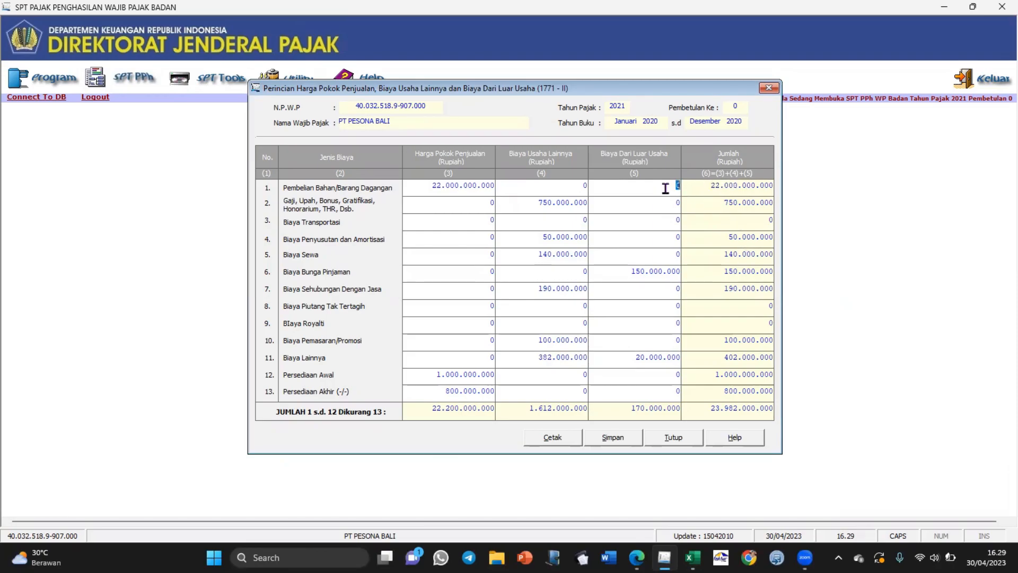
pyautogui.click(429, 405)
pyautogui.click(415, 406)
pyautogui.click(648, 193)
pyautogui.hotkey('alt', 'Tab')
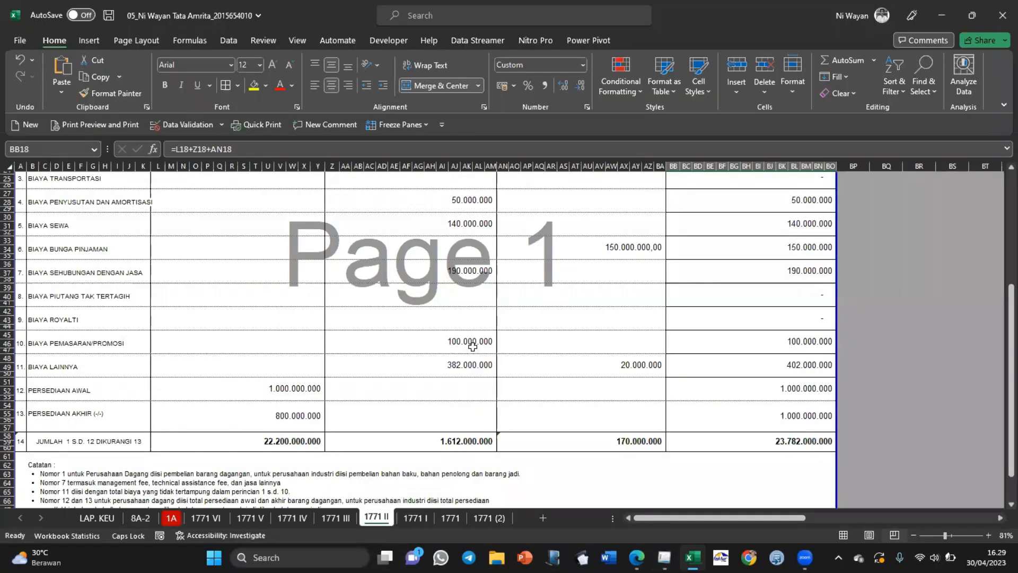
# Step: Save Formulir 1771-II totalling 23.982.000.000, confirm the save, and close the form
pyautogui.scroll(-1, 299, 343)
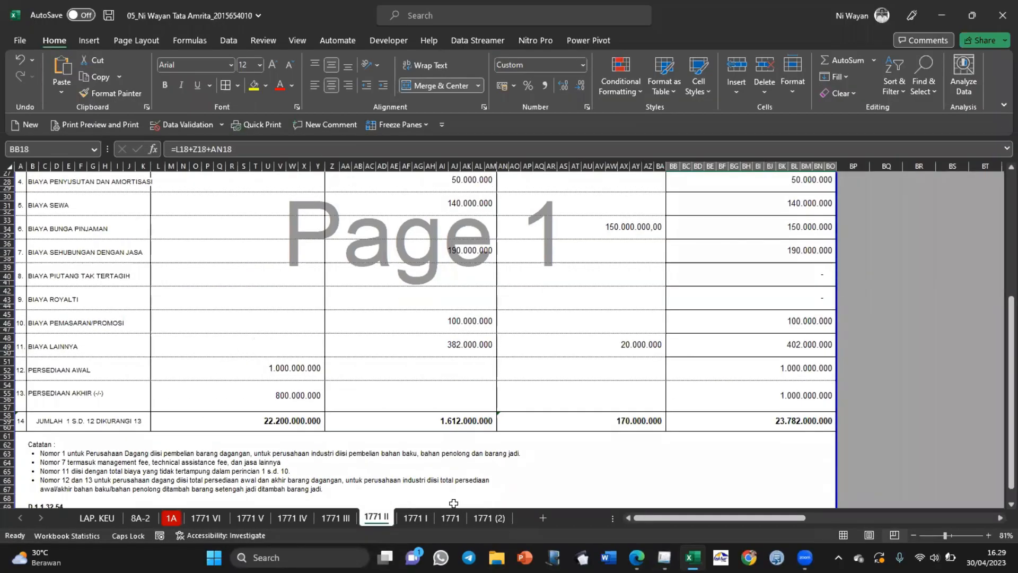
pyautogui.hotkey('alt', 'Tab')
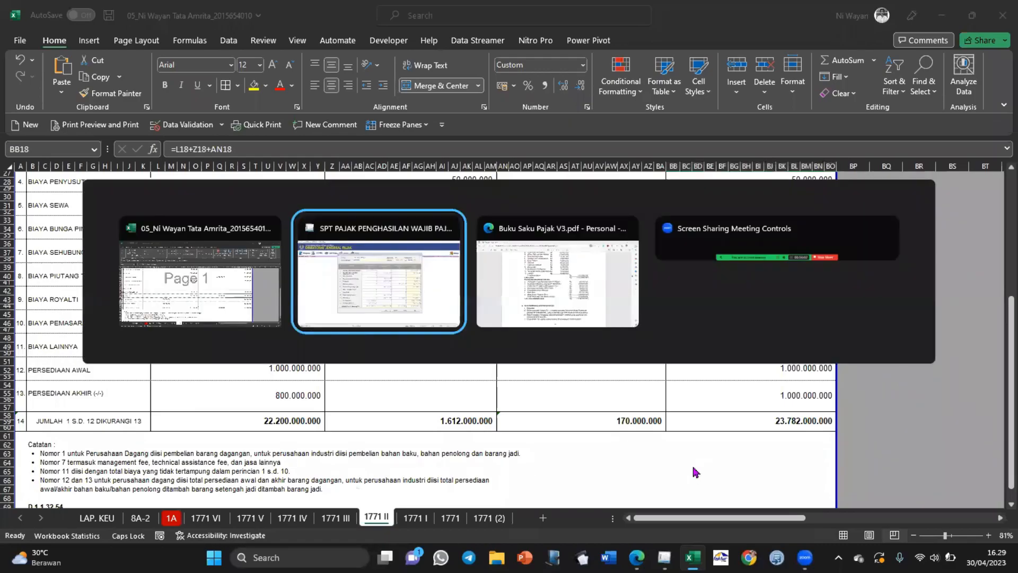
pyautogui.click(632, 441)
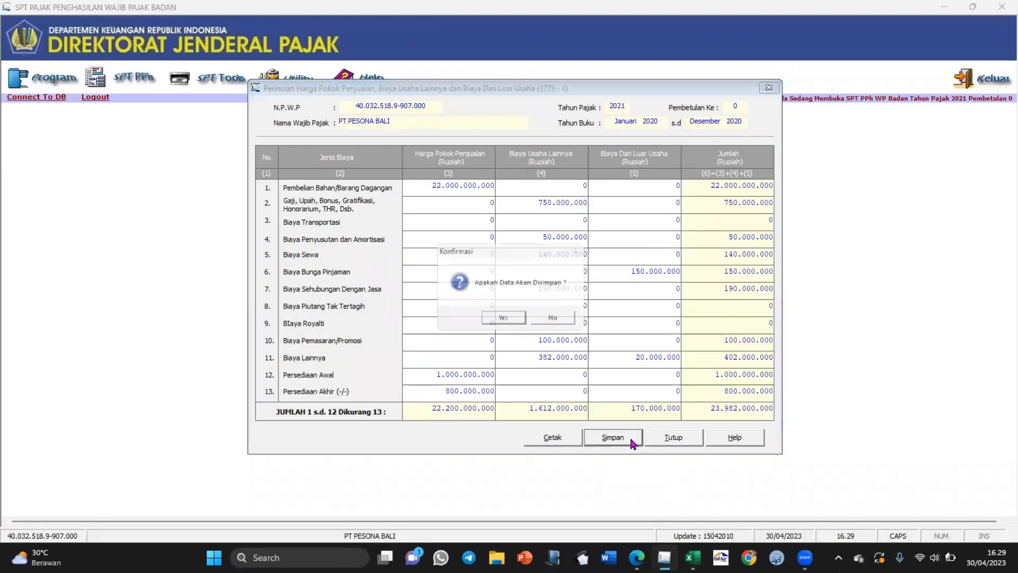
pyautogui.click(503, 317)
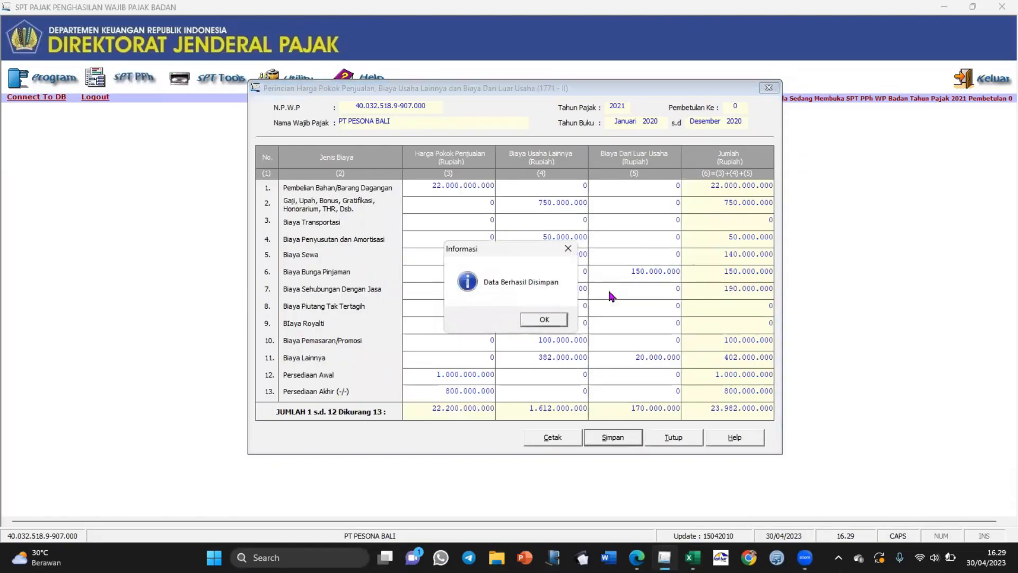
pyautogui.click(544, 319)
pyautogui.click(769, 88)
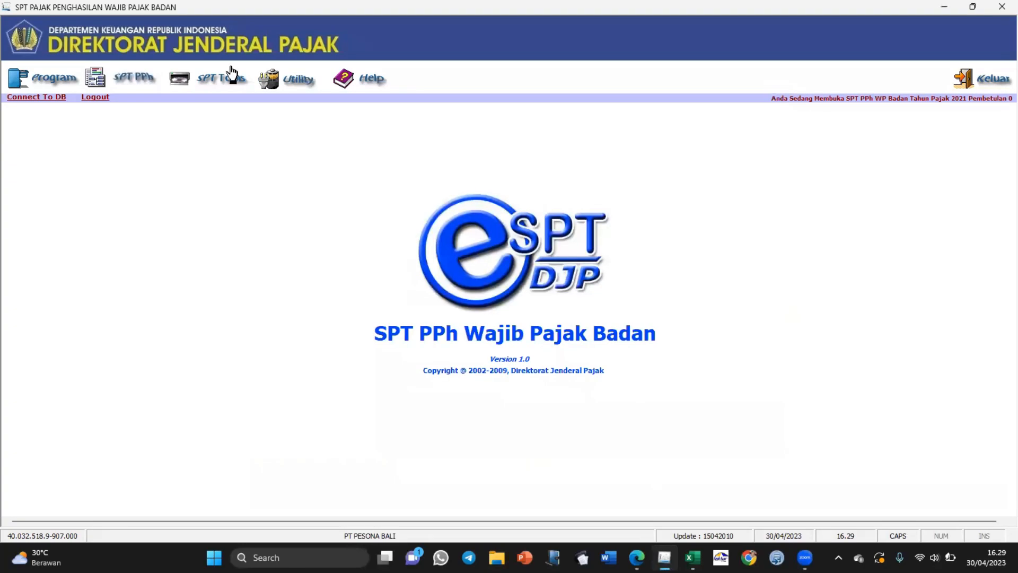
# Step: Open Formulir 1771-I and review fields 1a, 1c, 2 and 3, net commercial income (1.002.000.000)
pyautogui.click(133, 75)
pyautogui.moveTo(137, 119)
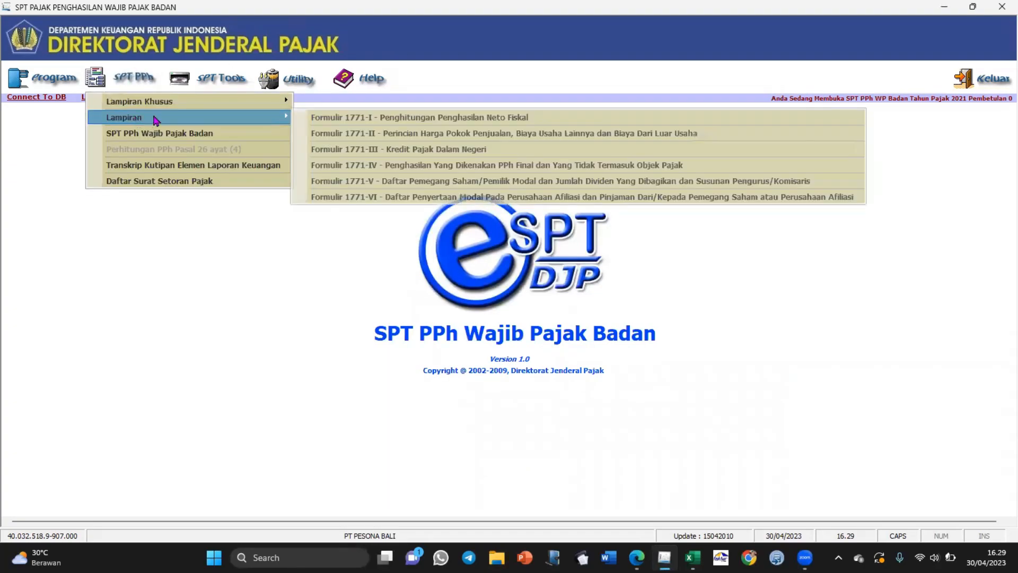
pyautogui.click(422, 118)
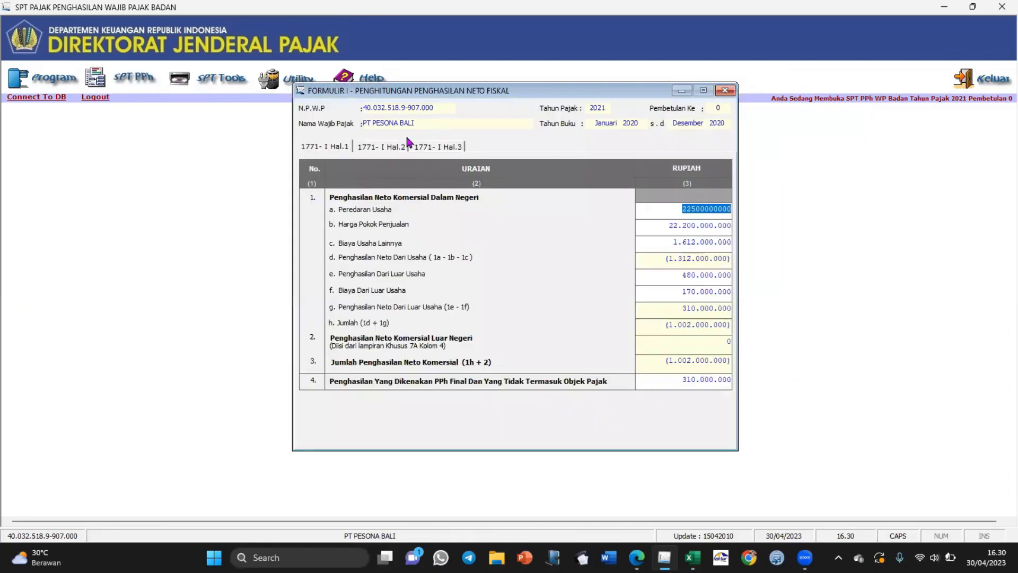
pyautogui.click(651, 247)
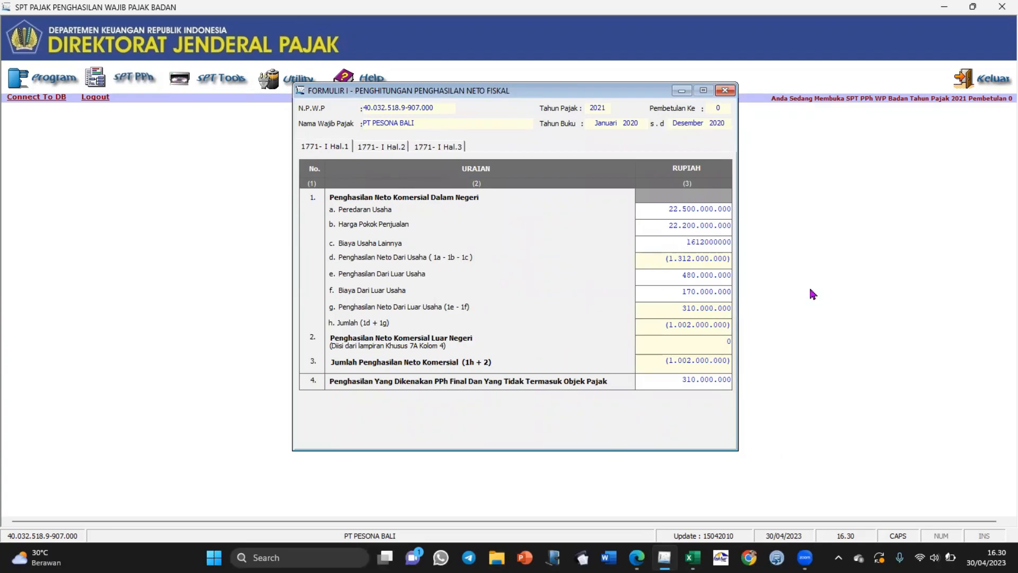
pyautogui.doubleClick(678, 355)
pyautogui.click(666, 214)
pyautogui.doubleClick(663, 346)
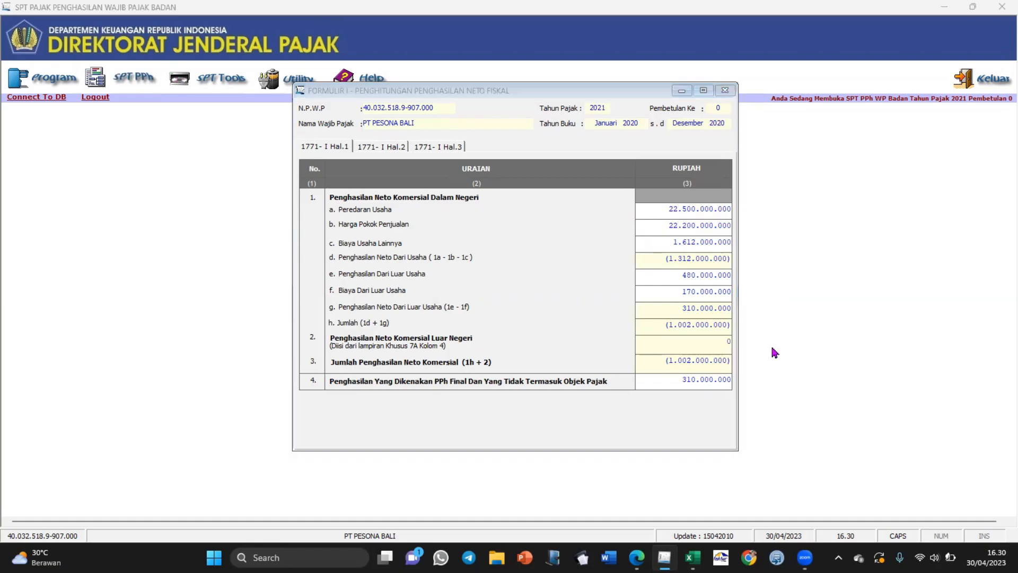
pyautogui.hotkey('alt', 'Tab')
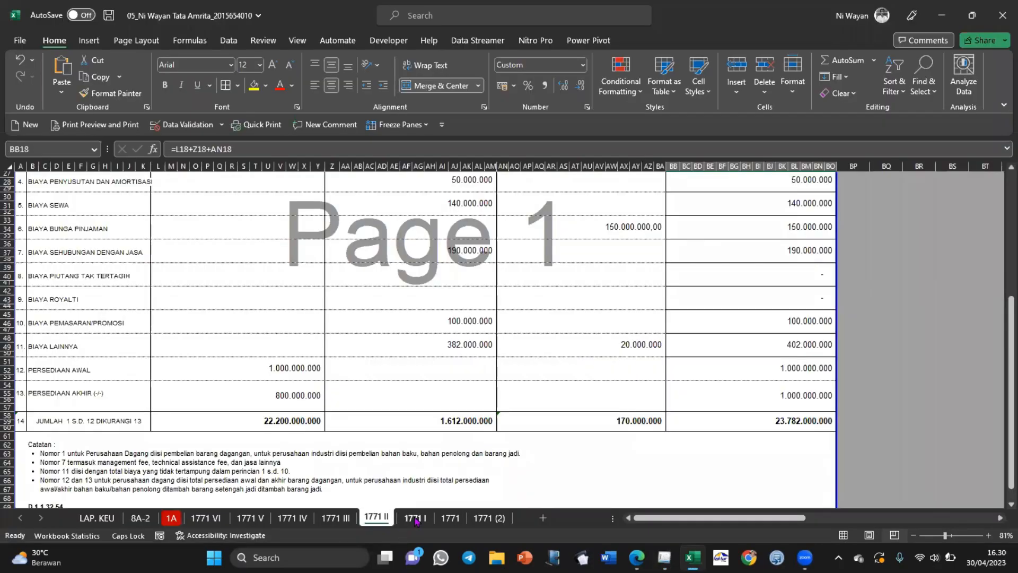
# Step: Trace the 1771 I field 1a turnover to the LAP. KEU net sales in D11
pyautogui.click(416, 520)
pyautogui.scroll(15, 441, 450)
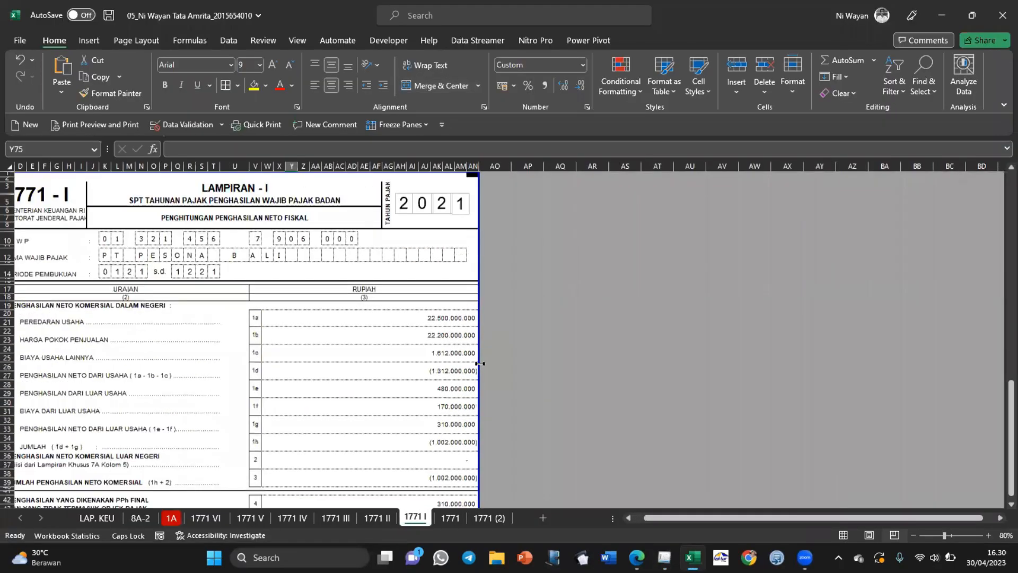
pyautogui.hscroll(-3, 480, 363)
pyautogui.click(419, 320)
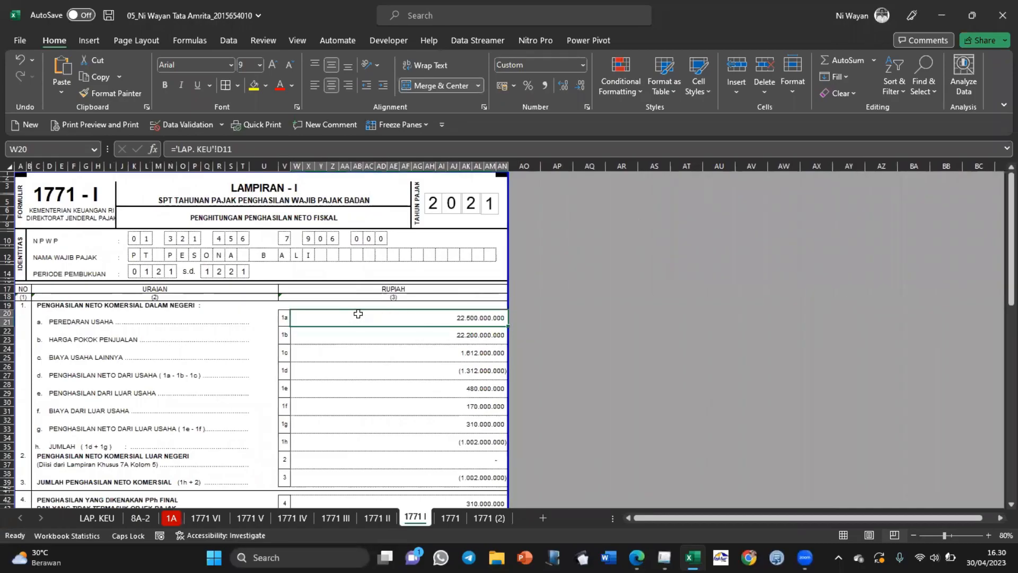
pyautogui.click(94, 520)
pyautogui.scroll(6, 191, 343)
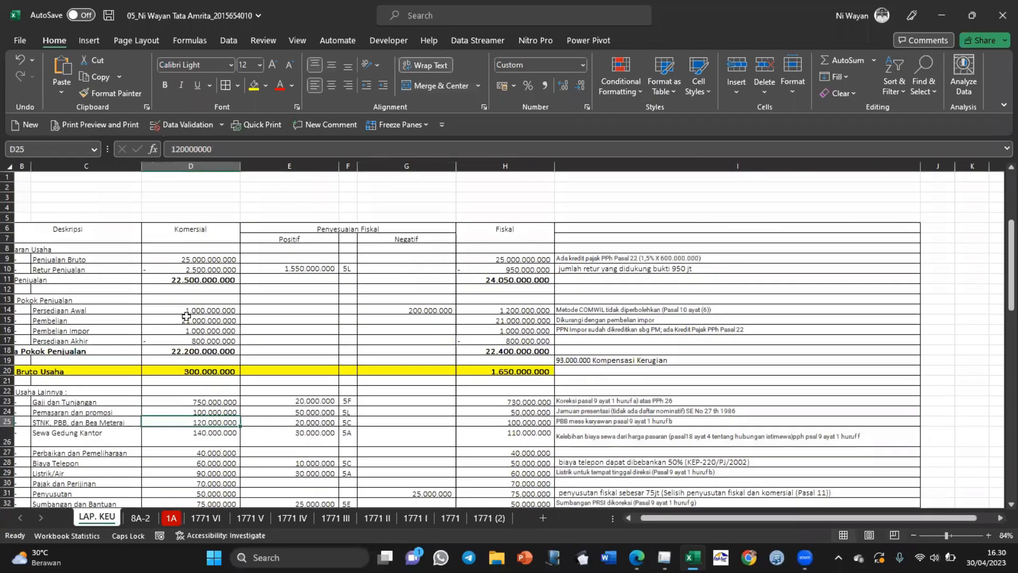
pyautogui.click(204, 277)
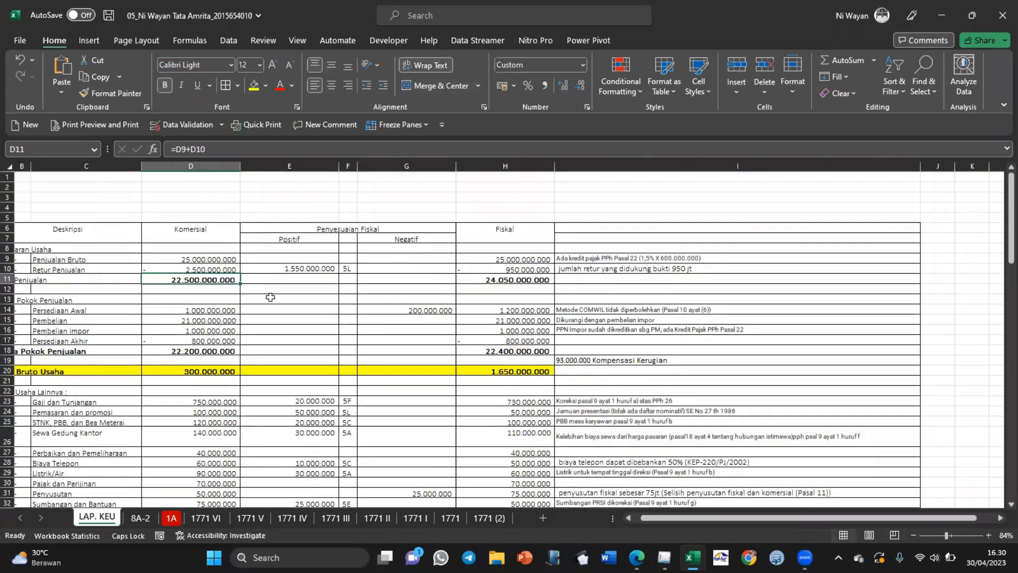
pyautogui.hotkey('alt', 'Tab')
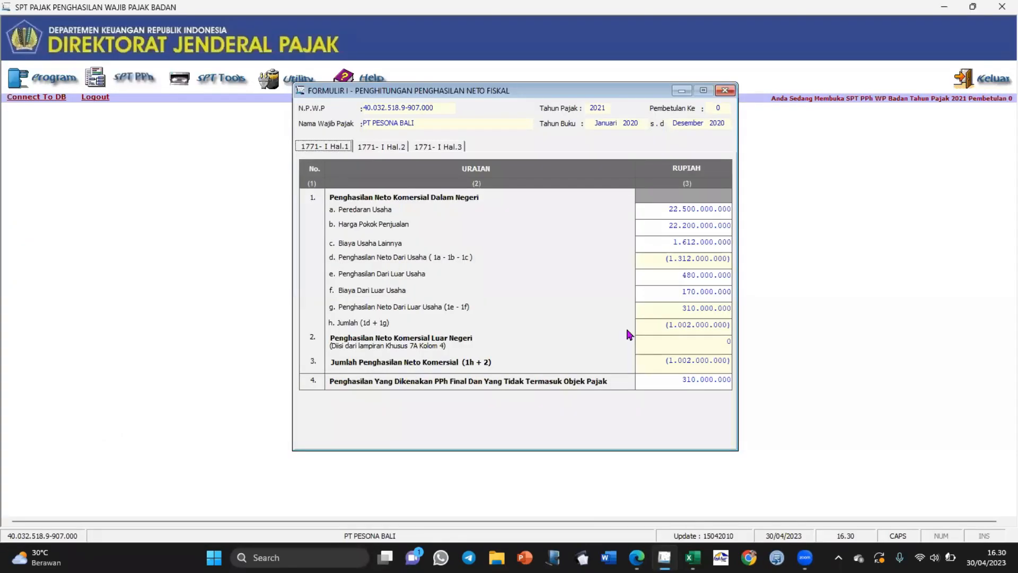
pyautogui.hotkey('alt', 'Tab')
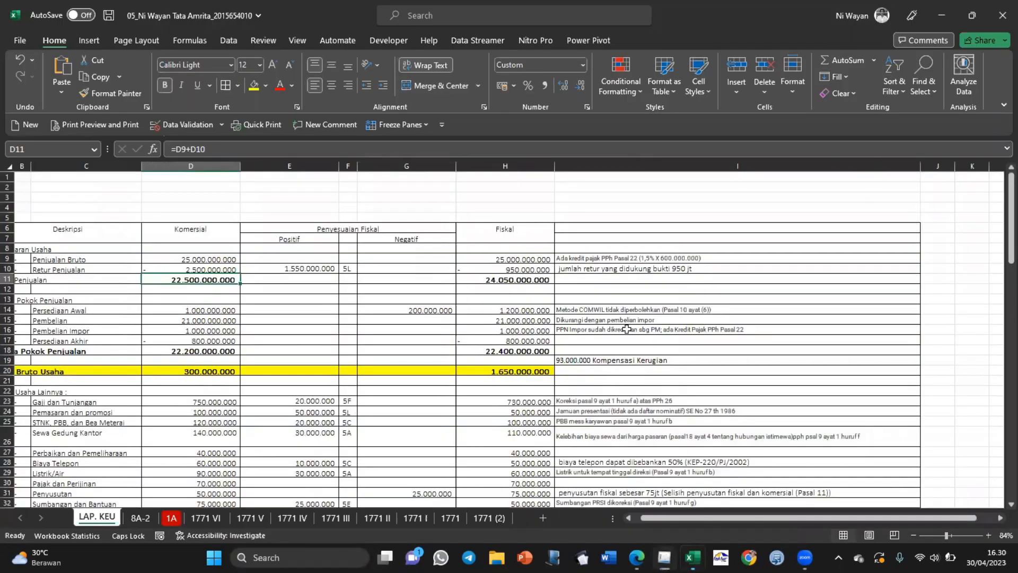
# Step: Trace the 1b cost of sales figure to the LAP. KEU Harga Pokok Penjualan total
pyautogui.click(415, 517)
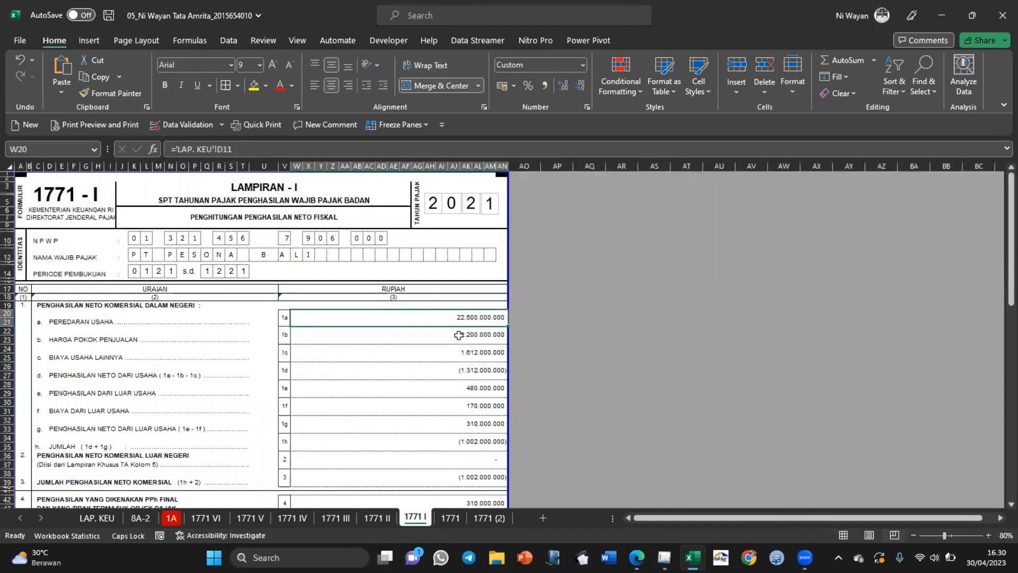
pyautogui.click(459, 335)
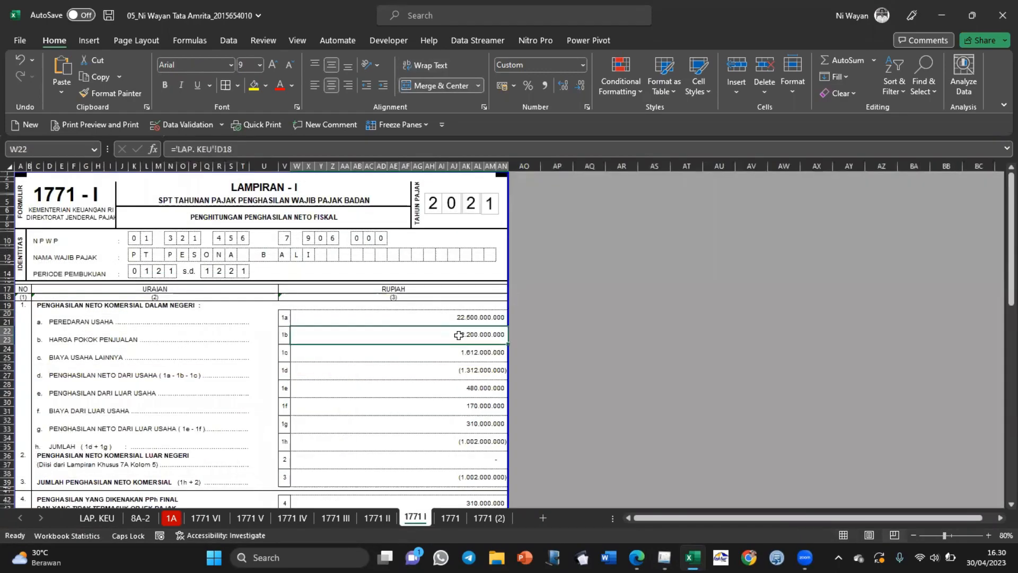
pyautogui.scroll(-1, 458, 335)
pyautogui.hotkey('alt', 'Tab')
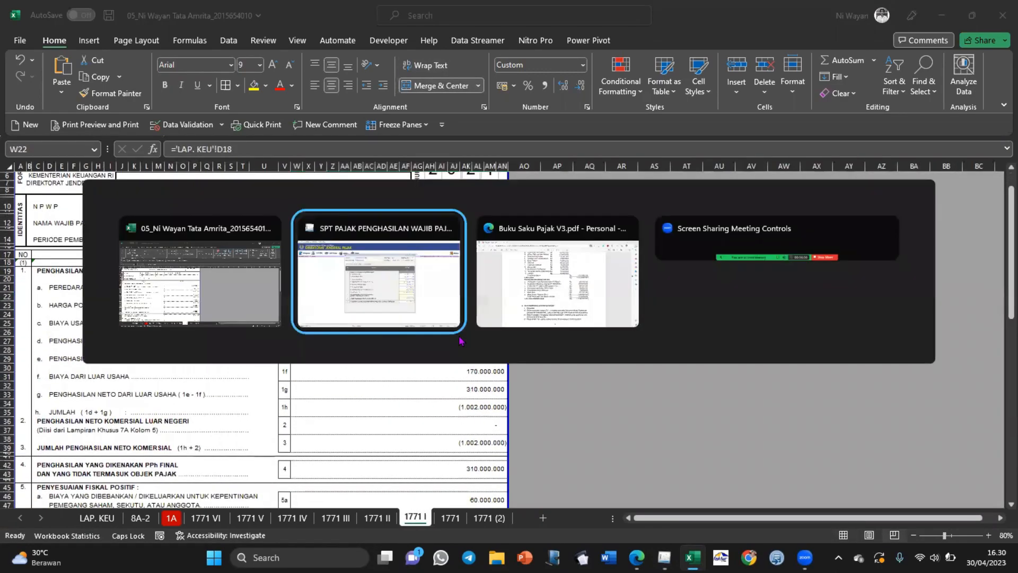
pyautogui.press('Escape')
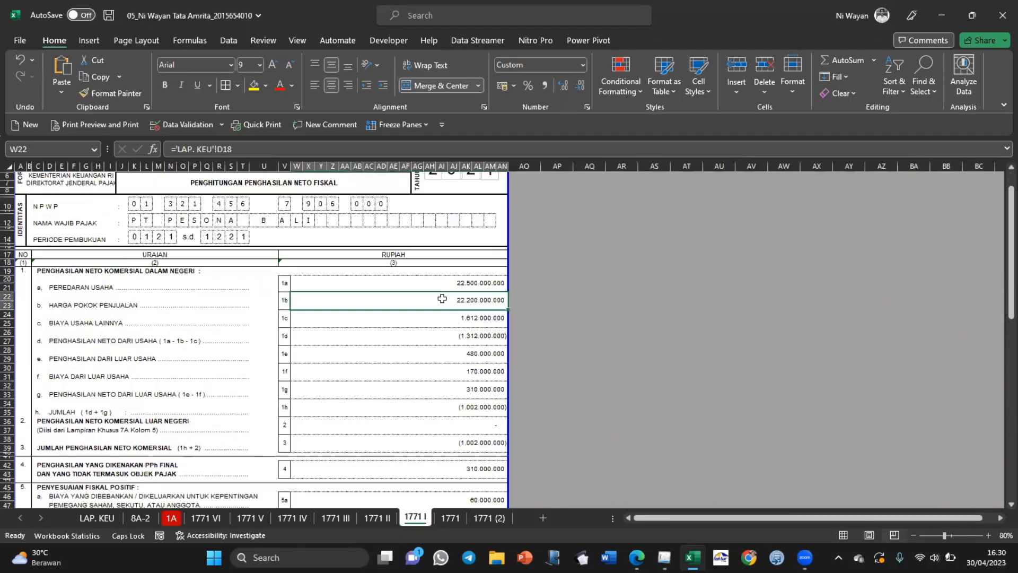
pyautogui.click(97, 517)
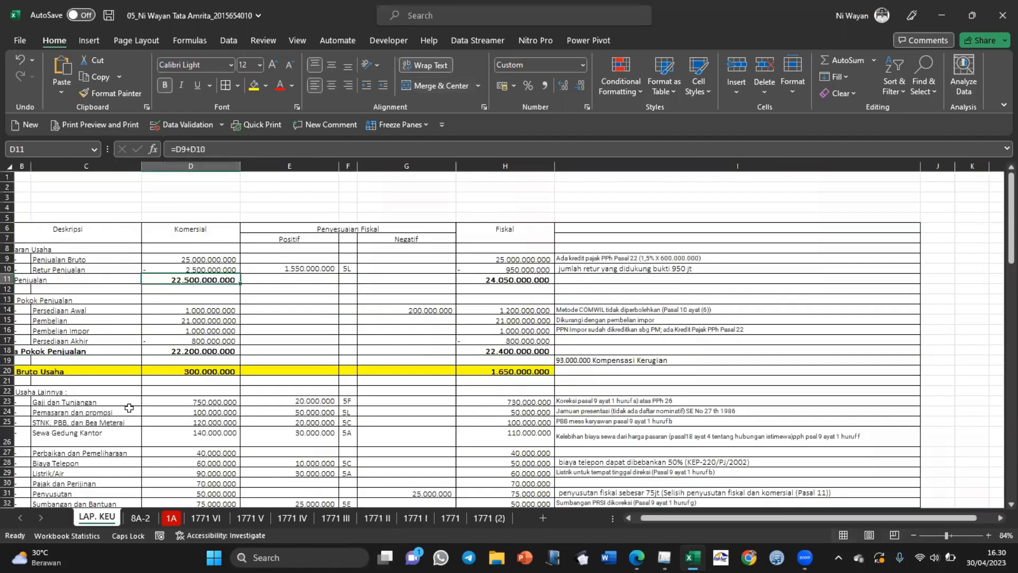
pyautogui.scroll(-1, 129, 407)
pyautogui.scroll(-3, 130, 407)
pyautogui.hscroll(-1, 129, 407)
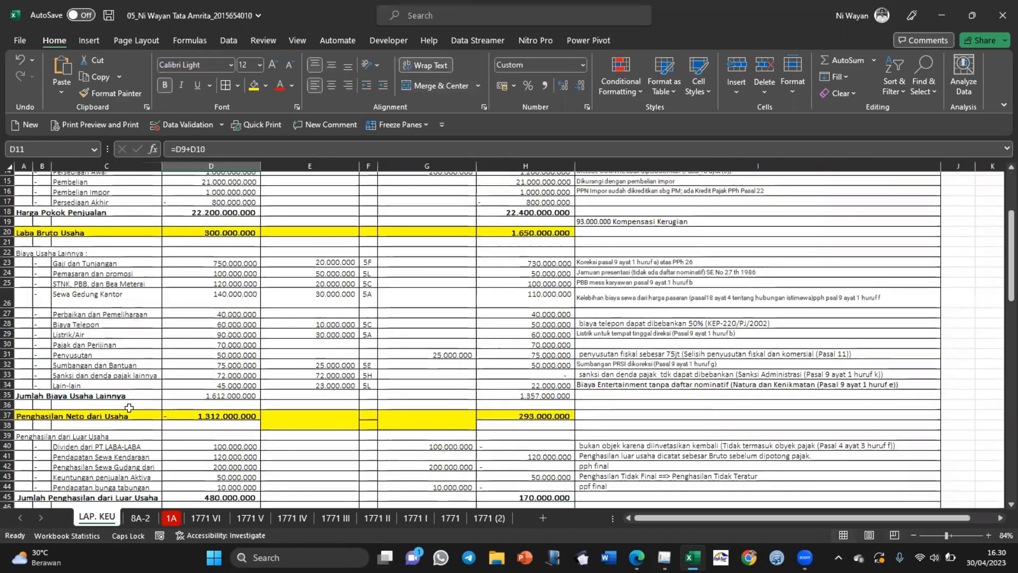
pyautogui.scroll(2, 130, 407)
pyautogui.click(247, 286)
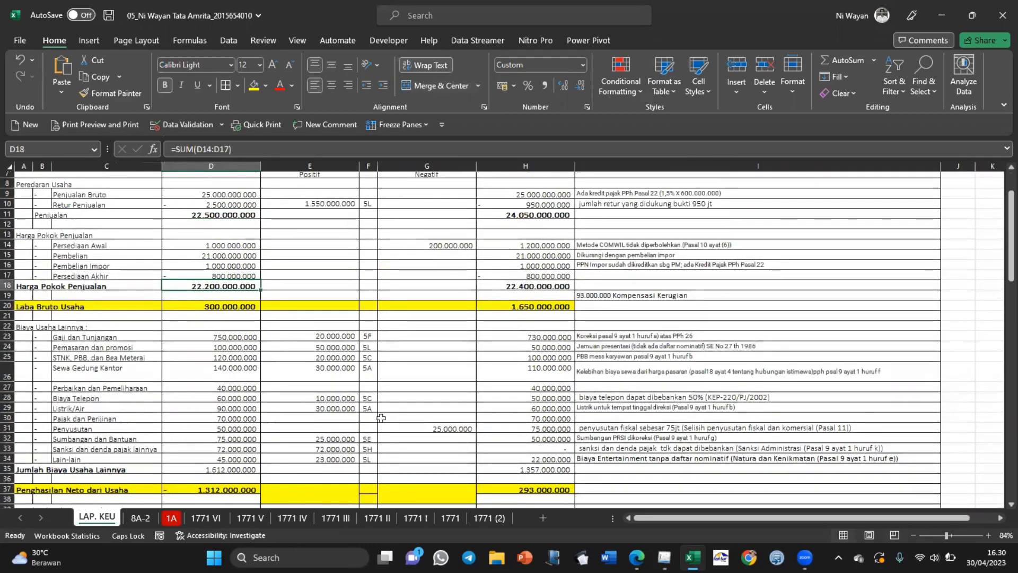
# Step: Match Biaya Usaha Lainnya 1.612.000.000 across e-SPT, 1771 I field 1c and LAP. KEU, then inspect 1d
pyautogui.hotkey('alt', 'Tab')
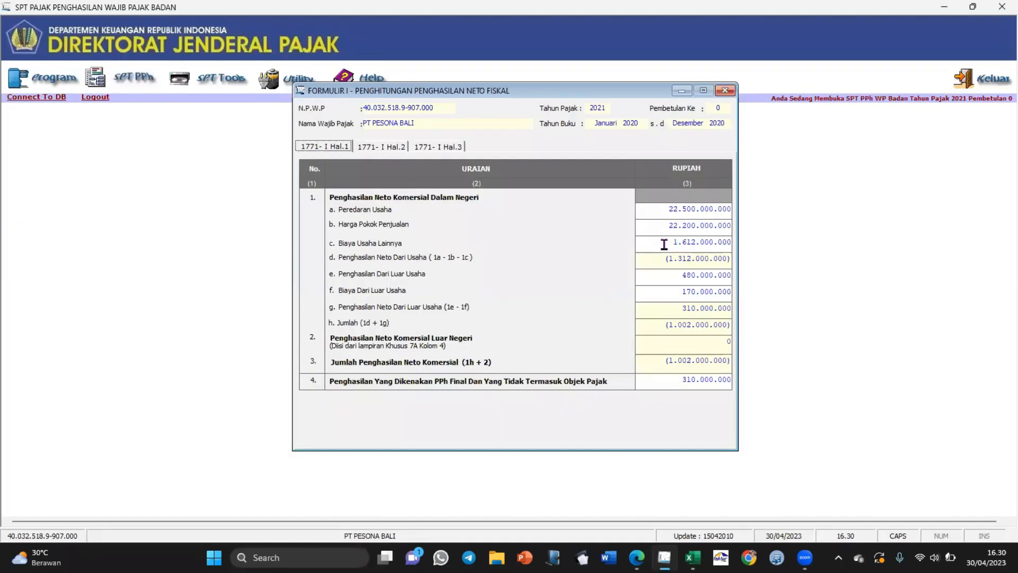
pyautogui.click(664, 244)
pyautogui.hotkey('alt', 'Tab')
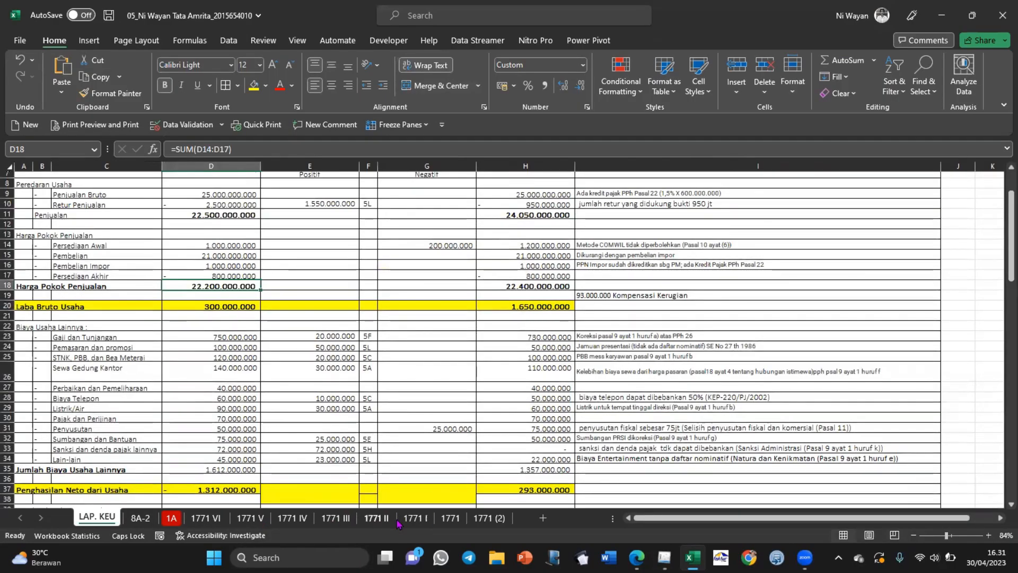
pyautogui.click(405, 518)
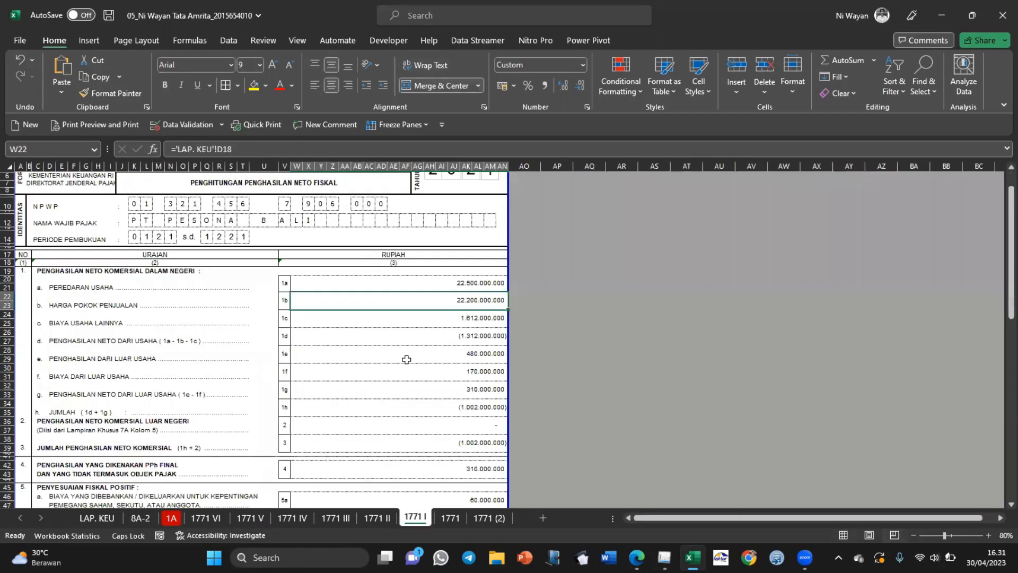
pyautogui.click(388, 316)
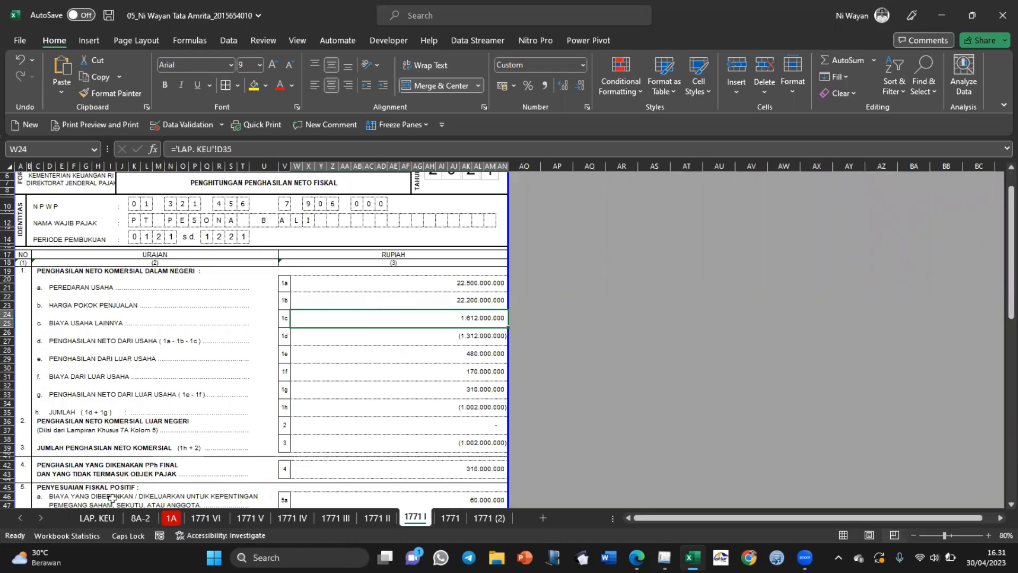
pyautogui.click(97, 518)
pyautogui.scroll(-2, 143, 413)
pyautogui.click(181, 398)
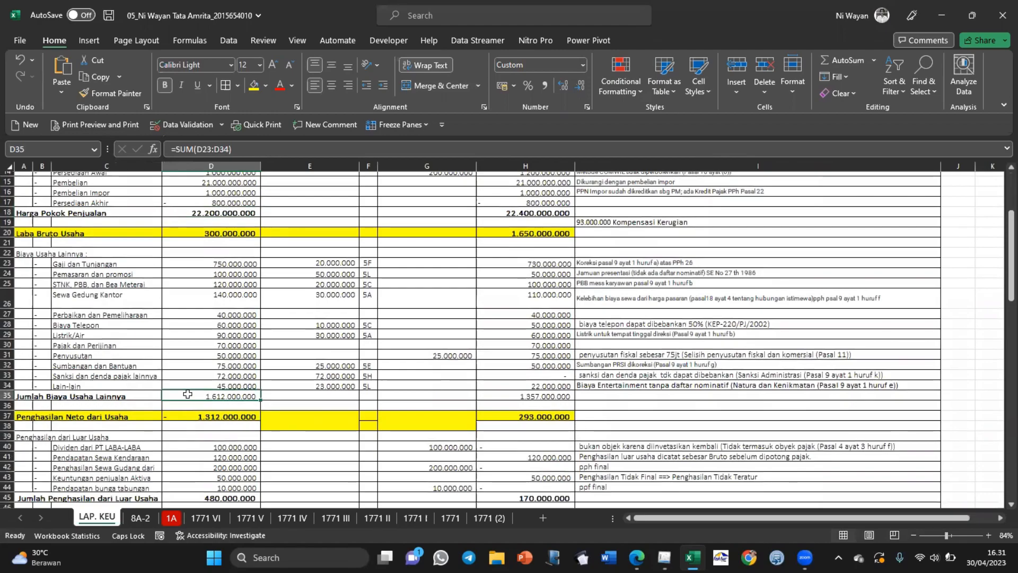
pyautogui.click(415, 518)
pyautogui.scroll(-1, 482, 380)
pyautogui.click(451, 328)
pyautogui.doubleClick(452, 327)
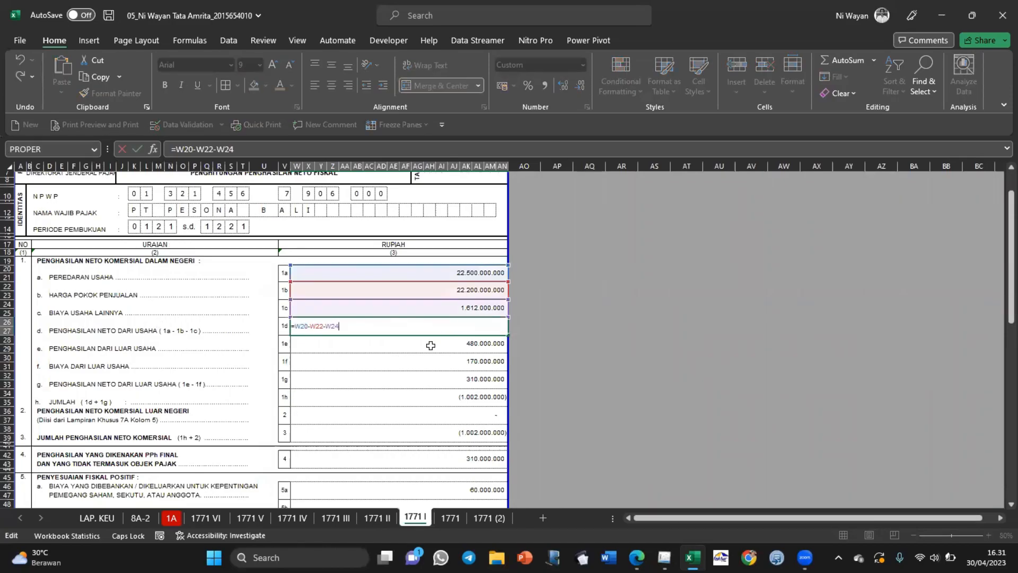
pyautogui.press('Return')
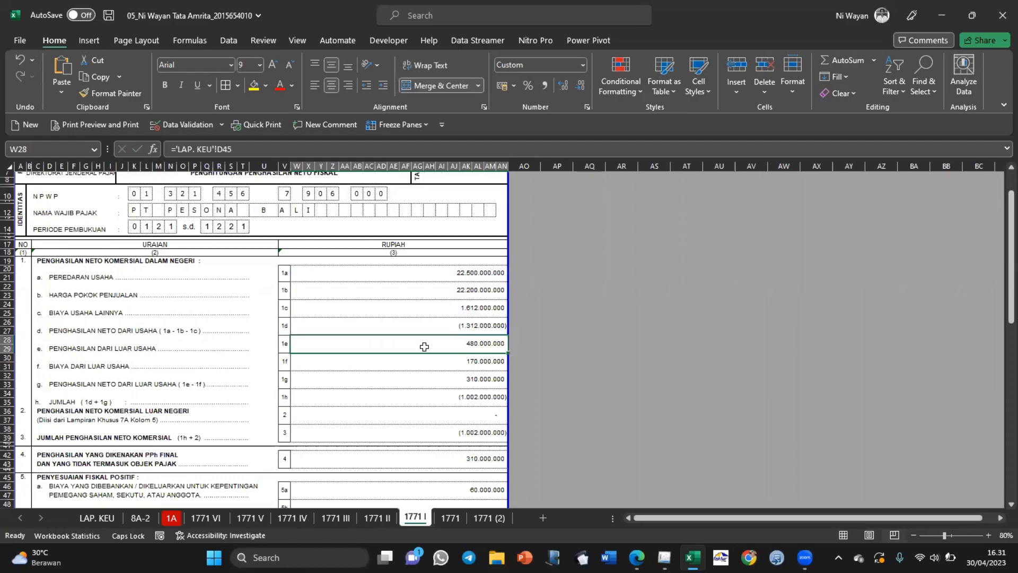
pyautogui.scroll(-1, 423, 346)
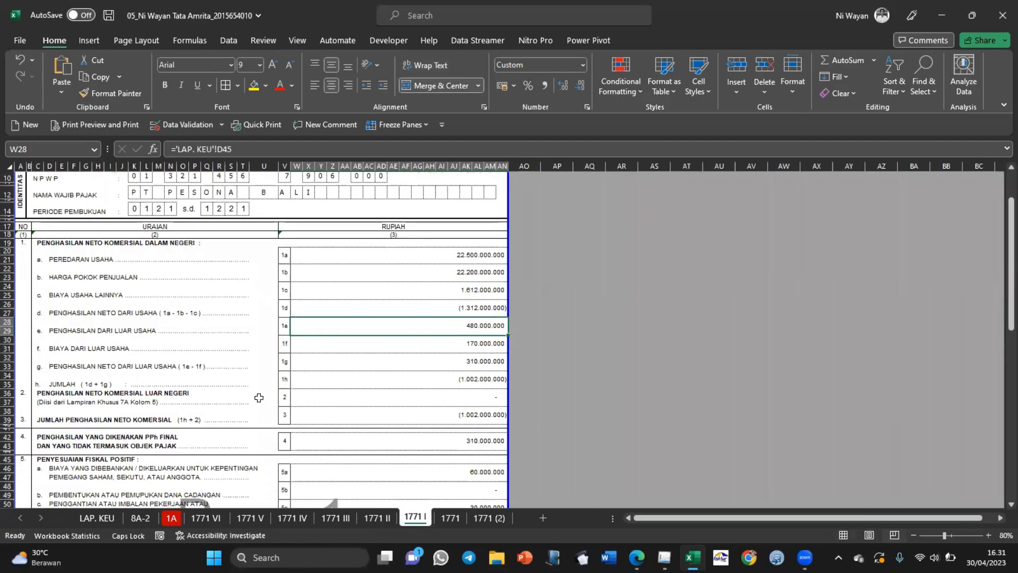
pyautogui.click(108, 521)
pyautogui.scroll(-1, 190, 455)
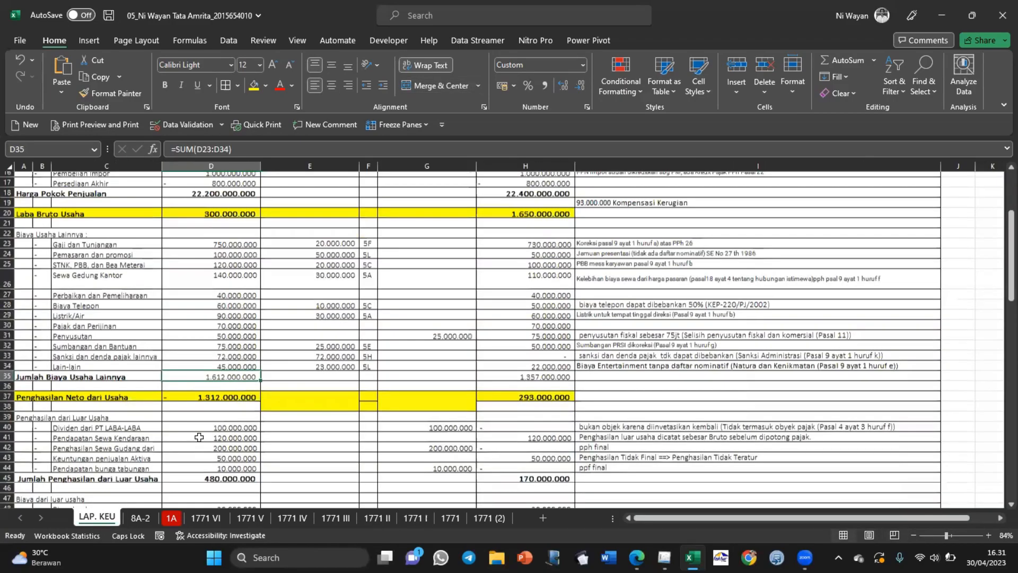
pyautogui.click(183, 473)
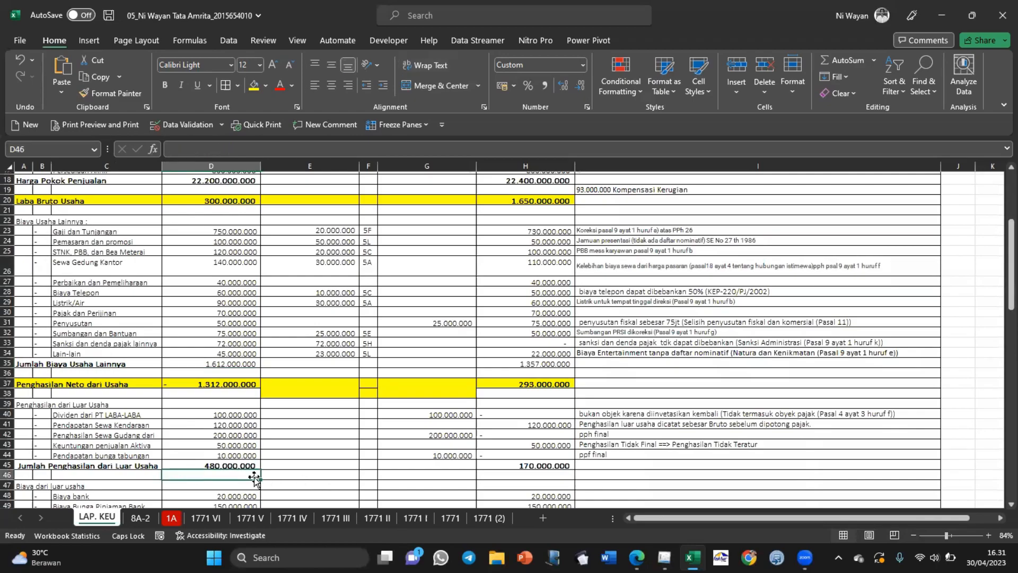
pyautogui.click(231, 462)
pyautogui.click(415, 517)
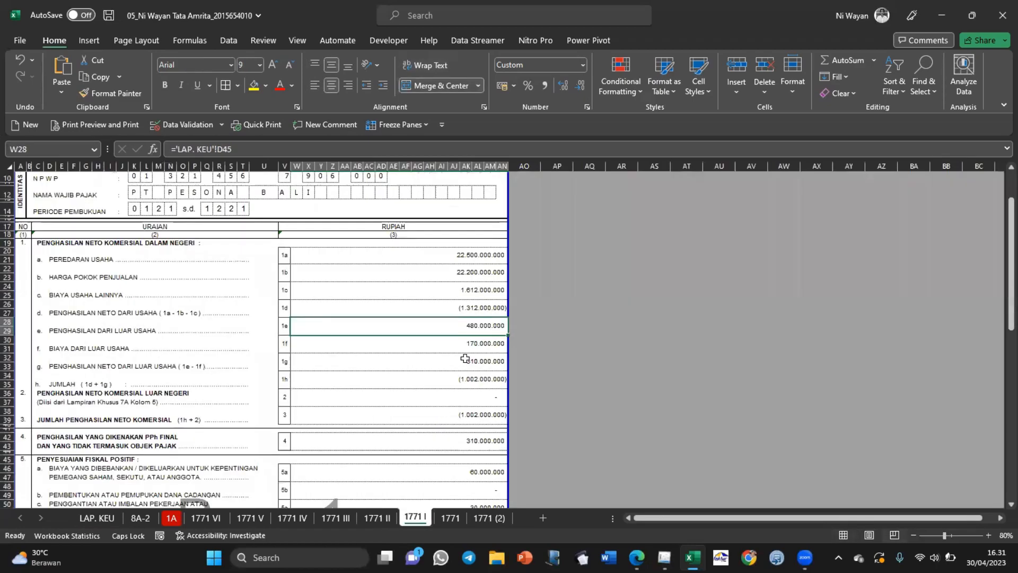
pyautogui.click(452, 347)
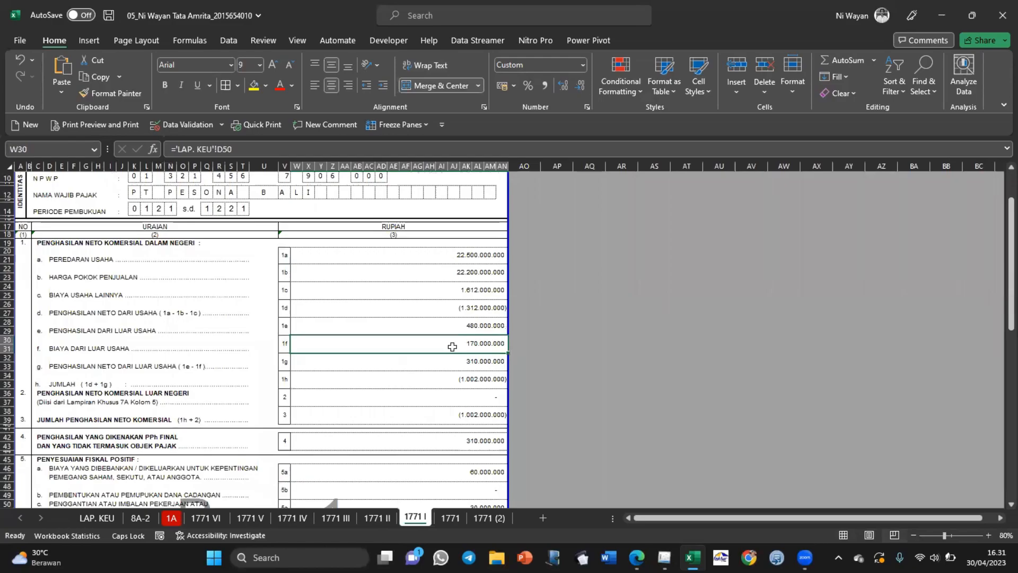
pyautogui.click(438, 364)
pyautogui.click(421, 383)
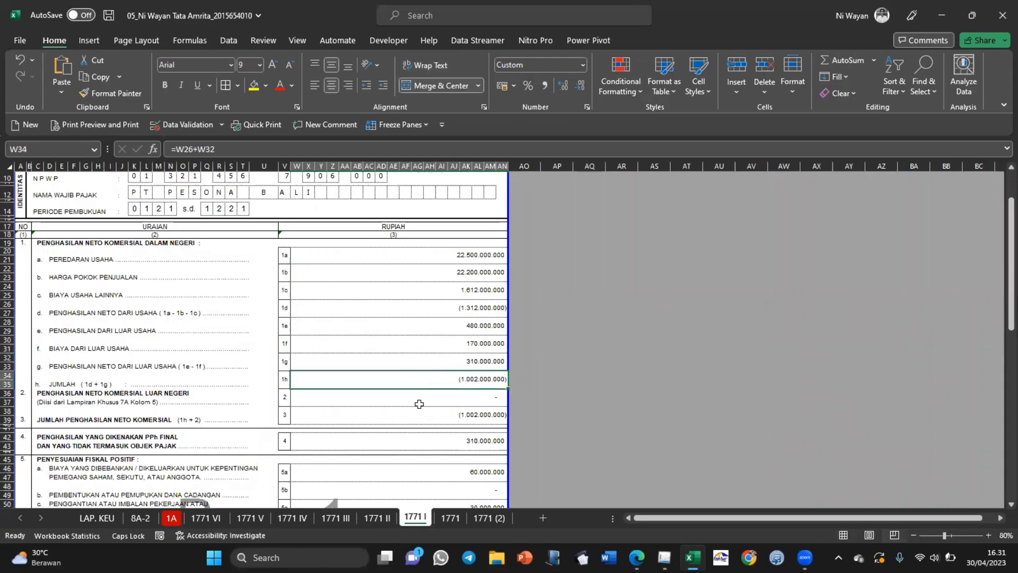
pyautogui.click(417, 408)
pyautogui.scroll(-5, 417, 409)
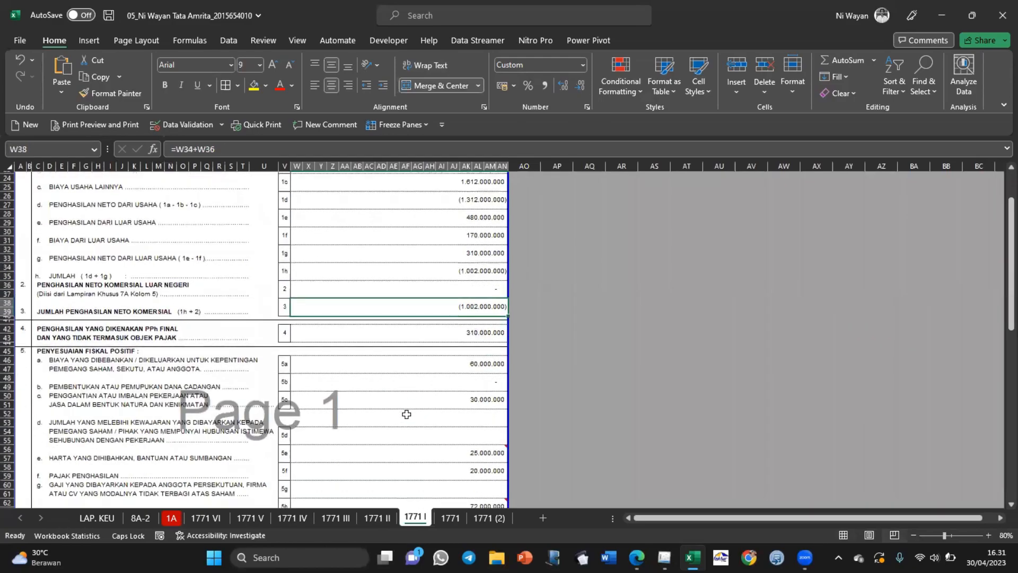
pyautogui.doubleClick(346, 308)
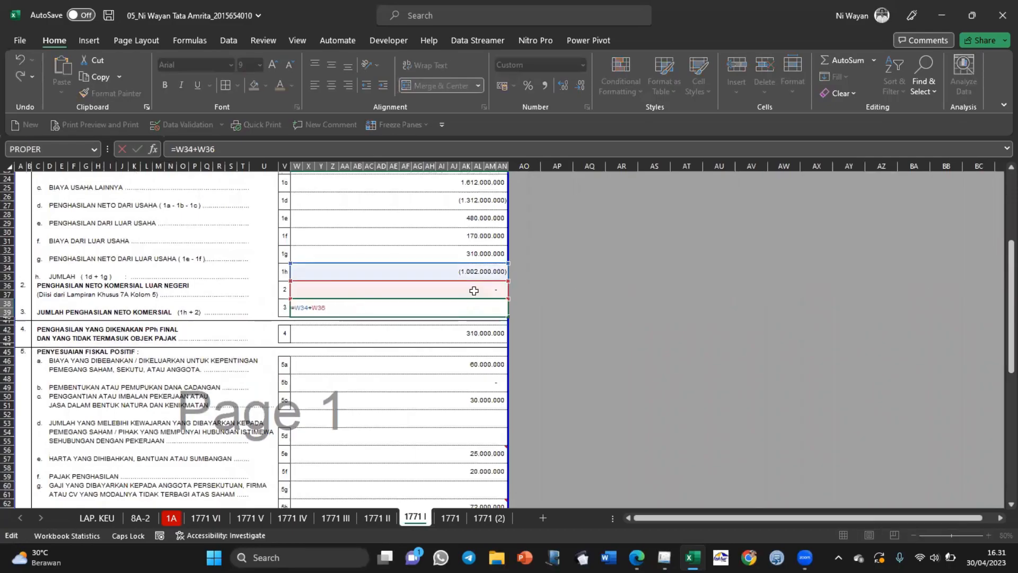
pyautogui.press('Return')
pyautogui.click(437, 327)
pyautogui.scroll(-3, 424, 312)
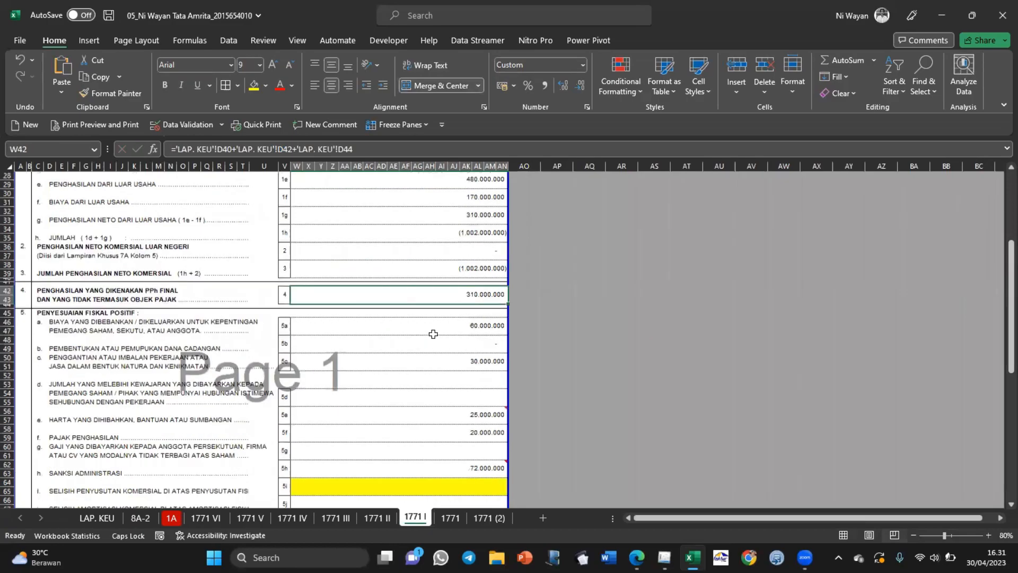
pyautogui.click(406, 292)
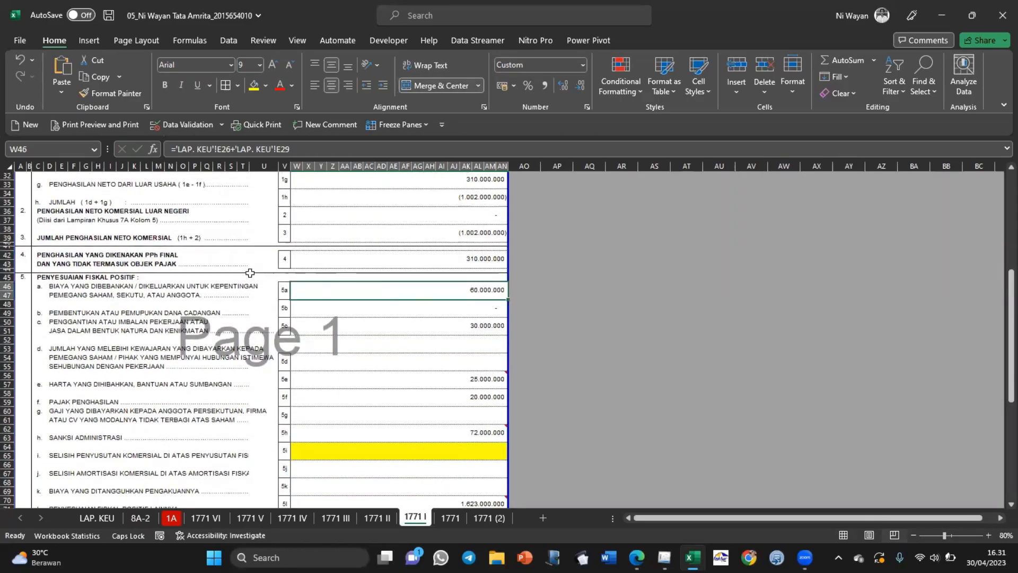
pyautogui.moveTo(38, 274); pyautogui.dragTo(325, 424)
pyautogui.click(340, 289)
pyautogui.scroll(-2, 340, 289)
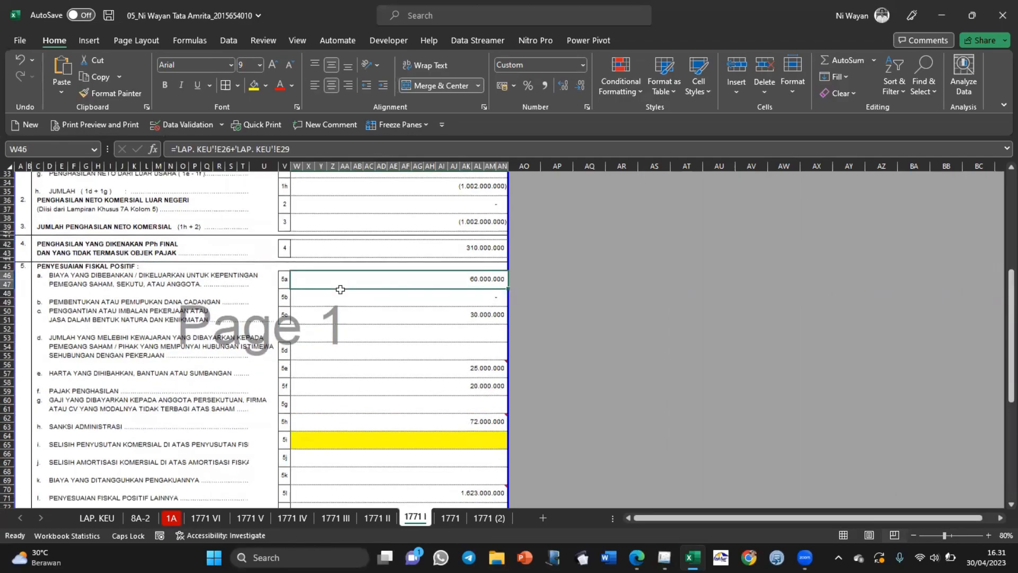
pyautogui.click(315, 289)
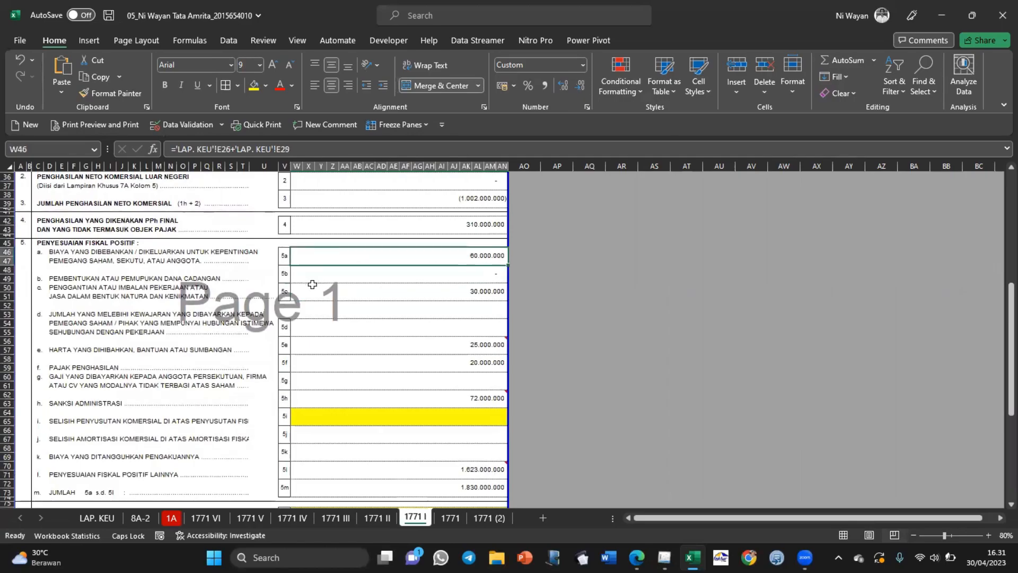
pyautogui.click(305, 326)
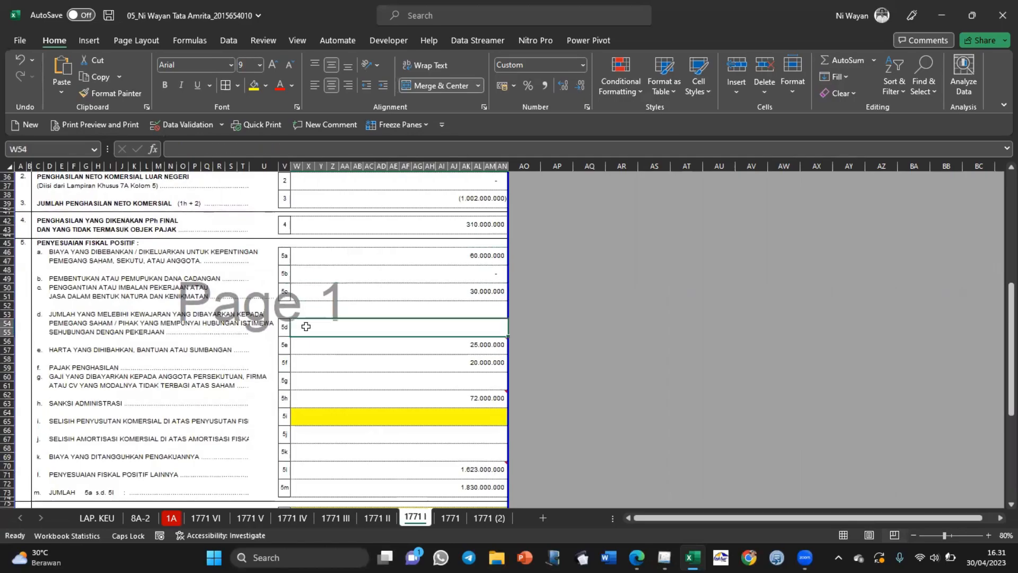
pyautogui.scroll(-9, 306, 326)
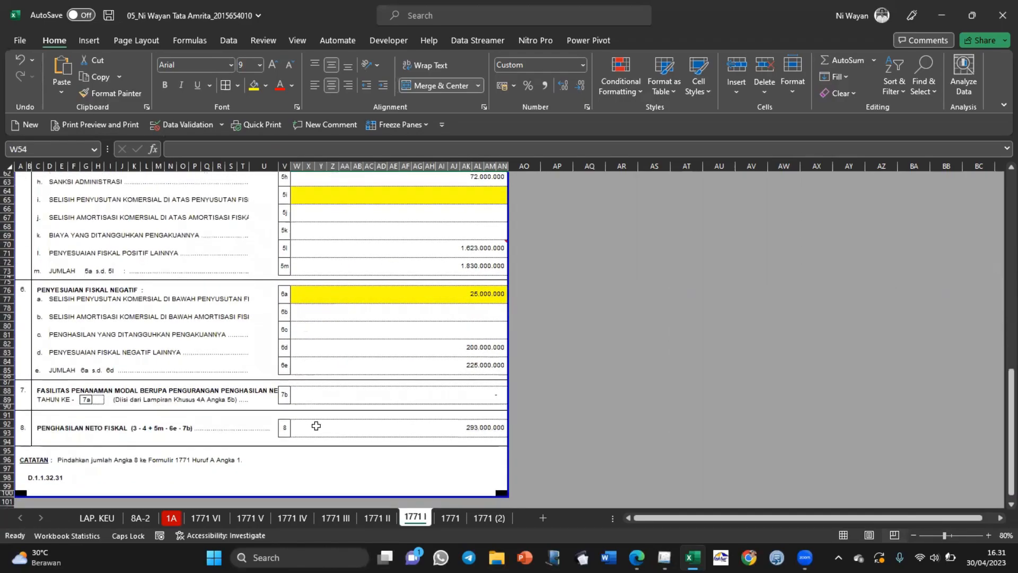
pyautogui.click(316, 425)
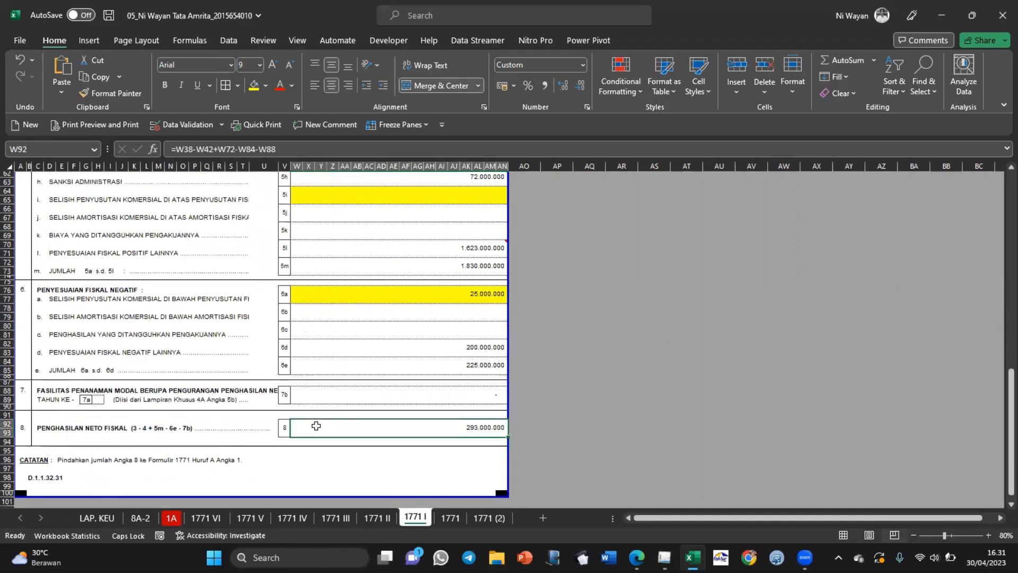
pyautogui.click(97, 517)
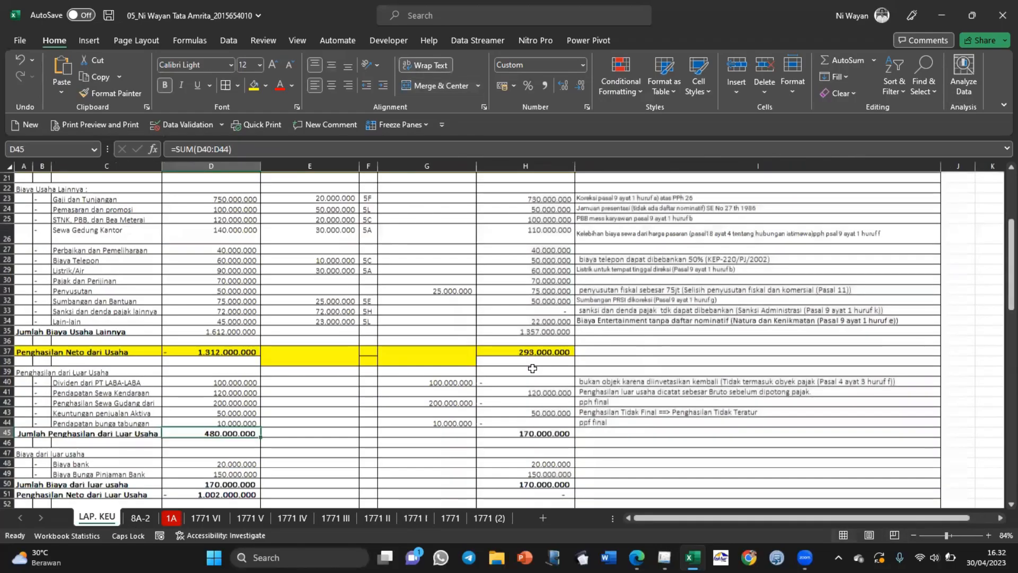
pyautogui.scroll(-4, 533, 369)
pyautogui.scroll(-1, 533, 368)
pyautogui.click(523, 391)
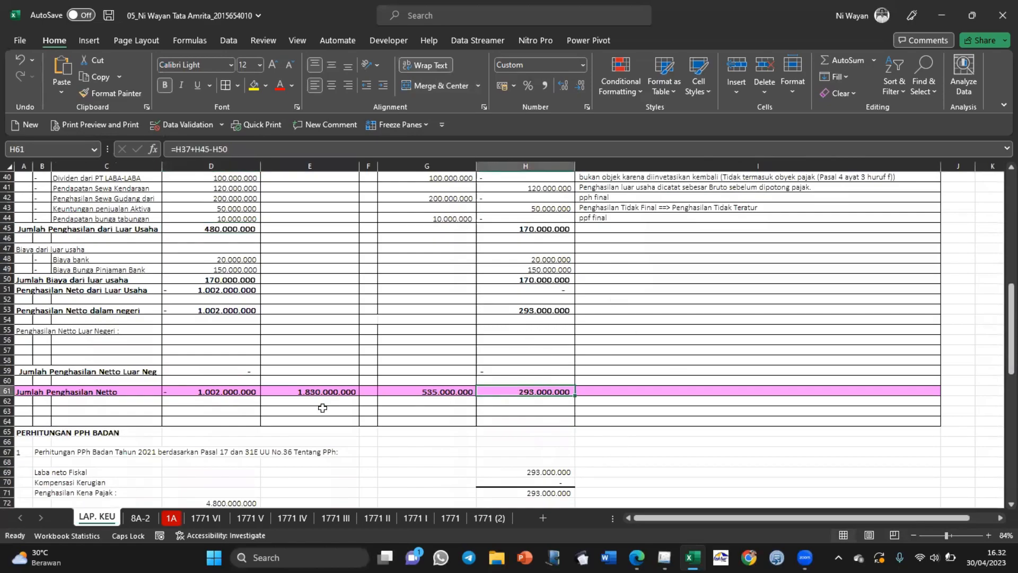
pyautogui.click(415, 518)
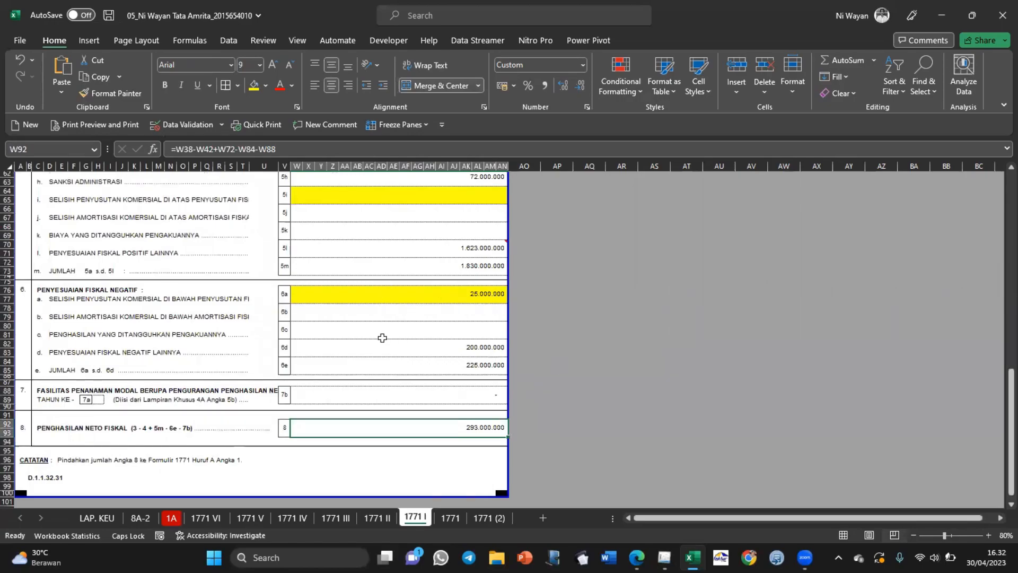
# Step: Review pages 2 and 3 of Formulir I and the Penghasilan Neto Fiskal of 293.000.000
pyautogui.hotkey('alt', 'Tab')
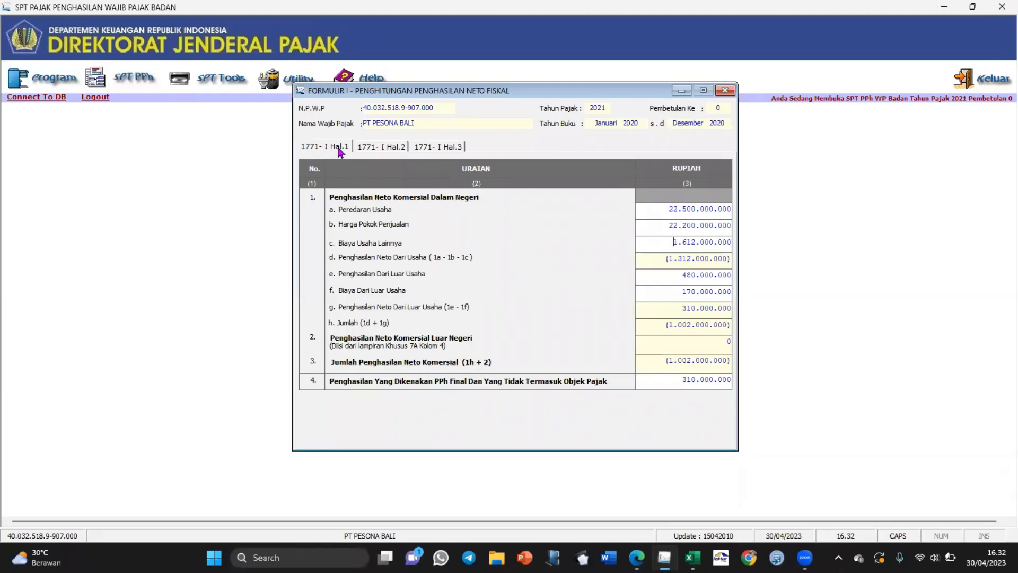
pyautogui.click(389, 149)
pyautogui.click(428, 149)
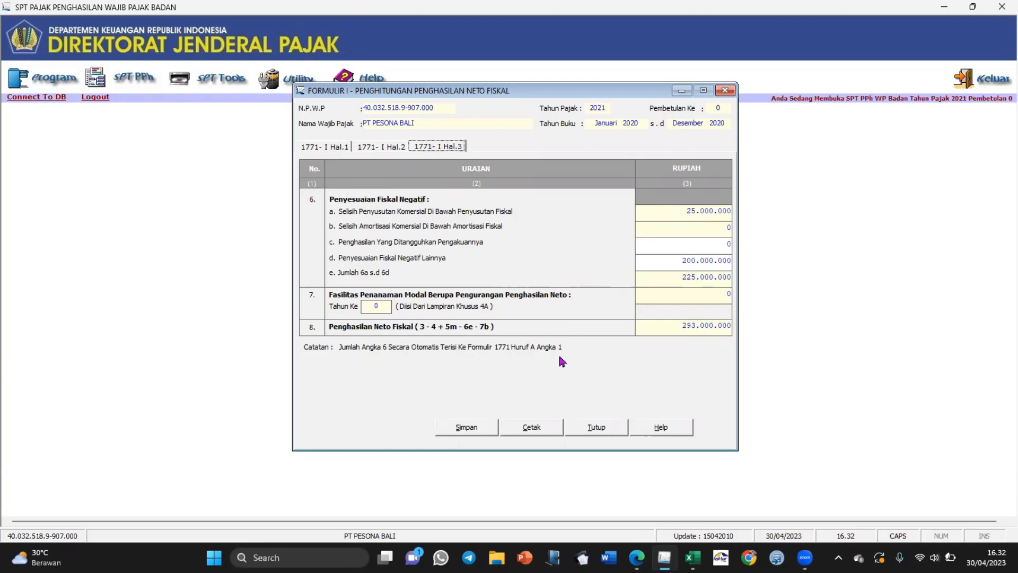
pyautogui.click(671, 329)
# Step: Save the Formulir I data, confirm the save, and close the form
pyautogui.click(463, 428)
pyautogui.click(516, 319)
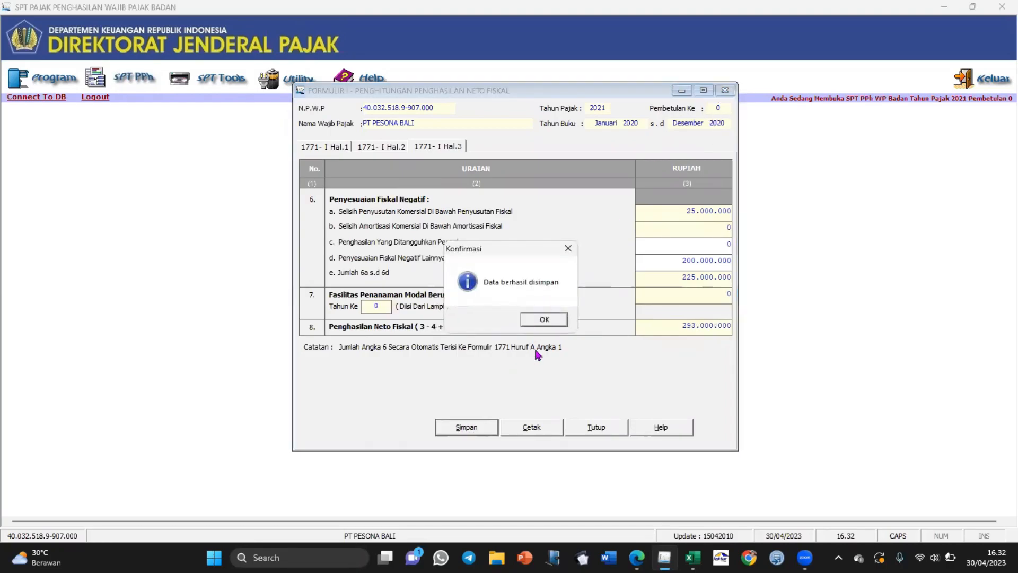
pyautogui.click(544, 319)
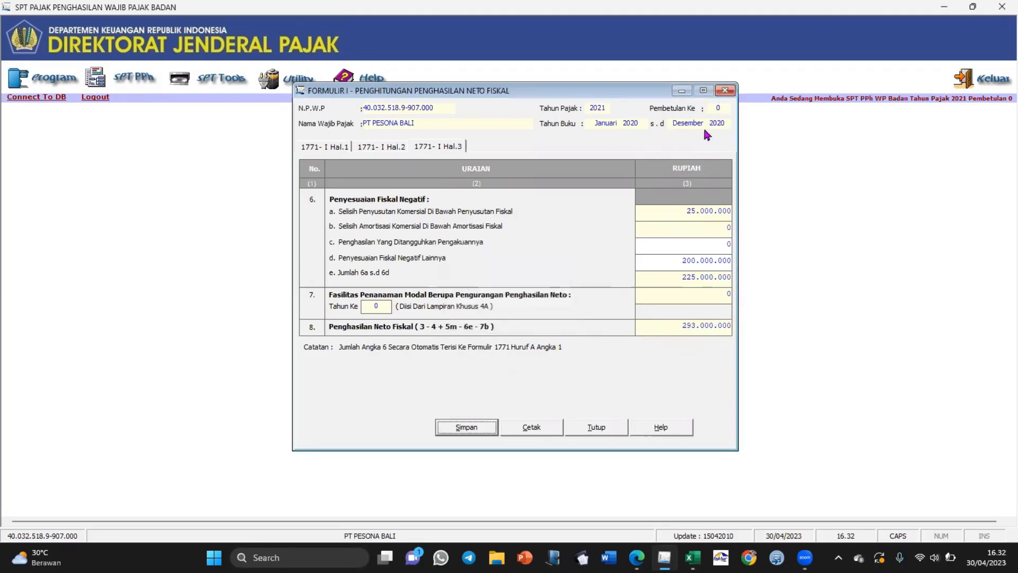
pyautogui.click(725, 91)
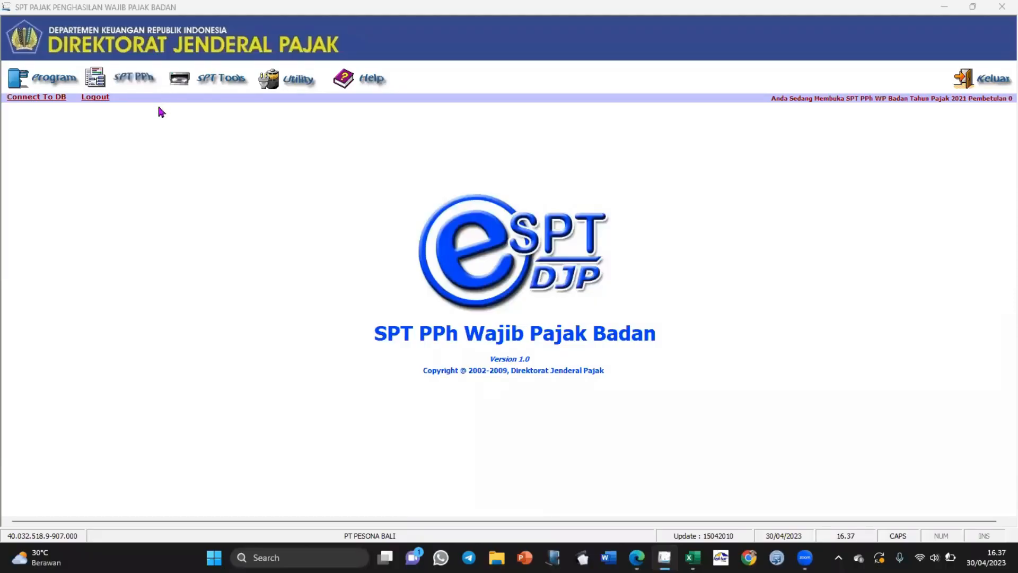
# Step: Open the main SPT PPh Wajib Pajak Badan form, showing books marked Tidak Diaudit
pyautogui.click(136, 80)
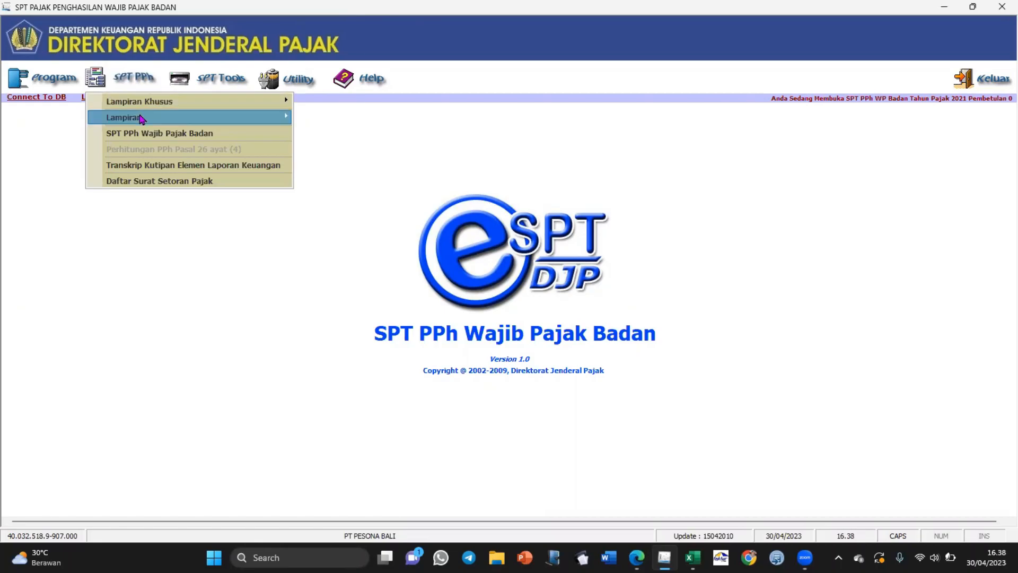
pyautogui.moveTo(142, 118)
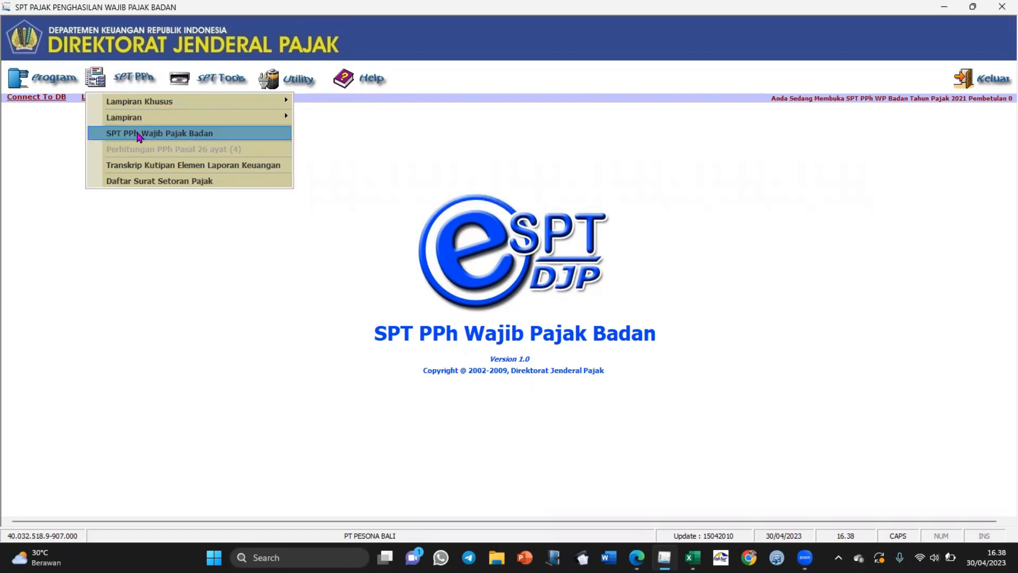
pyautogui.click(138, 137)
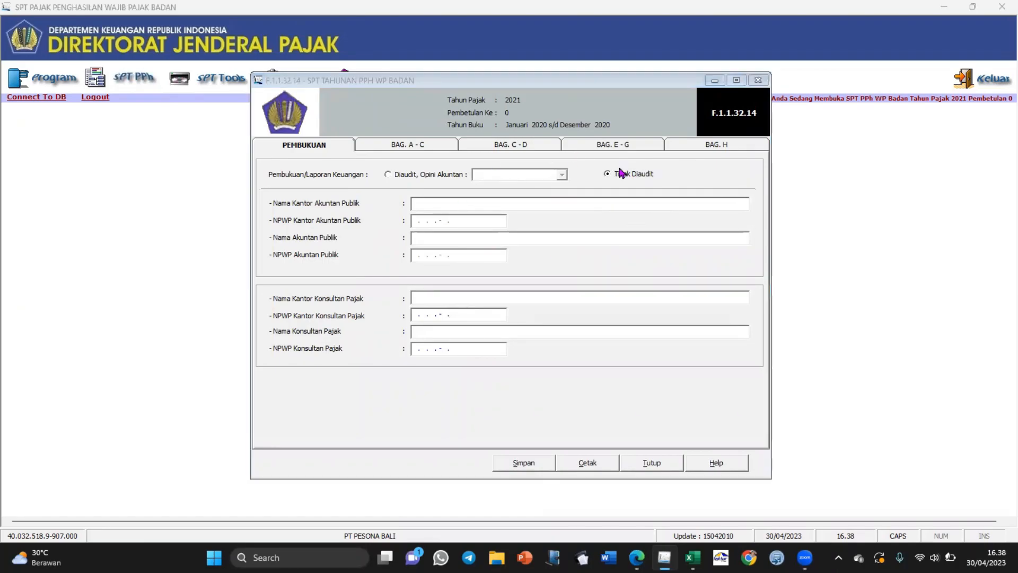
pyautogui.hotkey('alt', 'Tab')
pyautogui.hotkey('alt', 'Tab')
pyautogui.hotkey('alt', 'Tab')
pyautogui.scroll(15, 563, 307)
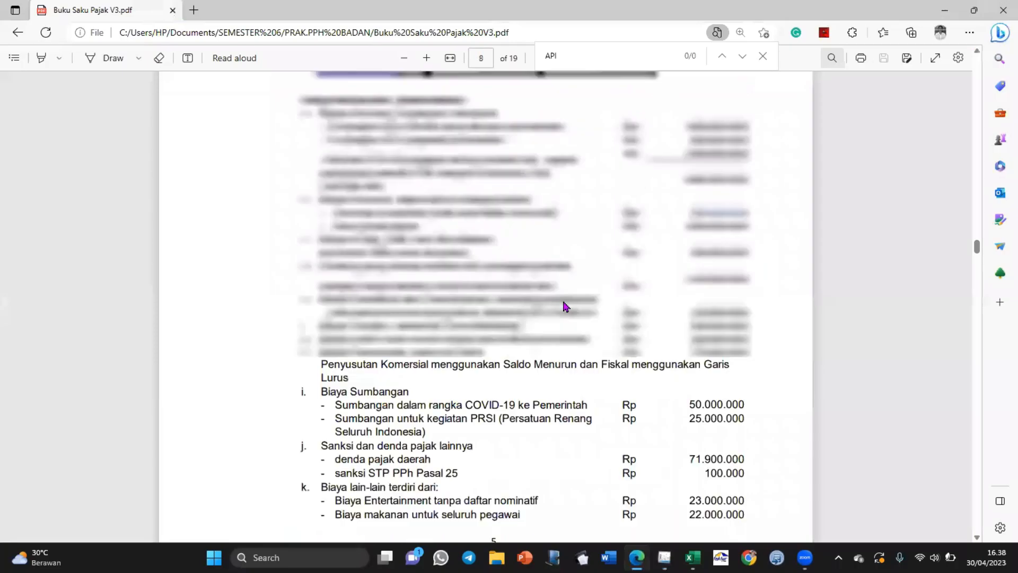
pyautogui.scroll(12, 565, 306)
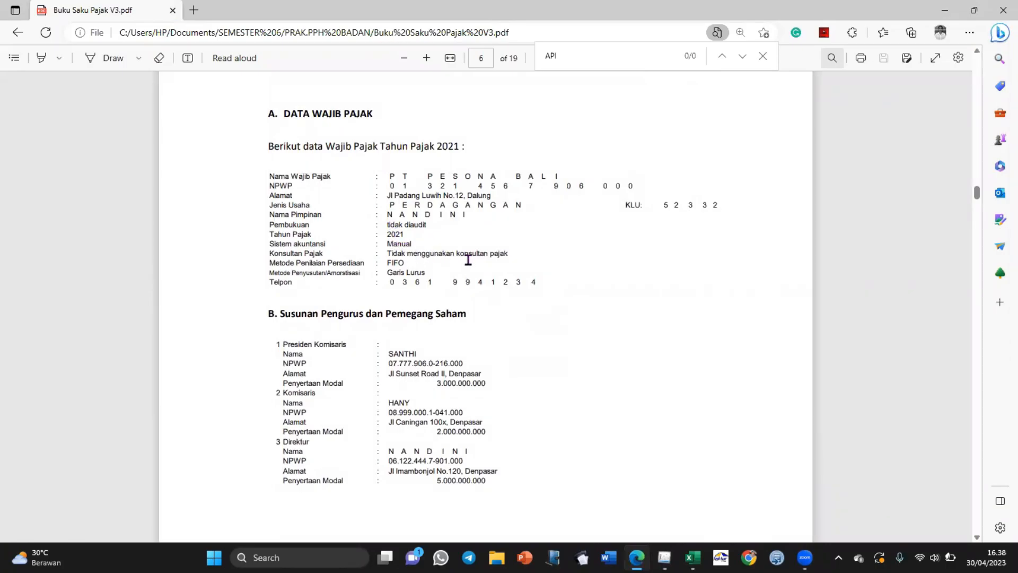
pyautogui.hotkey('alt', 'Tab')
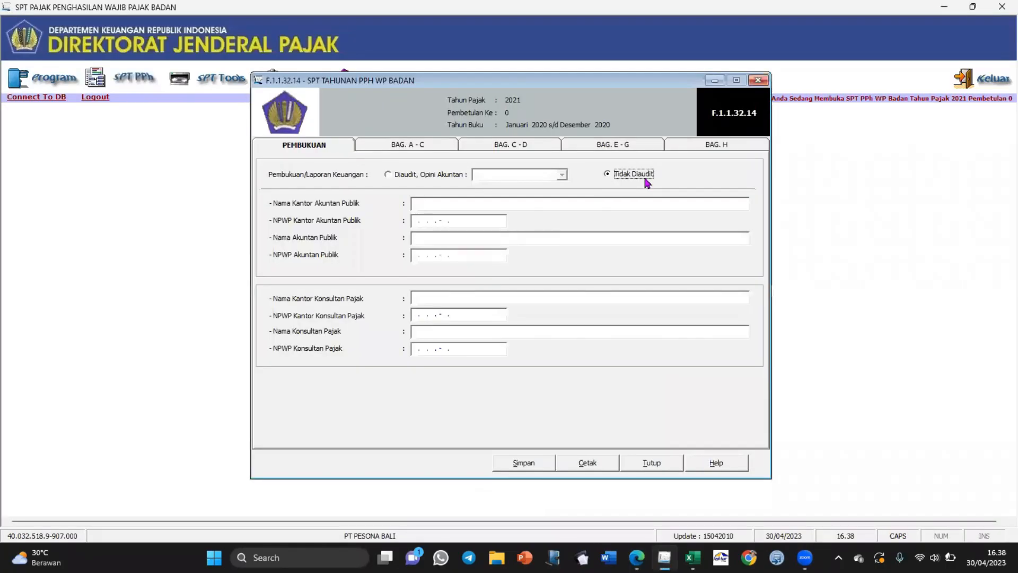
# Step: Compare BAG. A–C's PPh terutang 57.584.266 against Excel's 1771 sheet figure of 57.727.890
pyautogui.click(413, 146)
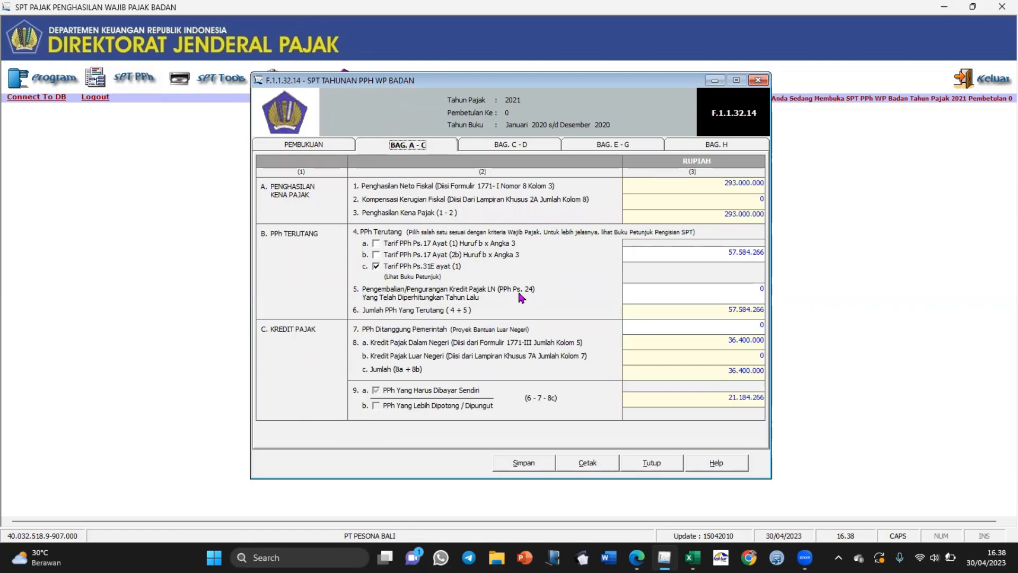
pyautogui.hotkey('alt', 'Tab')
pyautogui.hotkey('alt', 'Tab')
pyautogui.hotkey('alt', 'Tab')
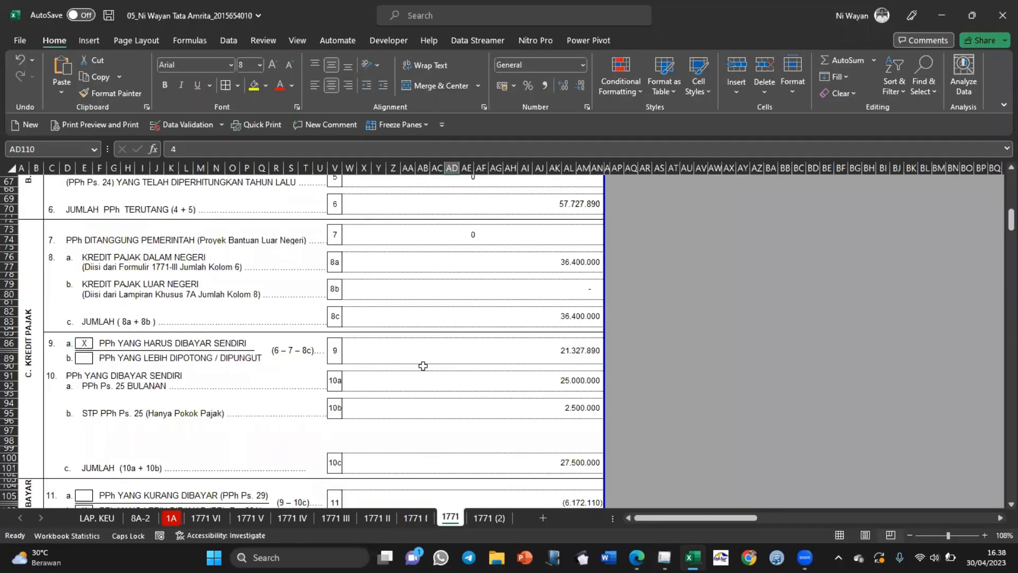
pyautogui.scroll(5, 423, 366)
pyautogui.scroll(12, 423, 366)
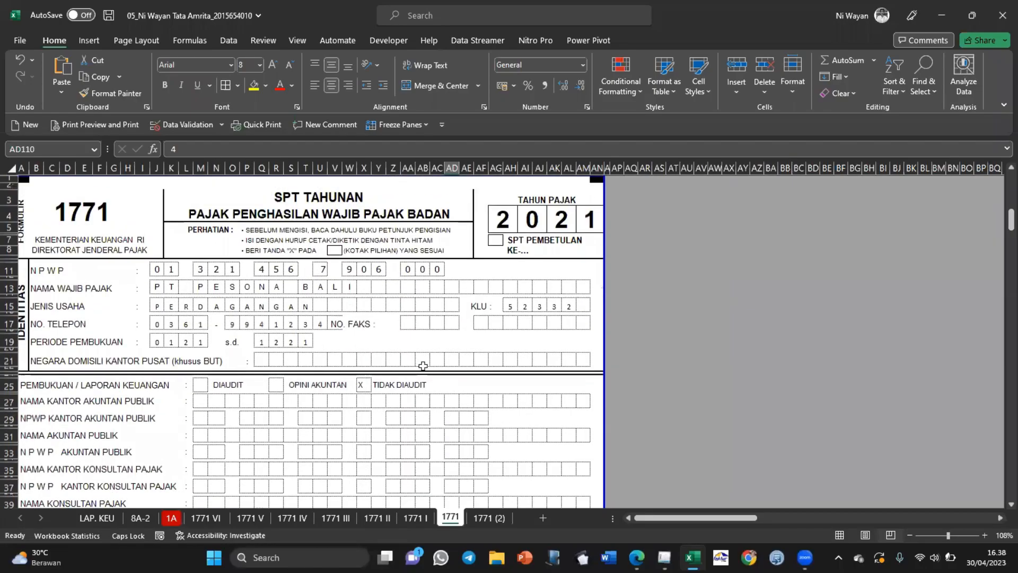
pyautogui.keyDown('ctrl'); pyautogui.scroll(-4, 423, 365); pyautogui.keyUp('ctrl')
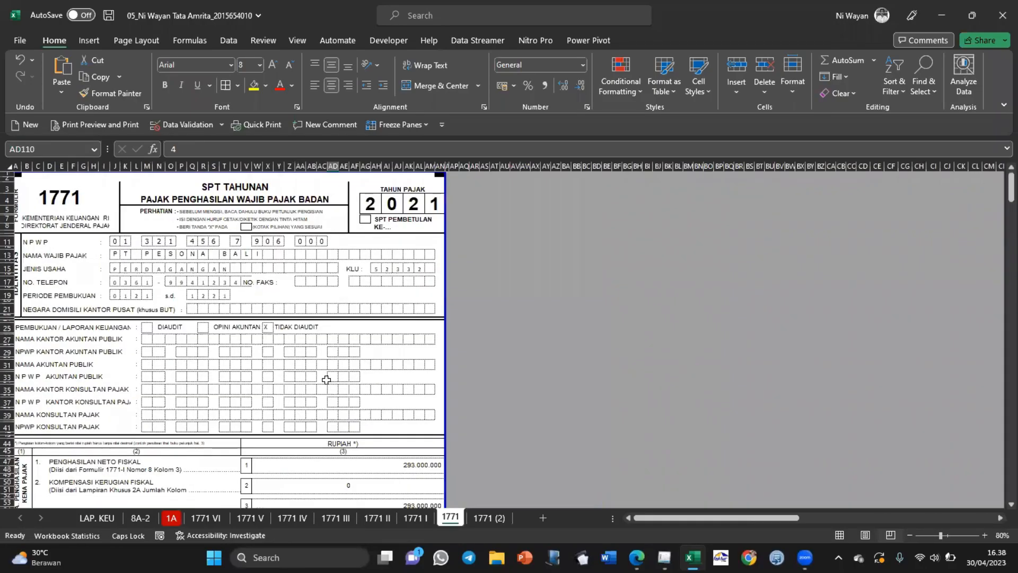
pyautogui.keyDown('ctrl'); pyautogui.scroll(1, 326, 379); pyautogui.keyUp('ctrl')
pyautogui.scroll(-4, 326, 379)
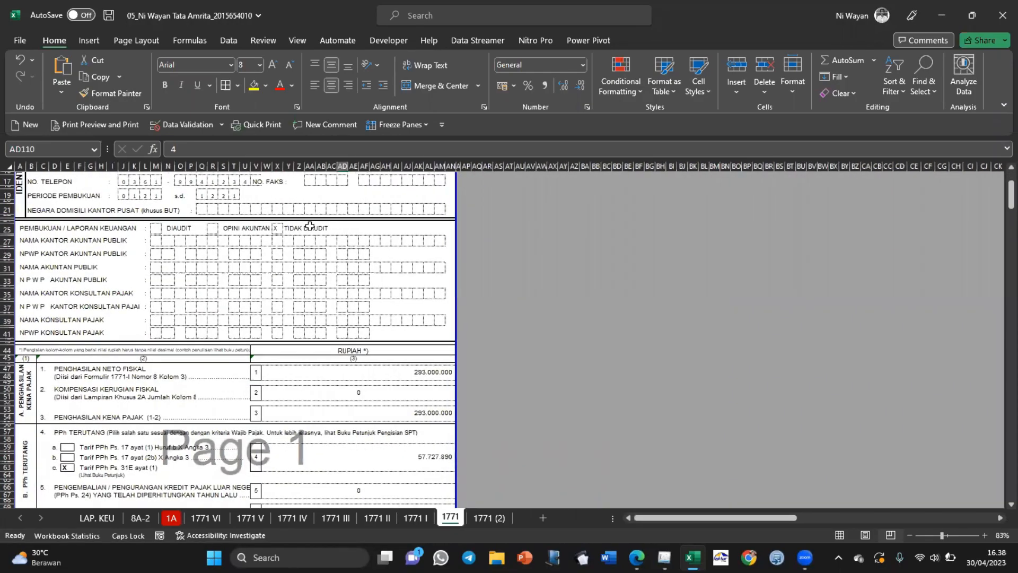
pyautogui.scroll(2, 307, 233)
pyautogui.click(278, 268)
pyautogui.scroll(3, 276, 276)
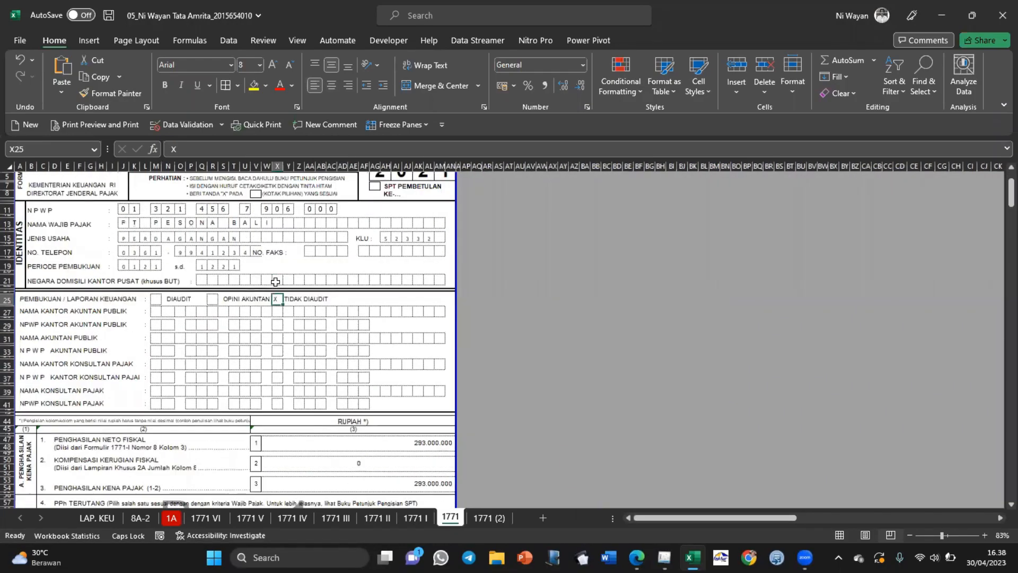
pyautogui.scroll(-8, 255, 394)
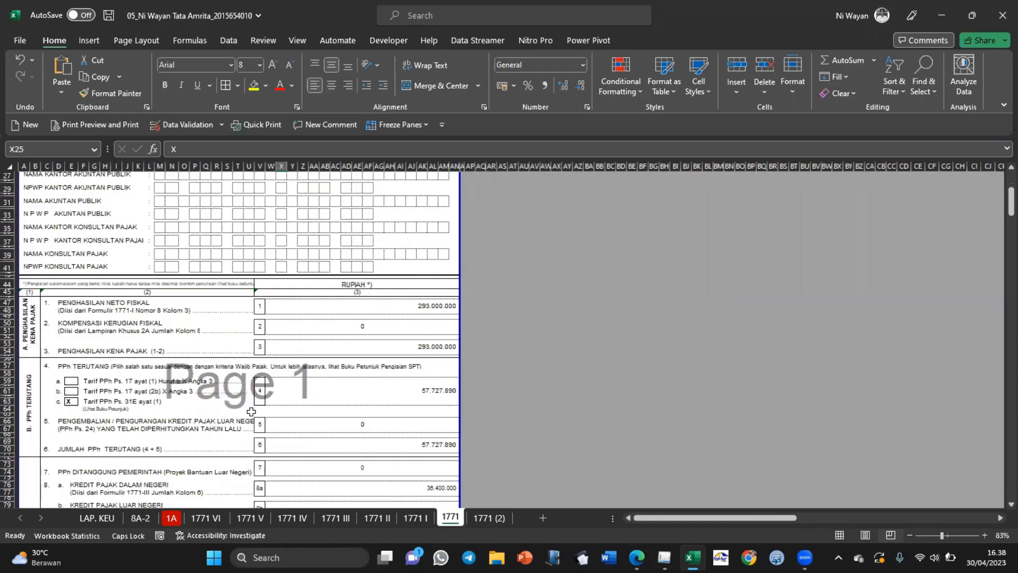
pyautogui.scroll(3, 251, 411)
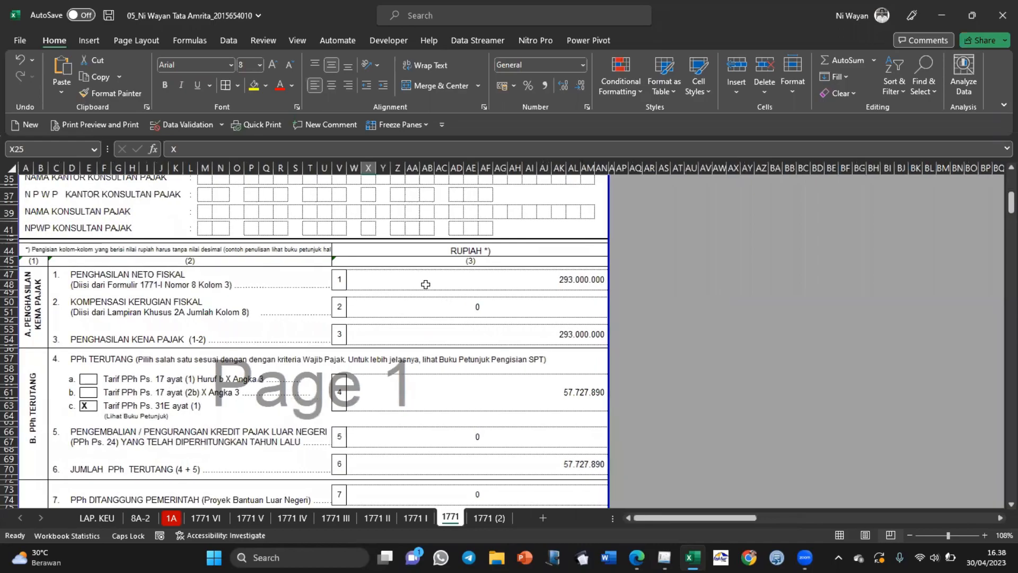
pyautogui.click(426, 284)
pyautogui.click(420, 330)
pyautogui.scroll(-1, 421, 330)
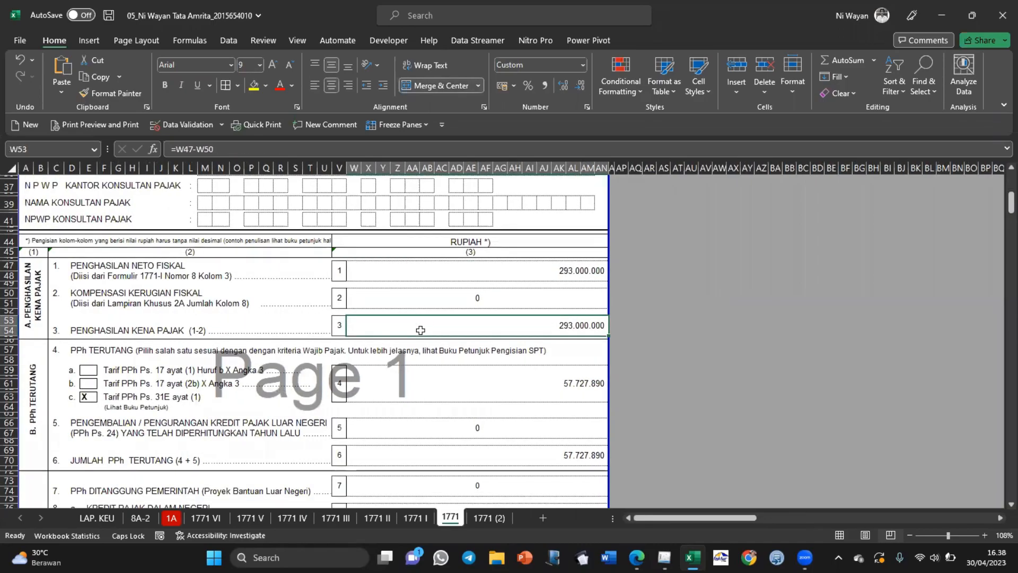
pyautogui.scroll(-2, 420, 330)
pyautogui.click(416, 321)
pyautogui.click(399, 396)
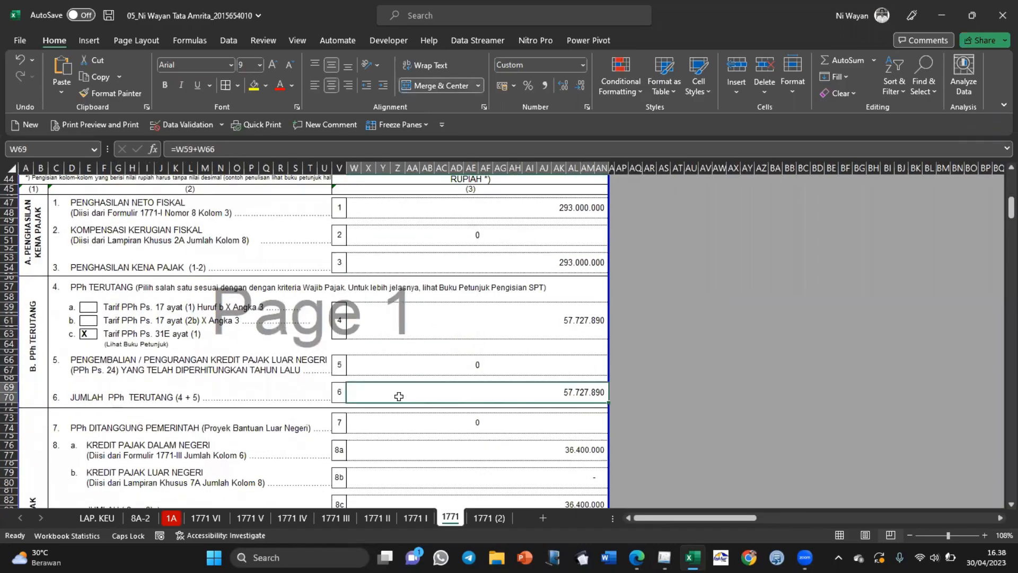
pyautogui.scroll(-4, 398, 396)
pyautogui.click(391, 330)
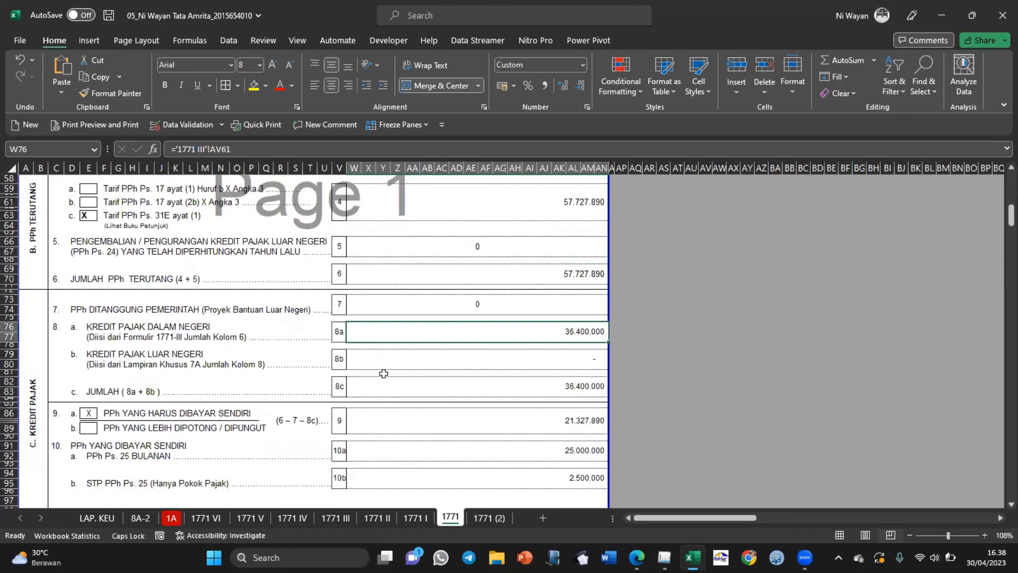
pyautogui.click(383, 379)
pyautogui.click(375, 352)
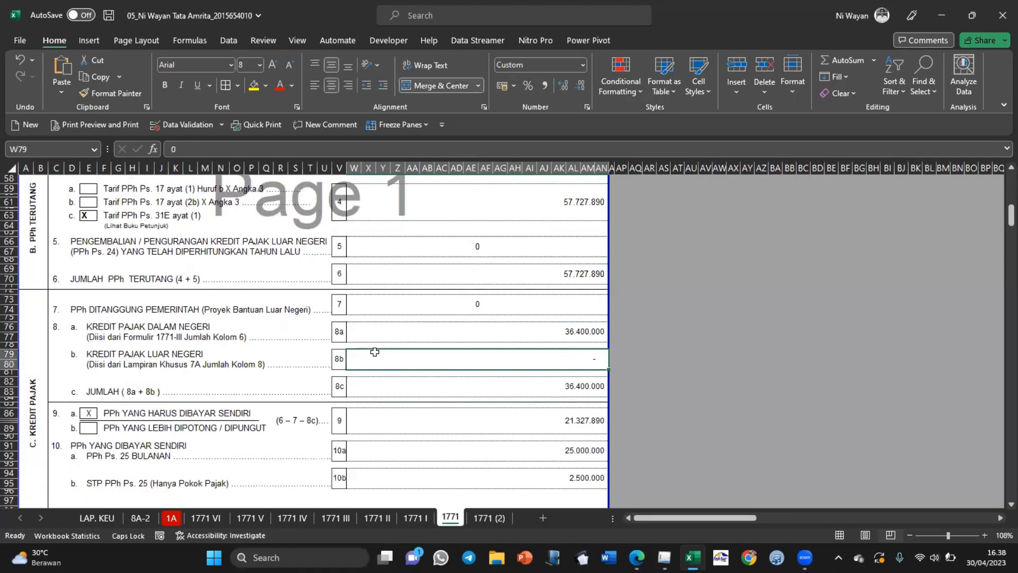
pyautogui.click(365, 332)
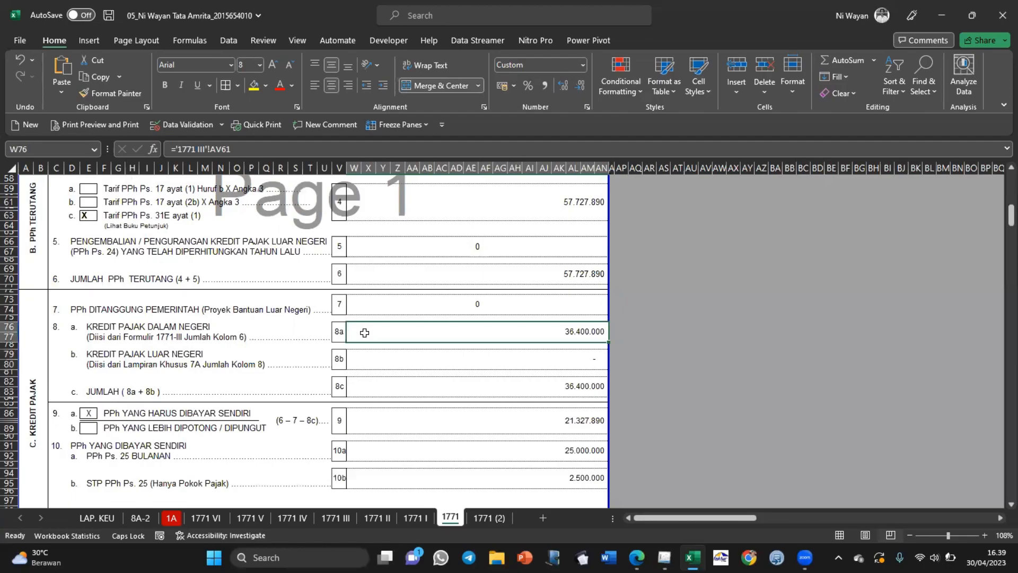
pyautogui.click(396, 357)
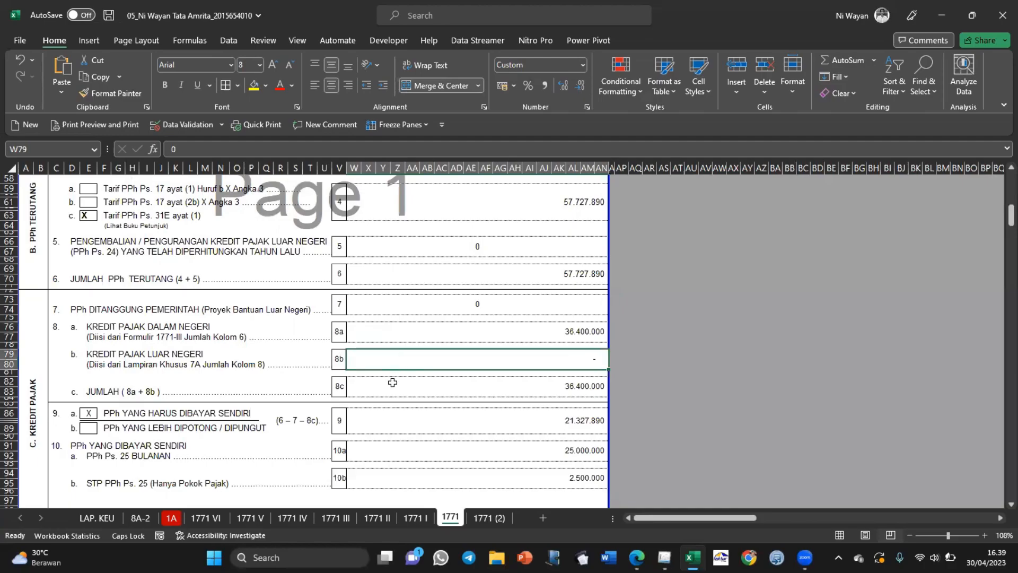
pyautogui.doubleClick(392, 382)
pyautogui.press('Return')
pyautogui.scroll(-2, 392, 382)
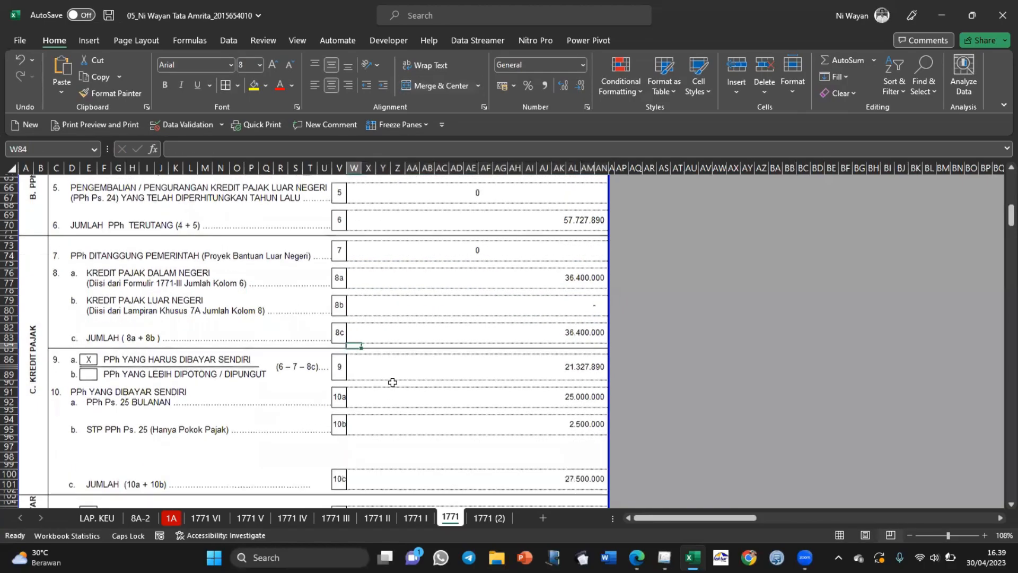
pyautogui.scroll(-1, 392, 382)
pyautogui.doubleClick(383, 331)
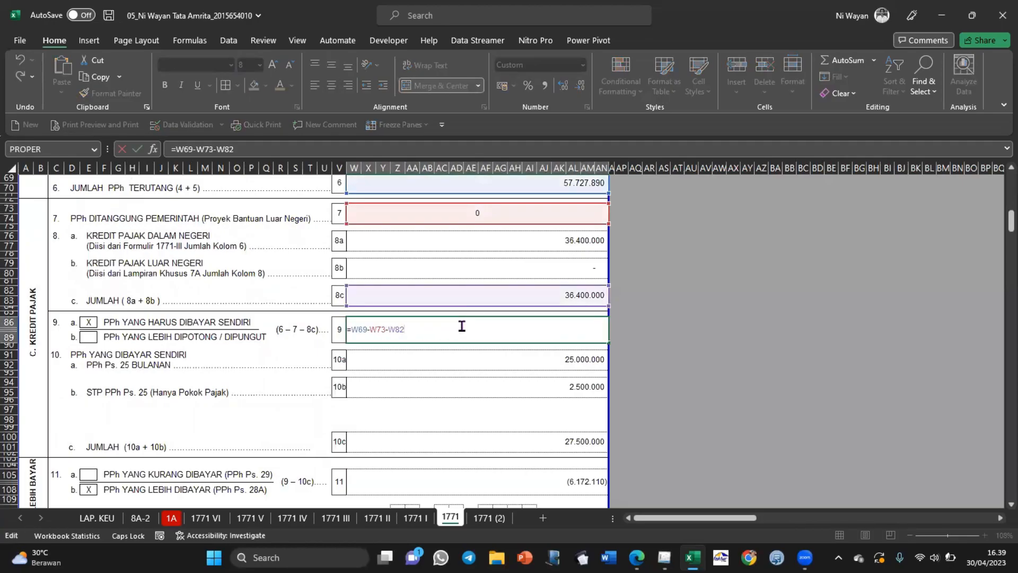
# Step: Review the item 9 and line 8c formulas on the 1771 sheet, leaving them unchanged
pyautogui.press('Return')
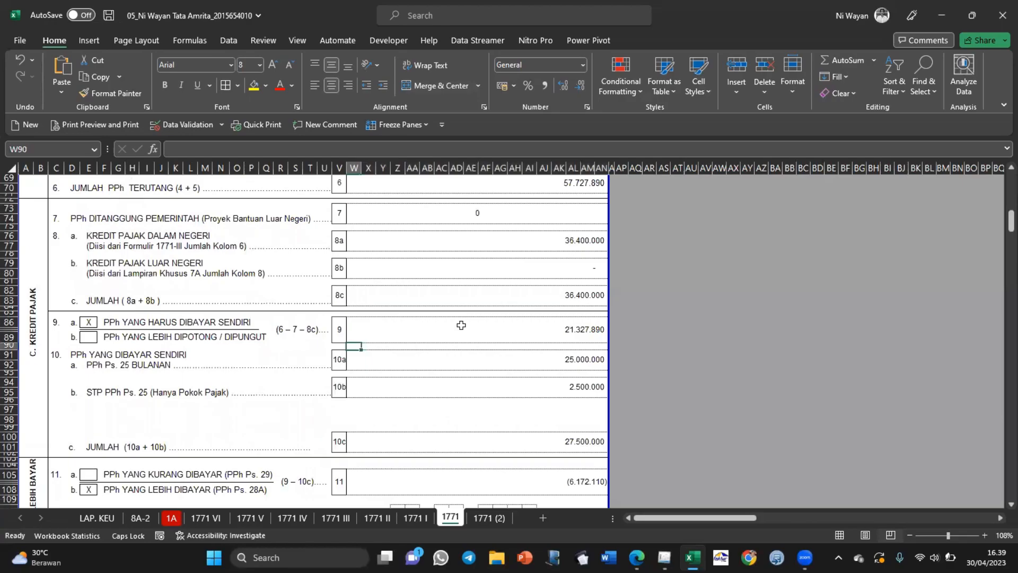
pyautogui.doubleClick(419, 330)
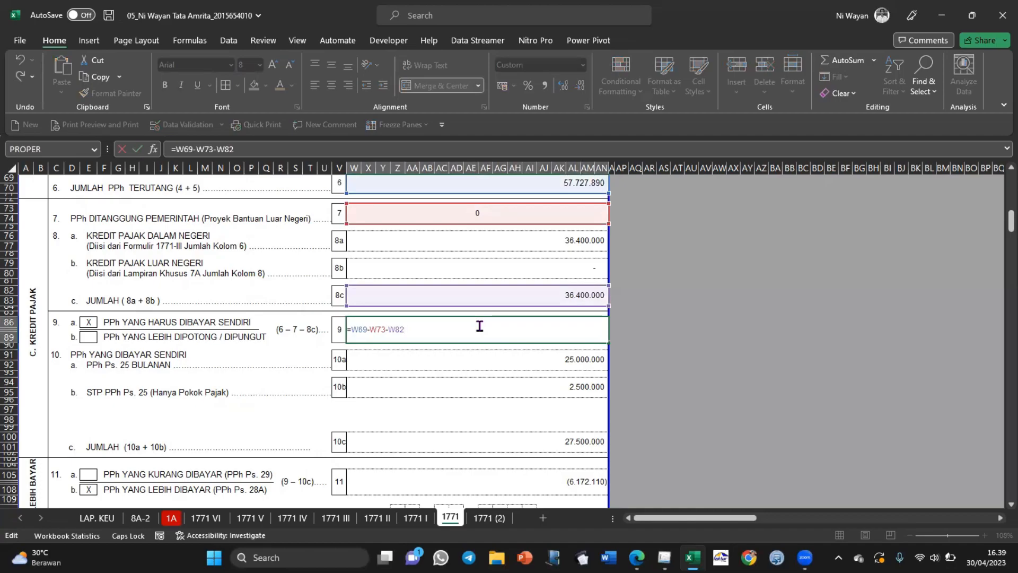
pyautogui.press('Return')
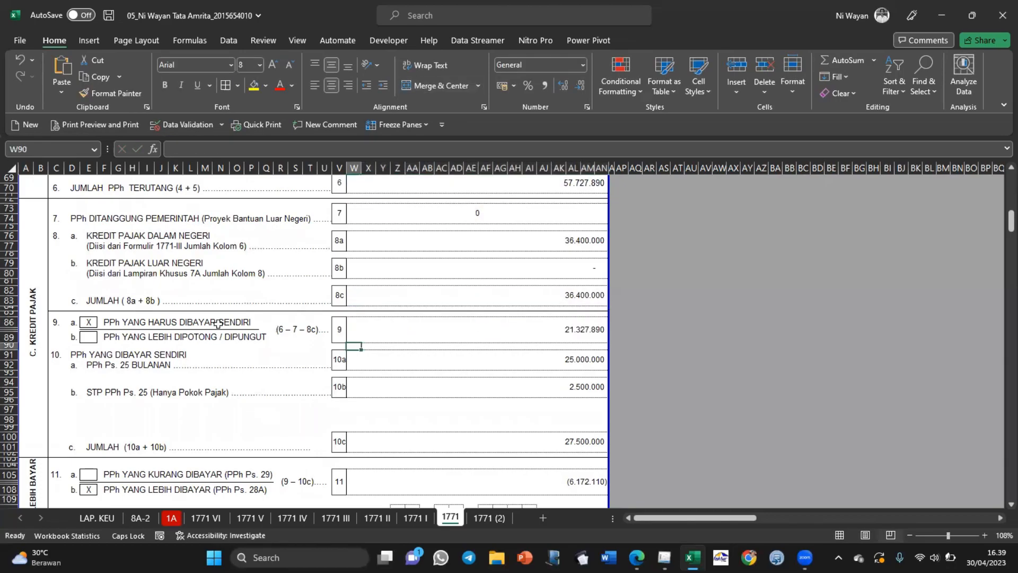
pyautogui.doubleClick(408, 292)
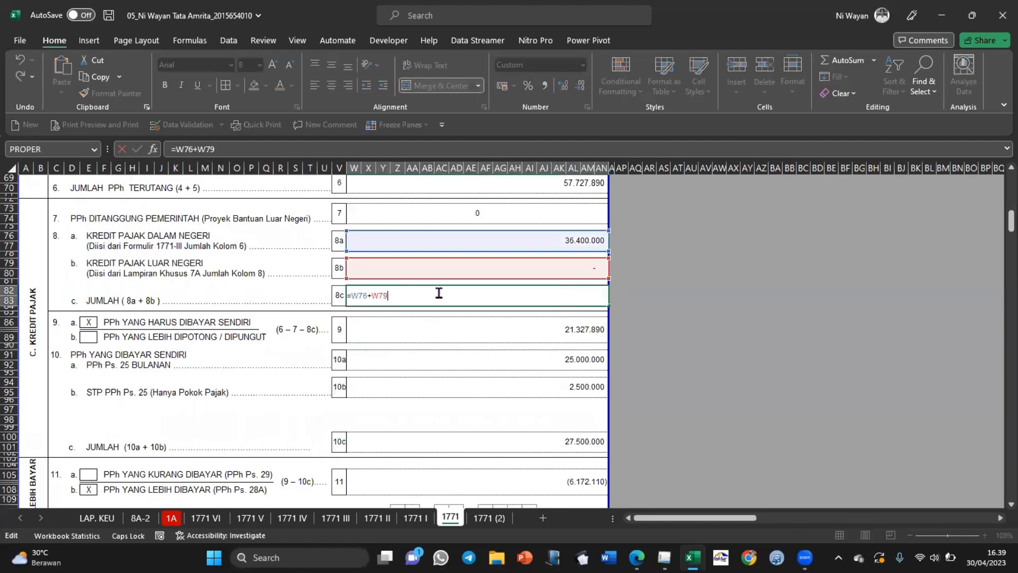
pyautogui.press('Return')
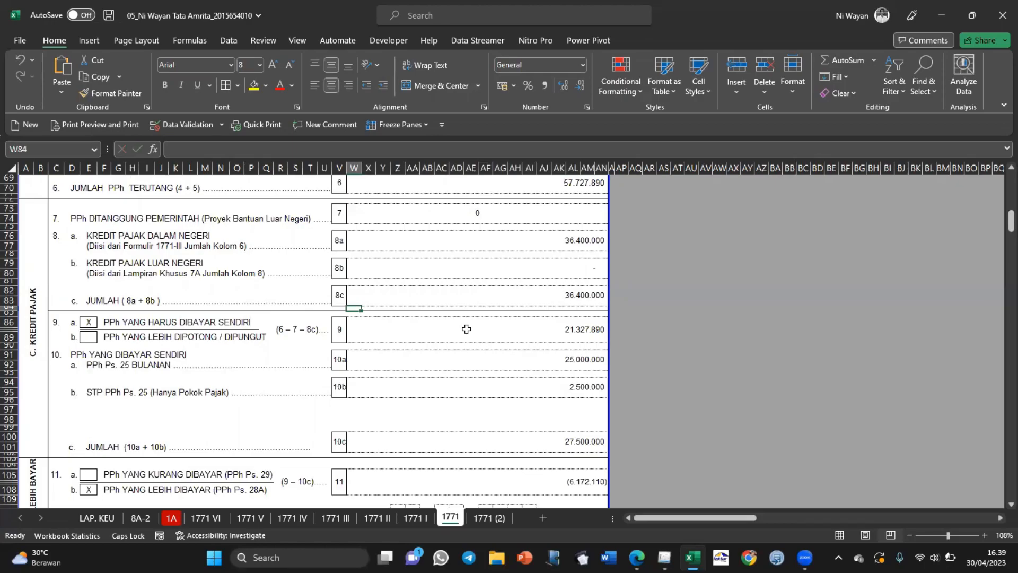
pyautogui.doubleClick(466, 329)
pyautogui.press('Return')
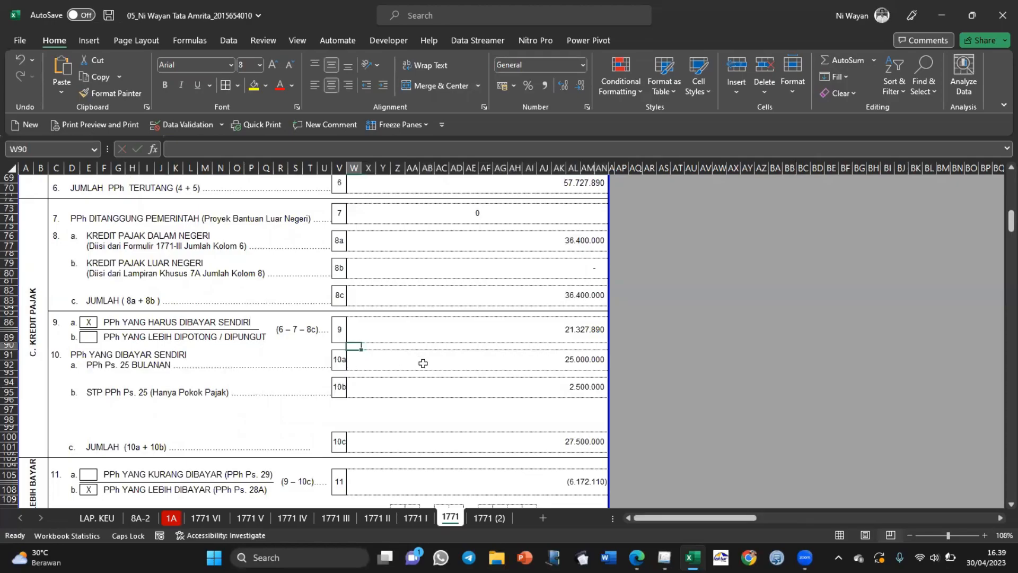
# Step: Confirm lines 10a and 10b total 27.500.000 and trace their LAP. KEU sources
pyautogui.moveTo(422, 363); pyautogui.dragTo(426, 384)
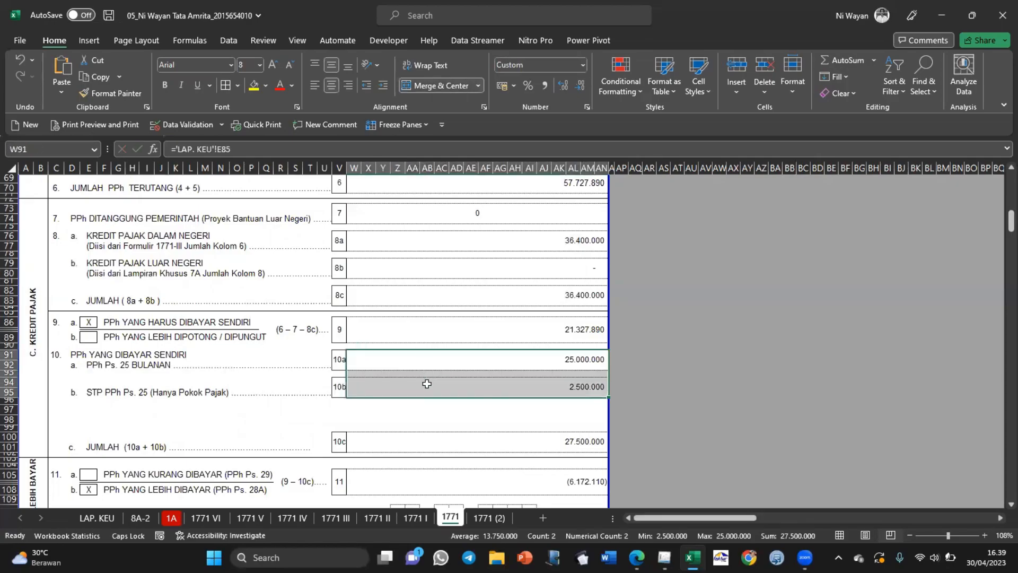
pyautogui.click(427, 383)
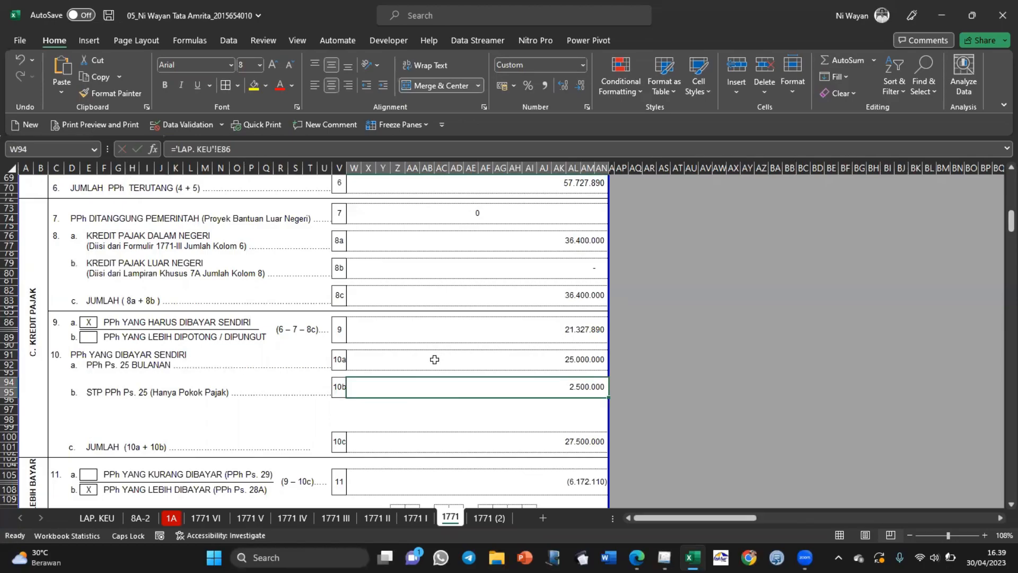
pyautogui.click(434, 359)
pyautogui.click(414, 389)
pyautogui.hotkey('alt', 'Tab')
# Step: Read the PPh 25 and STP amounts in the Buku Saku Pajak's page 9 Kredit Pajak list, then return to Excel
pyautogui.press('Tab')
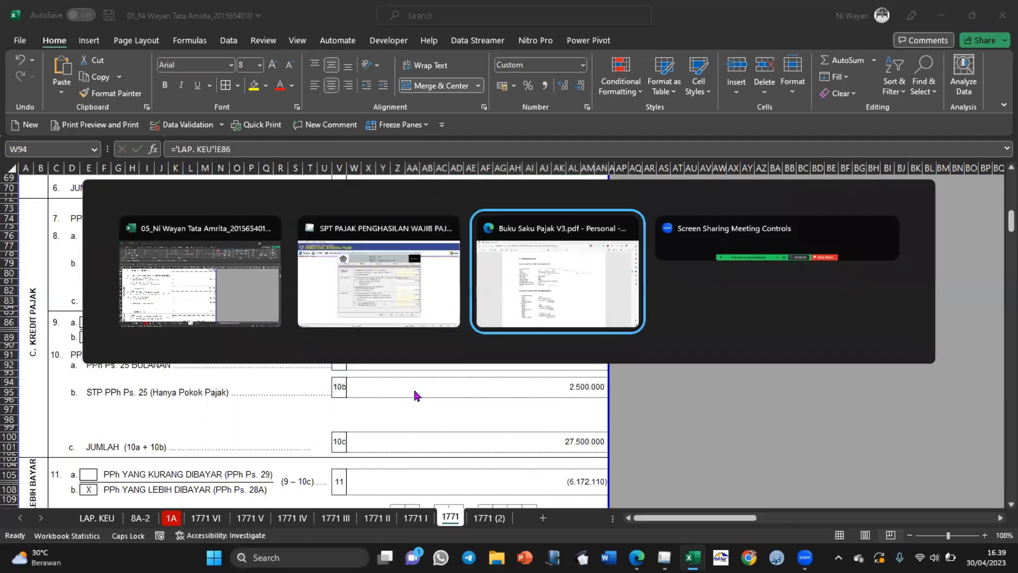
pyautogui.scroll(-20, 415, 390)
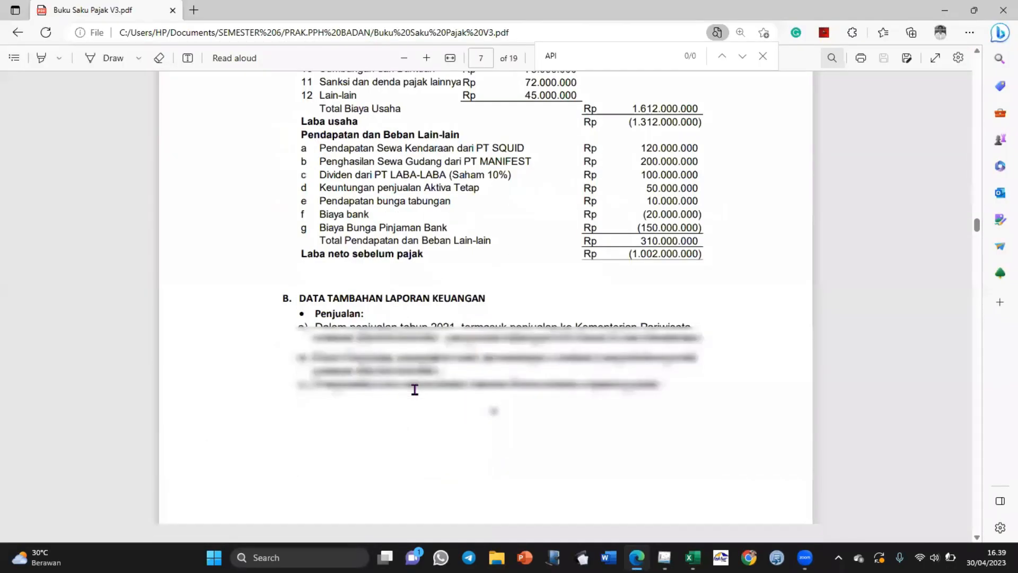
pyautogui.scroll(-10, 414, 390)
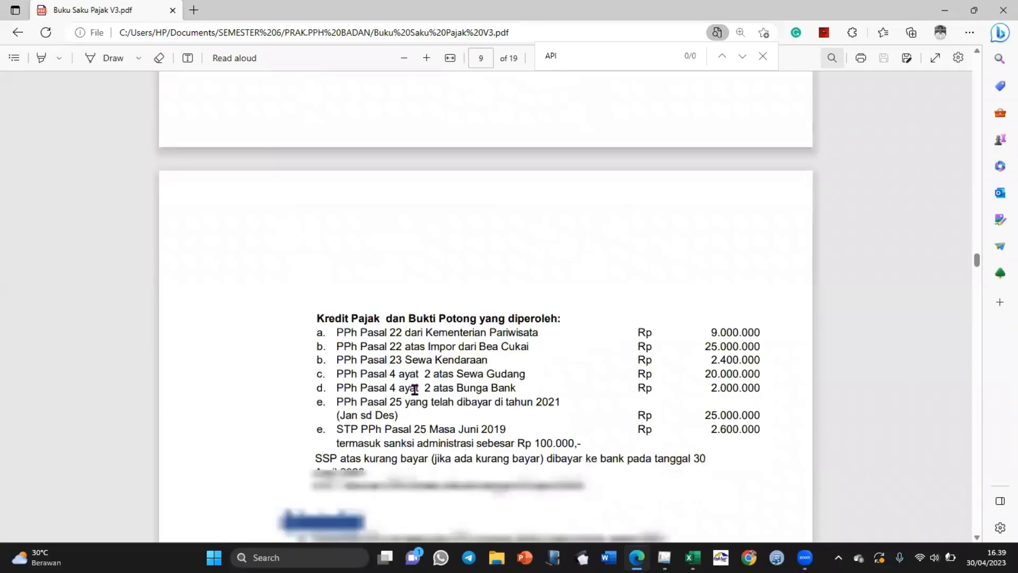
pyautogui.scroll(-1, 415, 389)
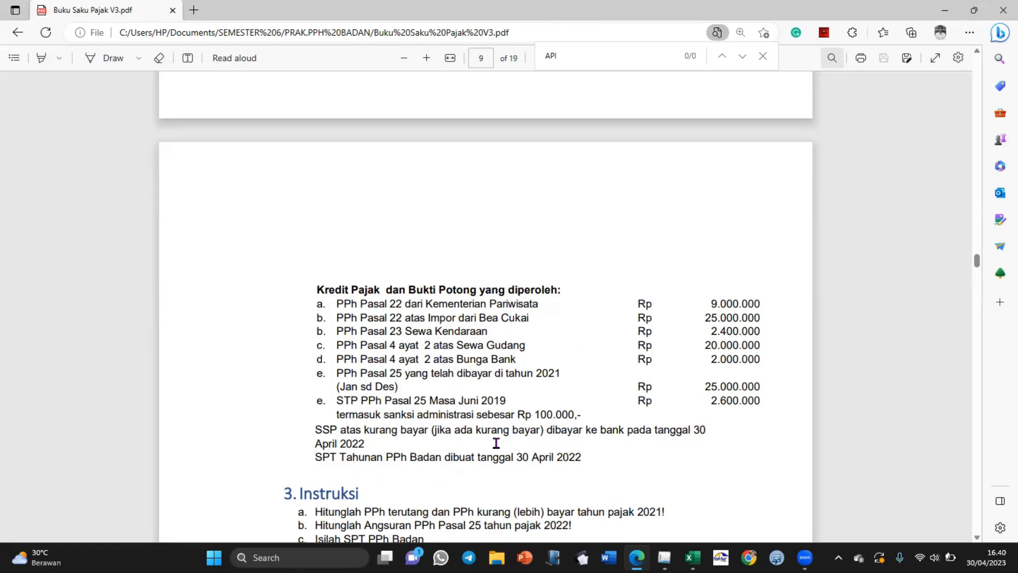
pyautogui.hotkey('alt', 'Tab')
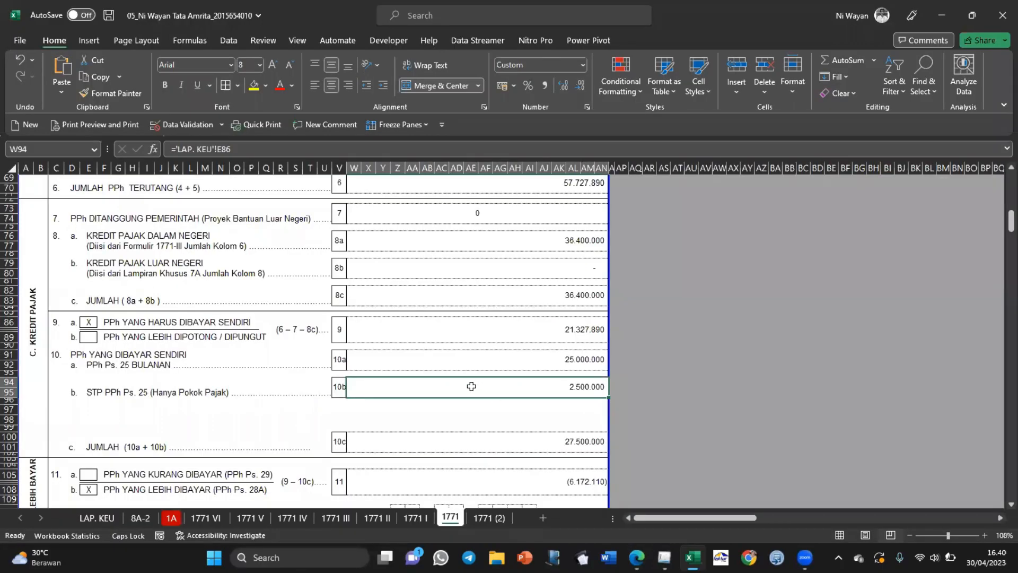
# Step: Check that line 11's formula =W86-W100 gives the 6.172.110 overpayment, leaving it unchanged
pyautogui.scroll(-3, 471, 386)
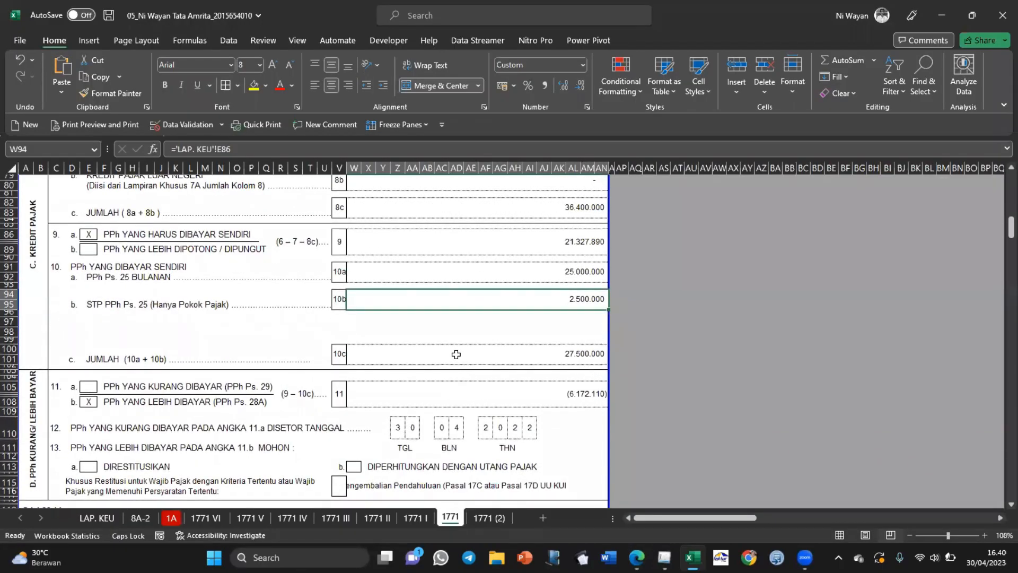
pyautogui.scroll(-2, 456, 355)
pyautogui.click(448, 344)
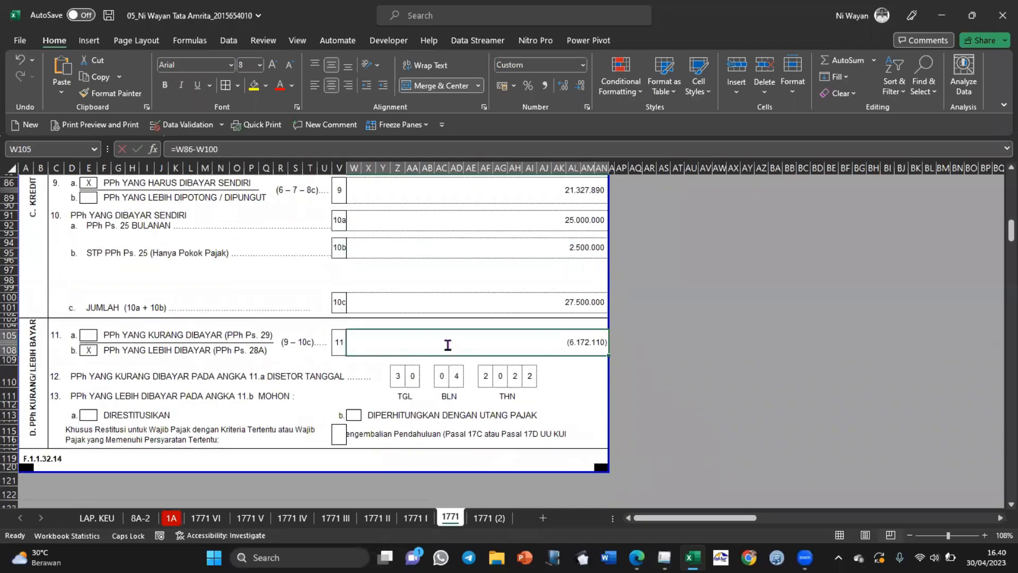
pyautogui.doubleClick(447, 344)
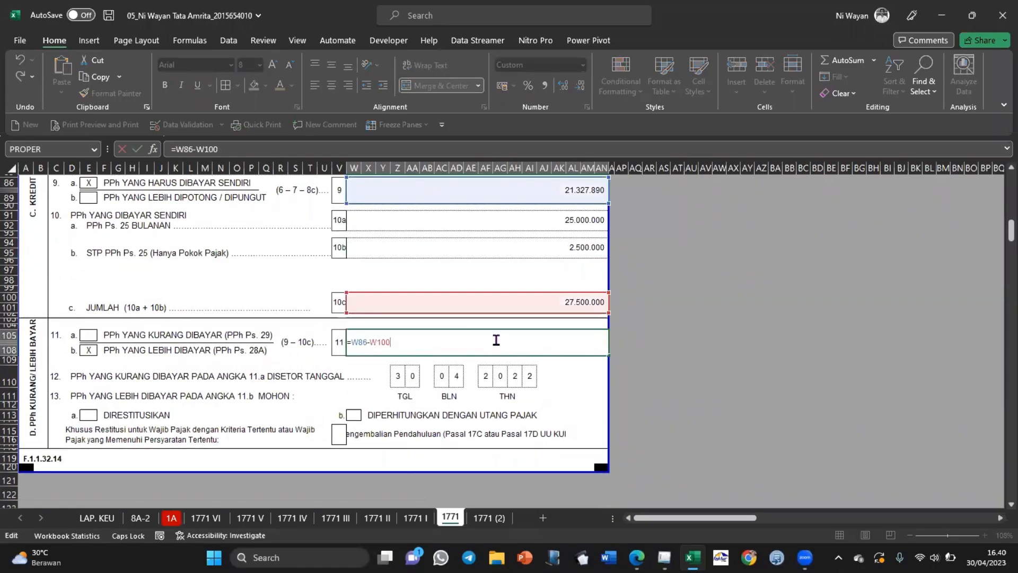
pyautogui.scroll(1, 496, 340)
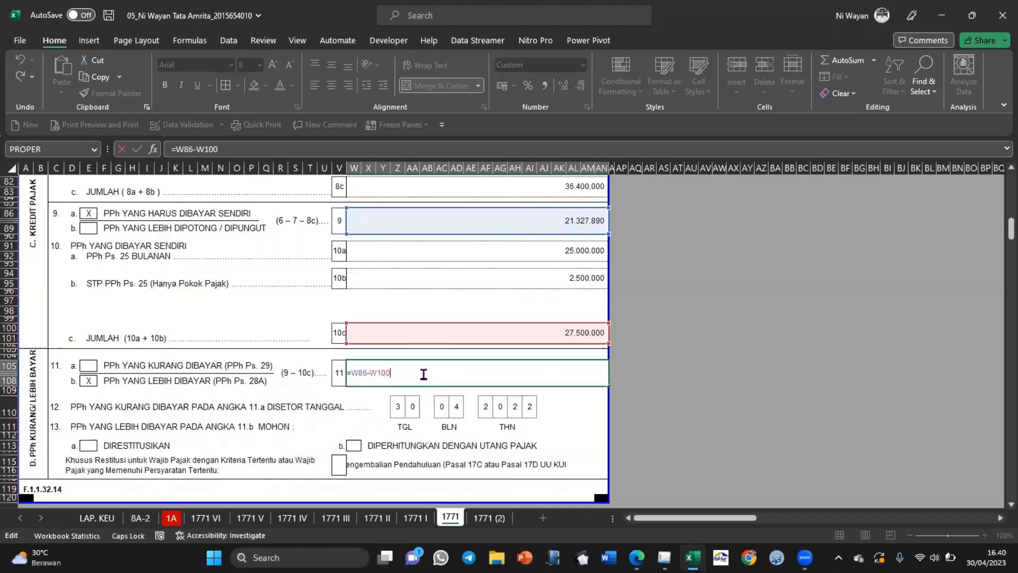
pyautogui.press('Return')
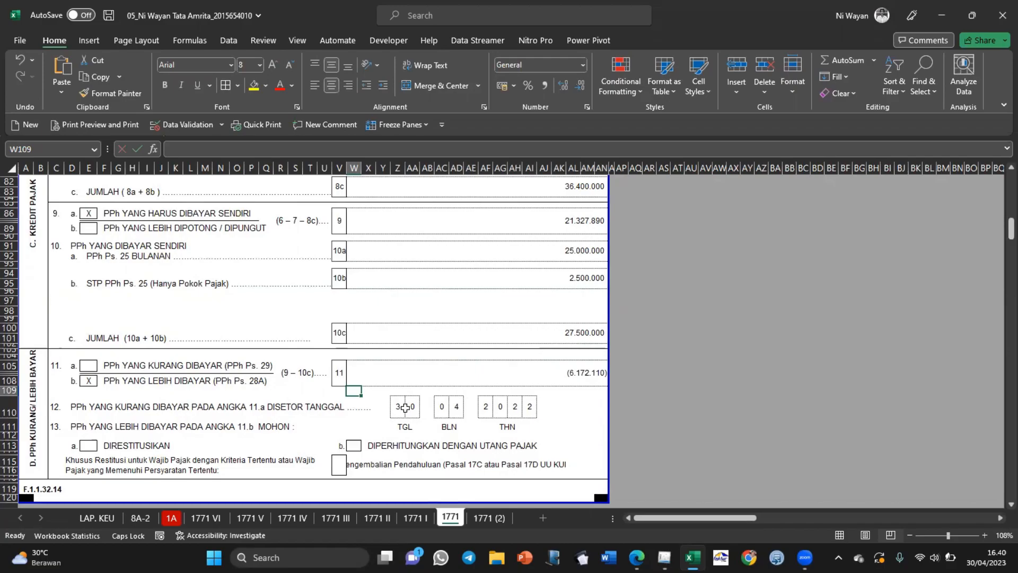
# Step: Change the line 12 payment date digits so it reads 28 04 2022
pyautogui.moveTo(400, 407); pyautogui.dragTo(528, 407)
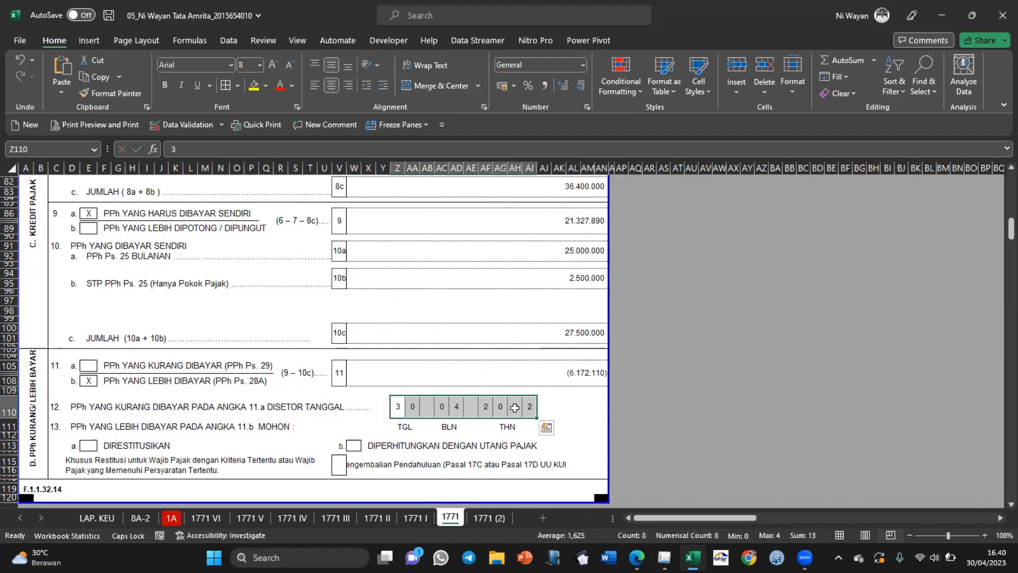
pyautogui.click(401, 406)
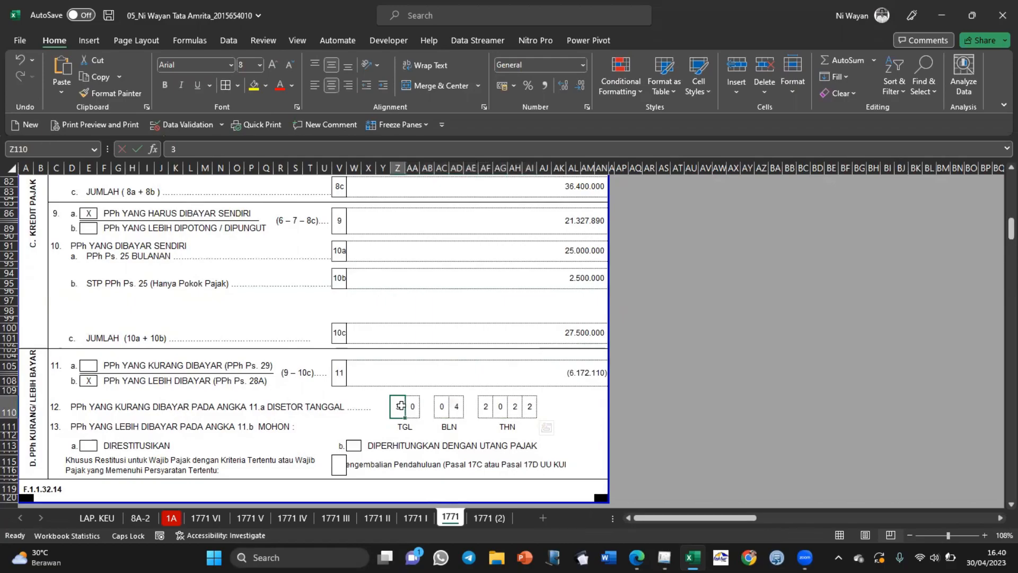
pyautogui.click(532, 406)
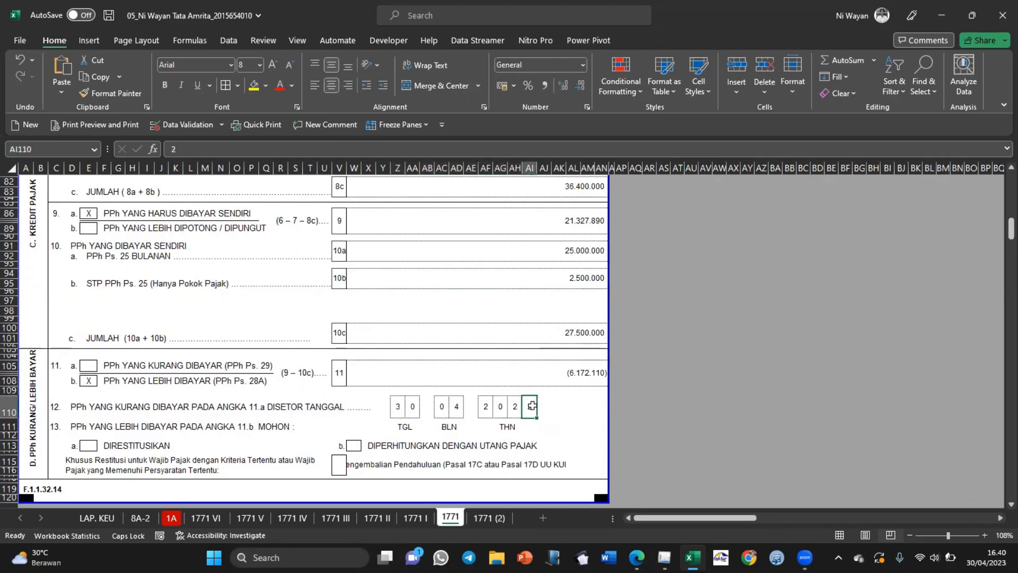
pyautogui.click(395, 403)
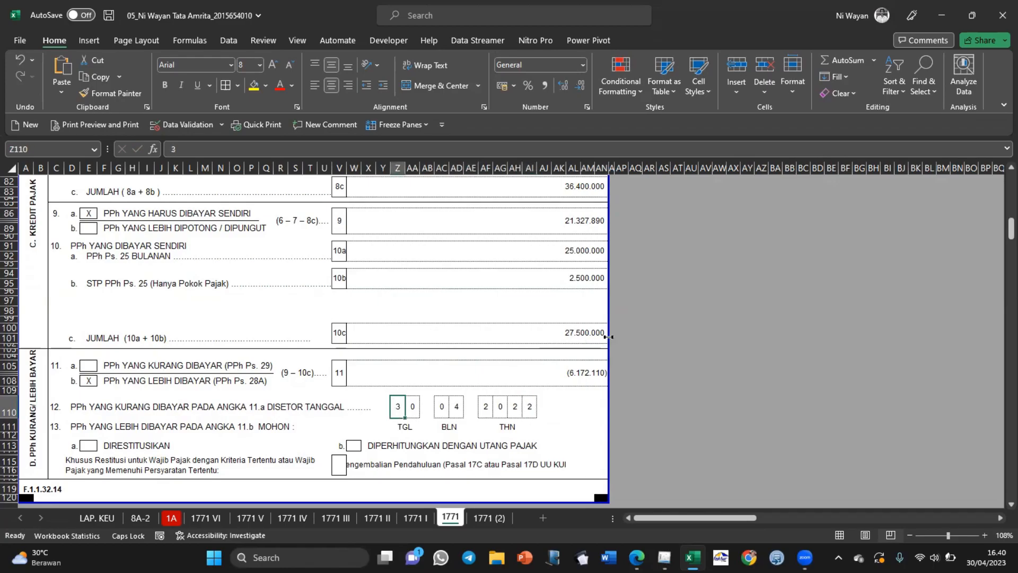
pyautogui.write('2')
pyautogui.press('Tab')
pyautogui.write('7')
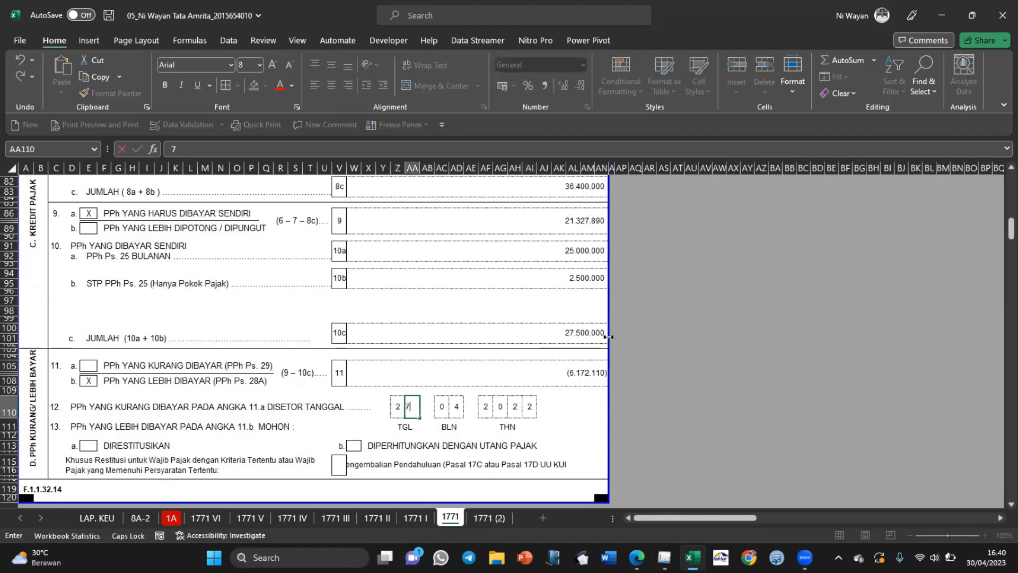
pyautogui.hotkey('ctrl', 'Return')
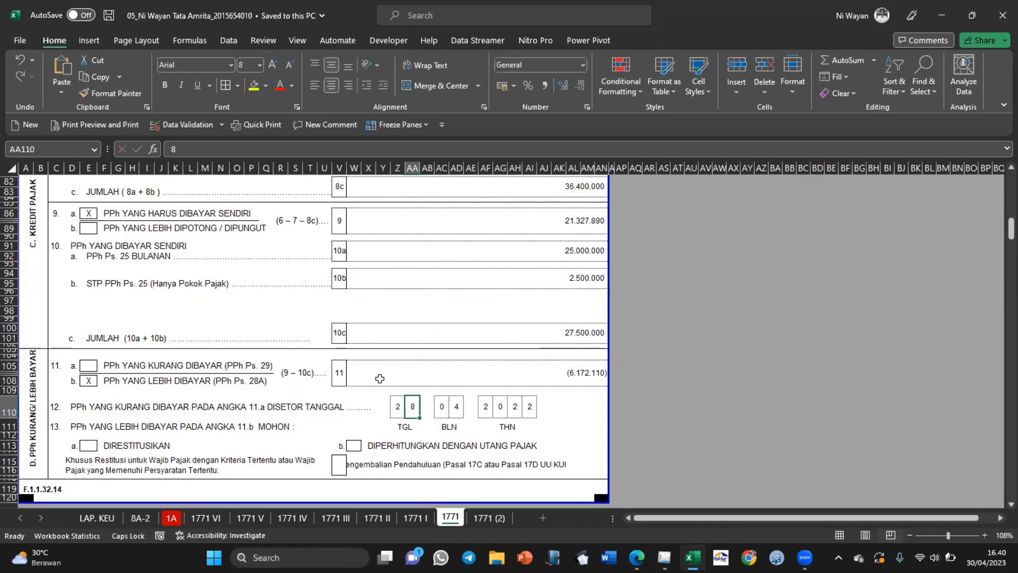
pyautogui.click(329, 435)
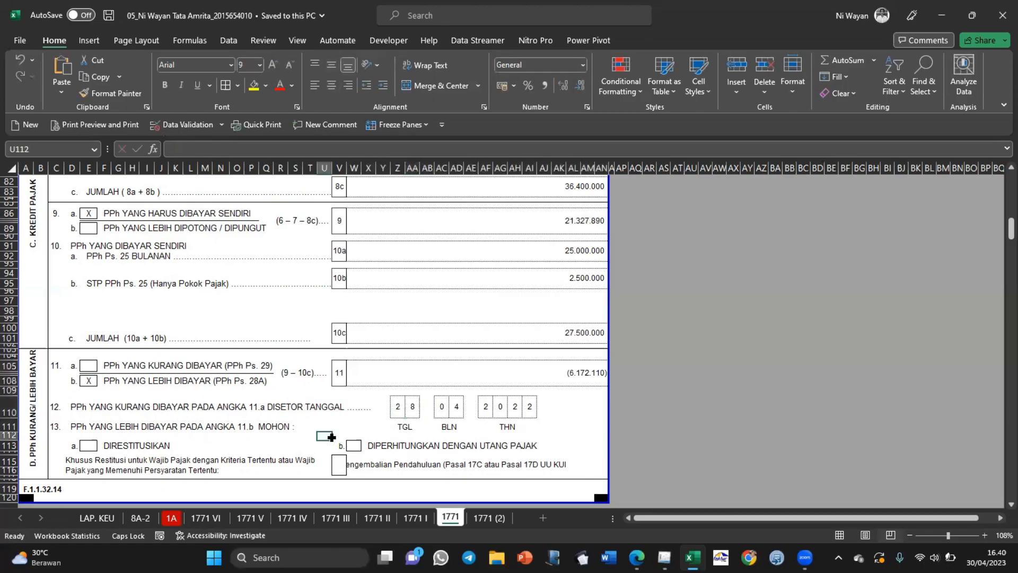
pyautogui.click(106, 520)
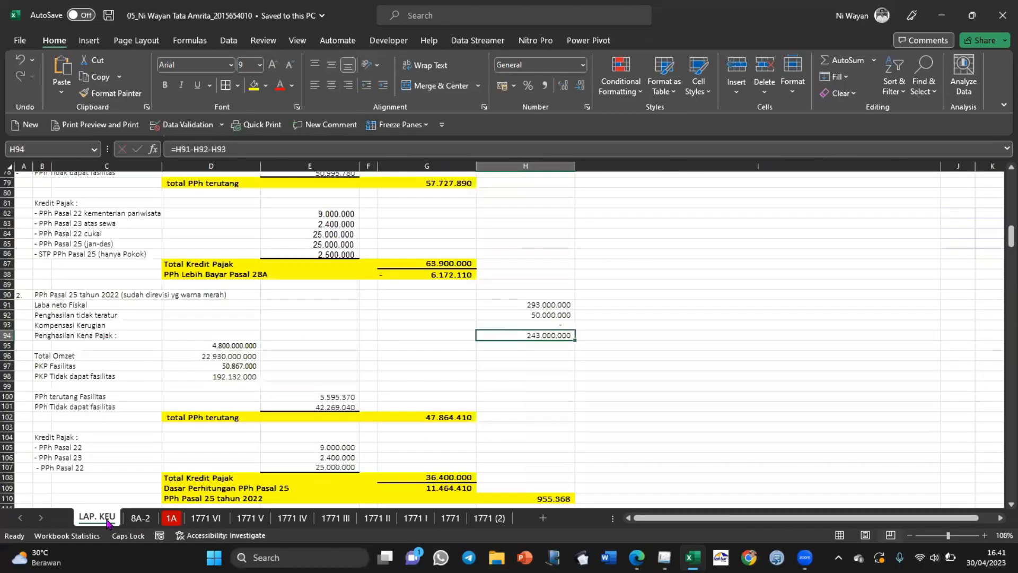
pyautogui.scroll(-2, 444, 378)
pyautogui.scroll(5, 444, 378)
pyautogui.scroll(-15, 444, 378)
pyautogui.scroll(8, 444, 378)
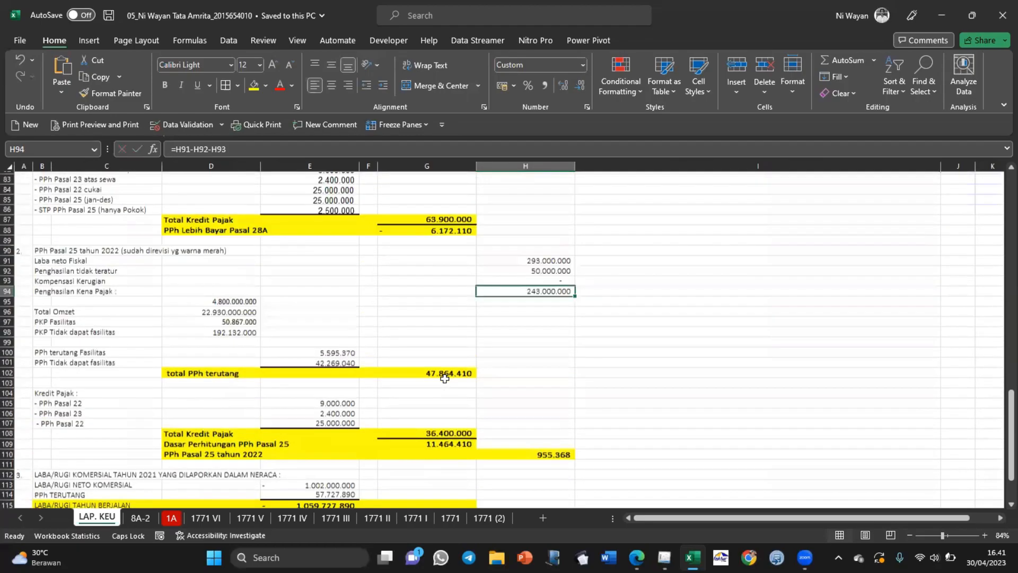
pyautogui.click(434, 264)
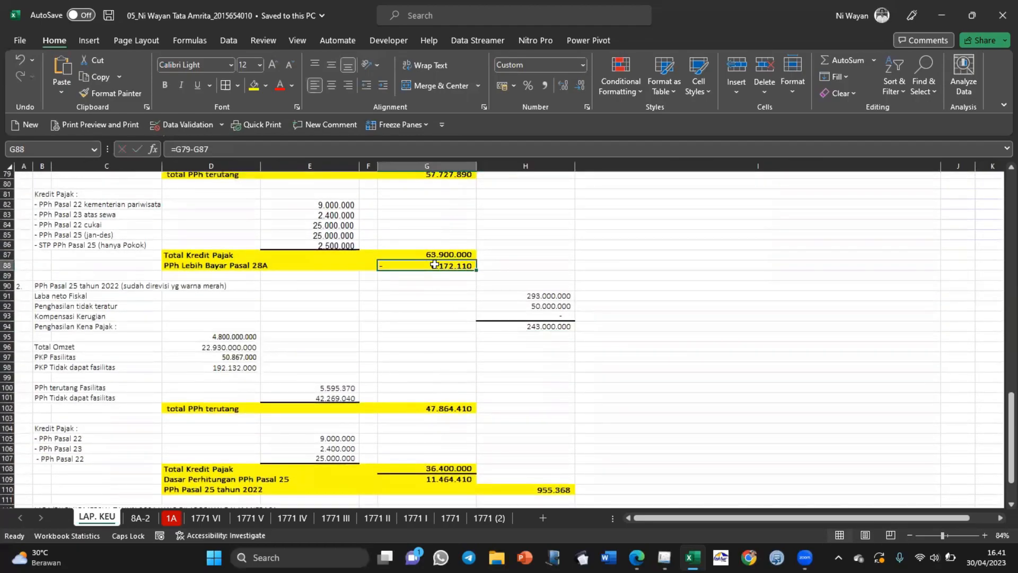
pyautogui.scroll(5, 541, 312)
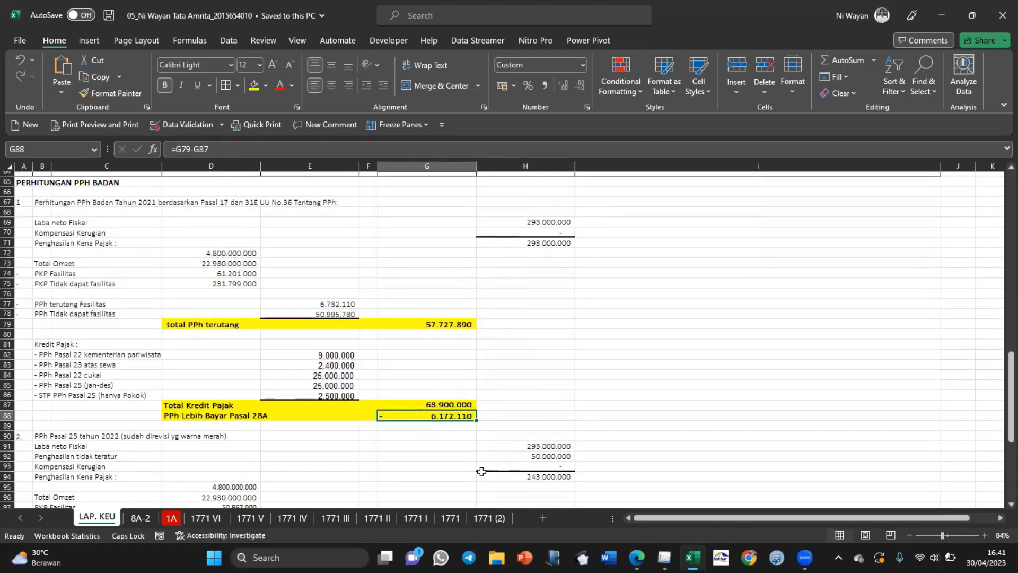
pyautogui.click(450, 518)
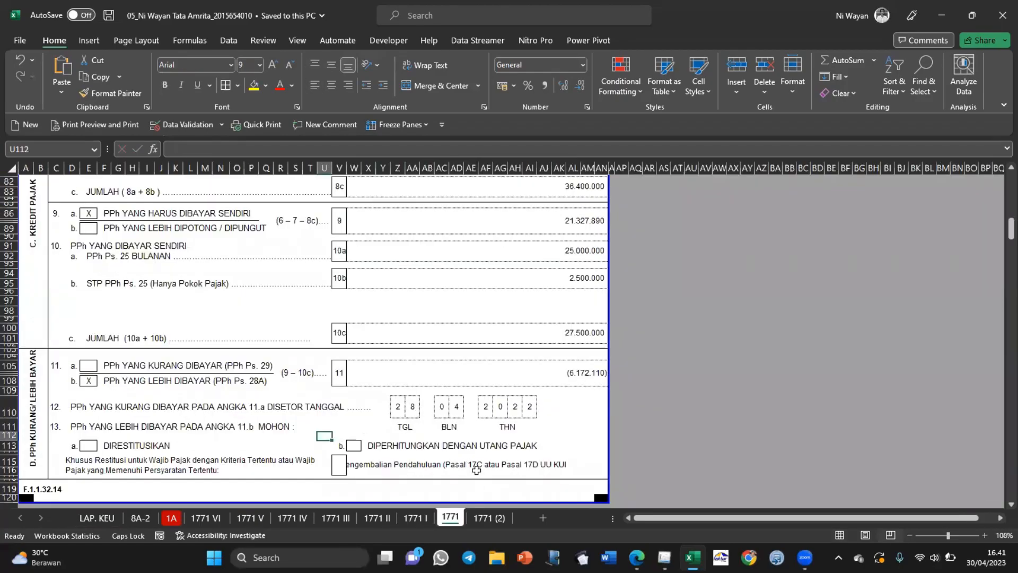
# Step: View sections C and D of the e-SPT return, briefly comparing against the Excel workbook
pyautogui.hotkey('alt', 'Tab')
pyautogui.press('Tab')
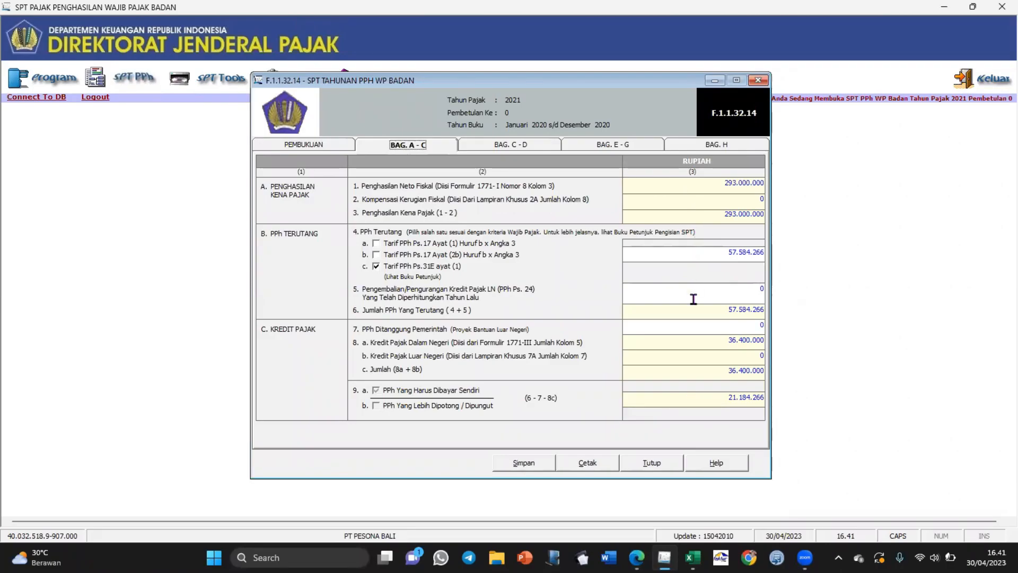
pyautogui.click(516, 148)
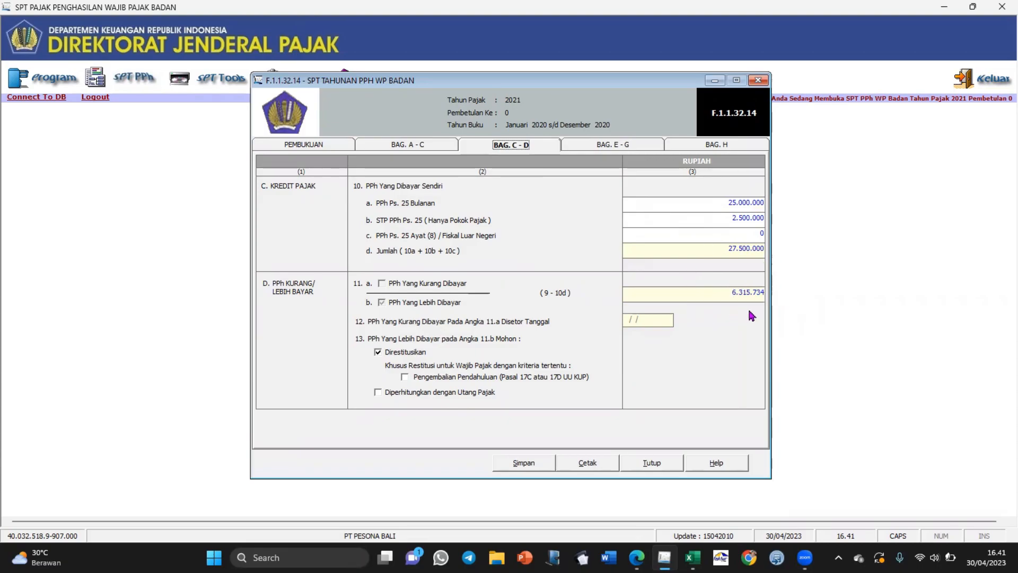
pyautogui.hotkey('alt', 'Tab')
pyautogui.hotkey('alt', 'Tab')
pyautogui.hotkey('alt', 'shift', 'Tab')
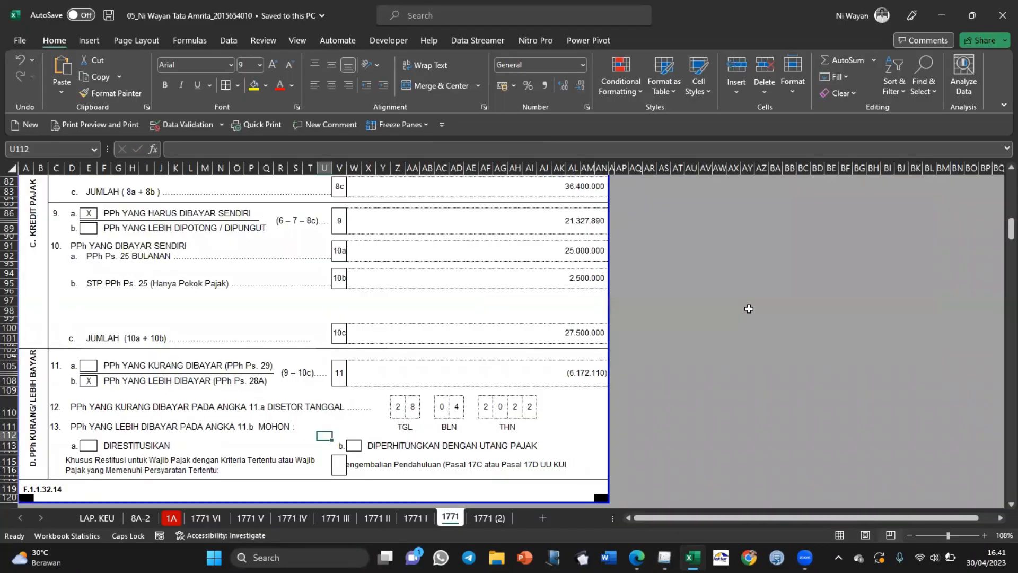
pyautogui.hotkey('alt', 'Tab')
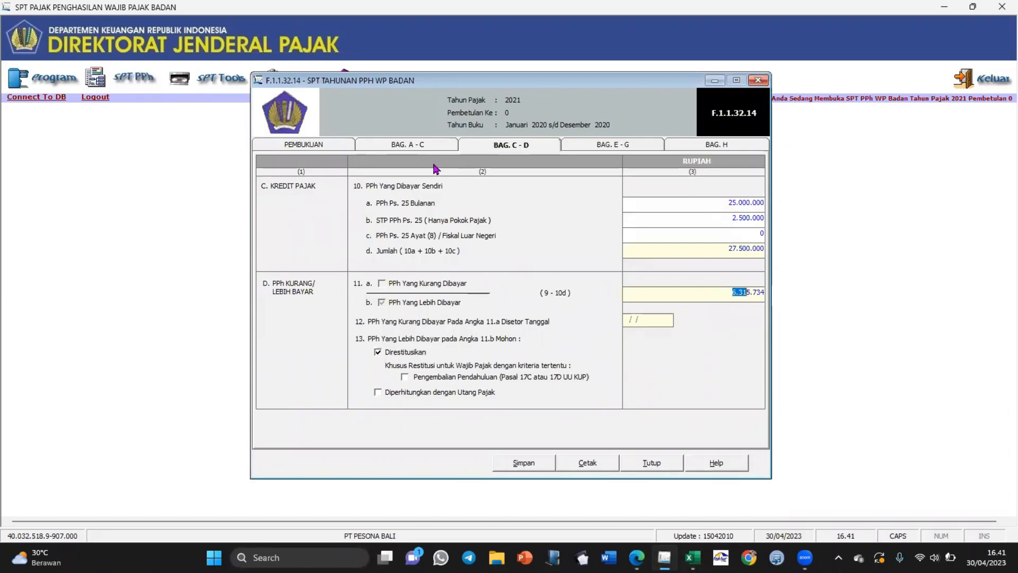
# Step: Page through the BAG. A–C, C–D and E–G sections, then bring Excel forward
pyautogui.click(413, 146)
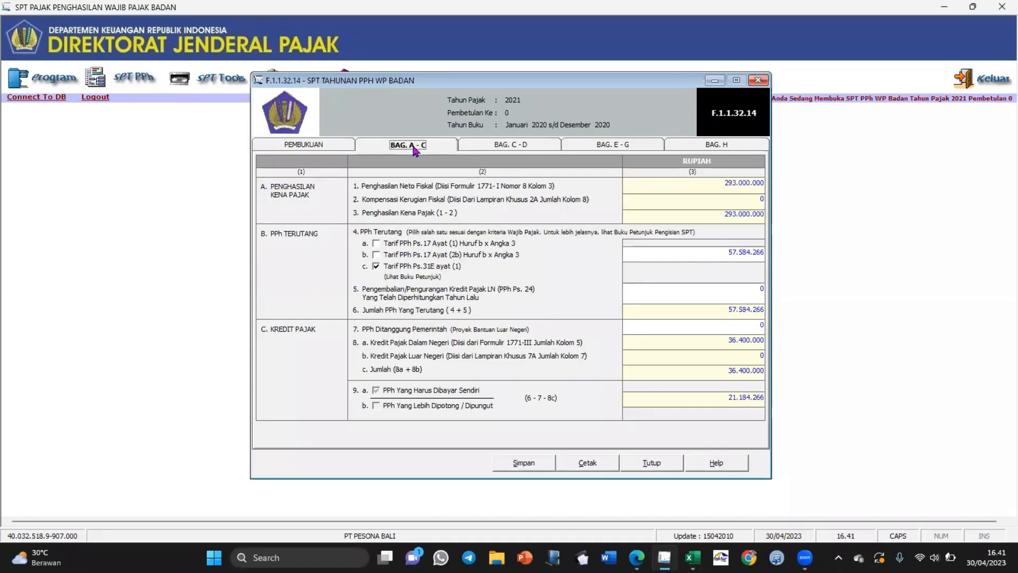
pyautogui.click(505, 149)
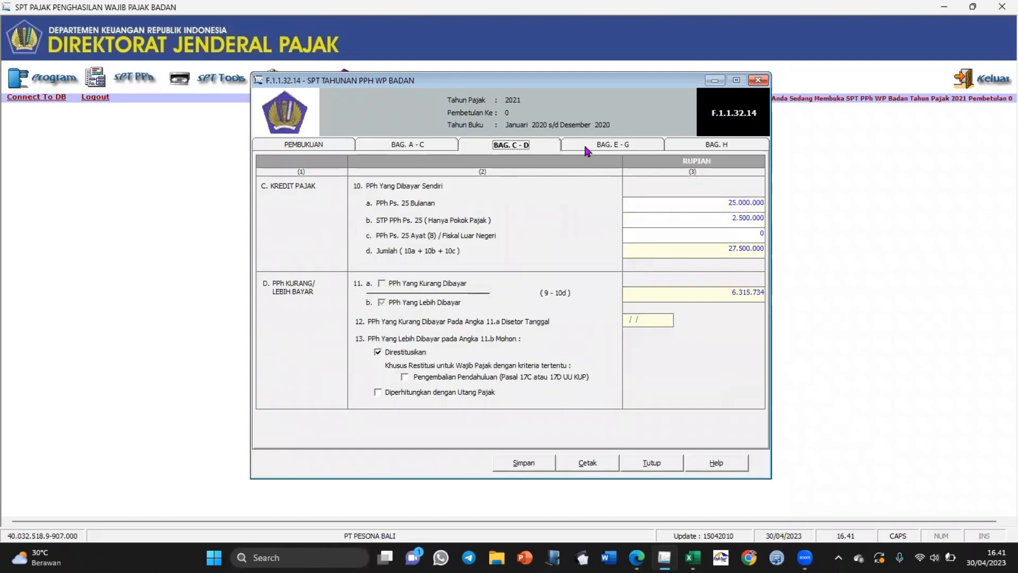
pyautogui.click(602, 149)
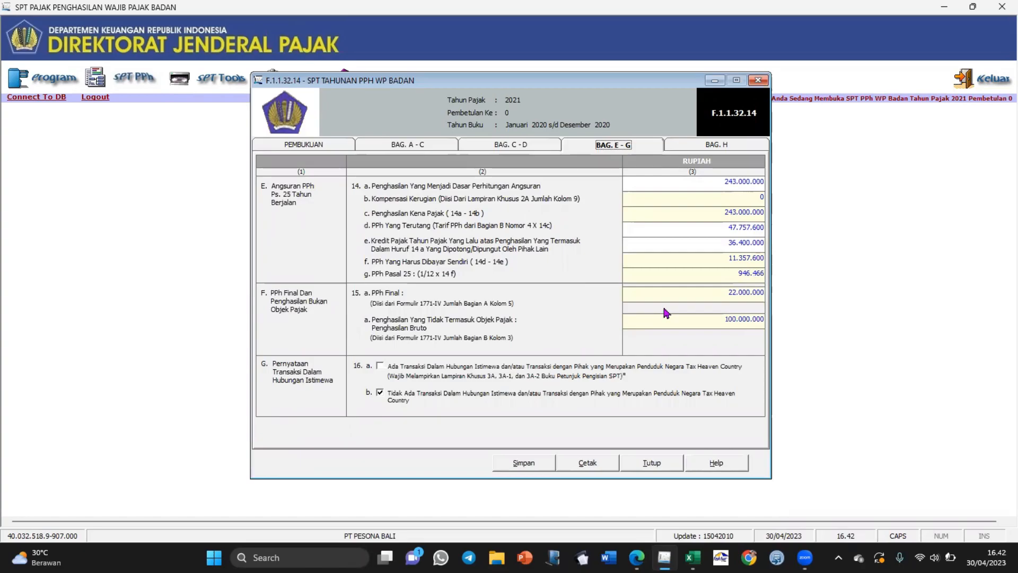
pyautogui.hotkey('alt', 'Tab')
pyautogui.hotkey('alt', 'Tab')
pyautogui.hotkey('alt', 'shift', 'Tab')
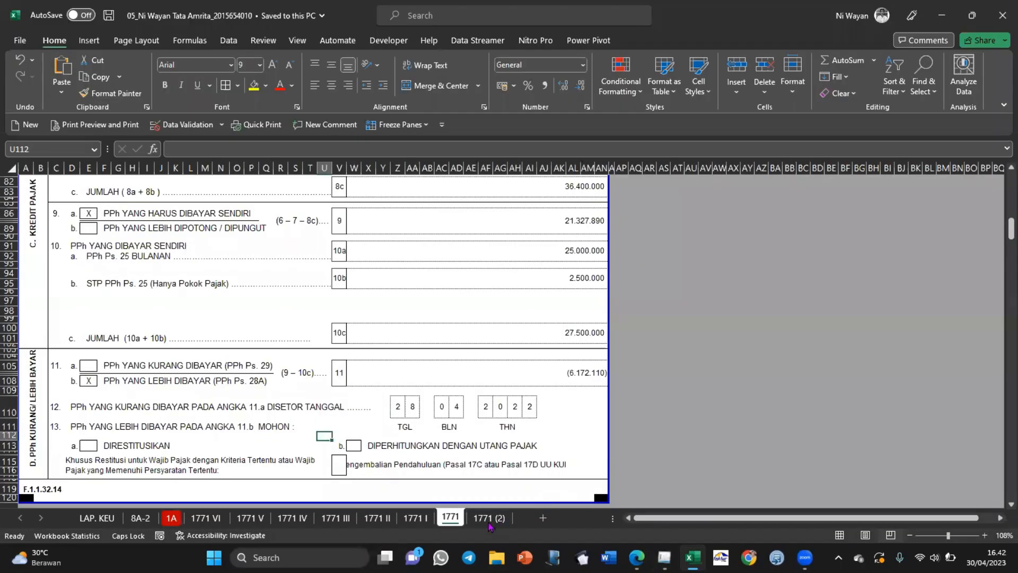
# Step: On sheet 1771 (2), check item 14a's source formula against the e-SPT form
pyautogui.click(488, 522)
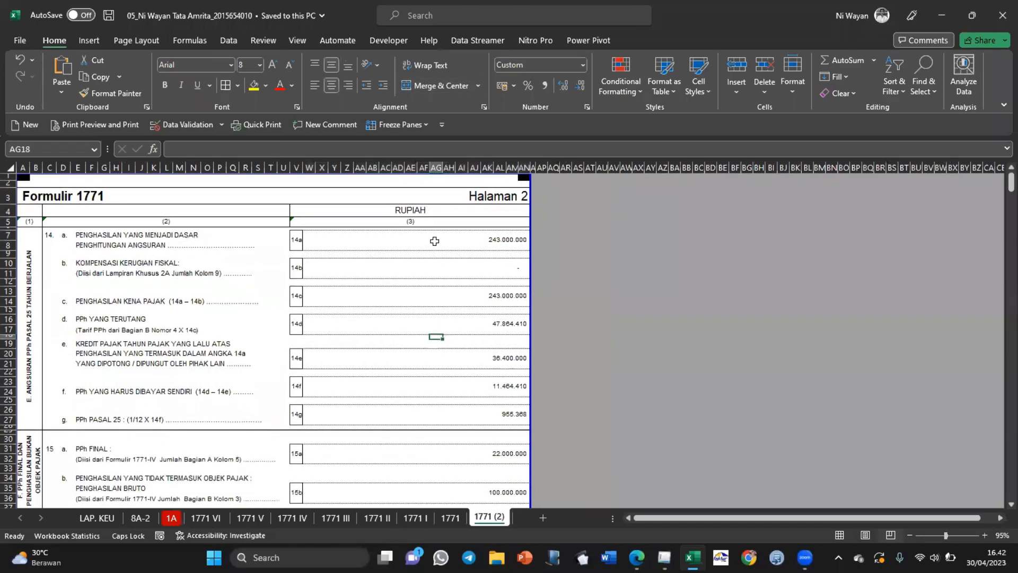
pyautogui.click(434, 239)
pyautogui.hotkey('alt', 'Tab')
pyautogui.hotkey('alt', 'Tab')
pyautogui.click(433, 244)
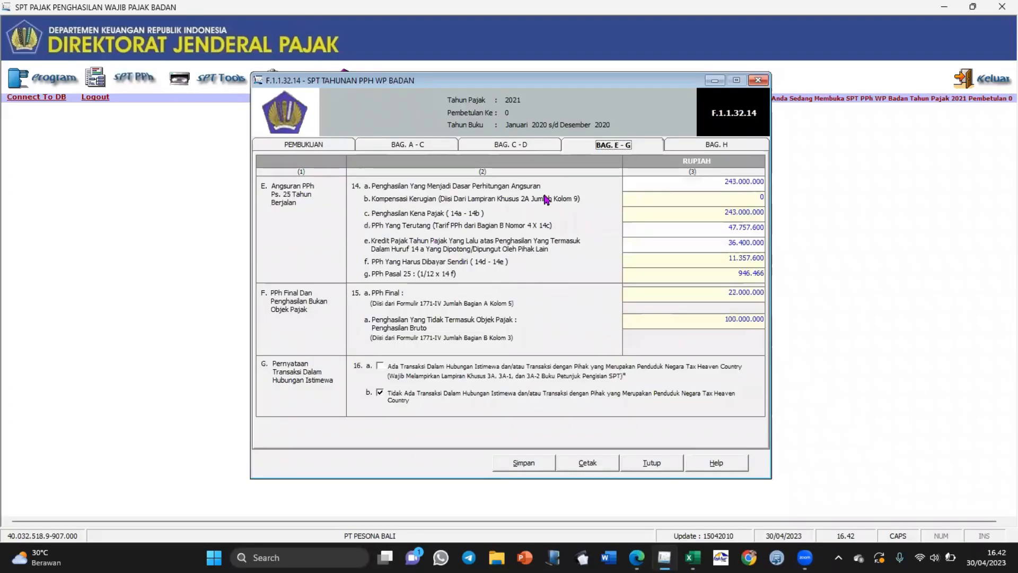
pyautogui.hotkey('alt', 'Tab')
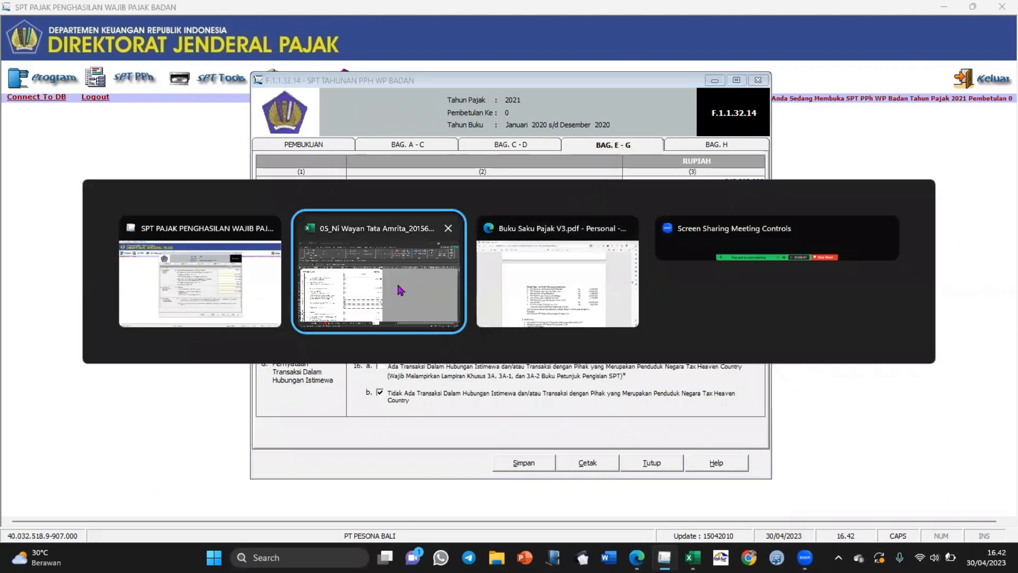
pyautogui.click(426, 240)
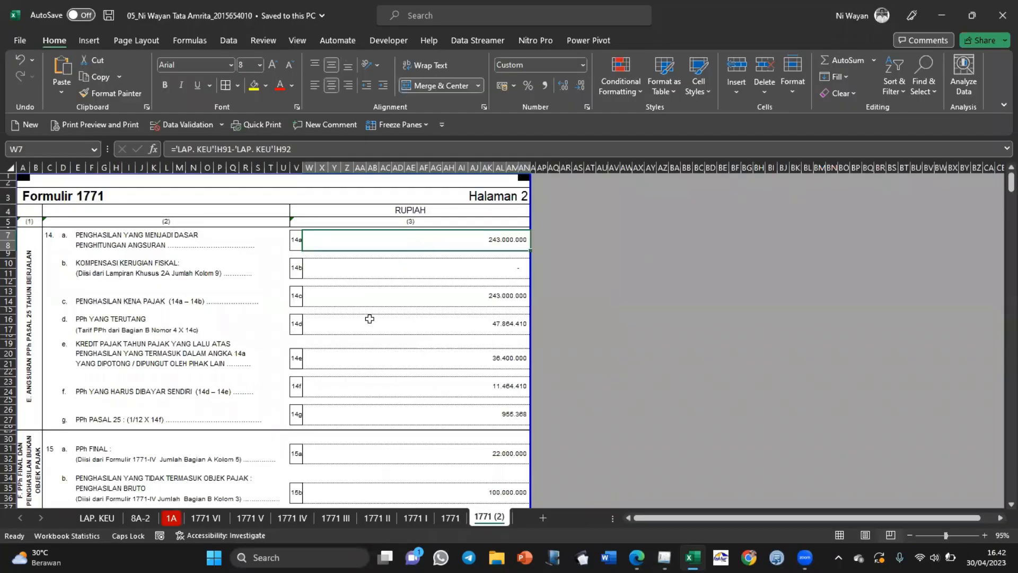
# Step: On LAP. KEU, mark the 2022 PPh Pasal 25 calculation block and the irregular income rows
pyautogui.click(90, 515)
pyautogui.scroll(-7, 170, 411)
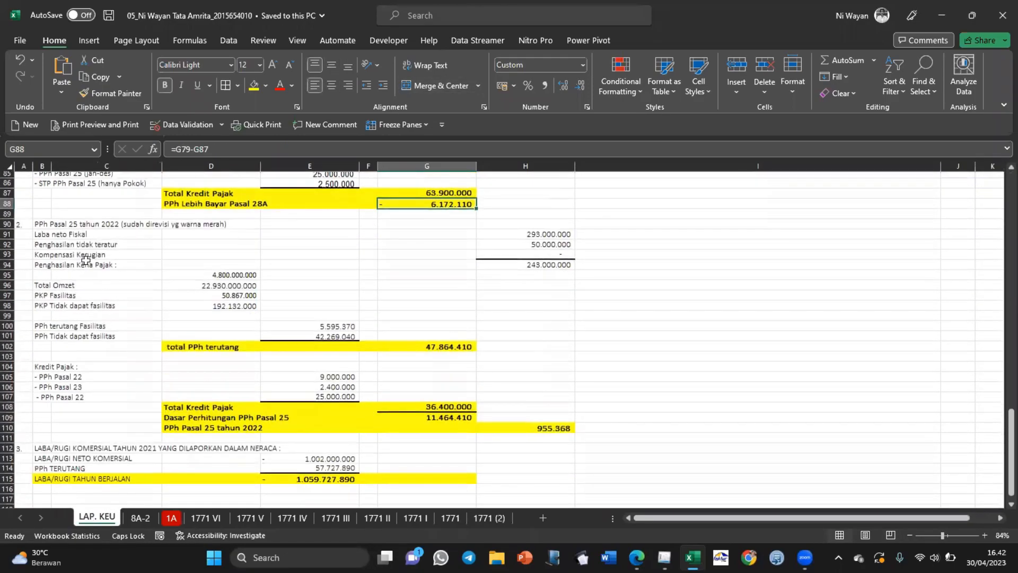
pyautogui.moveTo(22, 224)
pyautogui.mouseDown()
pyautogui.moveTo(509, 446)
pyautogui.moveTo(548, 488)
pyautogui.mouseUp()
pyautogui.click(669, 360)
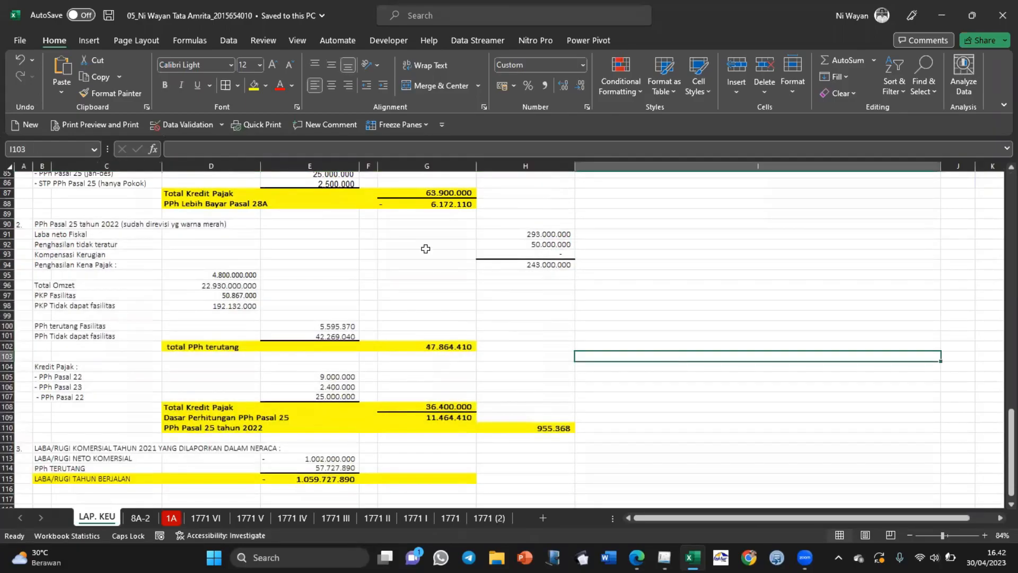
pyautogui.moveTo(129, 245); pyautogui.dragTo(521, 257)
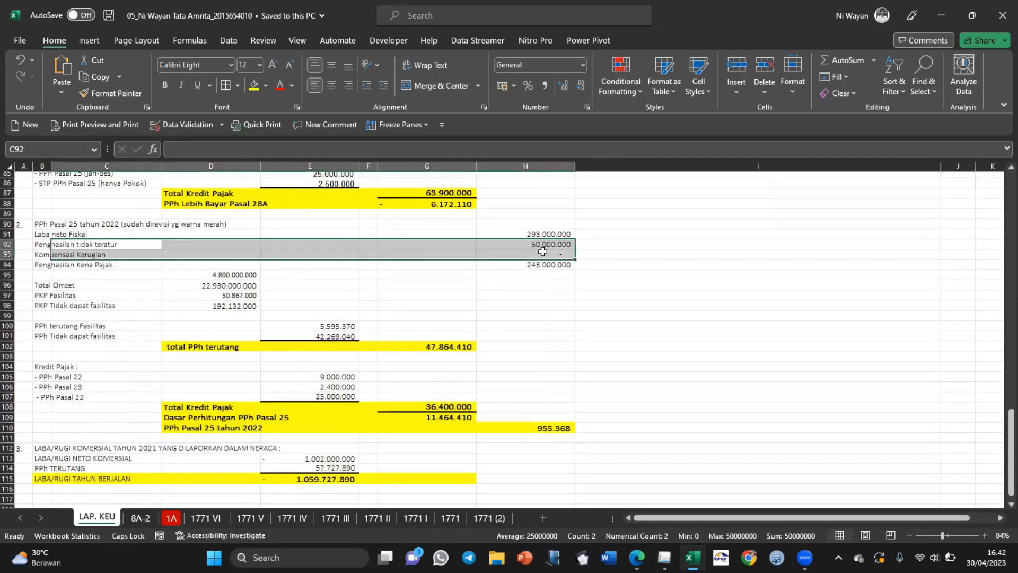
pyautogui.click(537, 243)
# Step: Trace the Laba neto Fiskal figure and read the note on the 50.000.000 asset-sale gain
pyautogui.scroll(2, 537, 241)
pyautogui.scroll(-1, 536, 241)
pyautogui.click(536, 243)
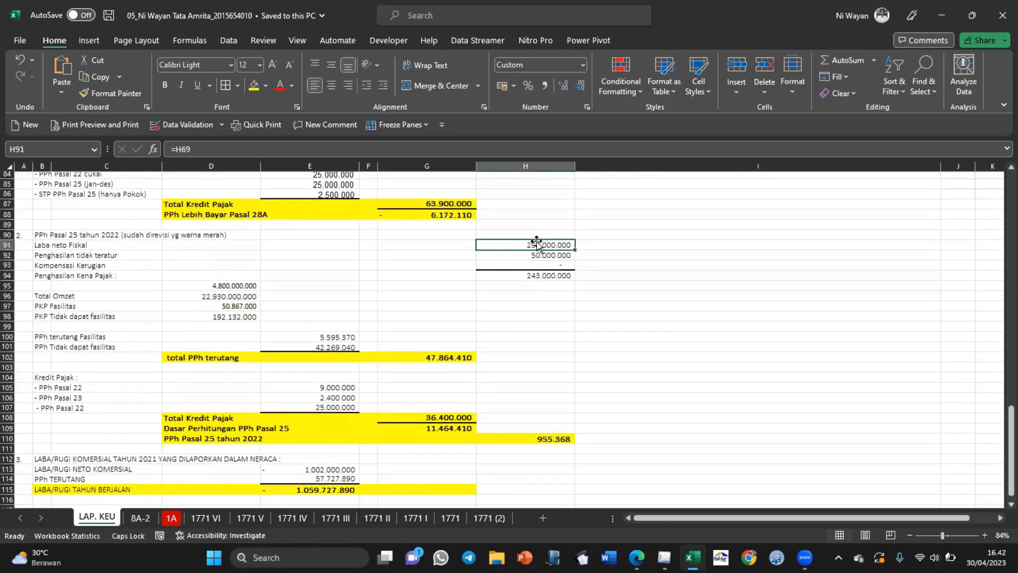
pyautogui.scroll(14, 537, 243)
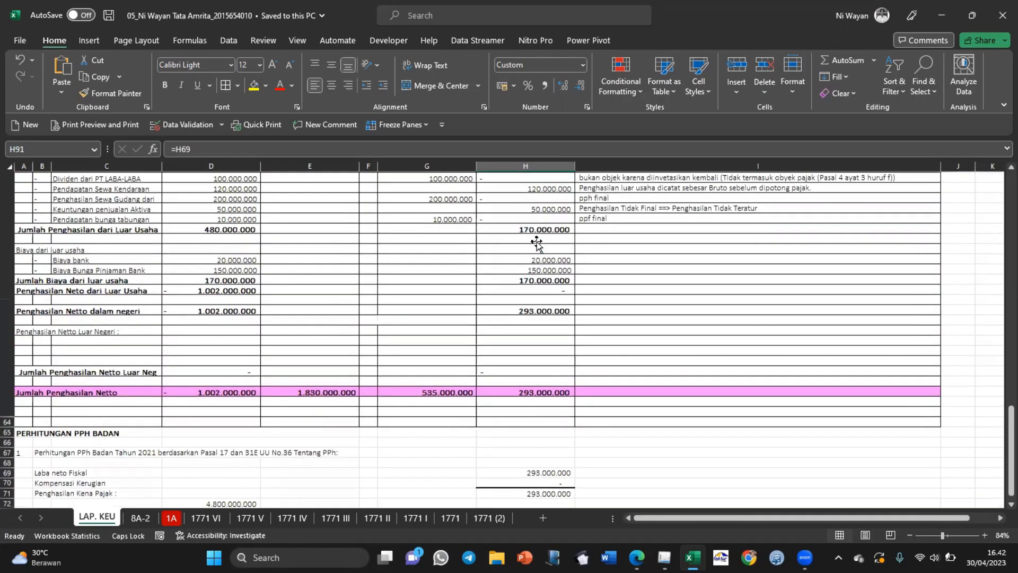
pyautogui.click(562, 206)
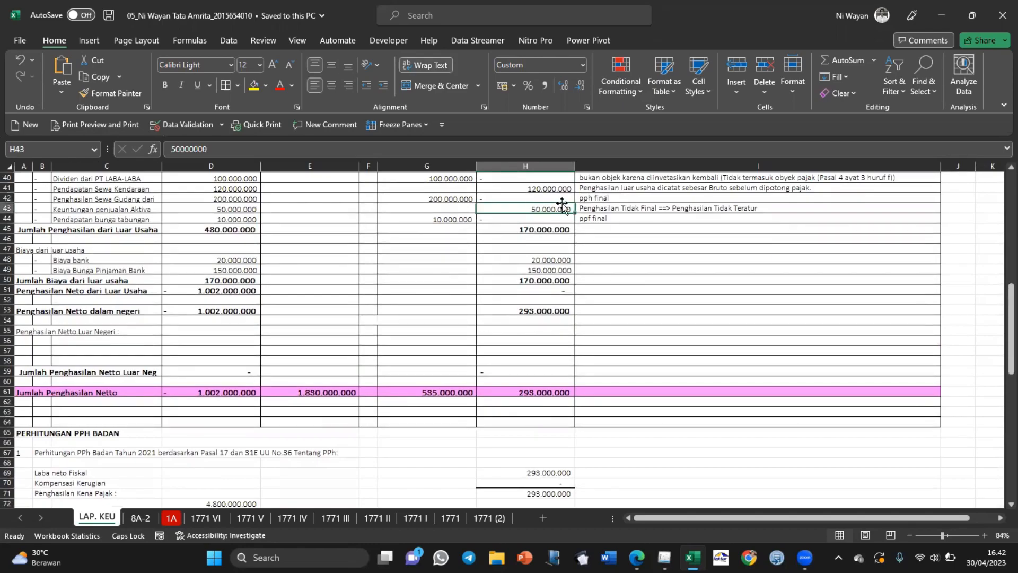
pyautogui.click(618, 207)
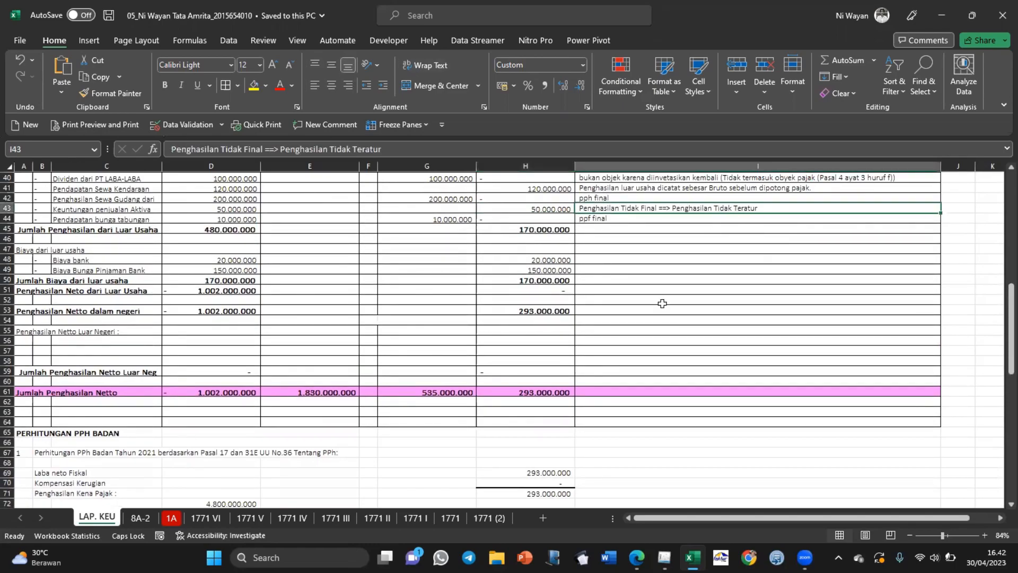
pyautogui.scroll(-18, 662, 303)
pyautogui.scroll(3, 662, 303)
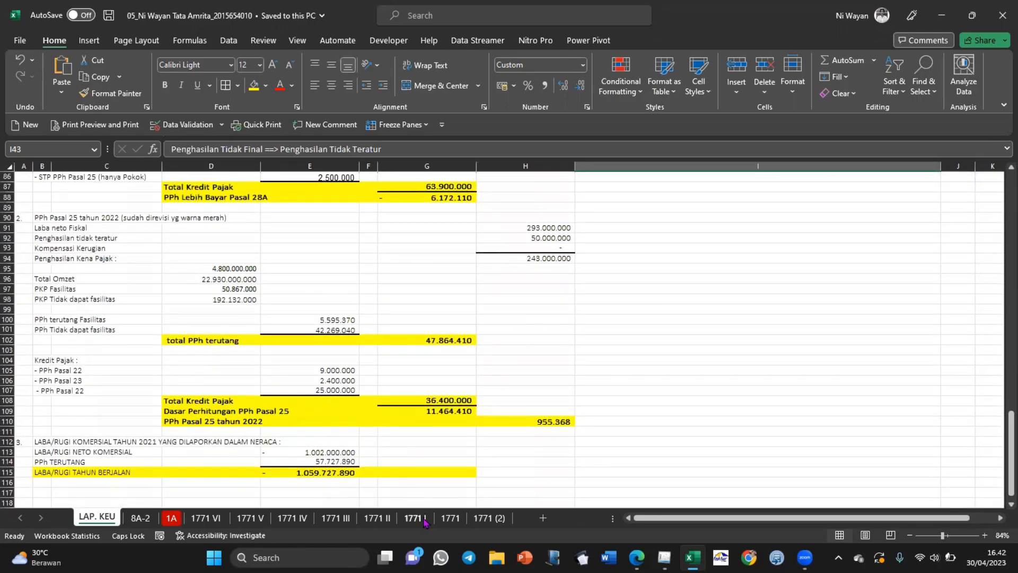
# Step: Trace items 14b through 14e on 1771 (2) back to the LAP. KEU PPh terutang total
pyautogui.click(491, 518)
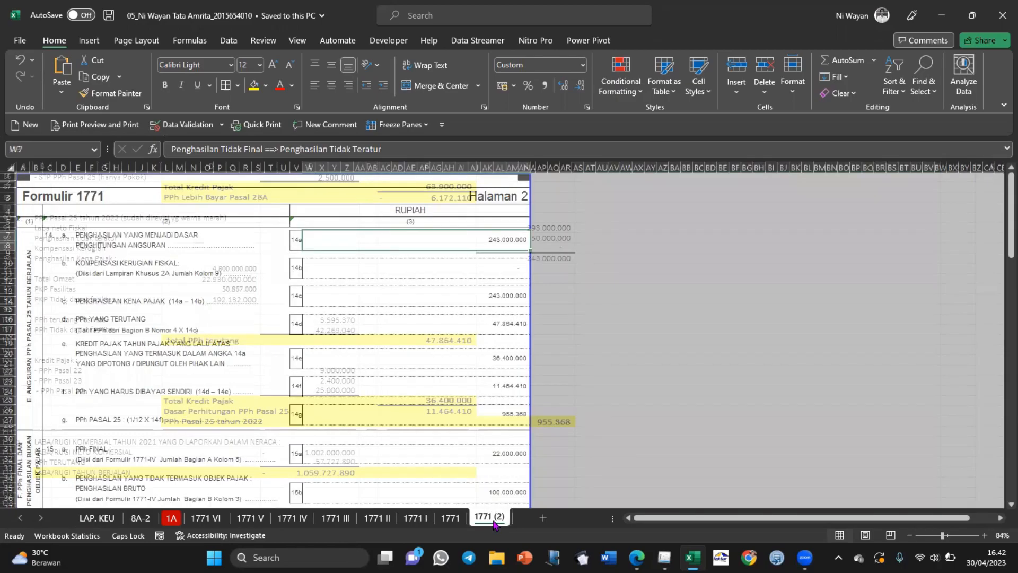
pyautogui.click(472, 258)
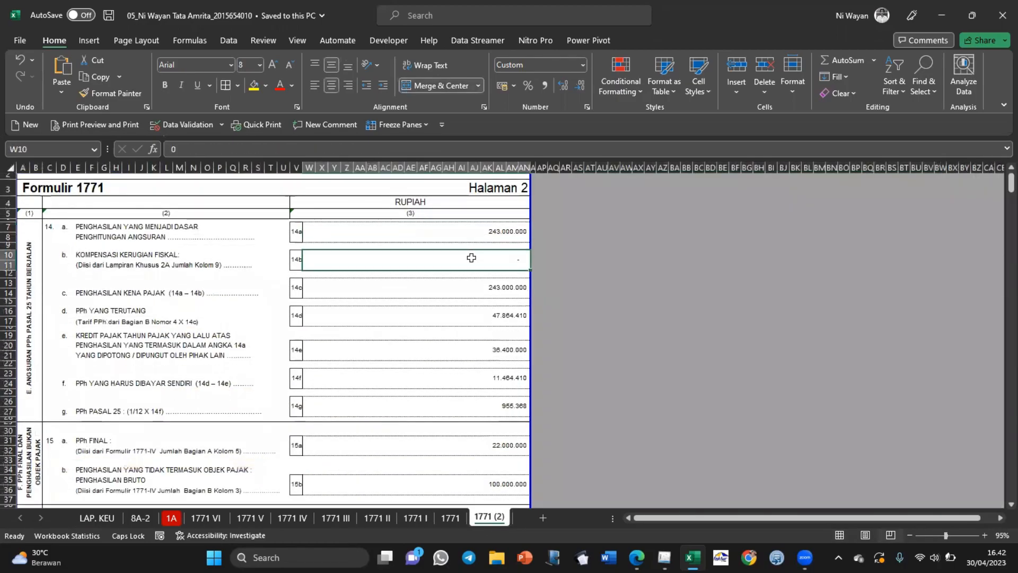
pyautogui.press('Down')
pyautogui.press('Down')
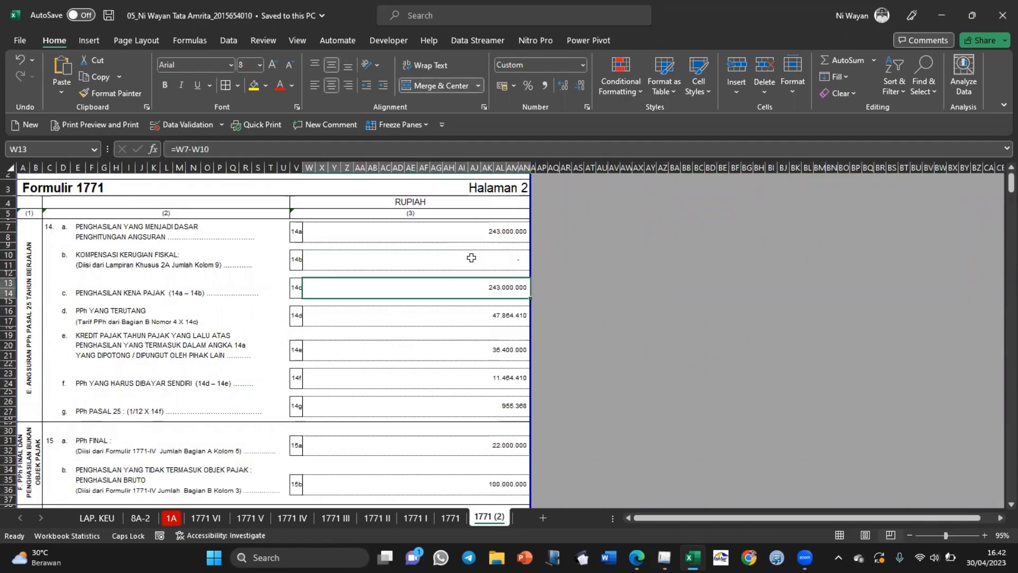
pyautogui.press('Down')
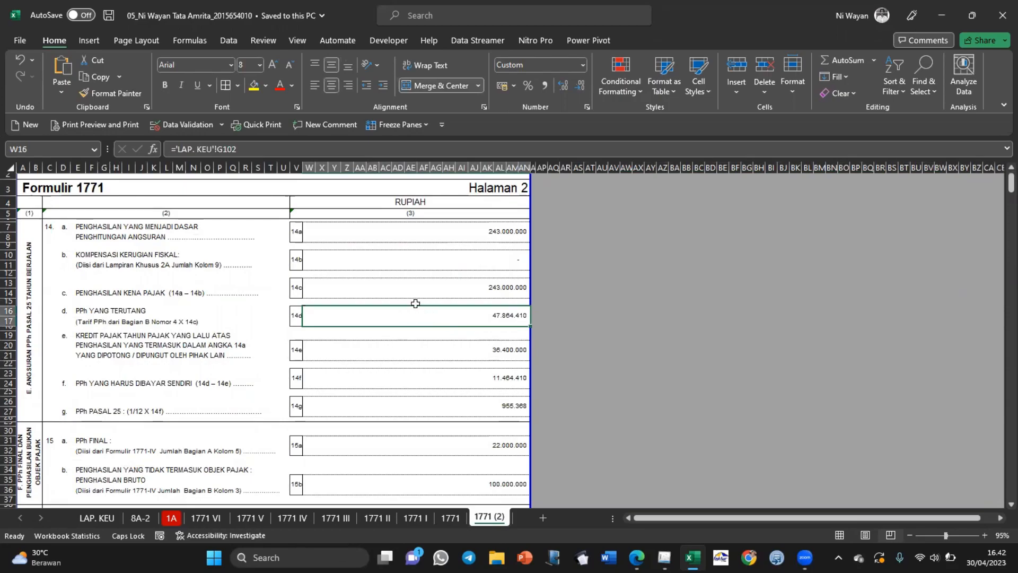
pyautogui.click(96, 518)
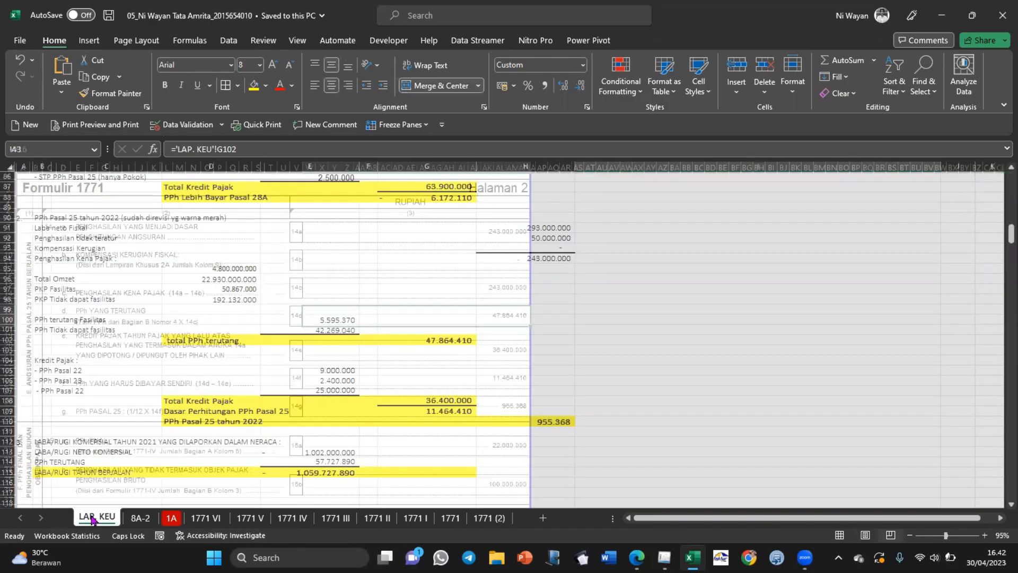
pyautogui.click(433, 339)
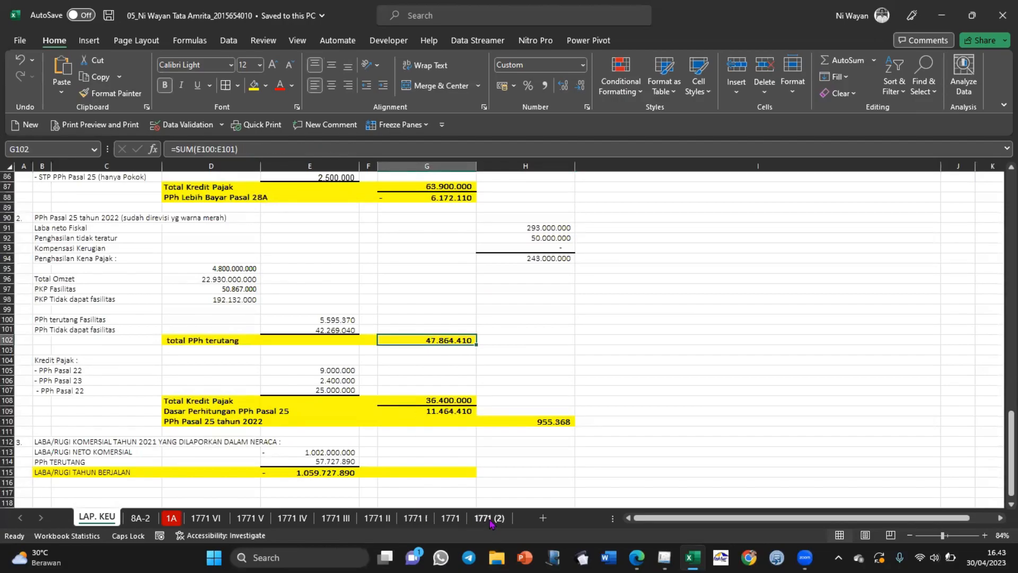
pyautogui.click(489, 518)
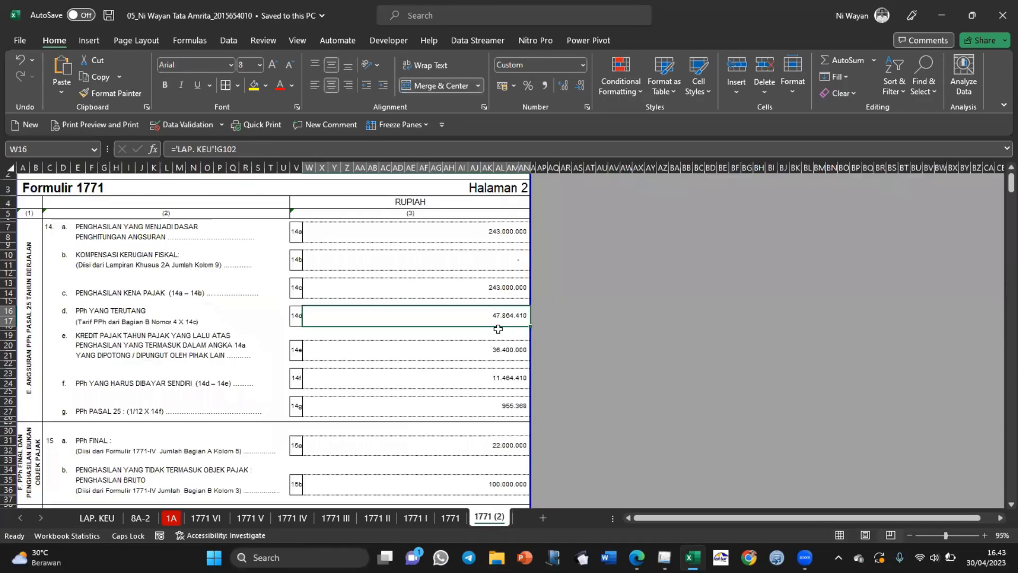
pyautogui.click(459, 351)
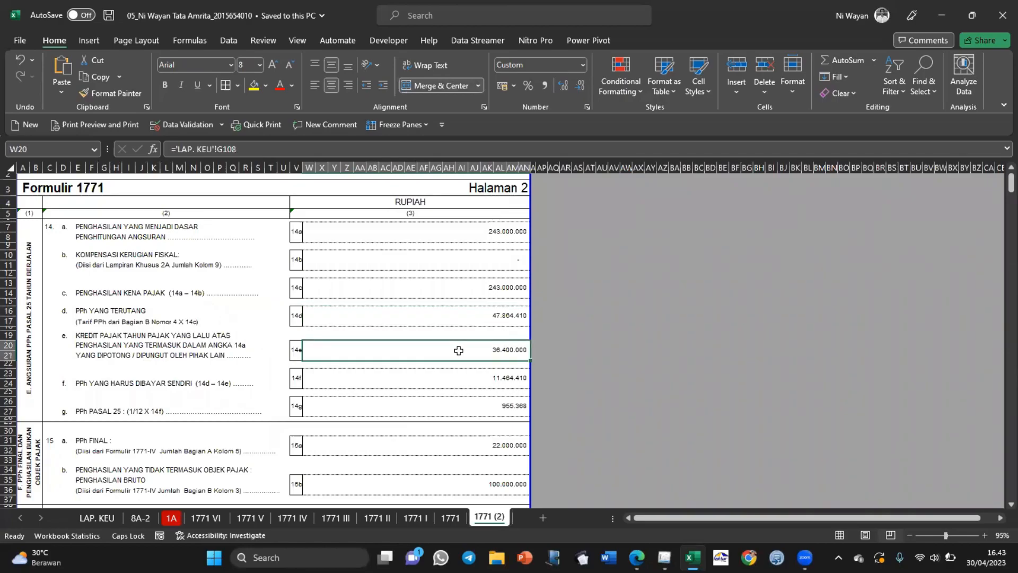
# Step: Check the Total Kredit Pajak formula and commit item 14g's formula giving 955.368
pyautogui.click(94, 520)
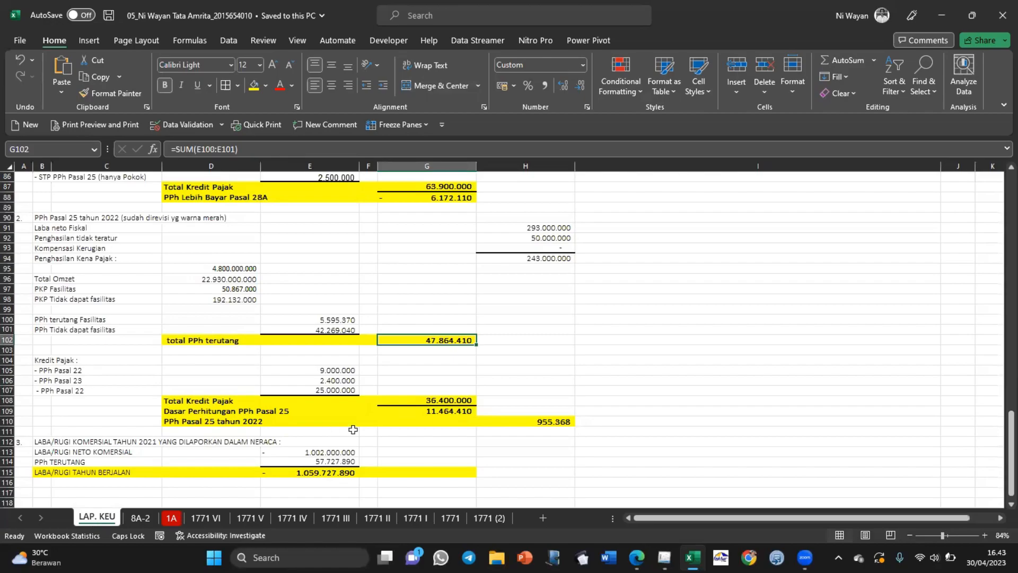
pyautogui.click(396, 400)
pyautogui.press('alt')
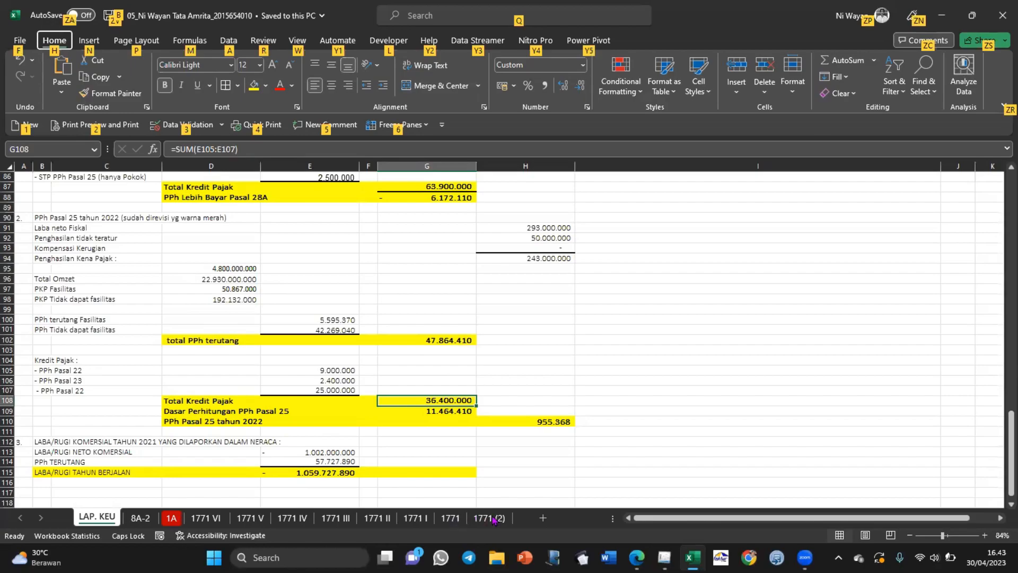
pyautogui.click(492, 519)
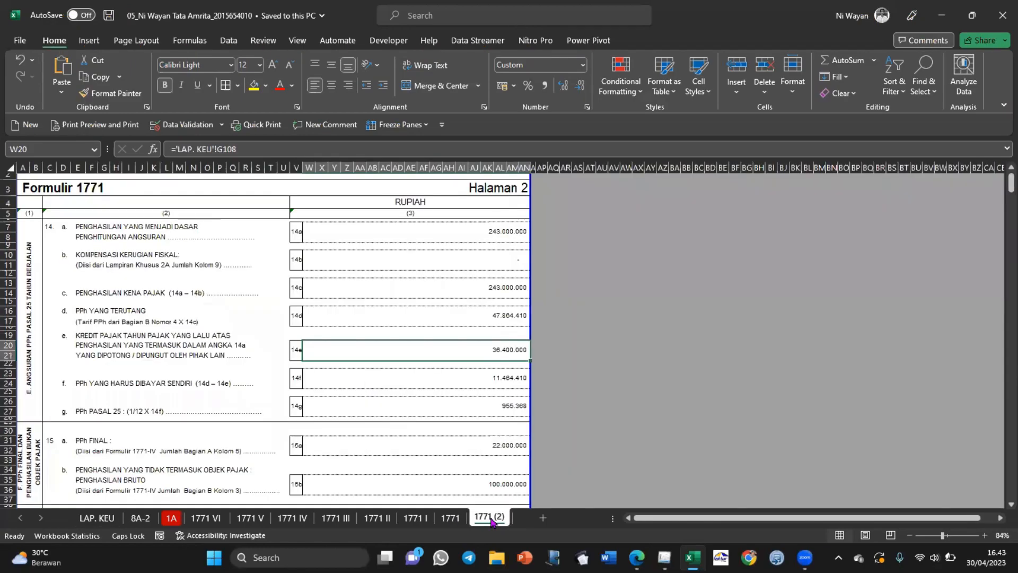
pyautogui.click(477, 378)
pyautogui.click(442, 406)
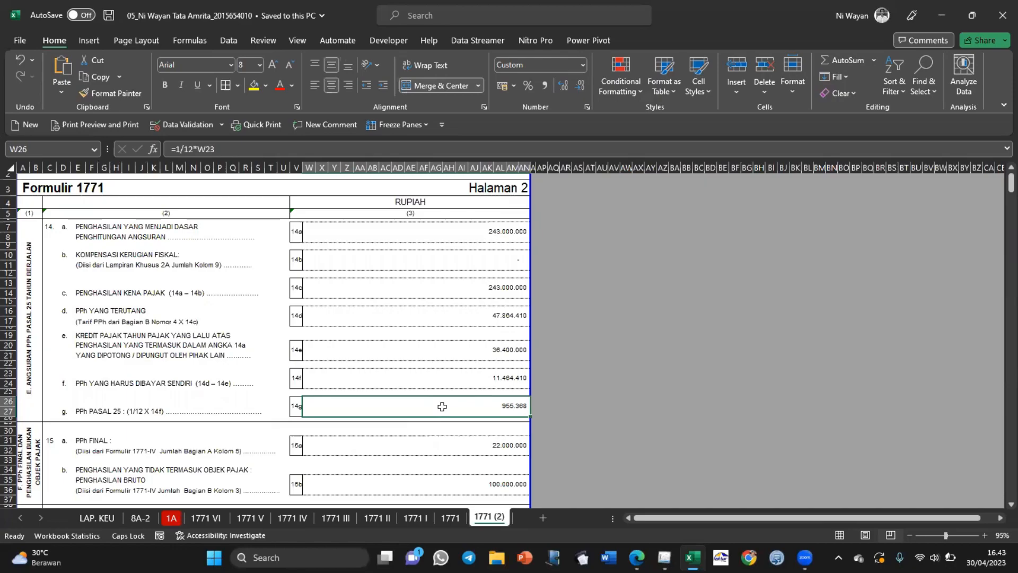
pyautogui.scroll(-1, 442, 406)
pyautogui.doubleClick(416, 395)
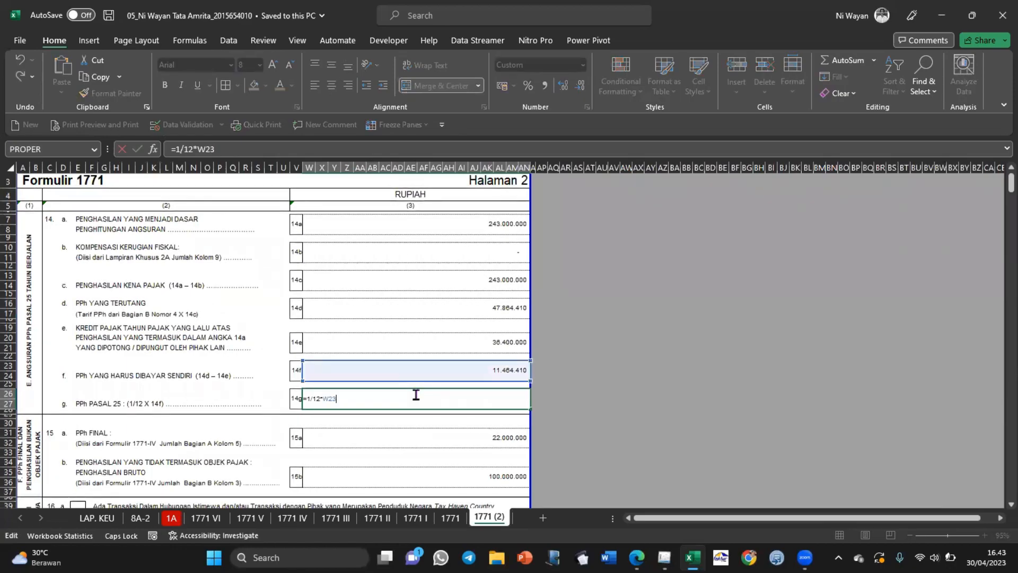
pyautogui.press('Return')
# Step: Confirm item 15a's final PPh amount comes from sheet 1771 IV
pyautogui.scroll(-2, 414, 392)
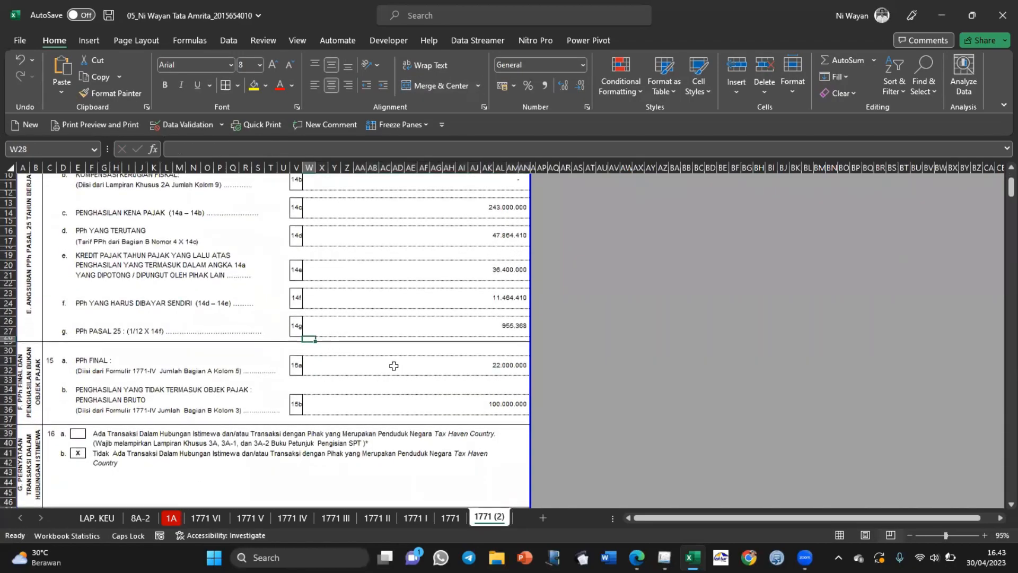
pyautogui.click(392, 368)
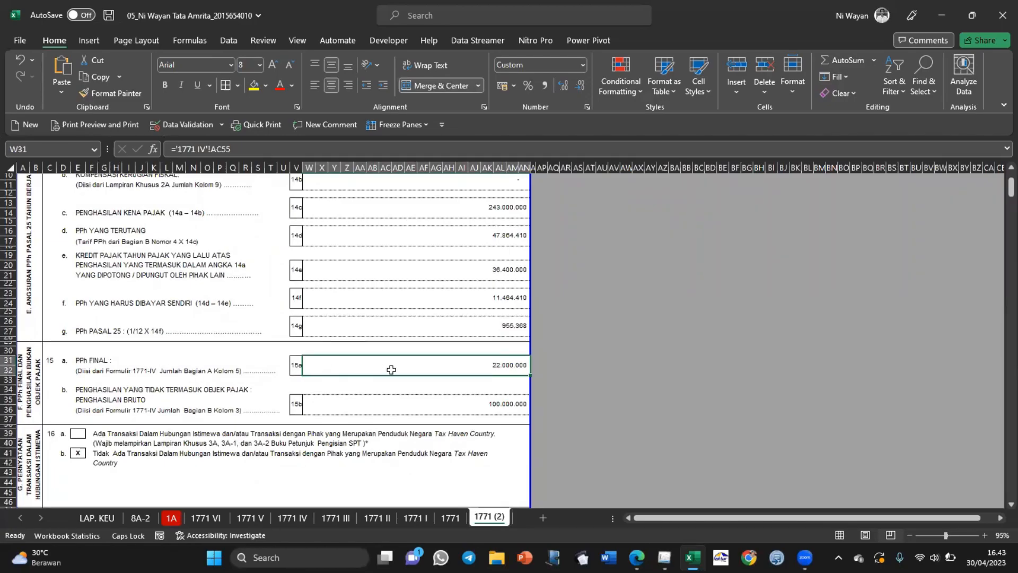
pyautogui.click(292, 517)
pyautogui.scroll(4, 312, 396)
pyautogui.scroll(3, 415, 354)
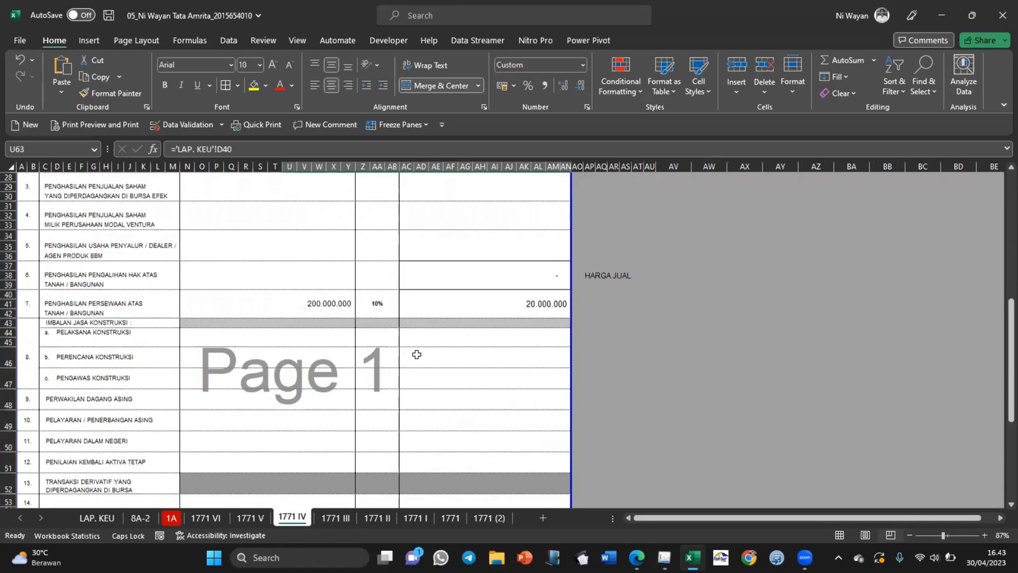
pyautogui.scroll(-3, 415, 354)
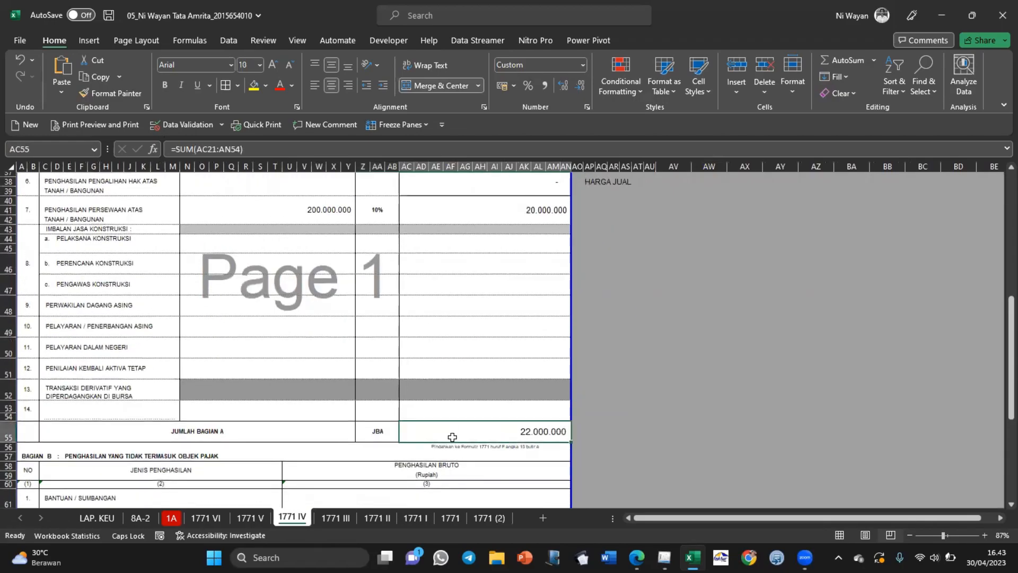
pyautogui.click(484, 517)
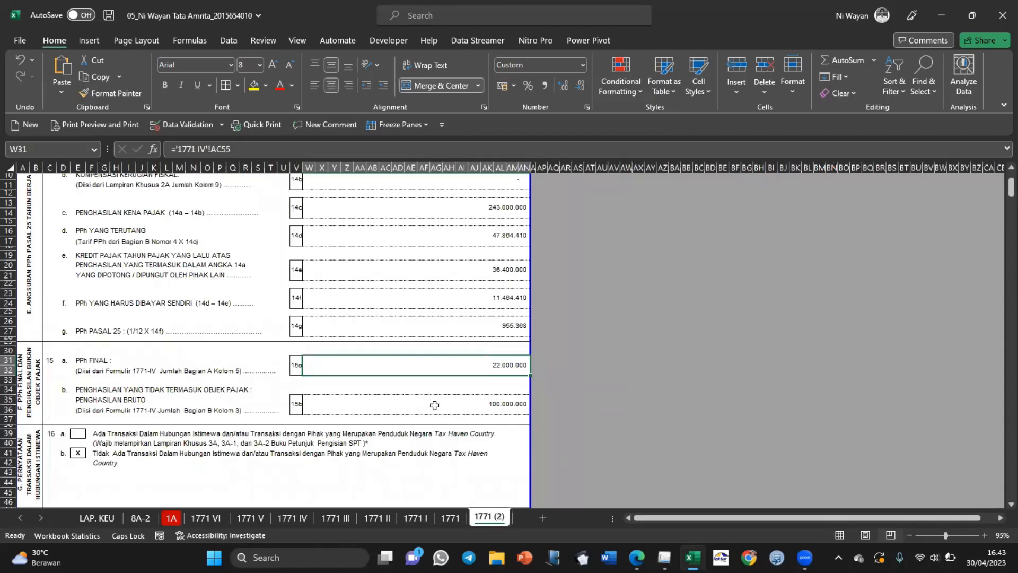
# Step: Confirm item 15b's gross income matches 1771 IV's JUMLAH BAGIAN B total of 100.000.000
pyautogui.click(434, 405)
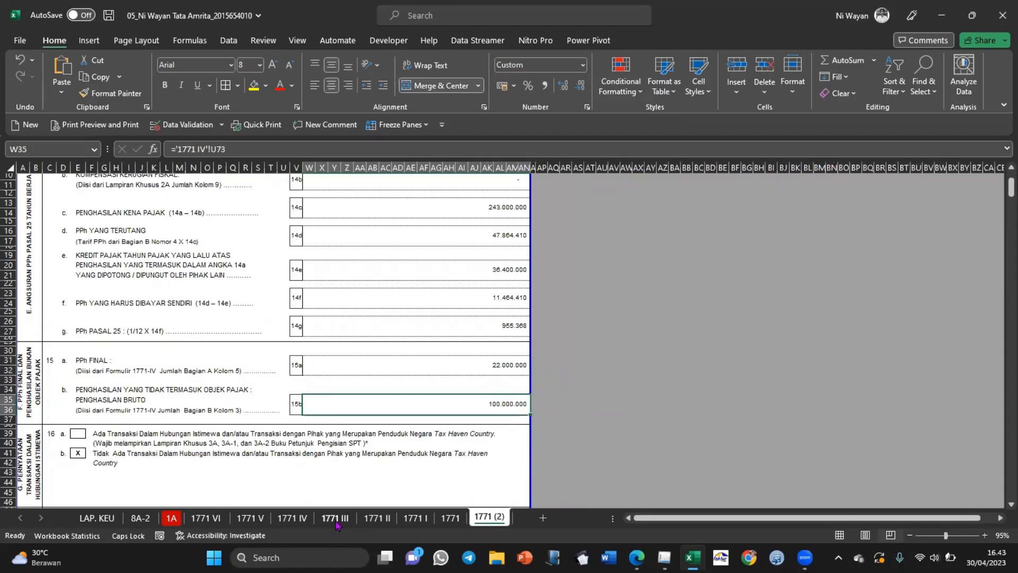
pyautogui.click(306, 520)
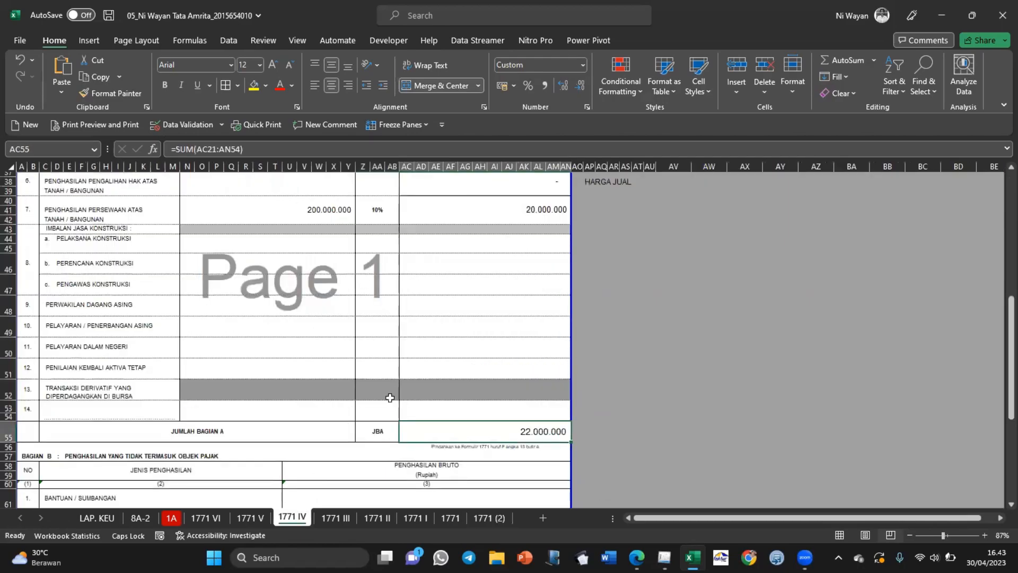
pyautogui.scroll(-1, 390, 397)
pyautogui.click(391, 459)
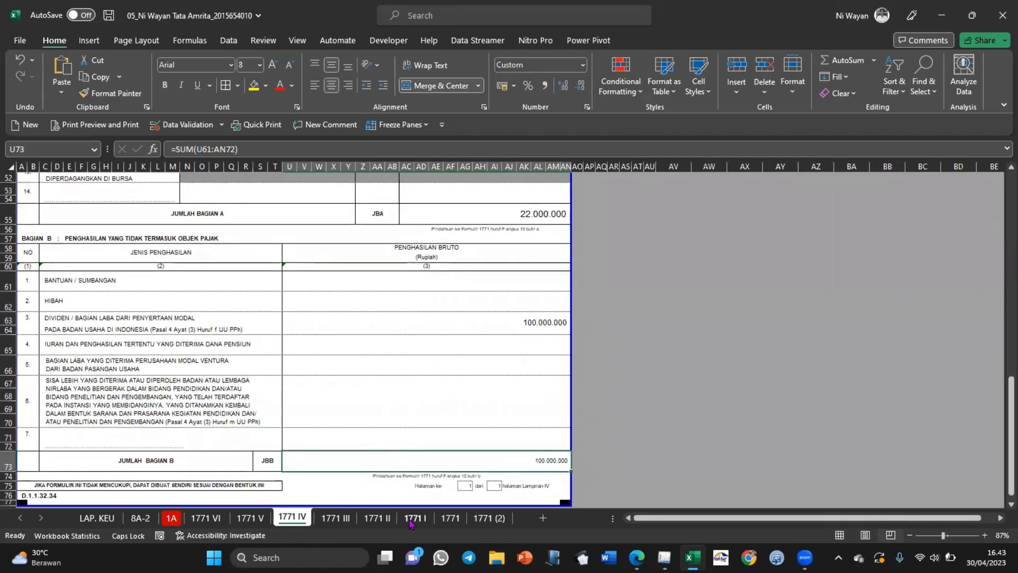
pyautogui.click(489, 518)
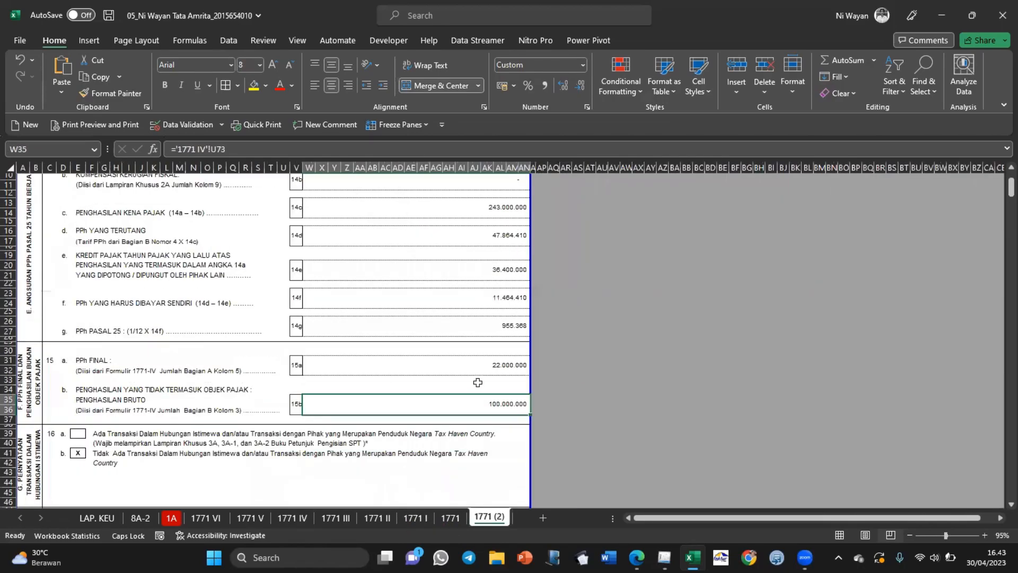
pyautogui.scroll(-1, 477, 381)
# Step: Show the e-SPT return's BAG. H section and compare it with item 17 in Excel
pyautogui.hotkey('alt', 'Tab')
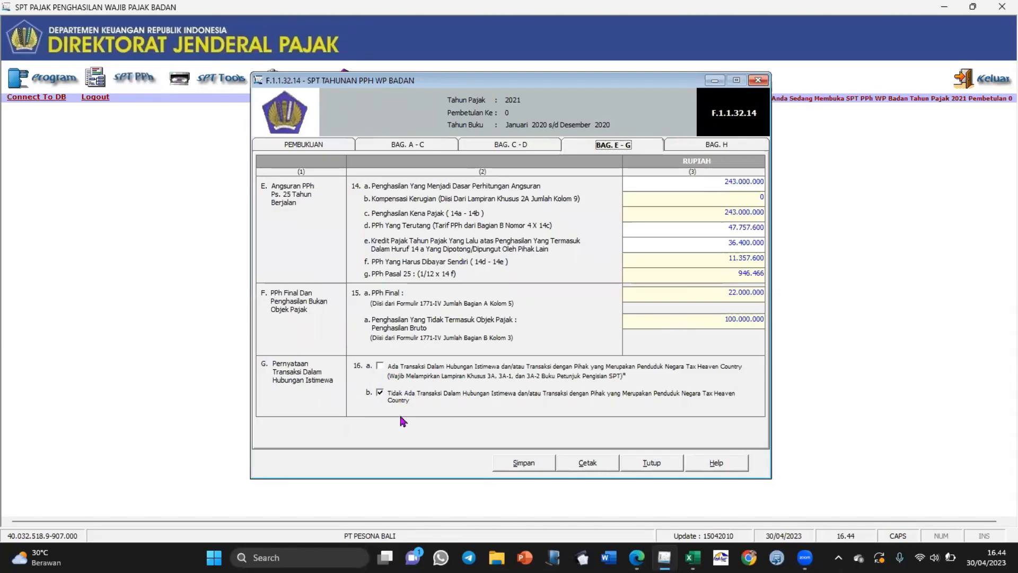
pyautogui.click(717, 147)
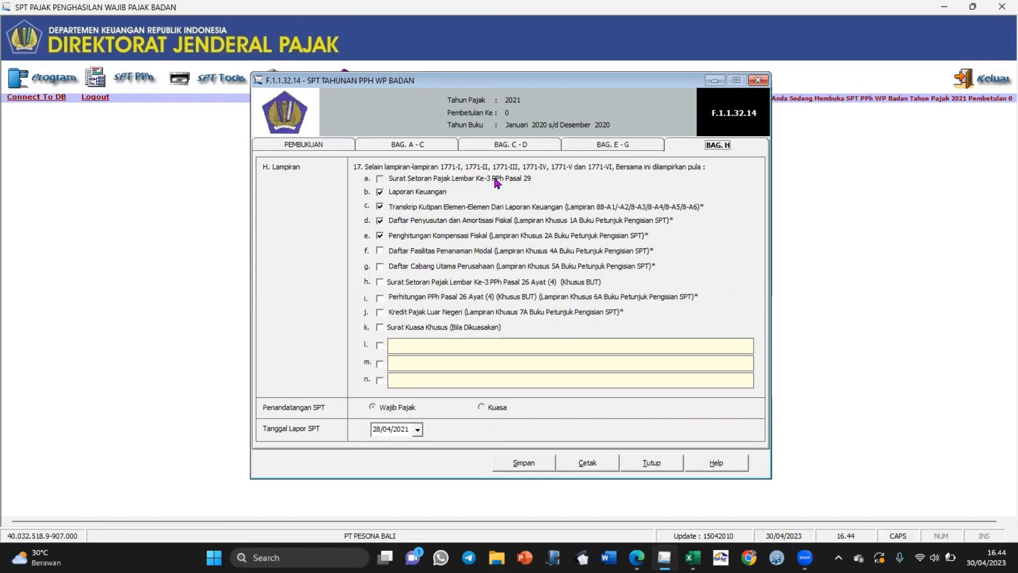
pyautogui.hotkey('alt', 'Tab')
pyautogui.scroll(-10, 326, 432)
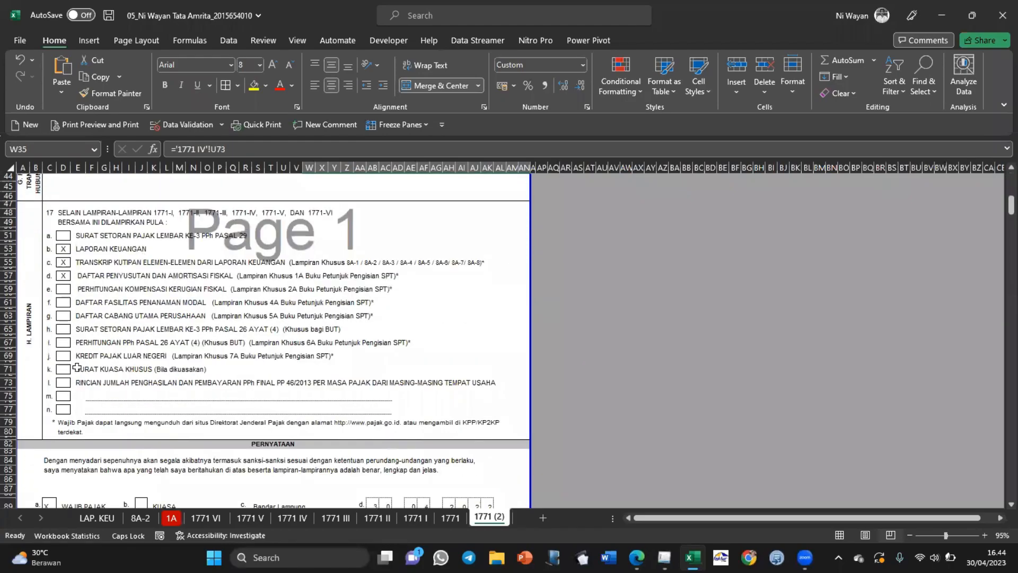
pyautogui.scroll(-4, 152, 298)
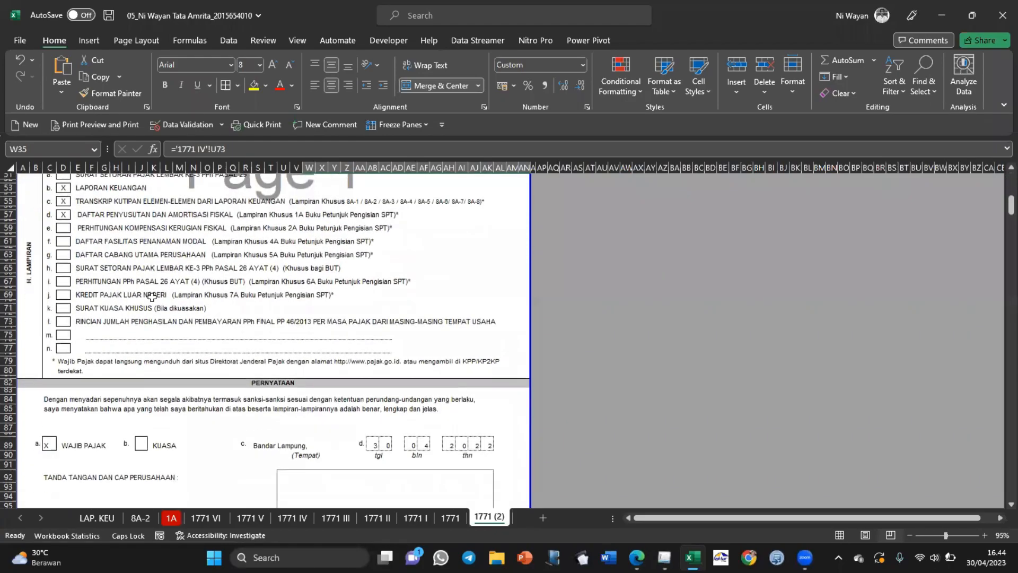
pyautogui.hotkey('alt', 'Tab')
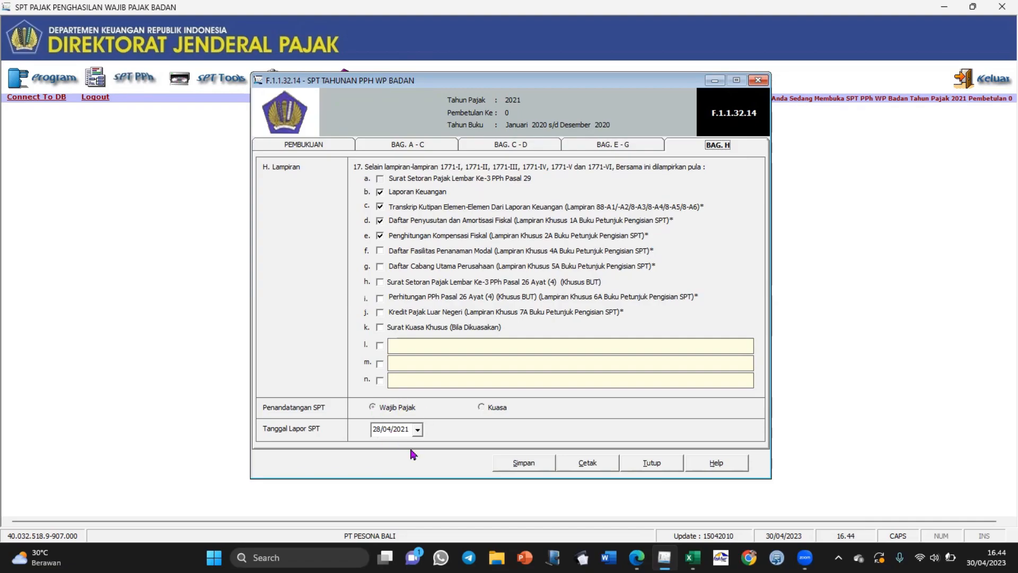
# Step: Save the annual return form, acknowledge the saved message, and close it
pyautogui.click(537, 462)
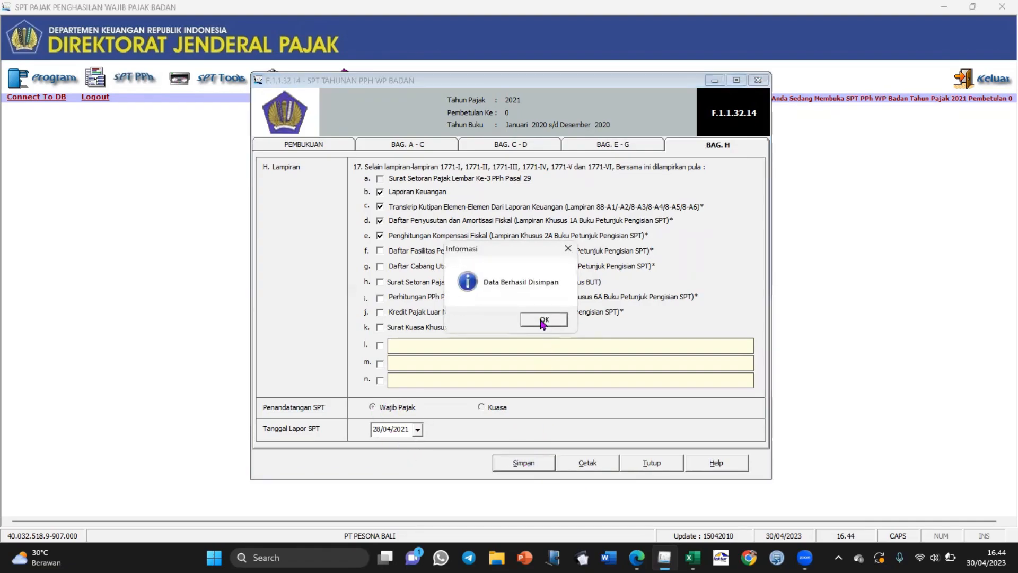
pyautogui.click(542, 320)
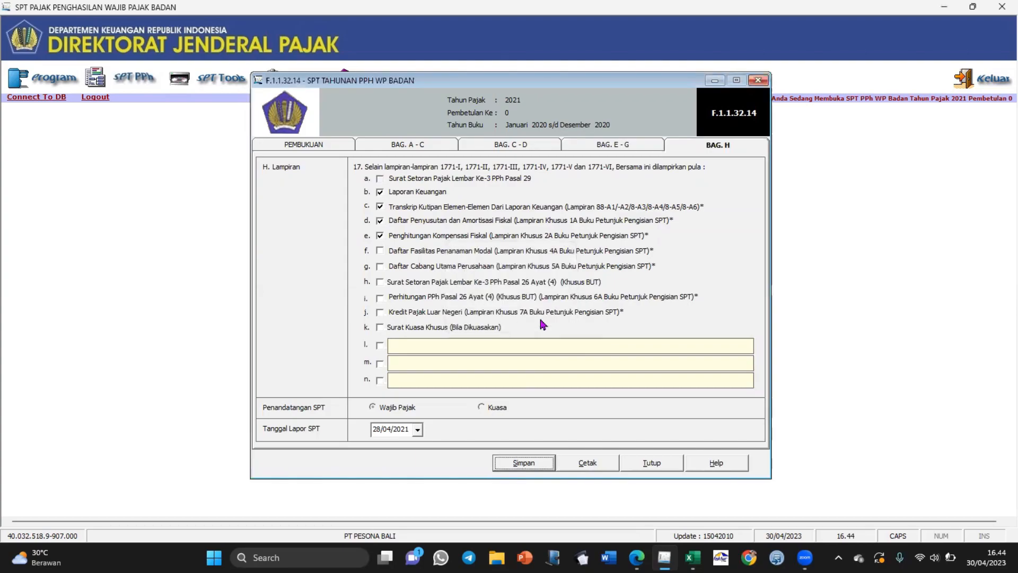
pyautogui.click(758, 80)
# Step: Open the Transkrip Kutipan Elemen Laporan Keuangan form, consulting the tax guide PDF and Excel
pyautogui.click(135, 82)
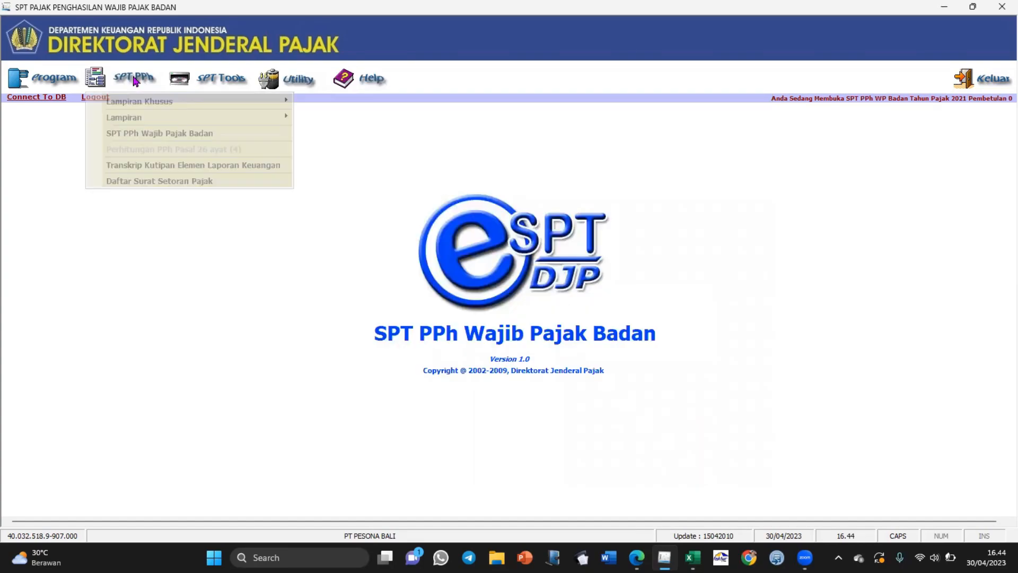
pyautogui.click(155, 166)
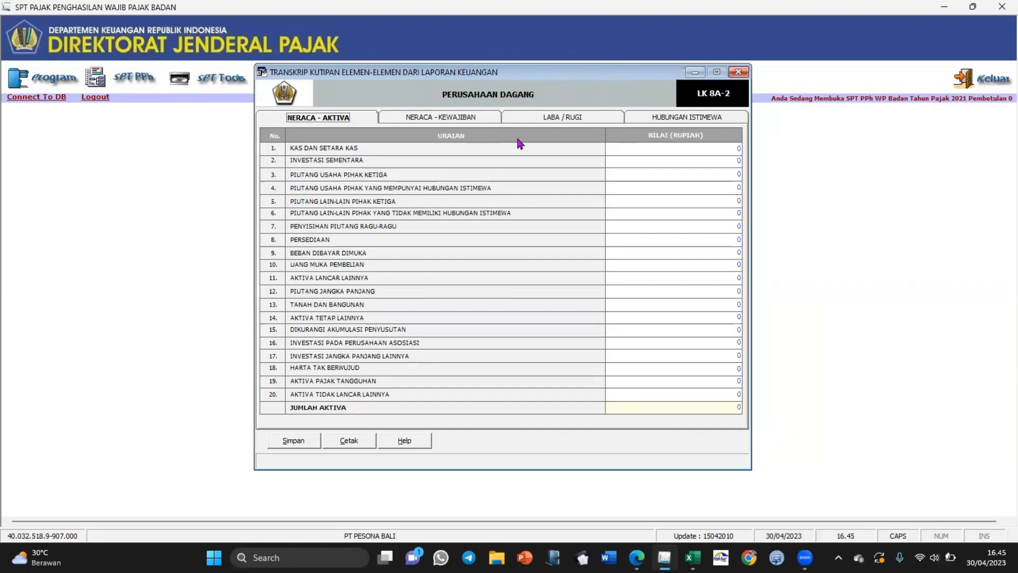
pyautogui.hotkey('alt', 'Tab')
pyautogui.hotkey('alt', 'Tab')
pyautogui.scroll(-15, 493, 248)
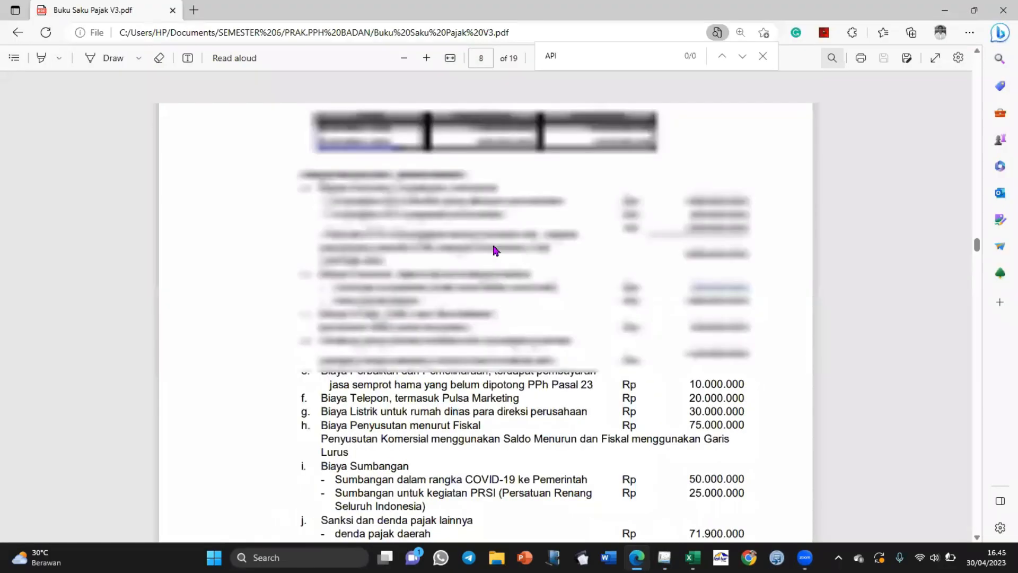
pyautogui.scroll(-8, 495, 251)
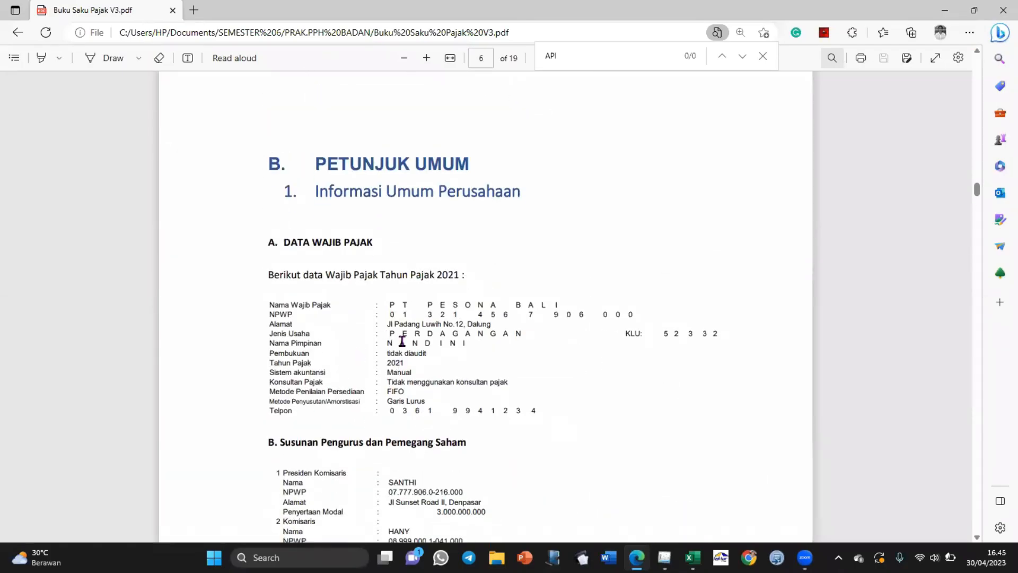
pyautogui.hotkey('alt', 'Tab')
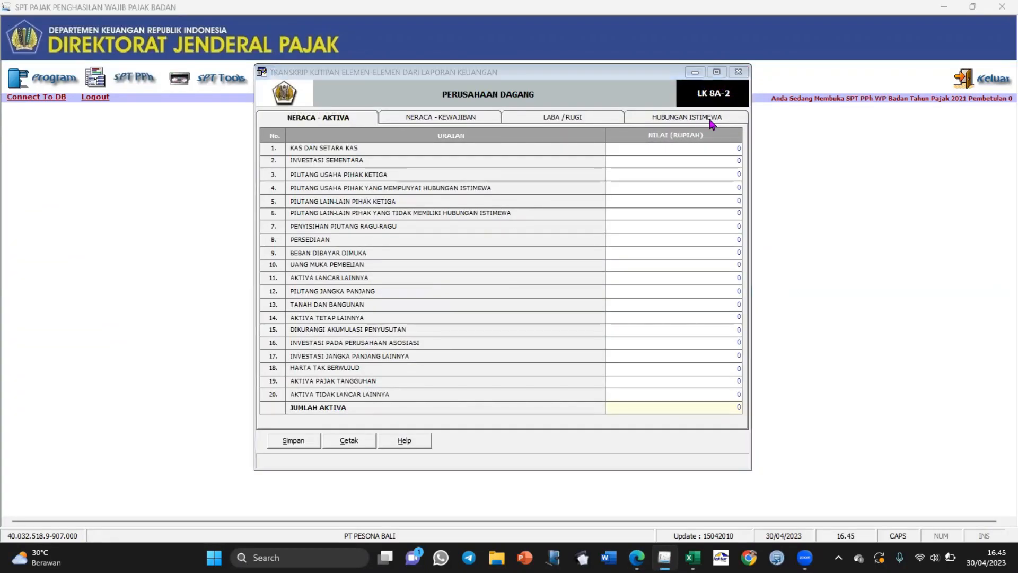
pyautogui.hotkey('alt', 'Tab')
pyautogui.hotkey('alt', 'Tab')
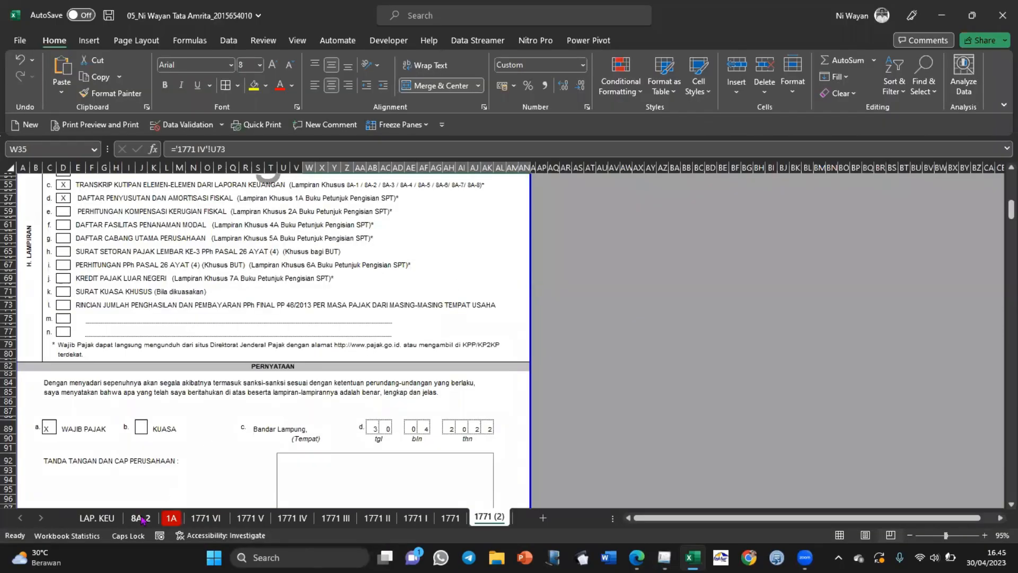
# Step: Open sheet 8A-2 and scroll to section II Laba/Rugi
pyautogui.click(141, 518)
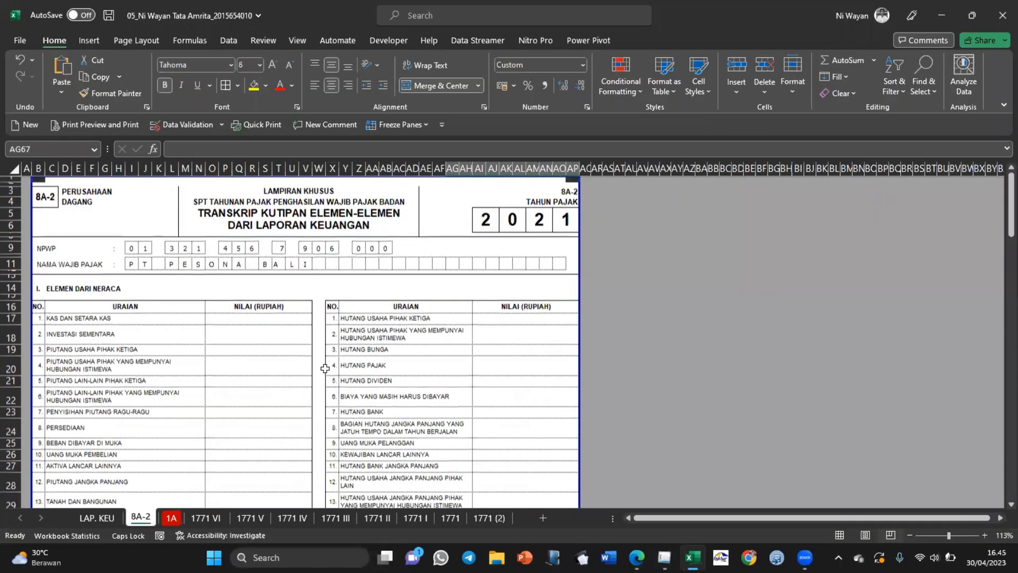
pyautogui.click(44, 192)
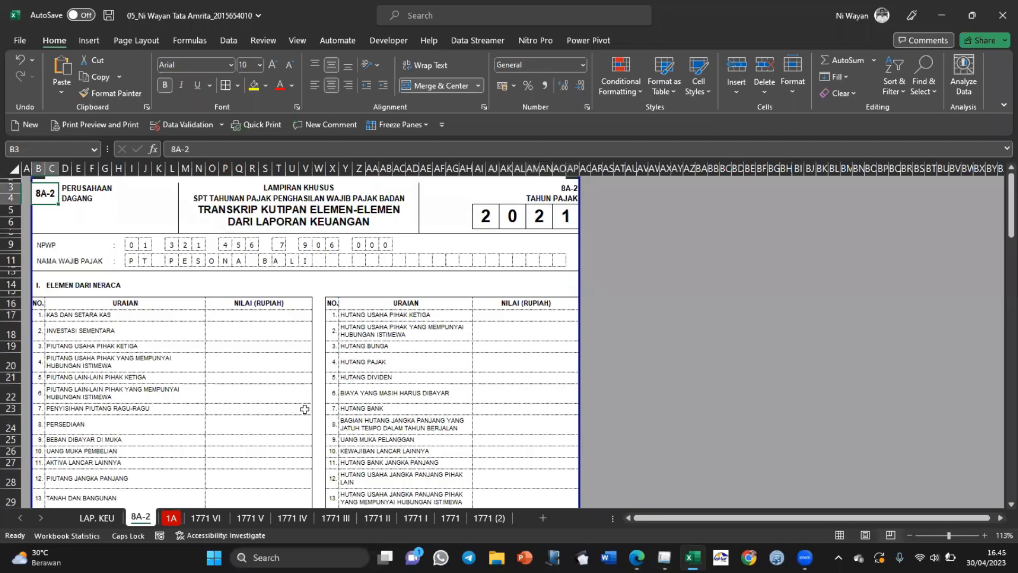
pyautogui.scroll(-2, 305, 409)
pyautogui.scroll(-3, 304, 409)
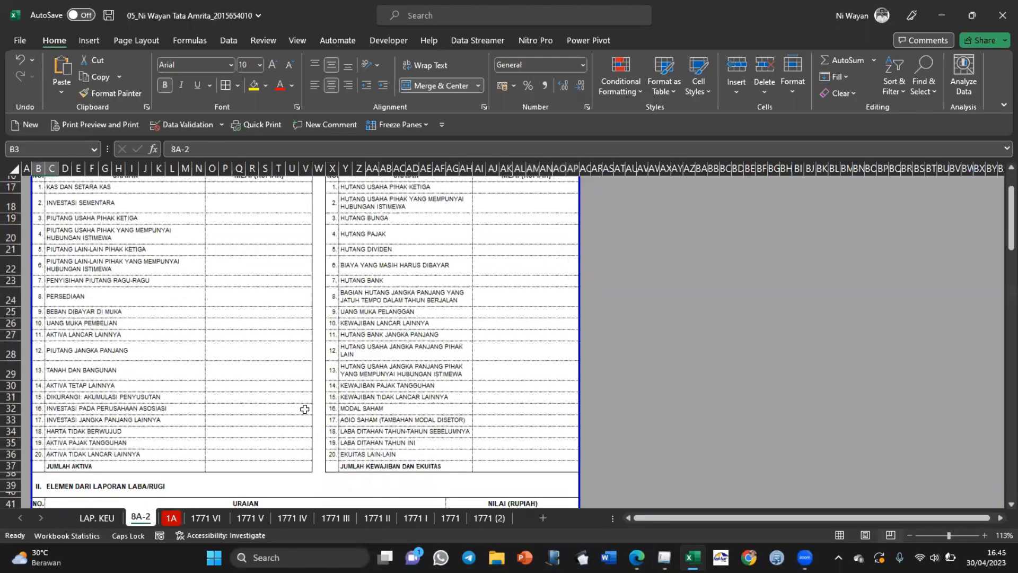
pyautogui.scroll(-7, 305, 409)
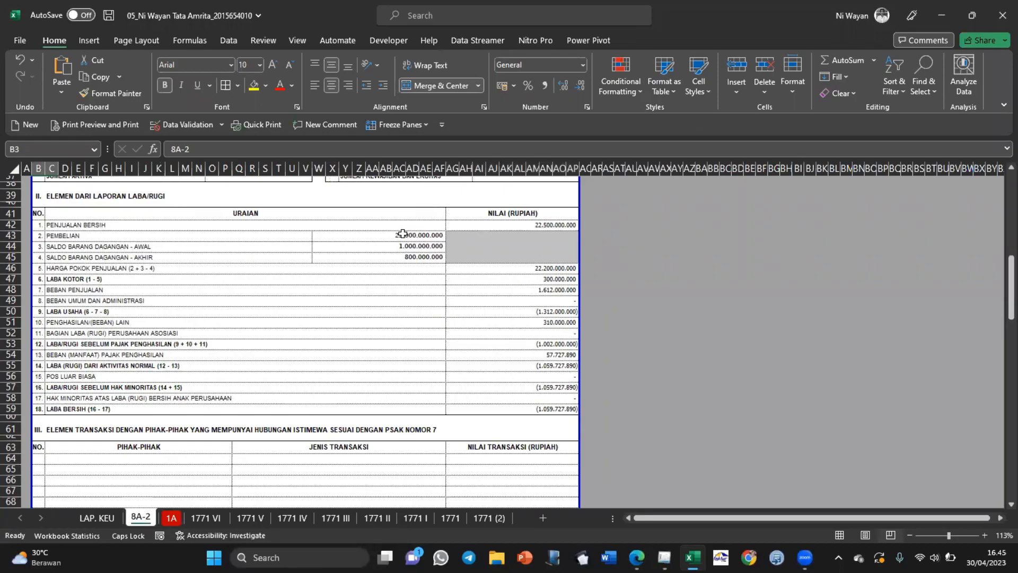
# Step: Check PENJUALAN BERSIH 22.500.000.000, PEMBELIAN 22.000.000.000, stock values and LABA KOTOR 300.000.000
pyautogui.click(364, 235)
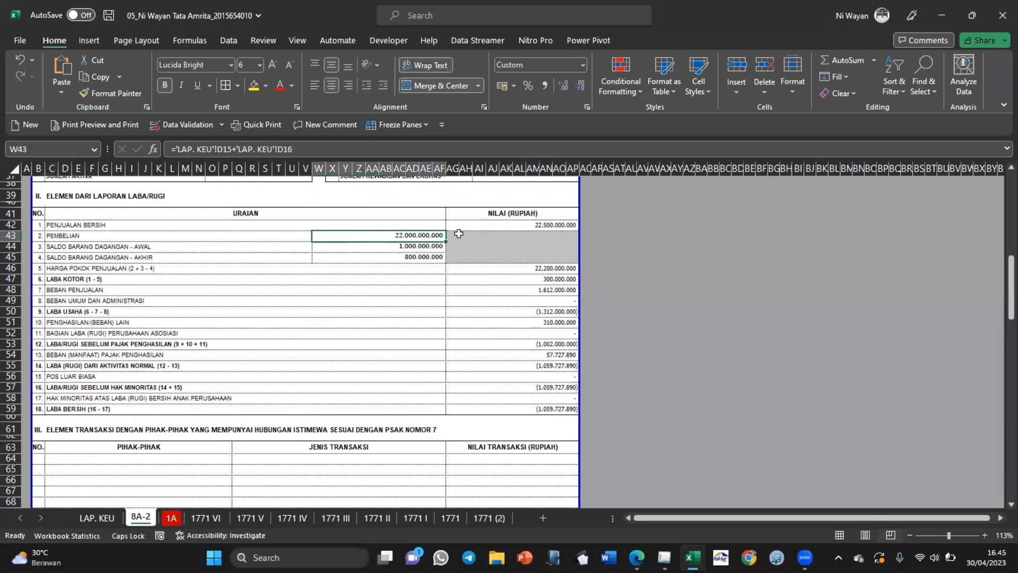
pyautogui.click(523, 223)
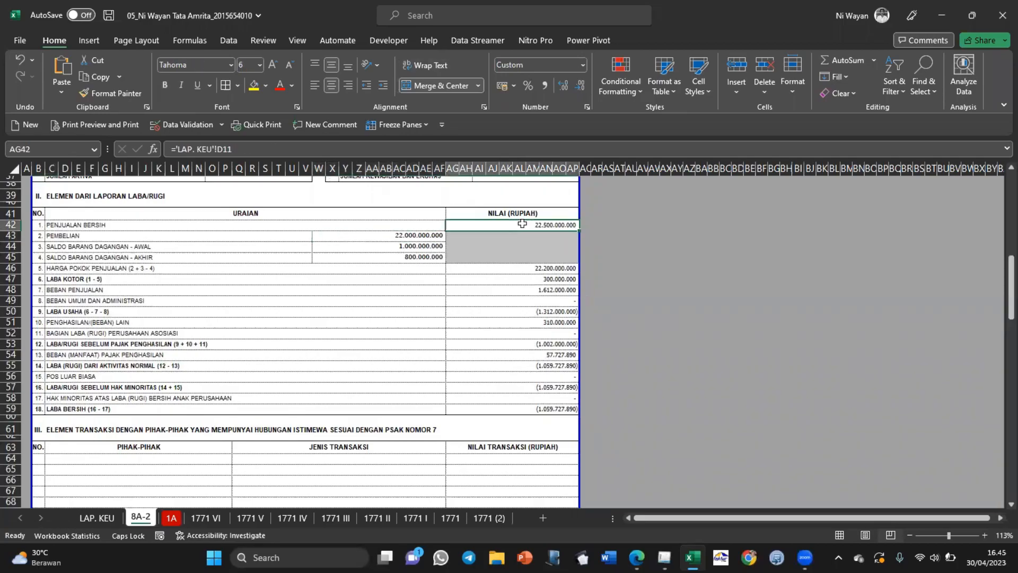
pyautogui.click(436, 237)
pyautogui.click(429, 250)
pyautogui.click(428, 258)
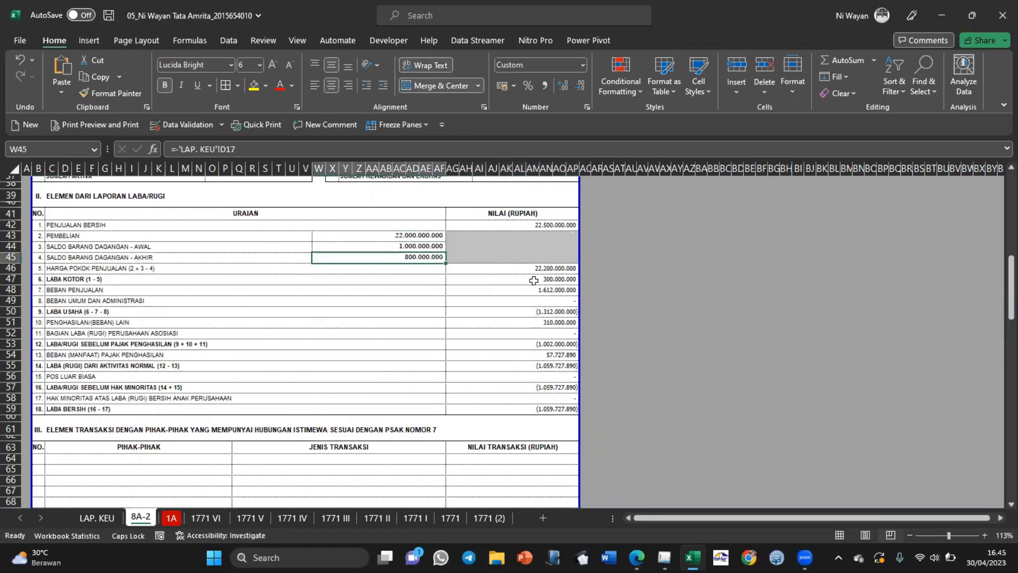
pyautogui.click(530, 280)
pyautogui.keyDown('ctrl'); pyautogui.scroll(3, 527, 361); pyautogui.keyUp('ctrl')
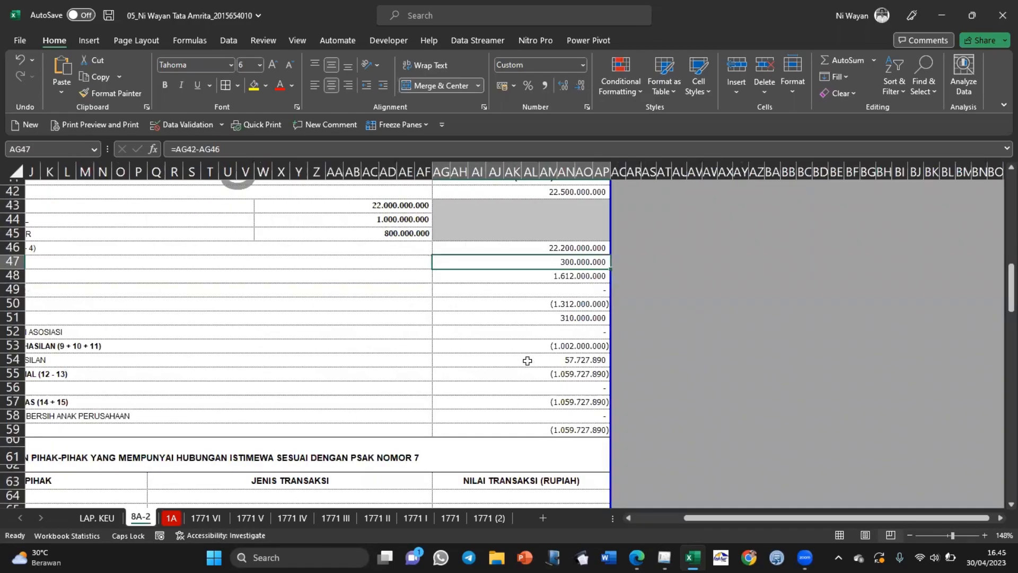
pyautogui.scroll(2, 526, 361)
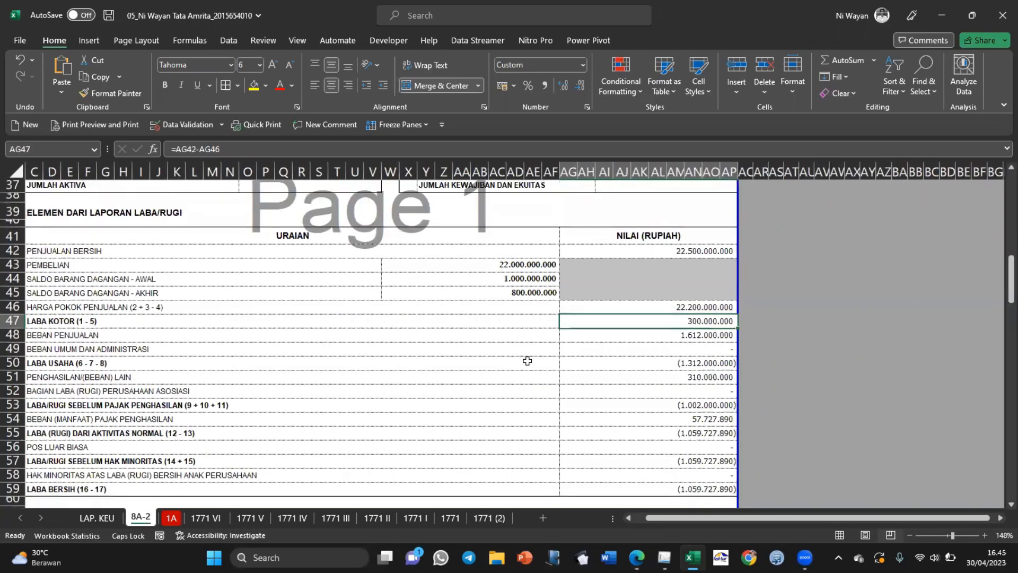
pyautogui.hscroll(-1, 526, 360)
pyautogui.scroll(-1, 527, 360)
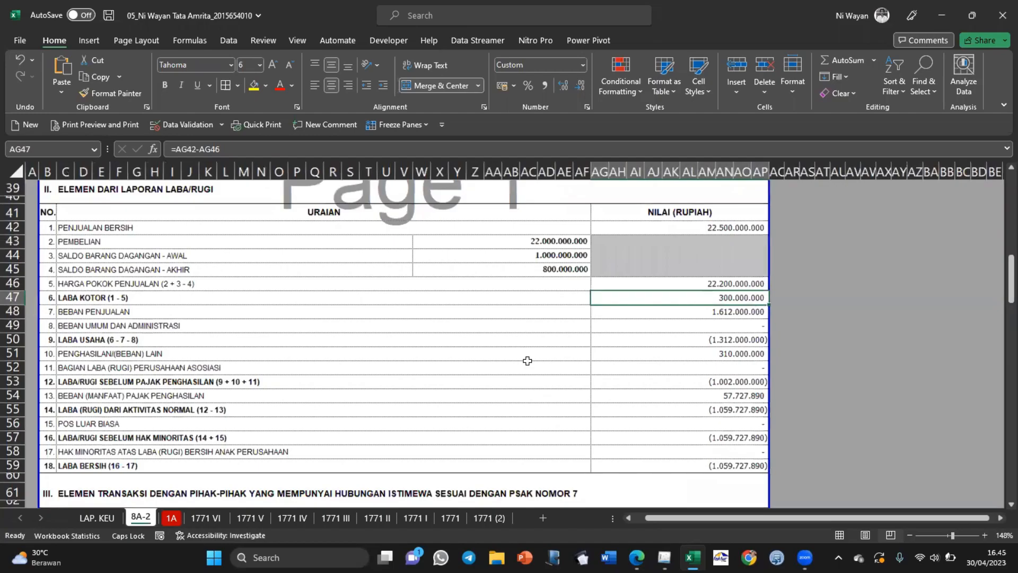
pyautogui.hotkey('alt', 'Tab')
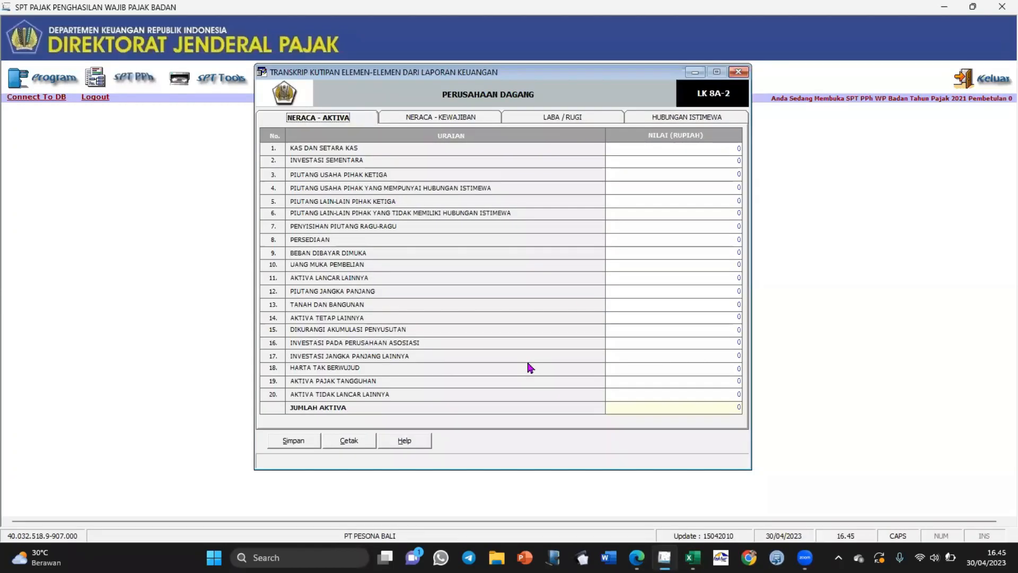
# Step: Check the Laba/Rugi figures: net sales 22.500.000.000, gross profit 300.000.000, net loss 1.059.727.890
pyautogui.click(447, 121)
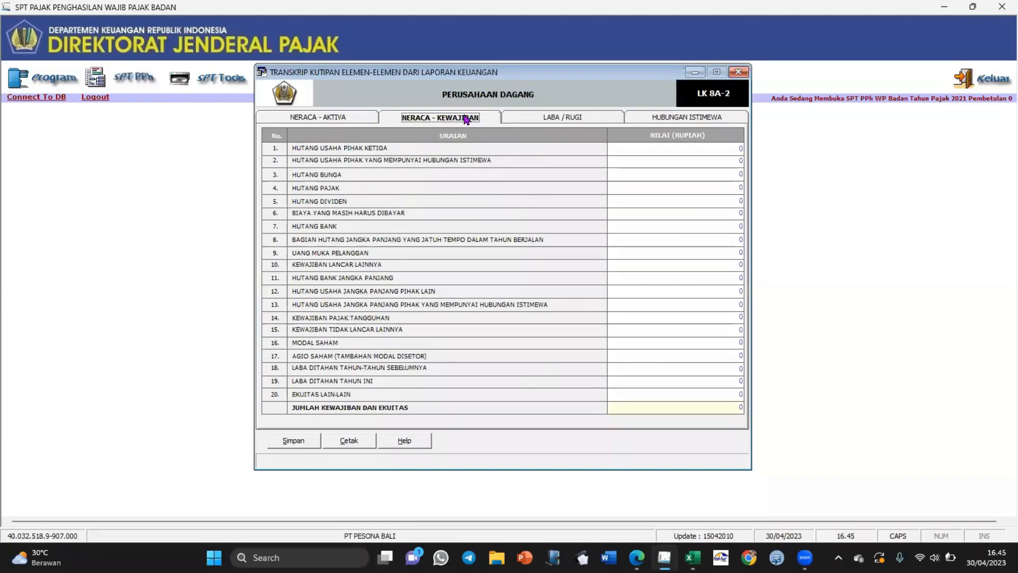
pyautogui.click(528, 118)
pyautogui.click(673, 147)
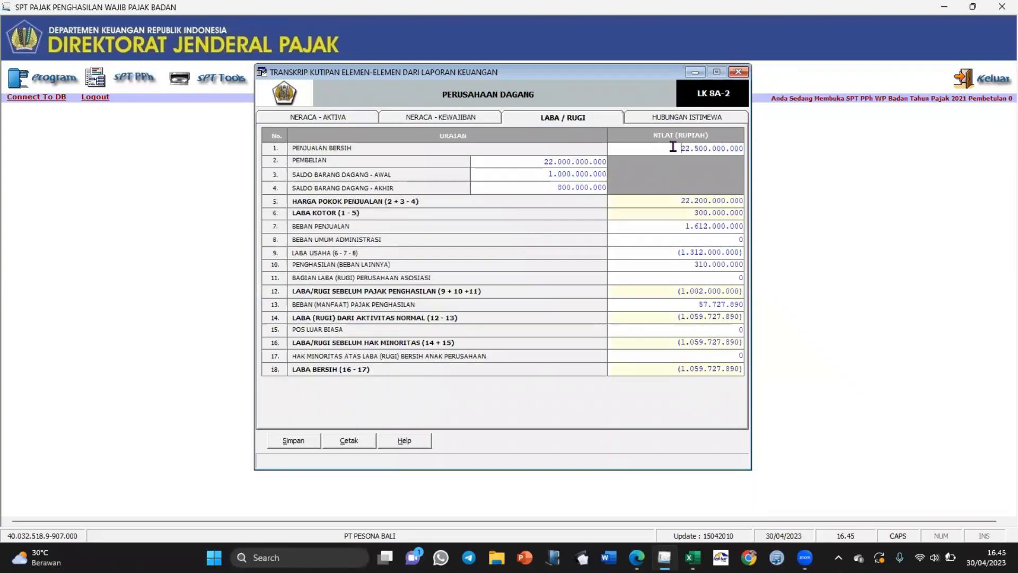
pyautogui.click(527, 172)
pyautogui.click(537, 188)
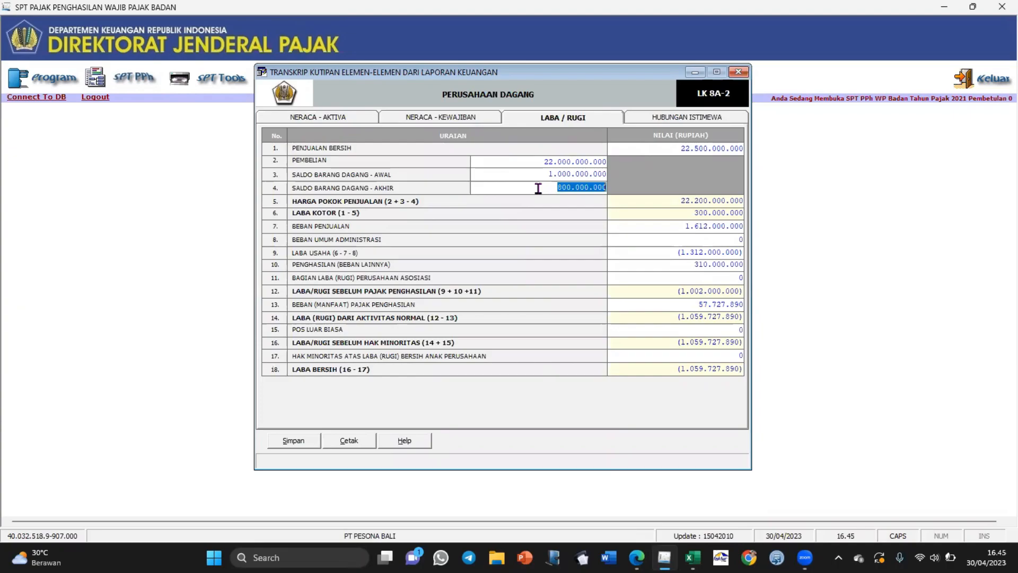
pyautogui.click(671, 212)
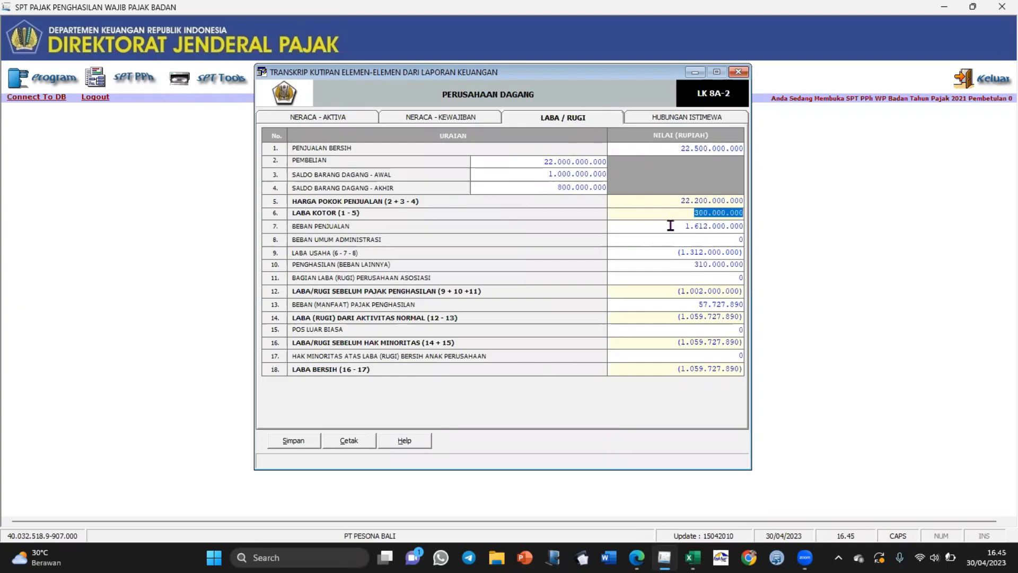
pyautogui.click(670, 226)
pyautogui.click(666, 369)
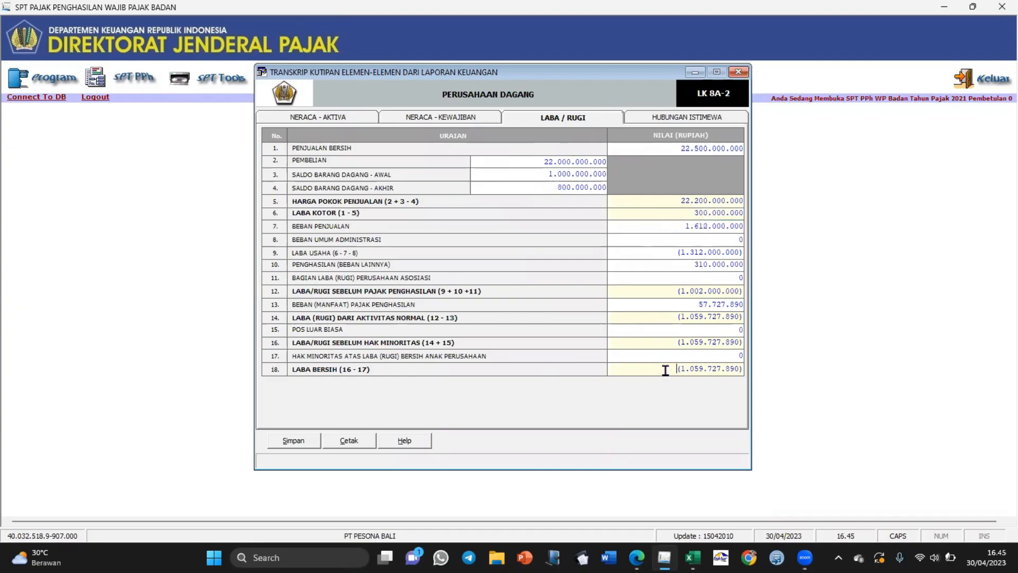
pyautogui.moveTo(665, 369); pyautogui.dragTo(758, 376)
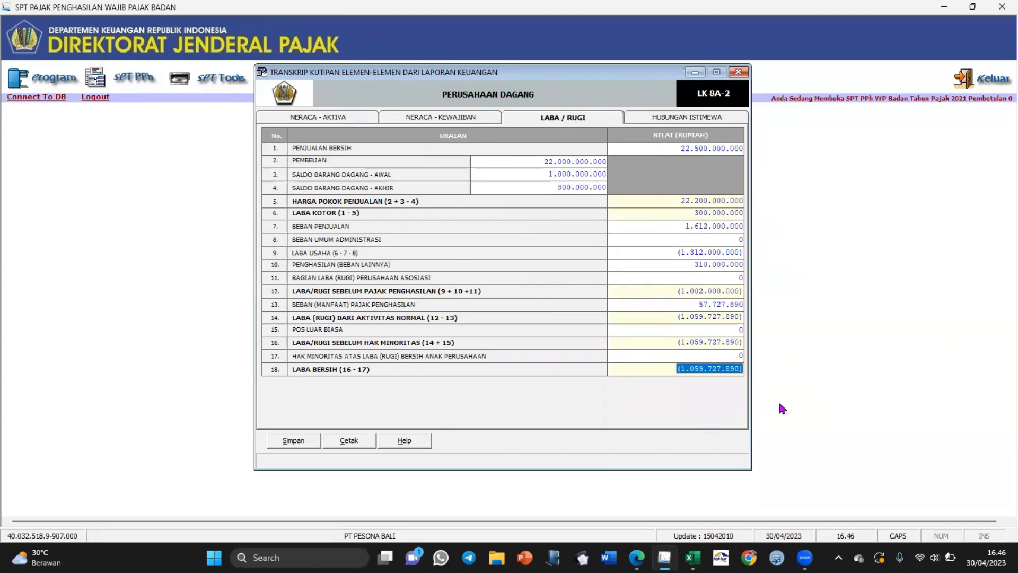
pyautogui.click(700, 355)
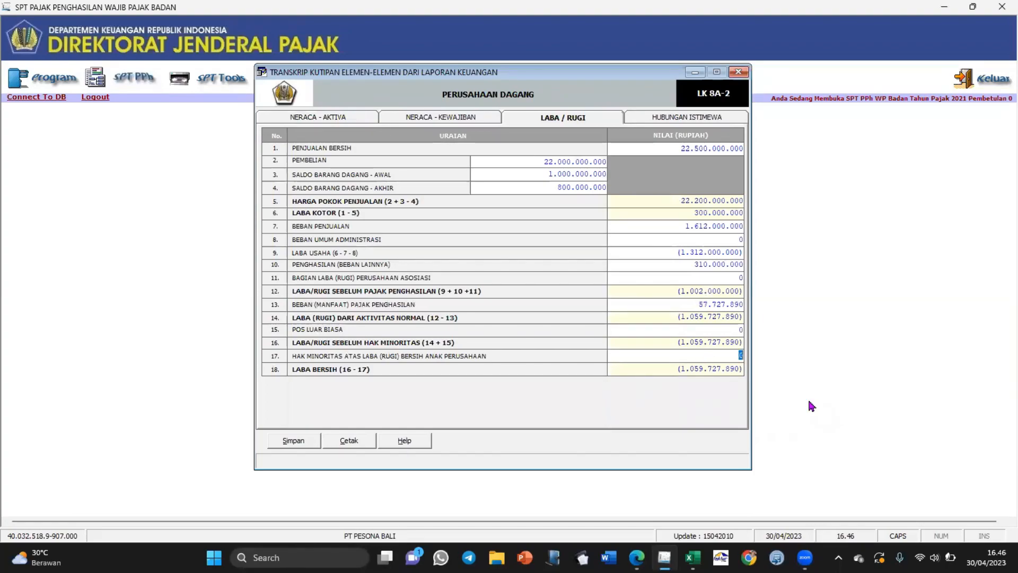
# Step: Compare the LABA BERSIH value against the Excel worksheet formula in cell AG59
pyautogui.hotkey('alt', 'Tab')
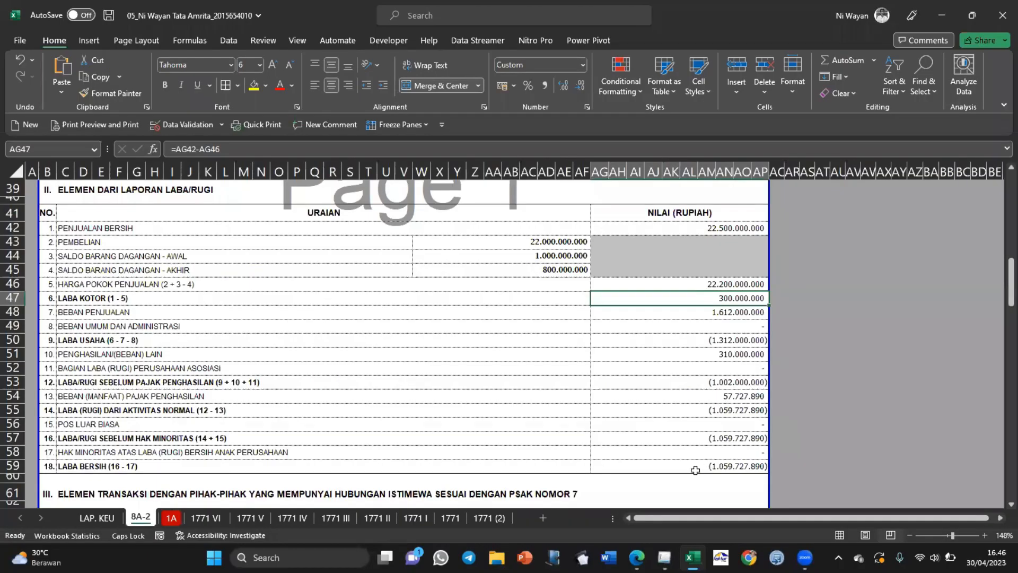
pyautogui.click(694, 469)
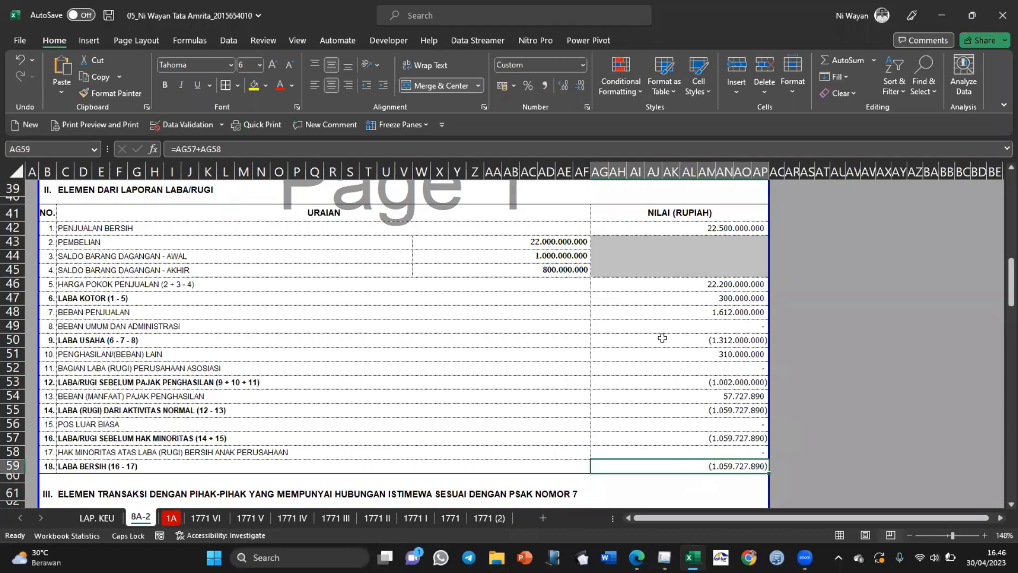
pyautogui.hotkey('alt', 'Tab')
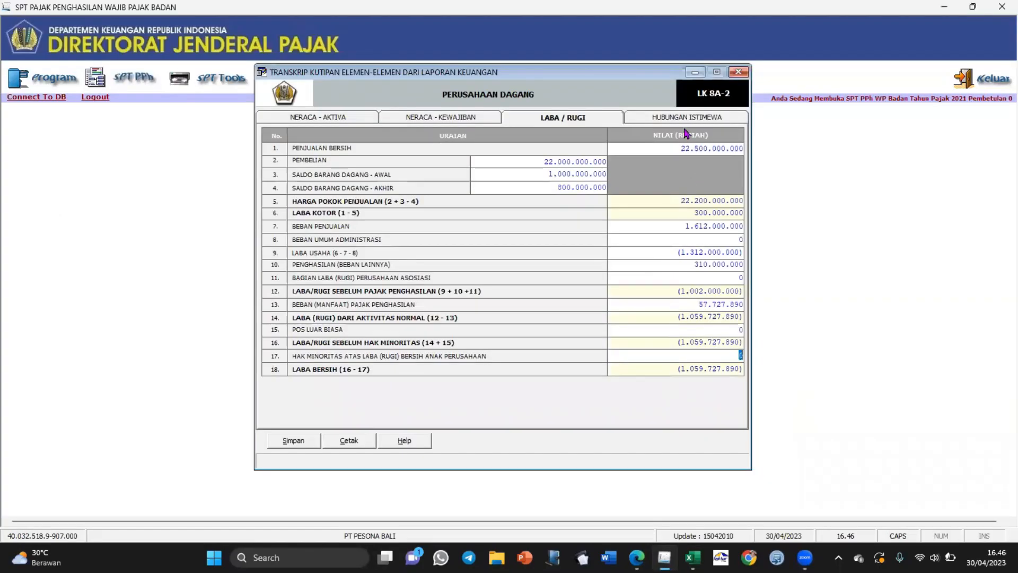
pyautogui.click(670, 119)
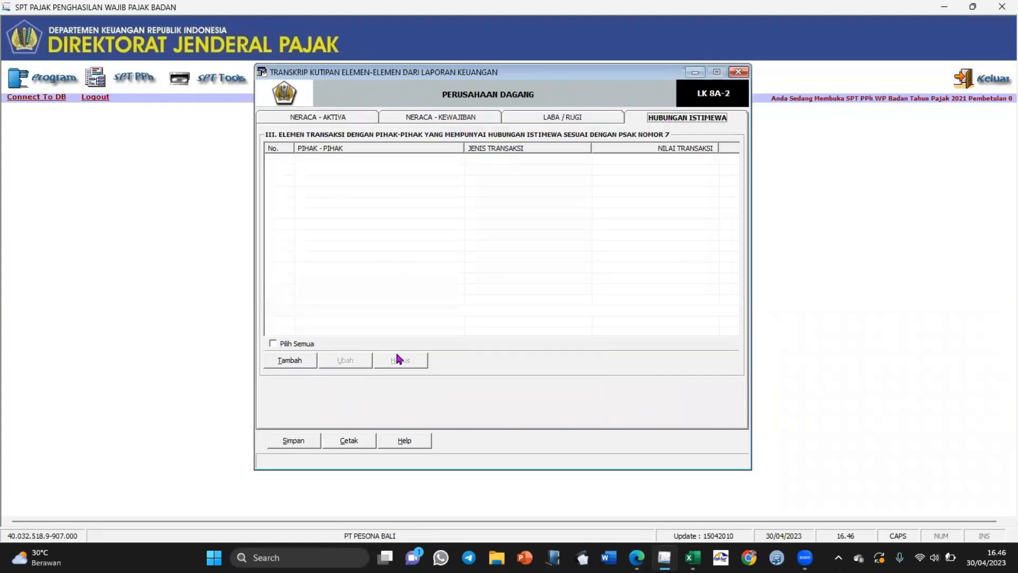
pyautogui.click(558, 117)
# Step: Save the LK 8A-2 transcript data and acknowledge the success message
pyautogui.click(292, 441)
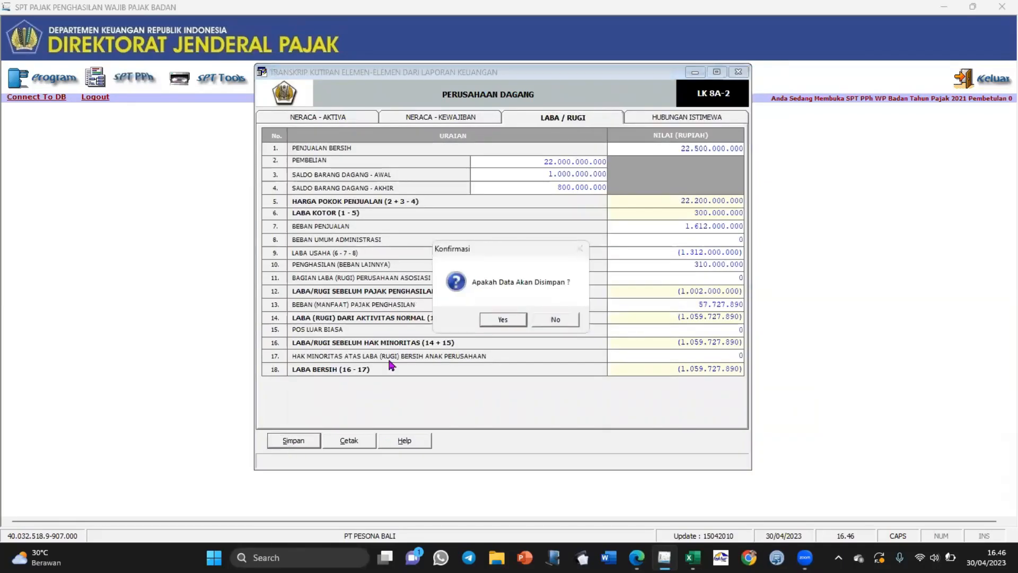
pyautogui.click(504, 319)
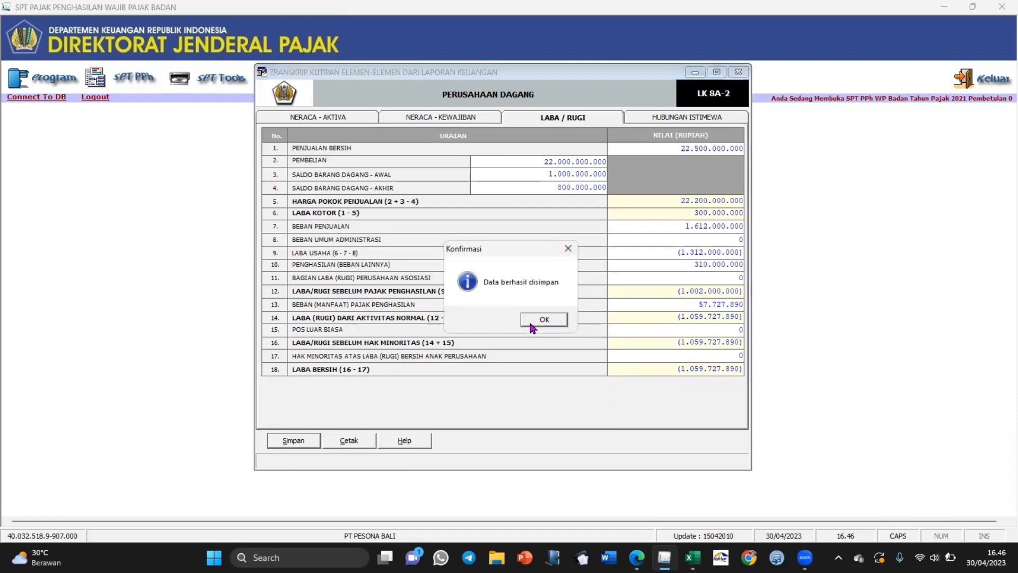
pyautogui.click(530, 324)
# Step: Close the transcript form, then review and close the empty Daftar Surat Setoran Pajak list totalling 0
pyautogui.click(739, 73)
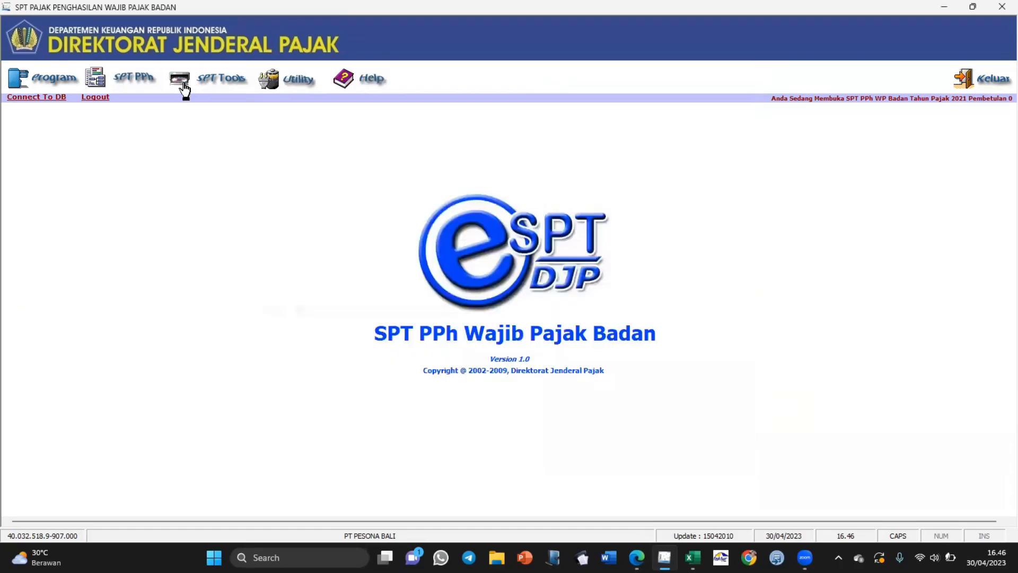
pyautogui.click(132, 77)
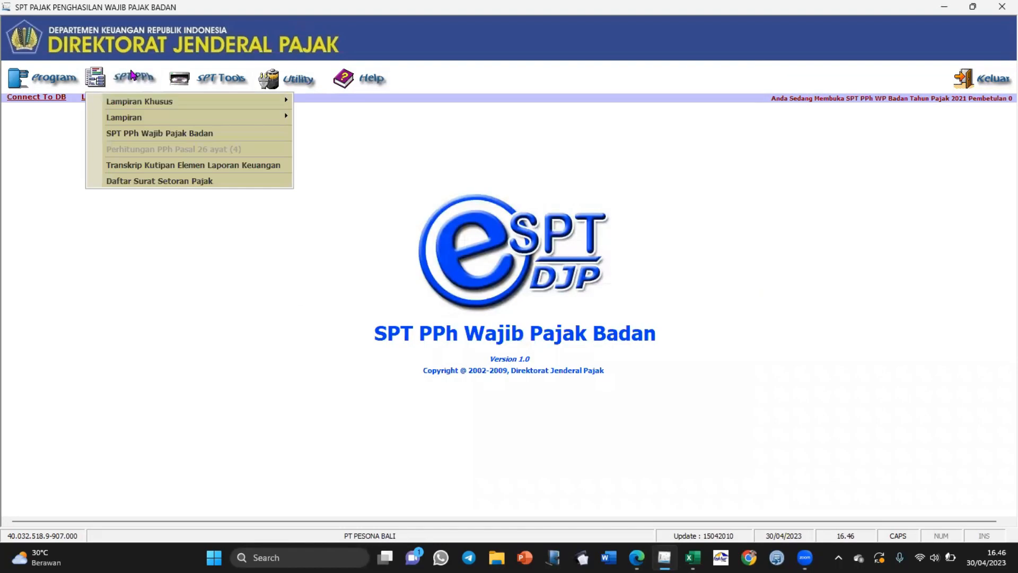
pyautogui.click(132, 183)
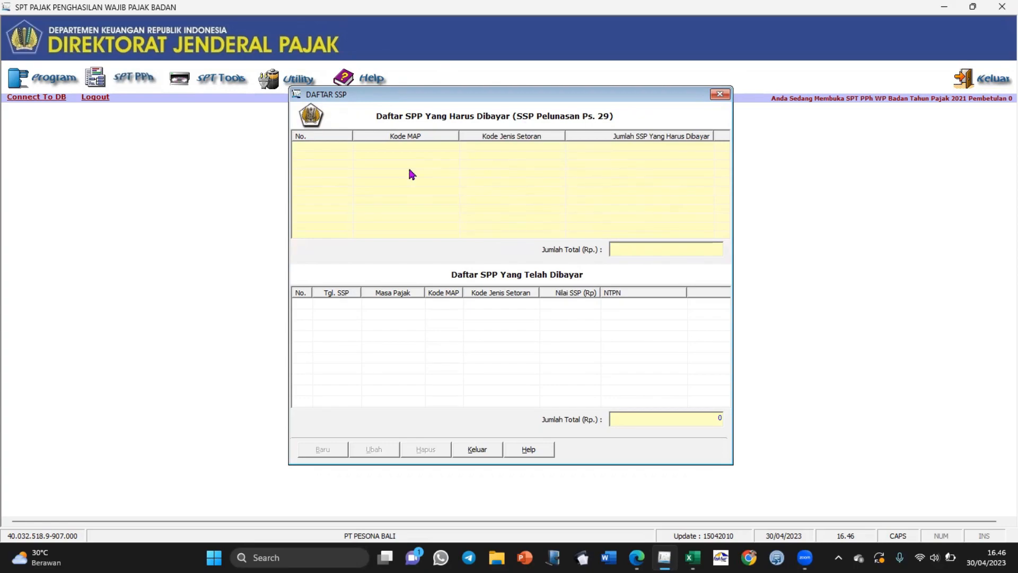
pyautogui.click(720, 94)
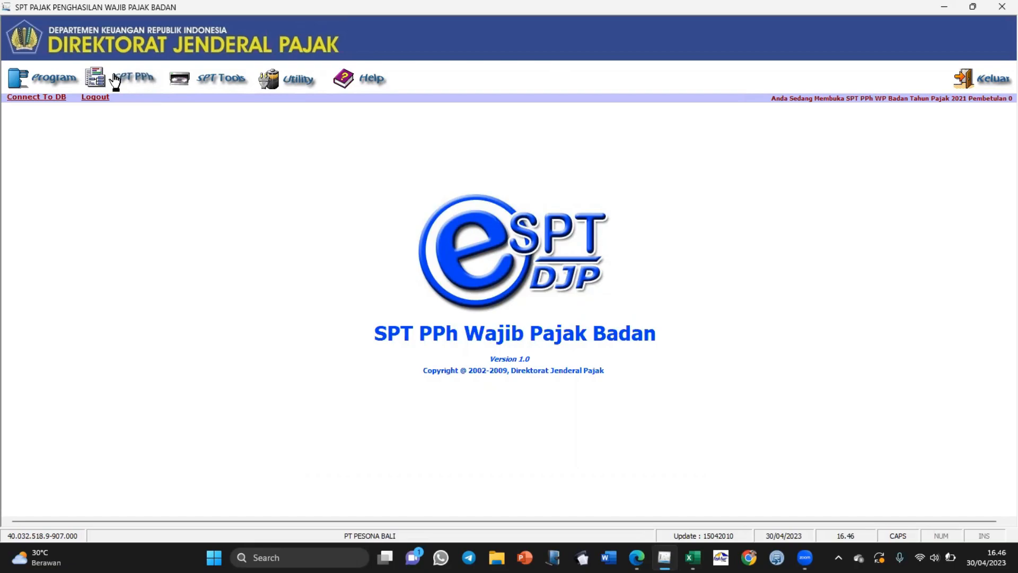
# Step: Open the SPT Tools print menu and choose the PPh Badan 1771 return
pyautogui.click(219, 83)
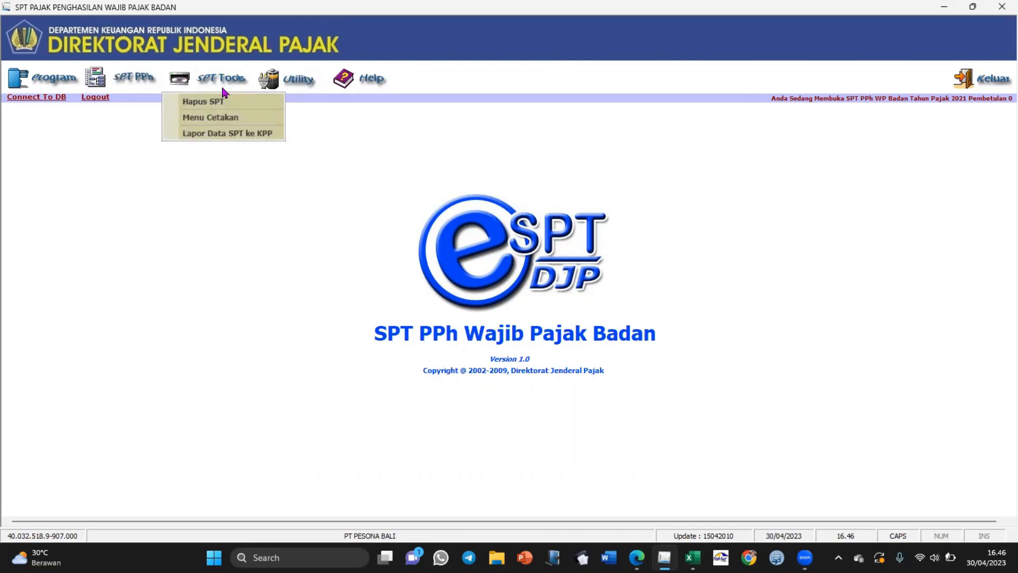
pyautogui.click(233, 118)
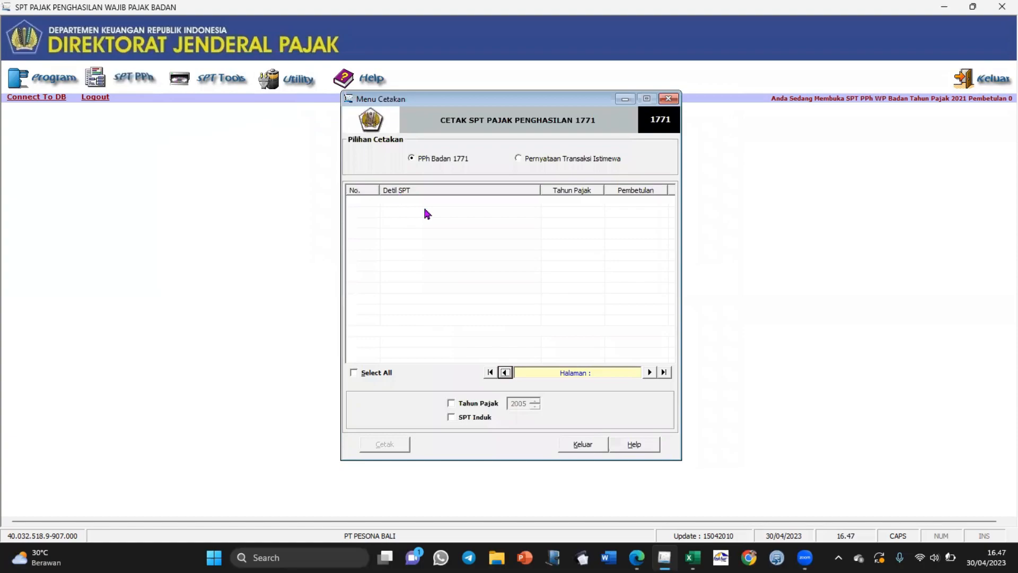
pyautogui.click(521, 158)
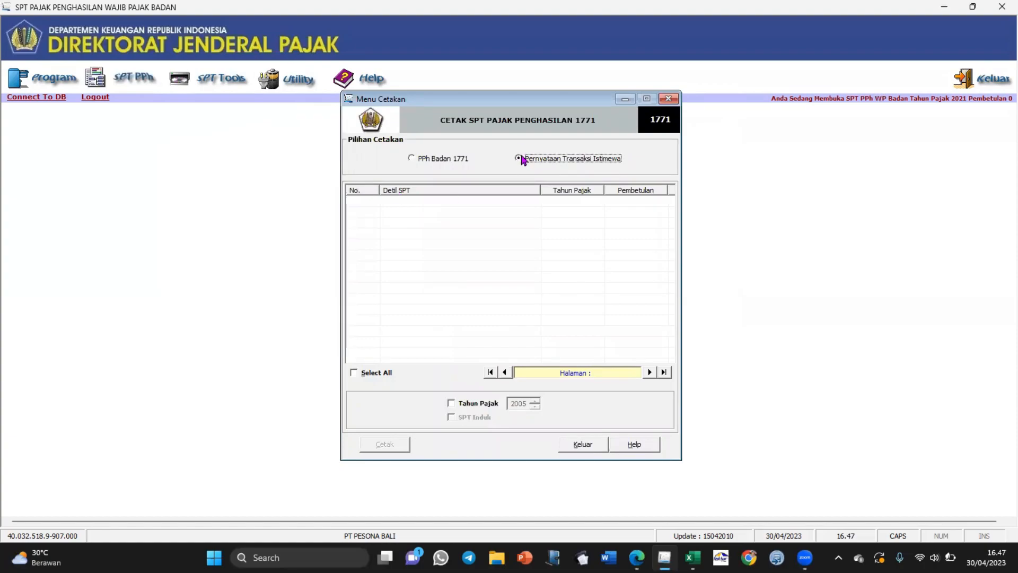
pyautogui.click(423, 162)
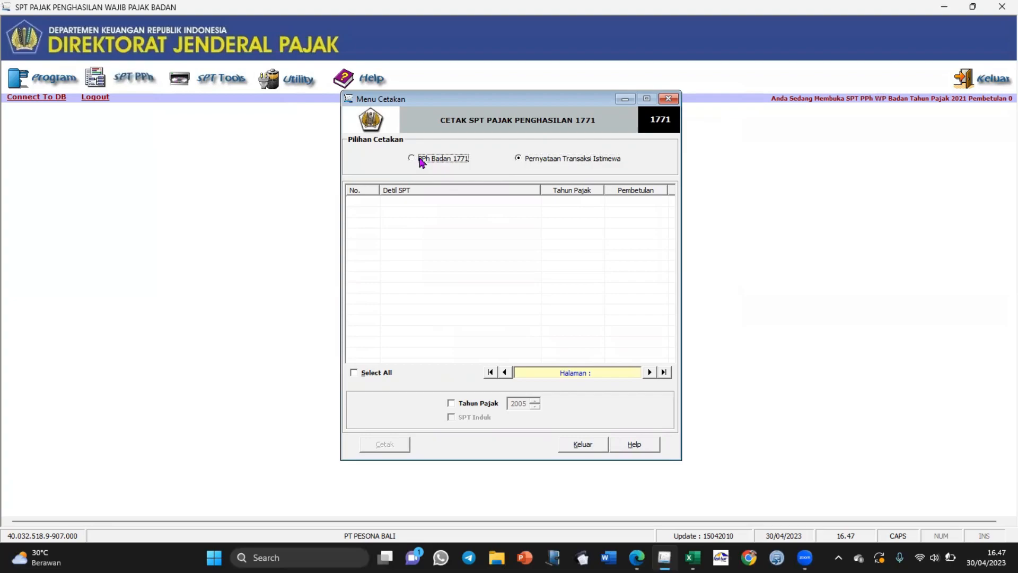
pyautogui.click(437, 191)
# Step: Filter to tax year 2021, limit to SPT Induk, tick SPT Tahunan PPh Wajib Pajak Badan, and print
pyautogui.click(460, 407)
pyautogui.click(536, 408)
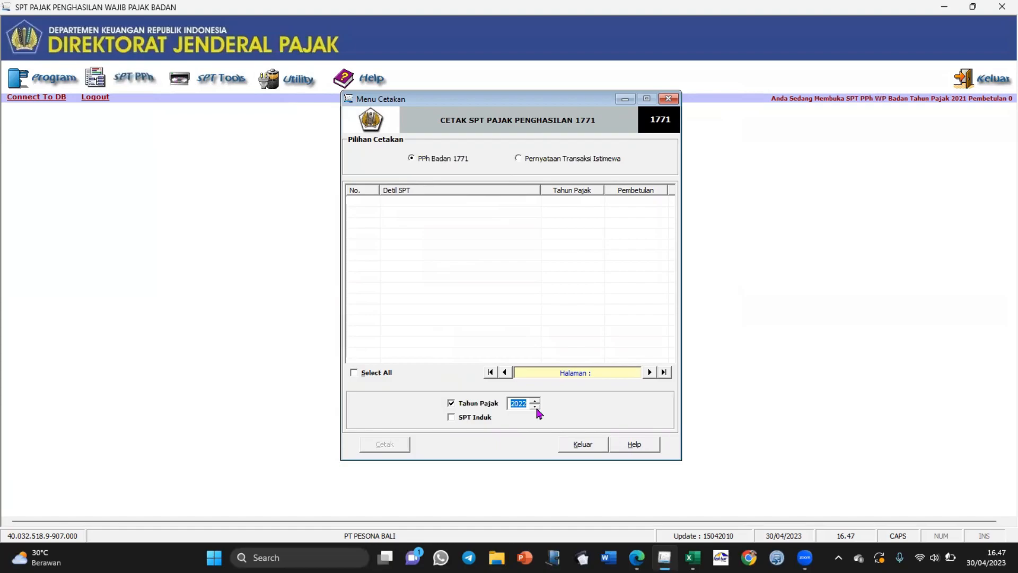
pyautogui.click(535, 407)
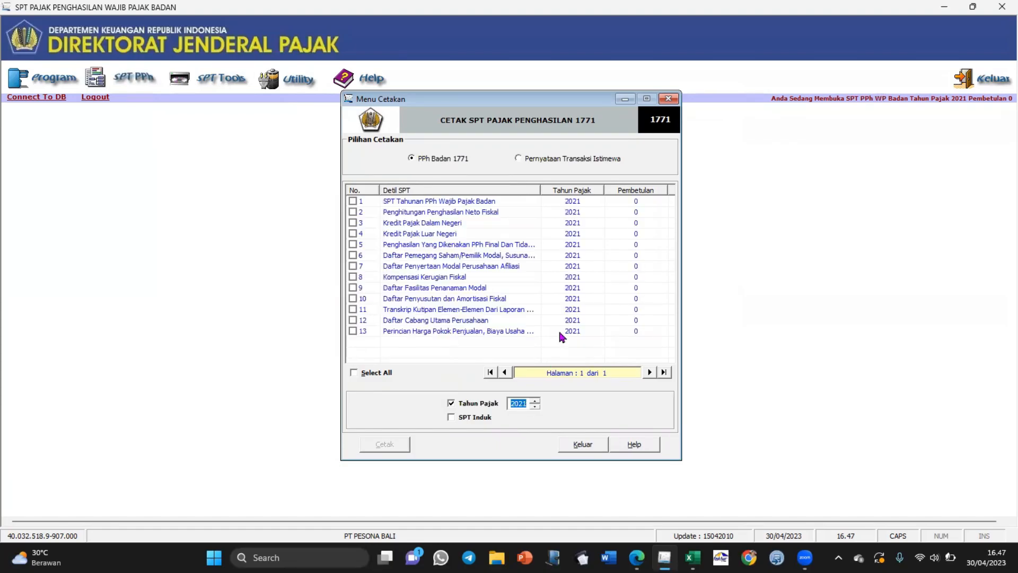
pyautogui.click(353, 373)
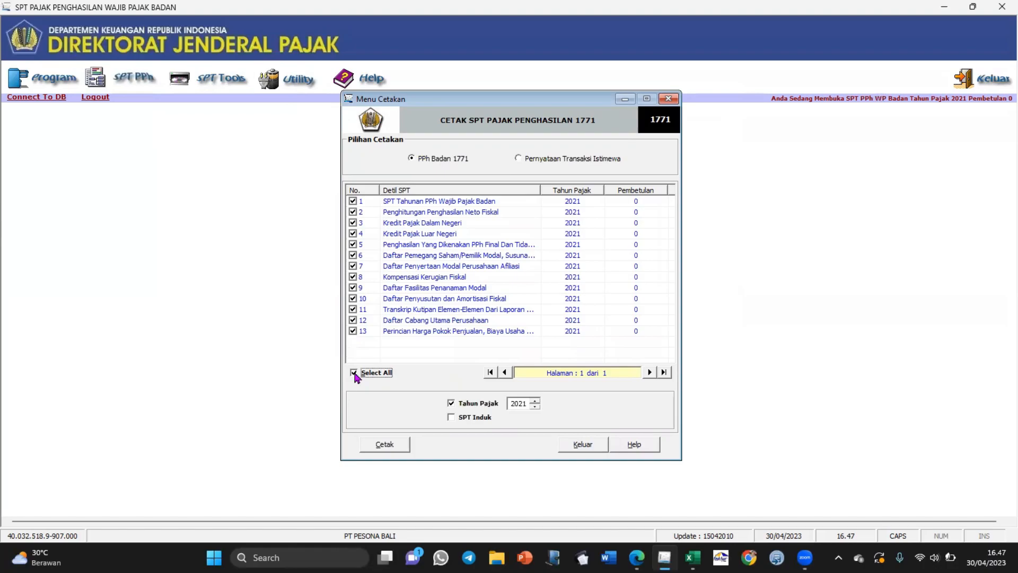
pyautogui.click(462, 418)
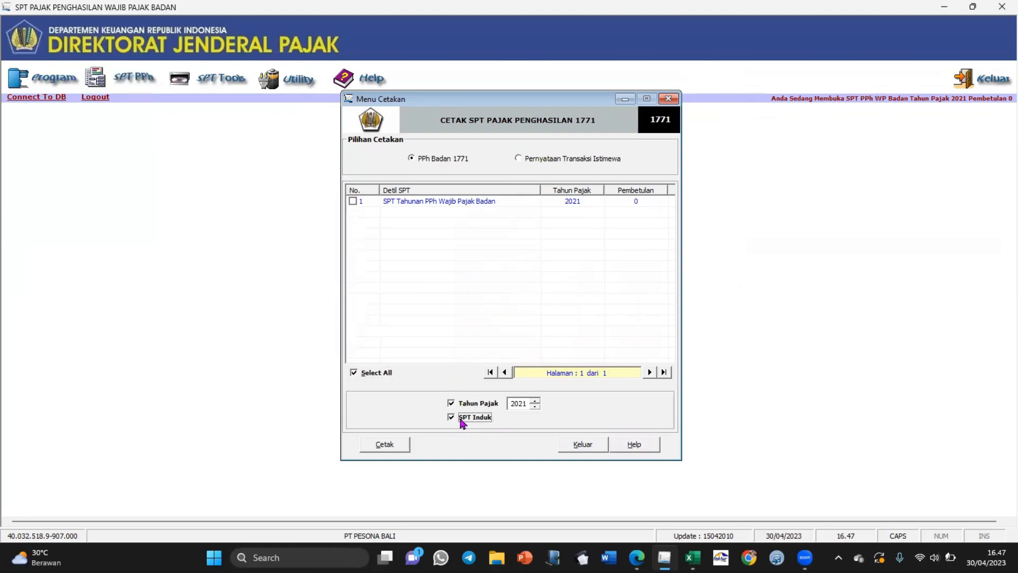
pyautogui.click(352, 202)
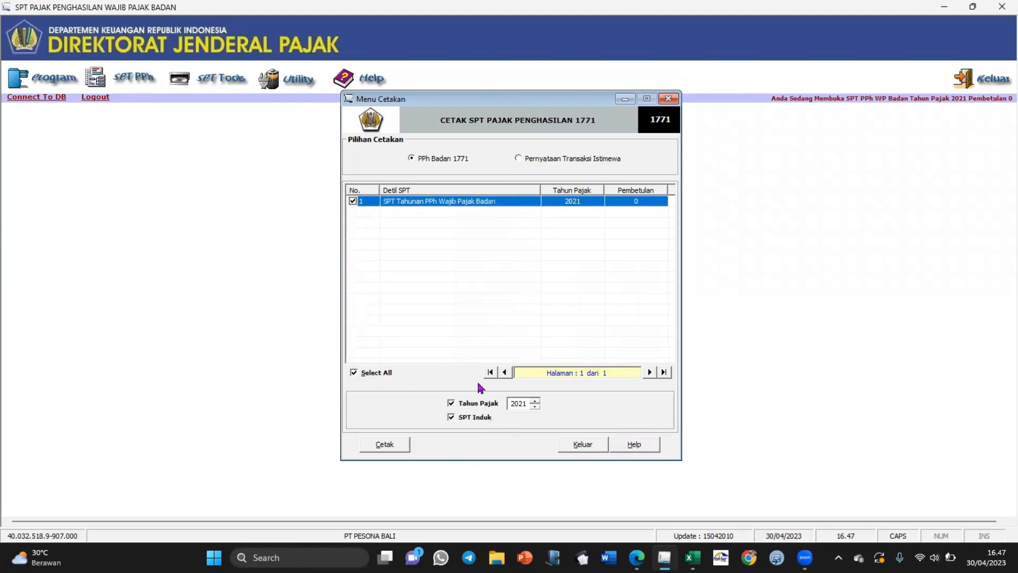
pyautogui.click(401, 447)
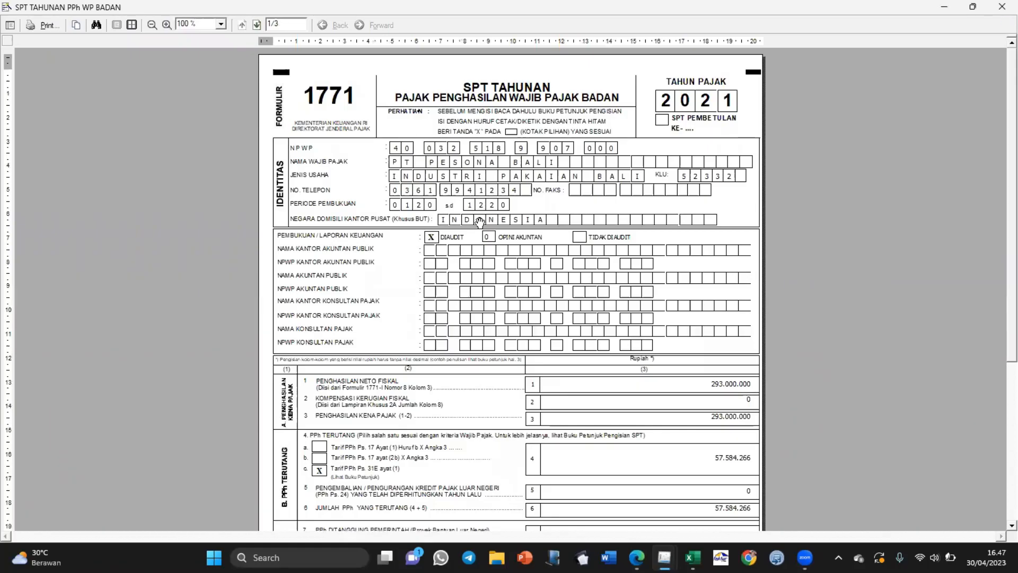
# Step: Scroll through page 1 of the SPT 1771 print preview
pyautogui.scroll(-6, 480, 222)
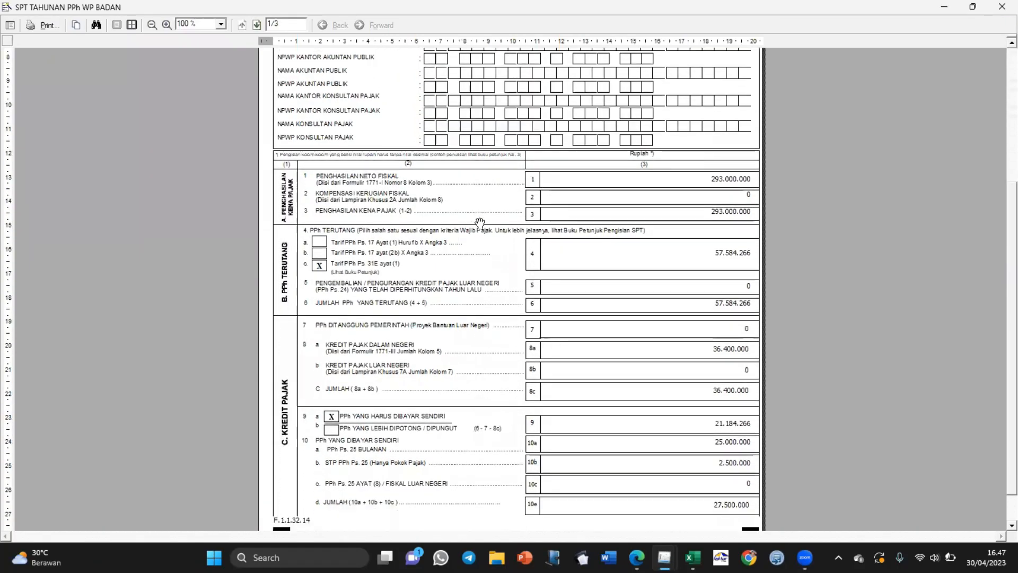
pyautogui.scroll(-1, 479, 222)
pyautogui.scroll(1, 479, 221)
pyautogui.scroll(-1, 479, 222)
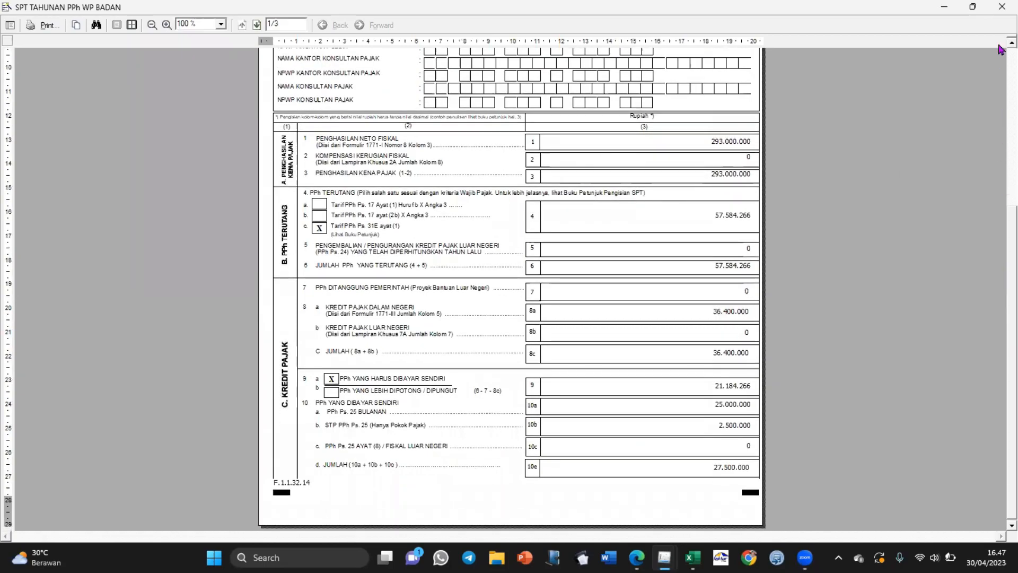
pyautogui.scroll(1, 585, 235)
pyautogui.scroll(-1, 586, 237)
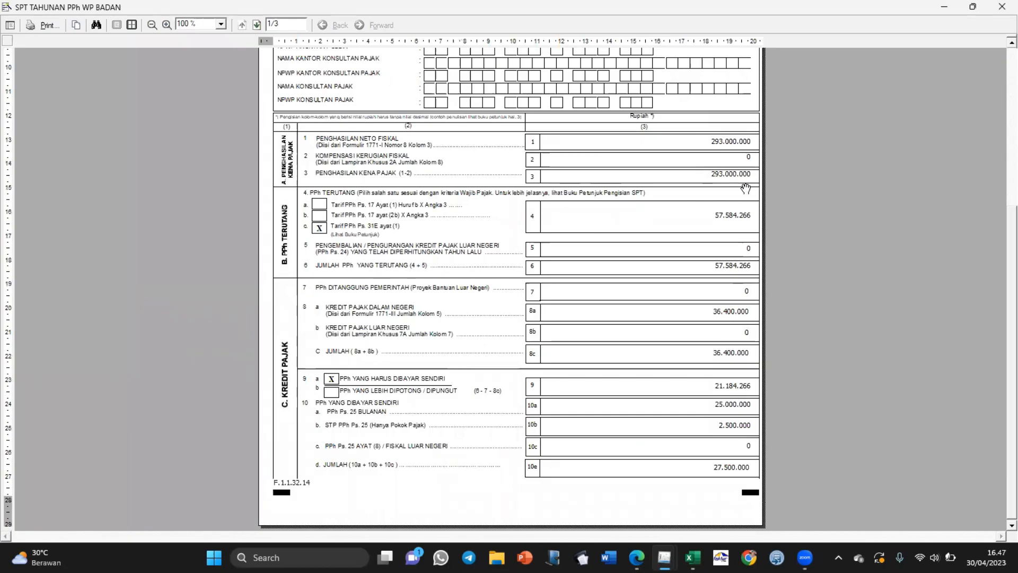
pyautogui.scroll(3, 746, 188)
pyautogui.scroll(2, 745, 188)
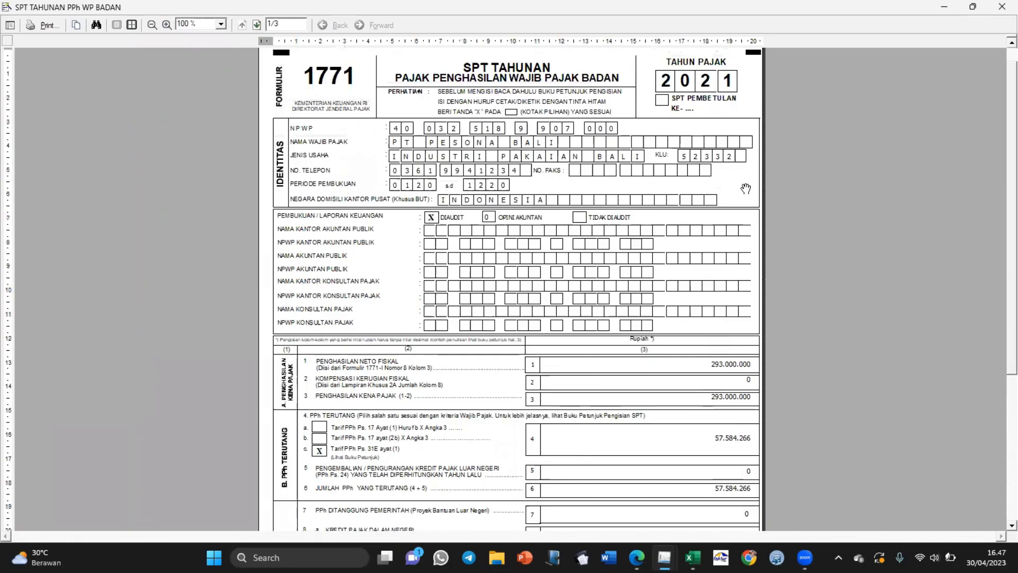
pyautogui.scroll(-2, 746, 189)
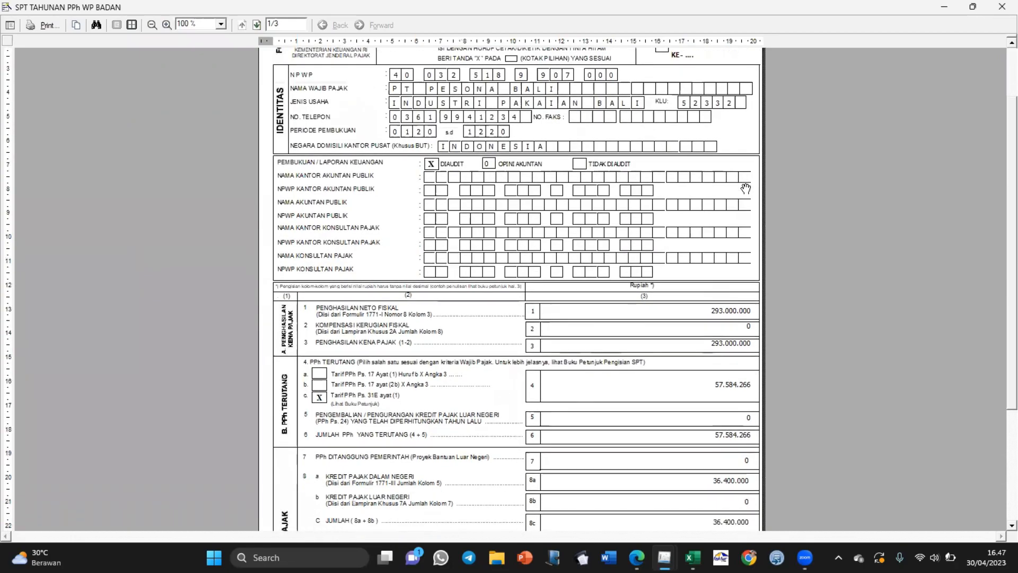
pyautogui.scroll(-3, 745, 188)
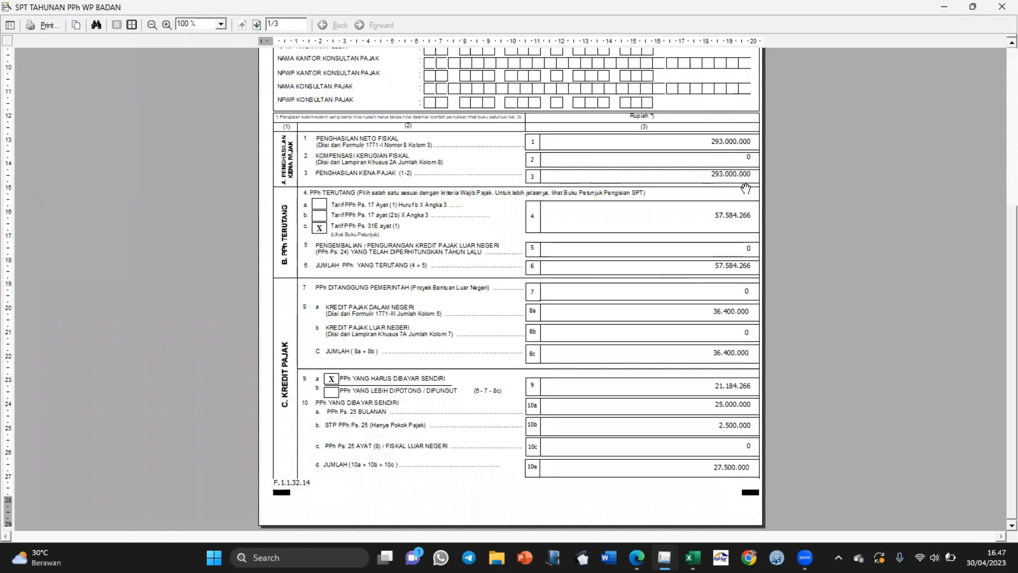
pyautogui.scroll(2, 746, 188)
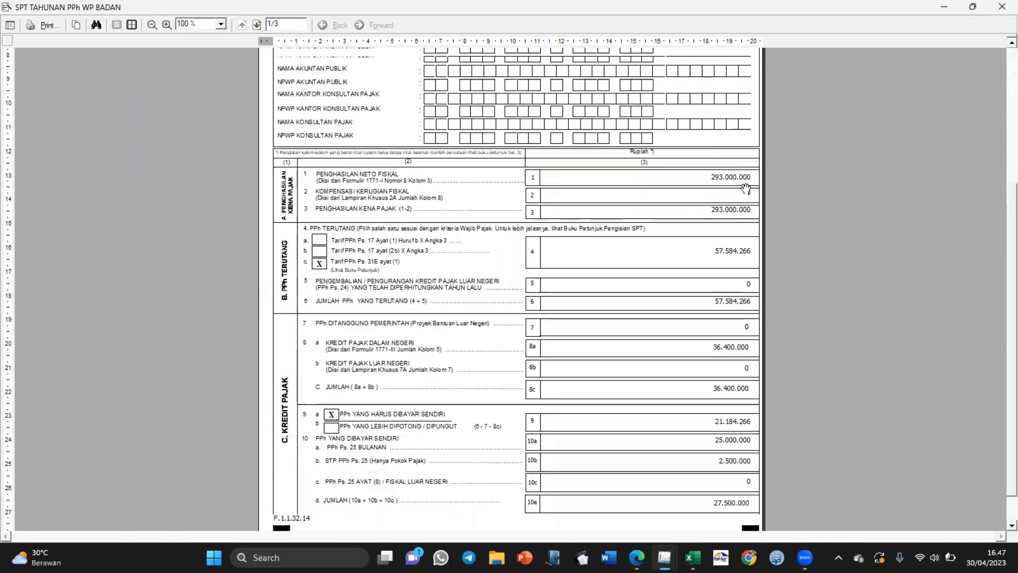
pyautogui.scroll(3, 746, 188)
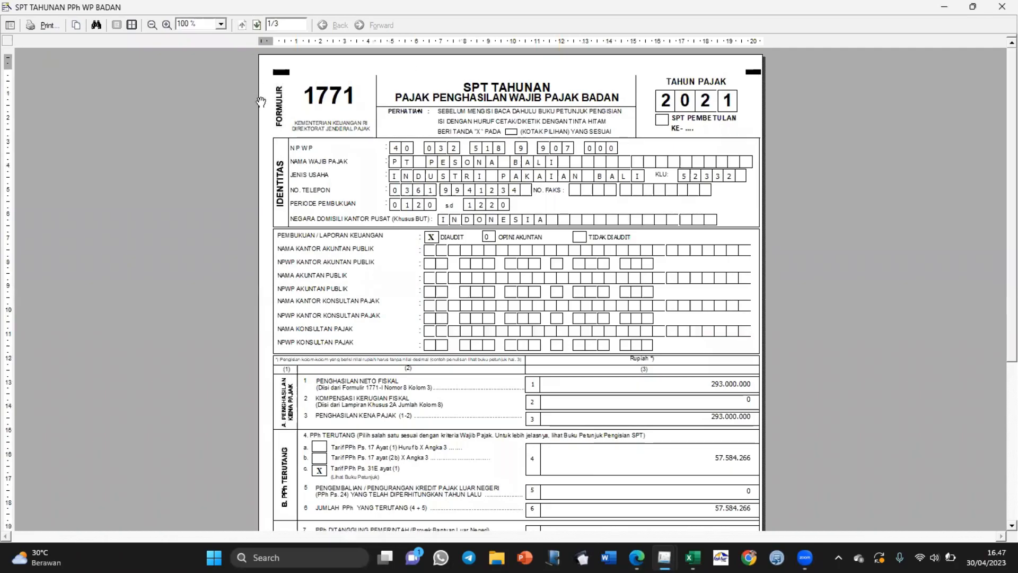
# Step: Advance to page 3 of 3, showing the ticked attachments and 28 04 2021 declaration
pyautogui.click(256, 25)
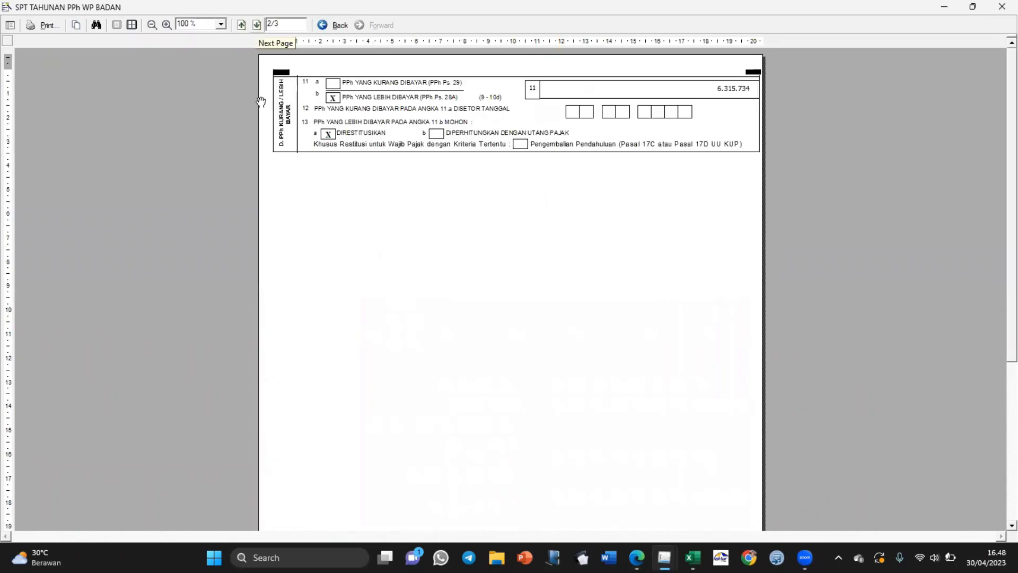
pyautogui.click(257, 25)
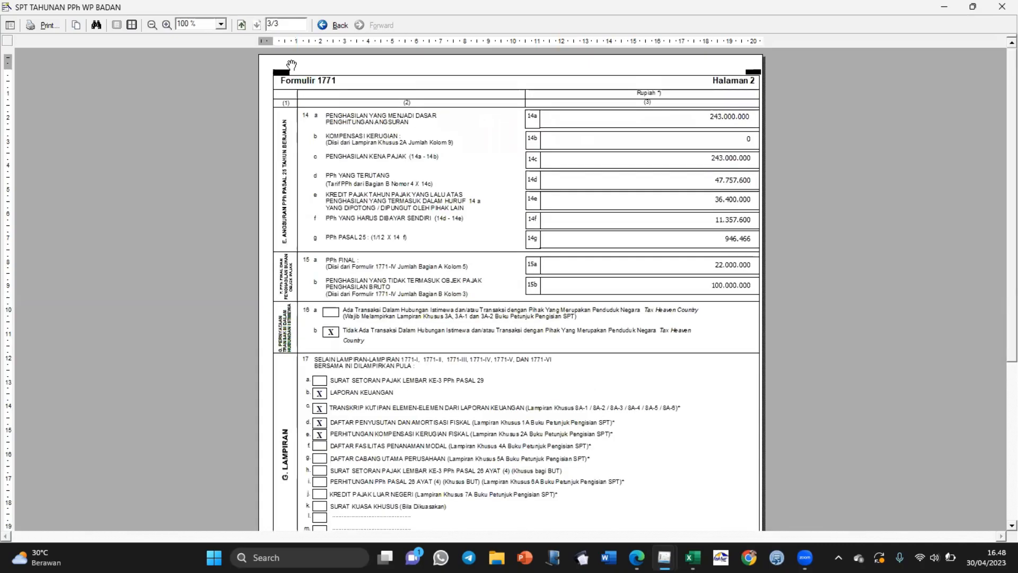
pyautogui.scroll(-5, 397, 260)
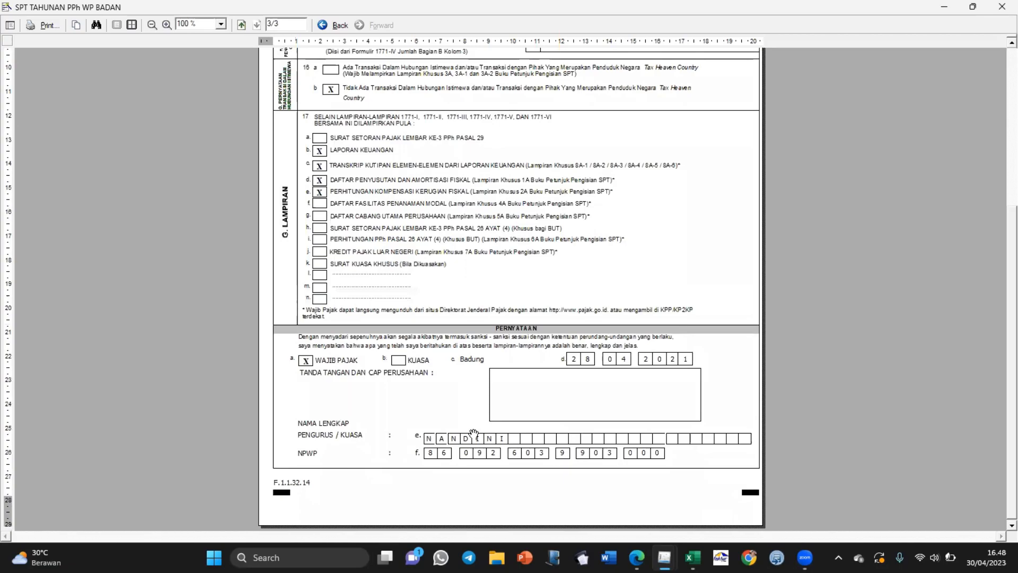
pyautogui.hotkey('alt', 'Tab')
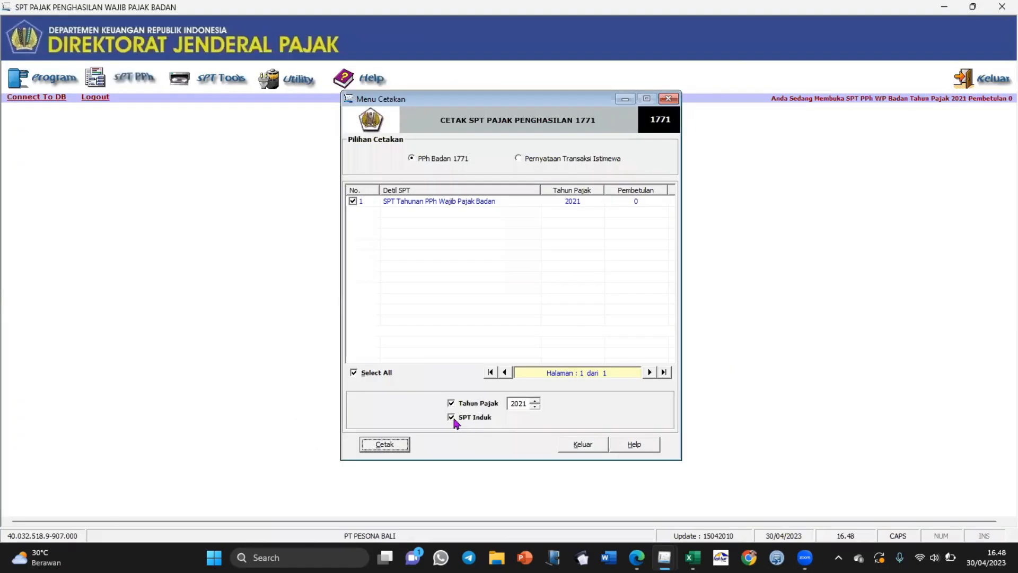
# Step: In the print menu, tick all 13 forms for 2021 and generate their print previews
pyautogui.click(451, 417)
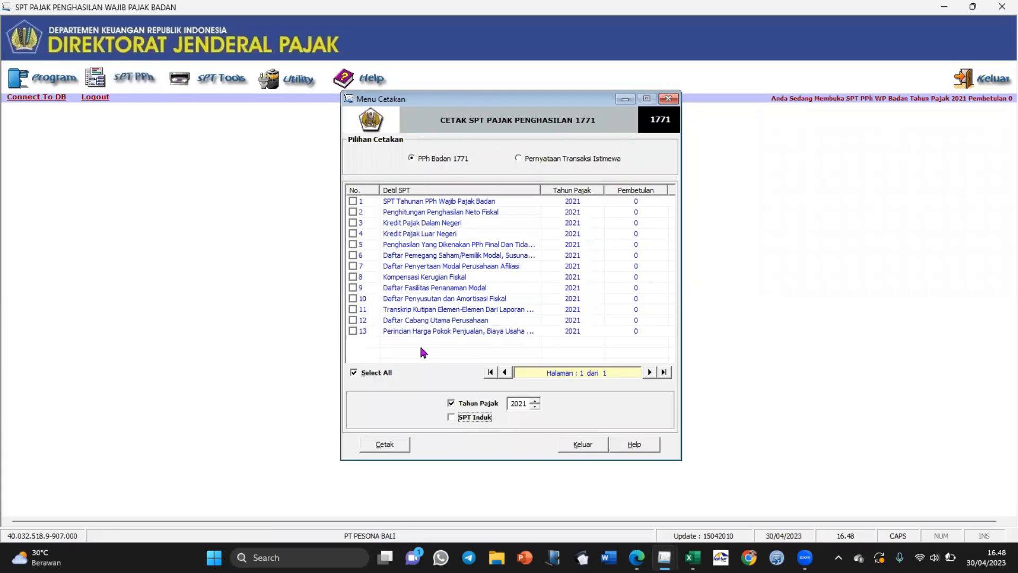
pyautogui.click(354, 372)
pyautogui.click(399, 448)
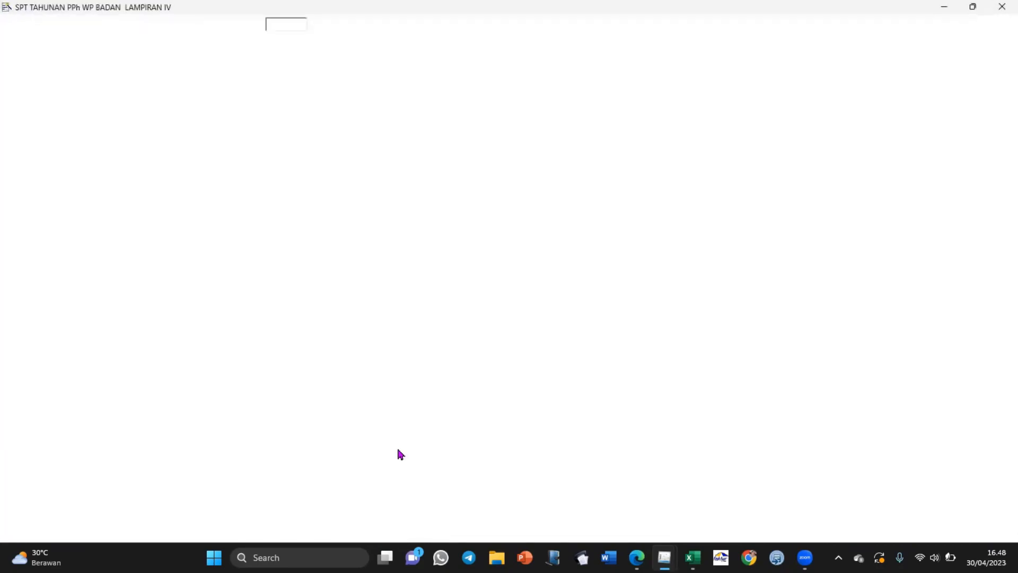
pyautogui.moveTo(665, 556)
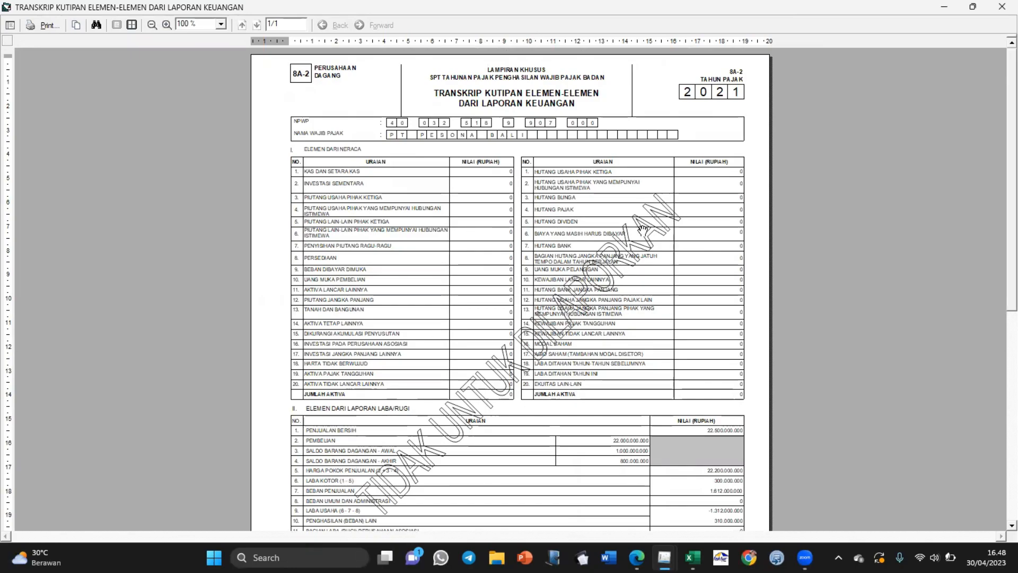
# Step: Scroll through the 8A-2 financial-statement transcript preview
pyautogui.scroll(-1, 642, 229)
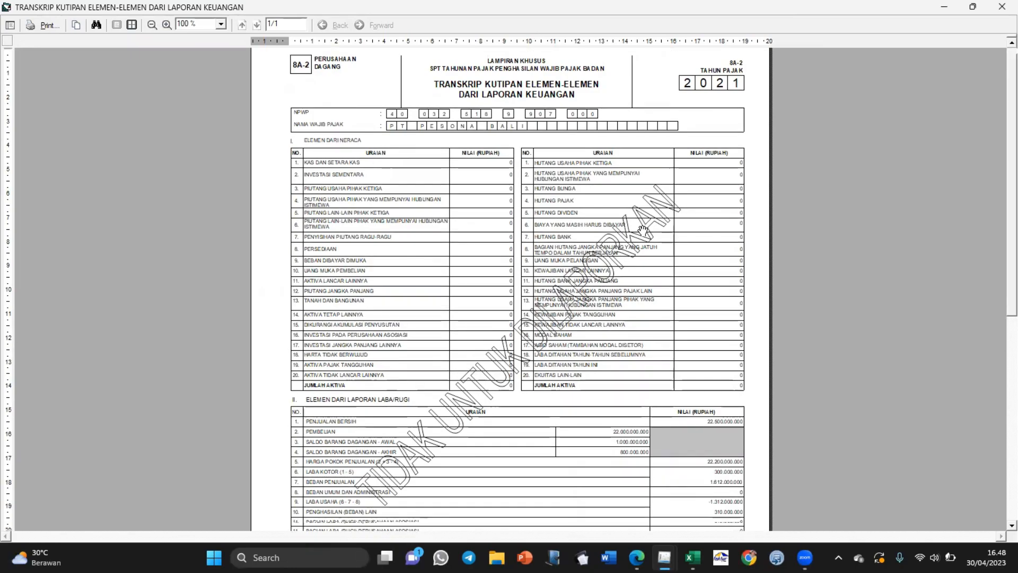
pyautogui.scroll(-5, 642, 229)
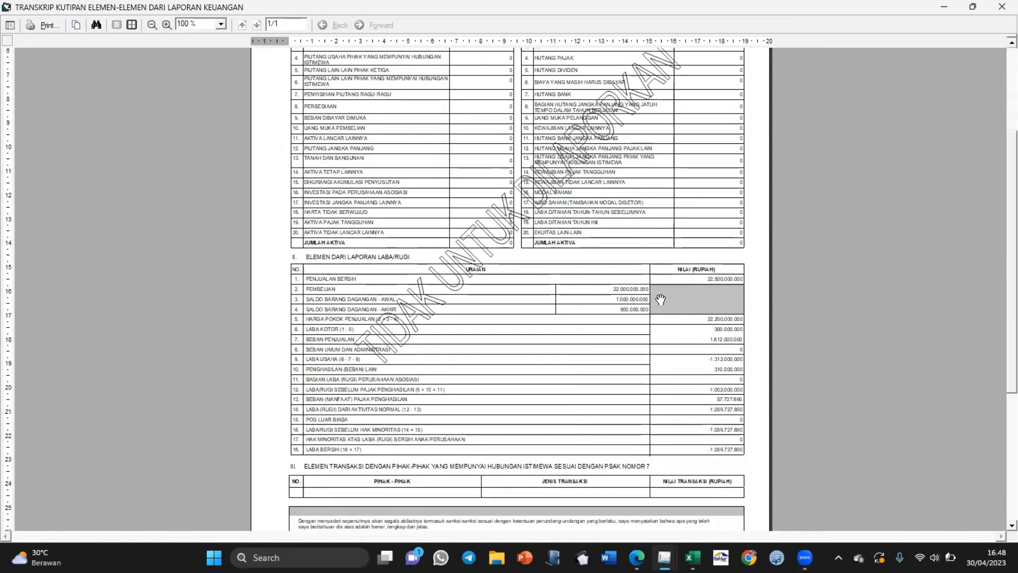
pyautogui.scroll(5, 1001, 266)
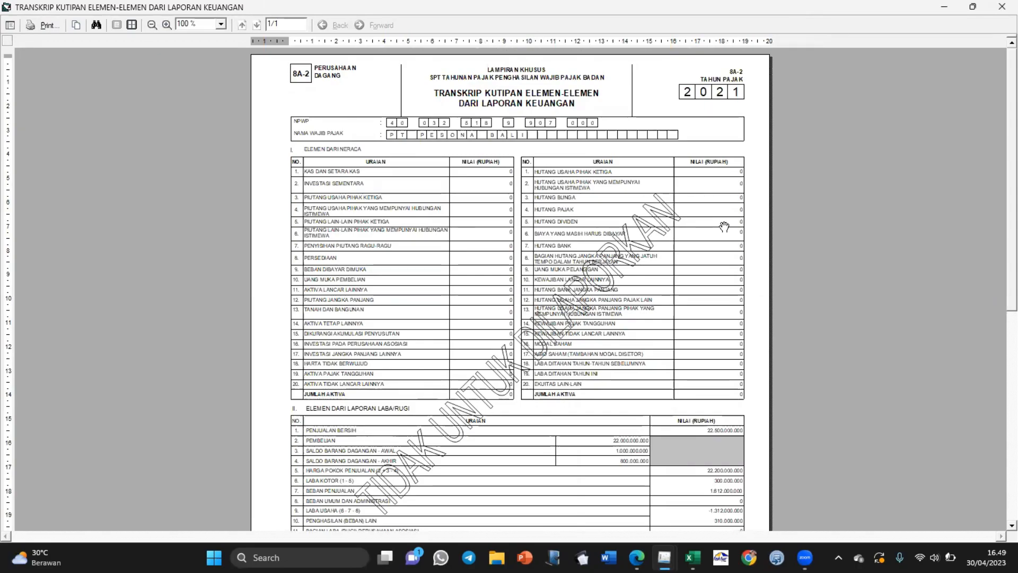
pyautogui.scroll(-10, 724, 226)
pyautogui.scroll(-1, 724, 226)
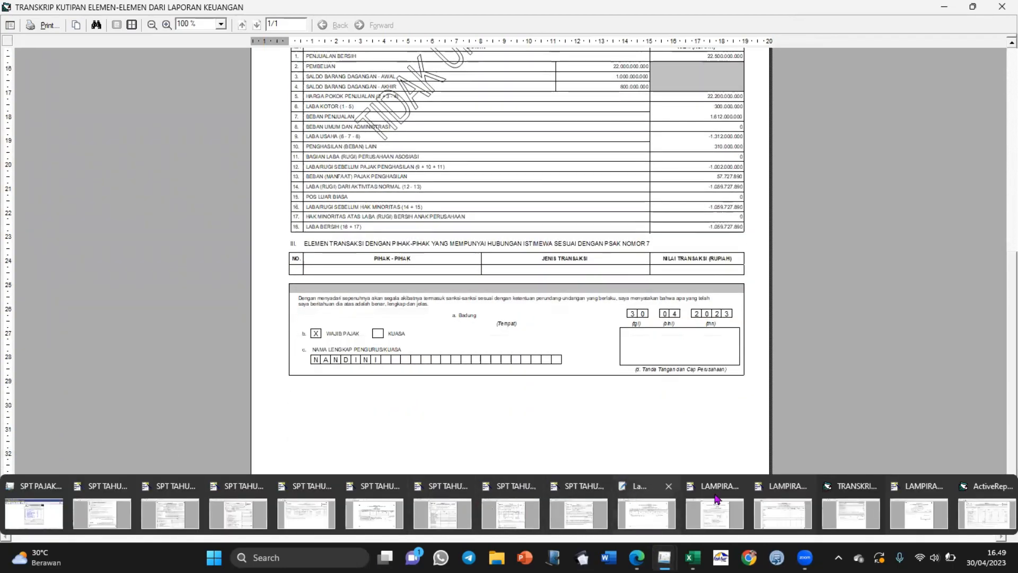
# Step: Review the Lampiran Khusus depreciation and Daftar Cabang Utama previews, then close the branch list
pyautogui.click(779, 508)
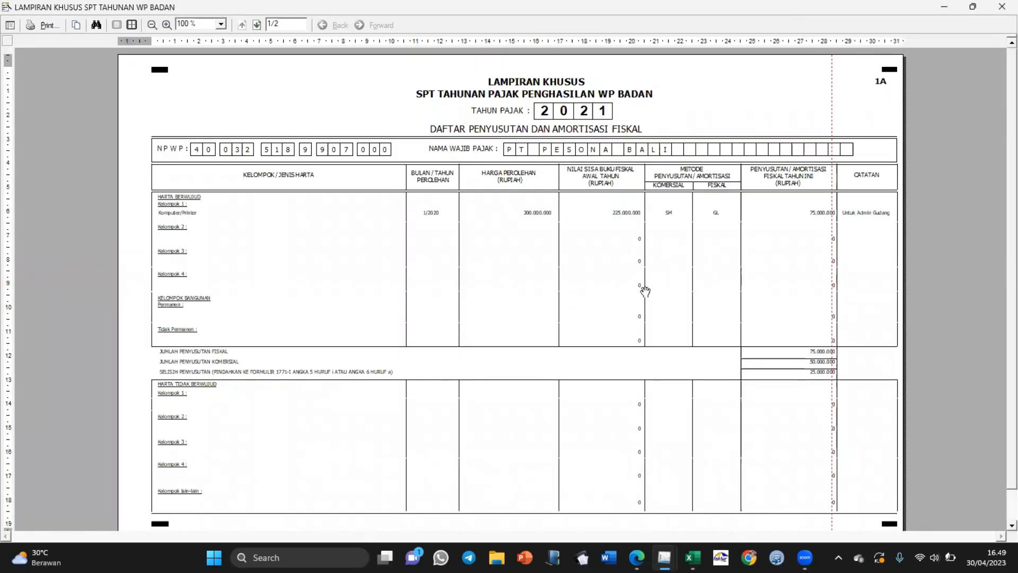
pyautogui.scroll(-1, 645, 291)
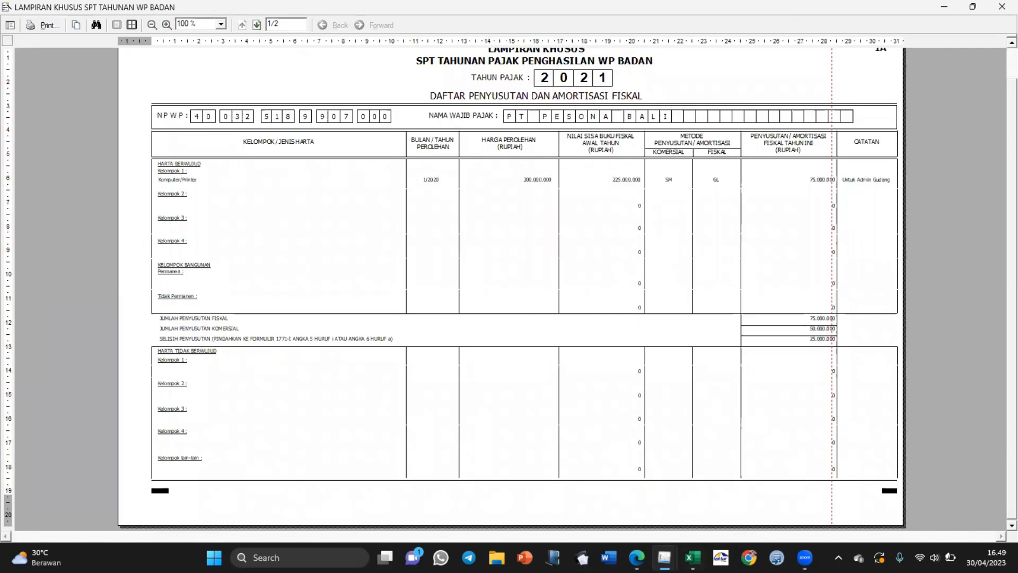
pyautogui.moveTo(664, 556)
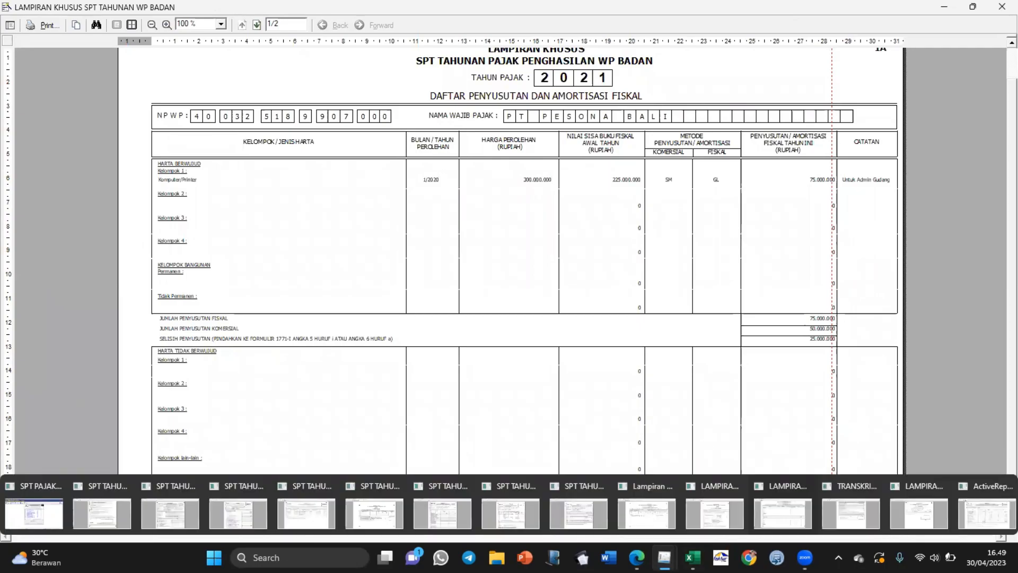
pyautogui.click(936, 510)
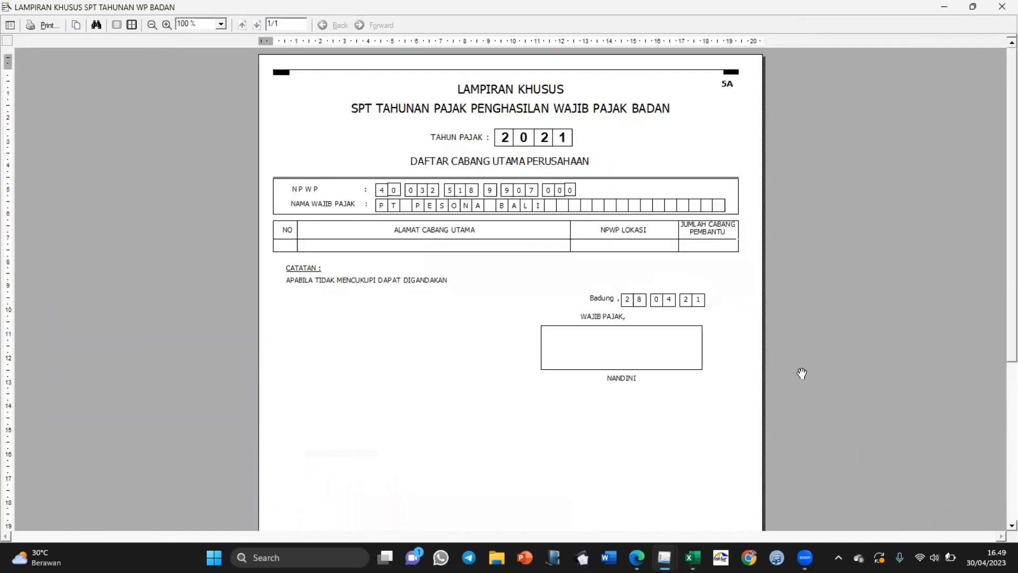
pyautogui.scroll(-5, 716, 310)
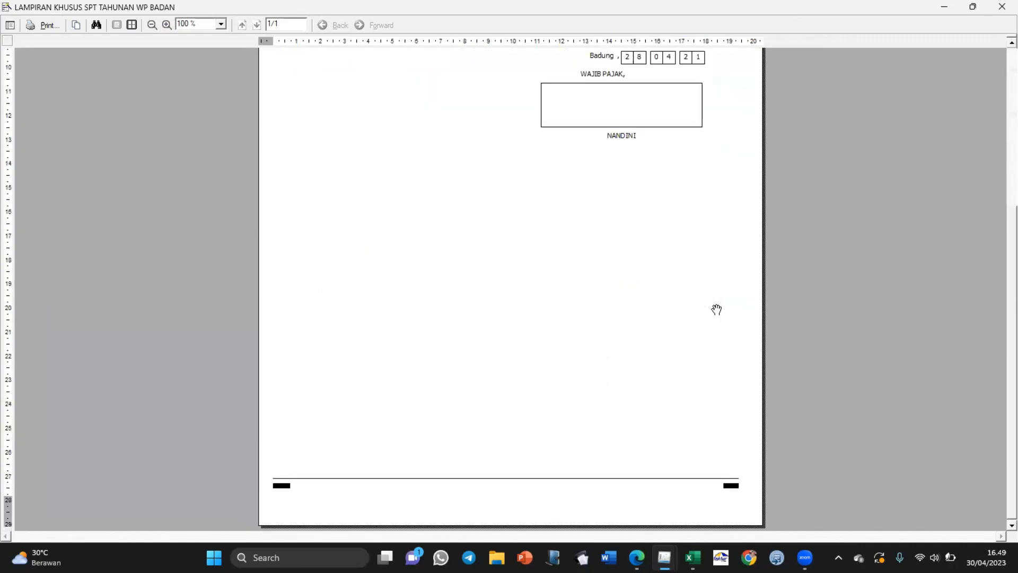
pyautogui.click(1001, 6)
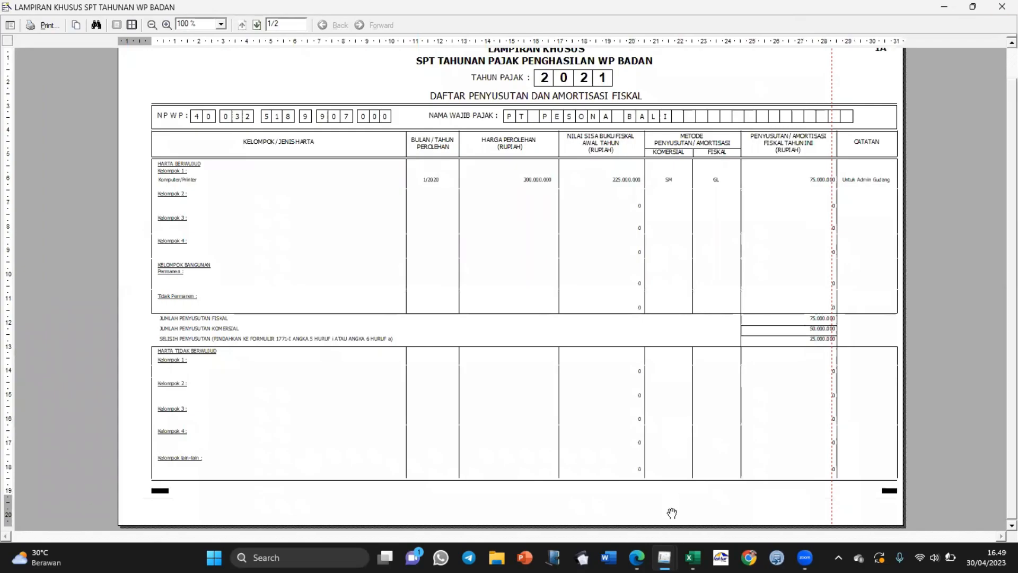
# Step: Switch back to the Cetak SPT print menu window
pyautogui.hotkey('alt', 'Tab')
pyautogui.press('Down')
pyautogui.press('Down')
pyautogui.press('Right')
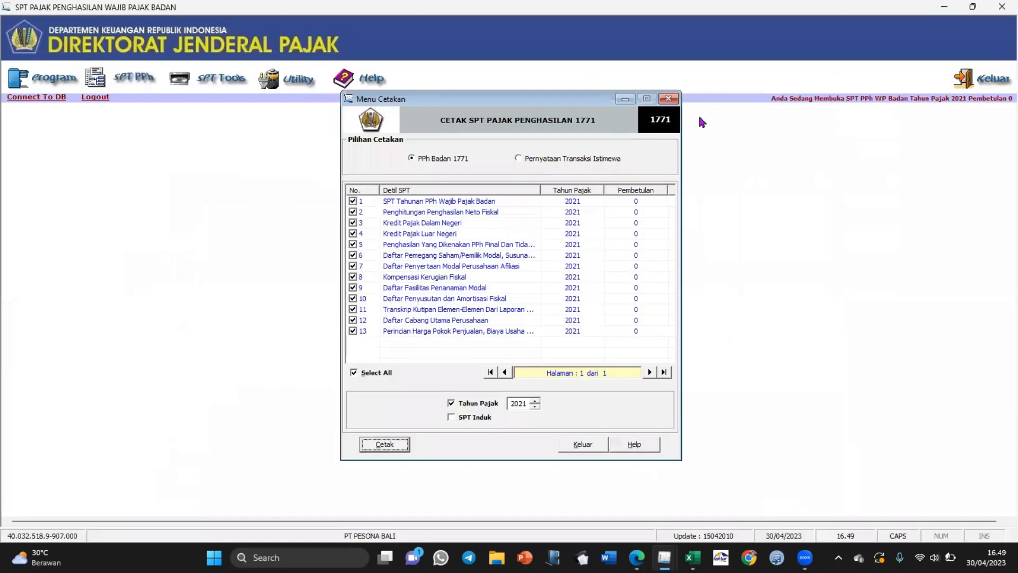
# Step: Close the print menu and open SPT Tools > Lapor Data SPT ke KPP
pyautogui.click(669, 99)
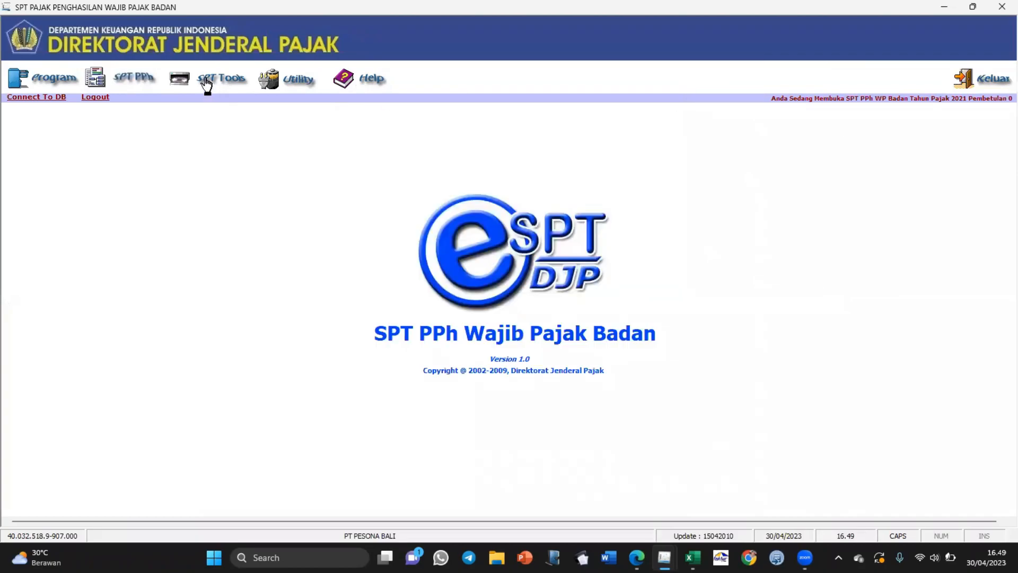
pyautogui.click(206, 82)
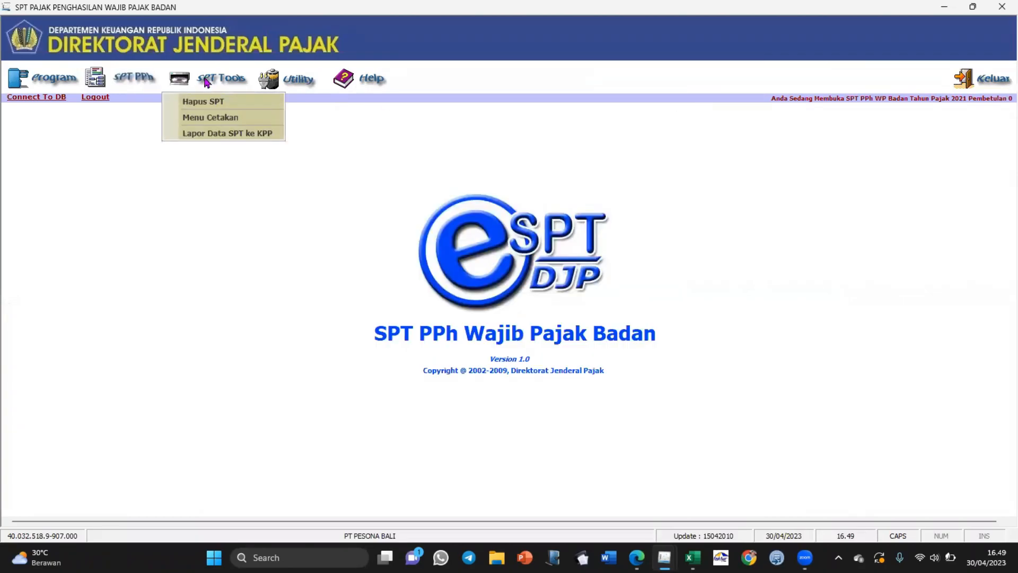
pyautogui.click(205, 132)
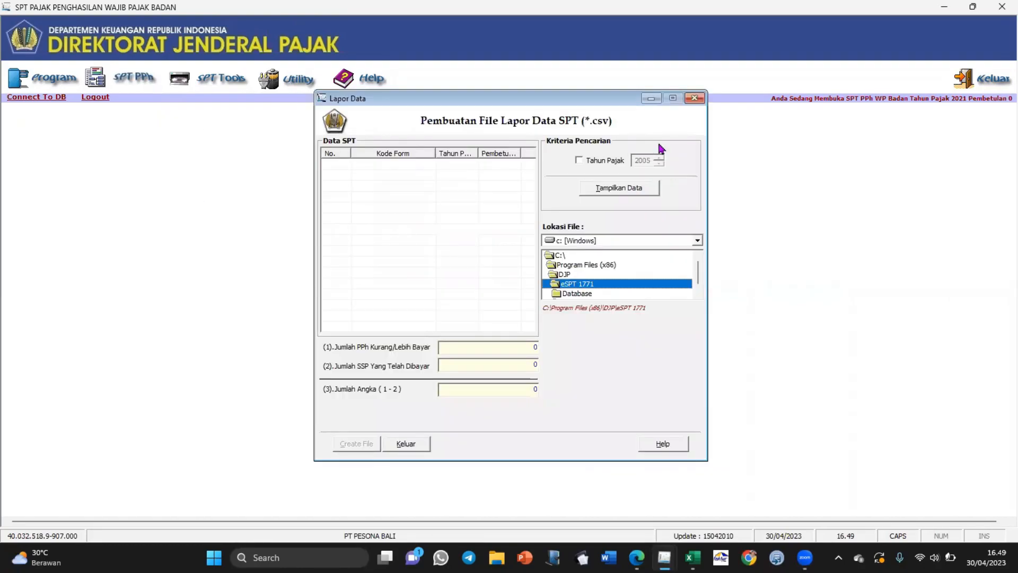